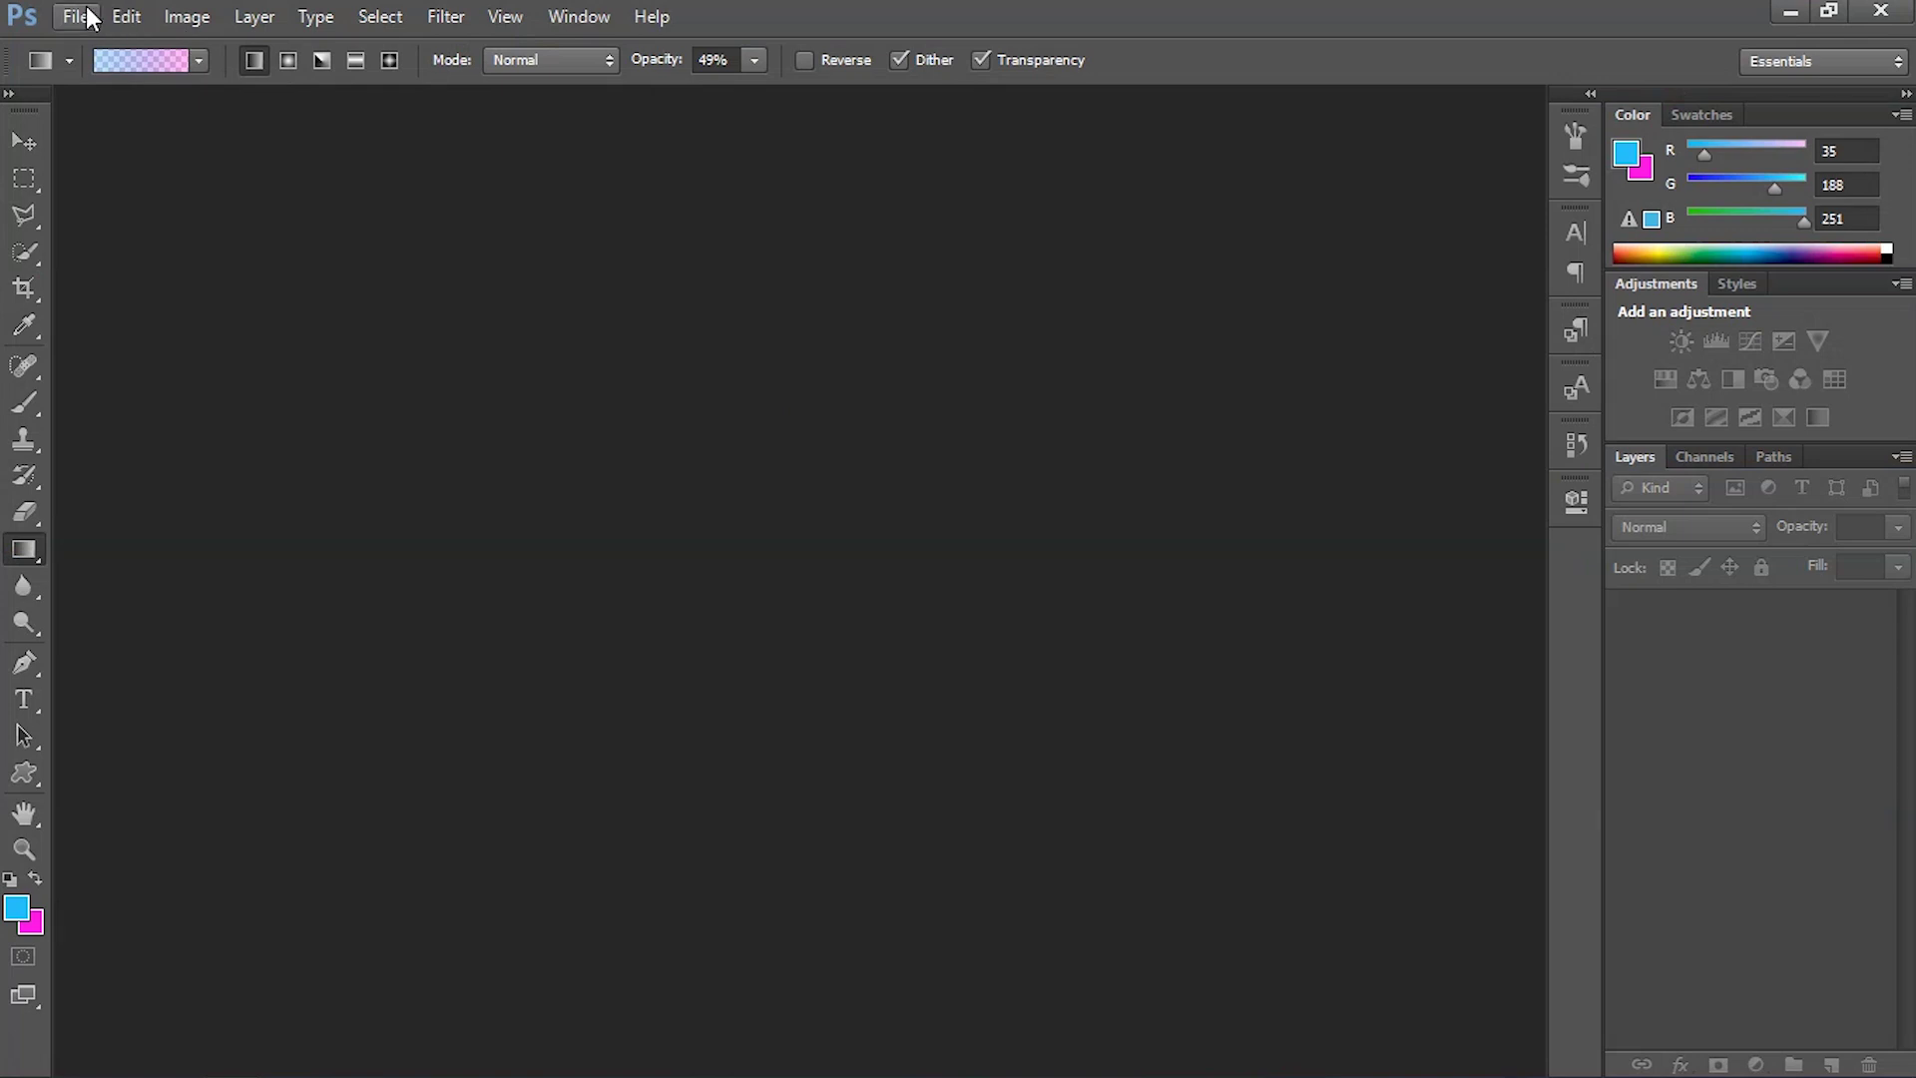
Create a new white document with Width 1200 and Height 1200 pixels.
{"action": "left_click", "coordinate": [80, 17]}
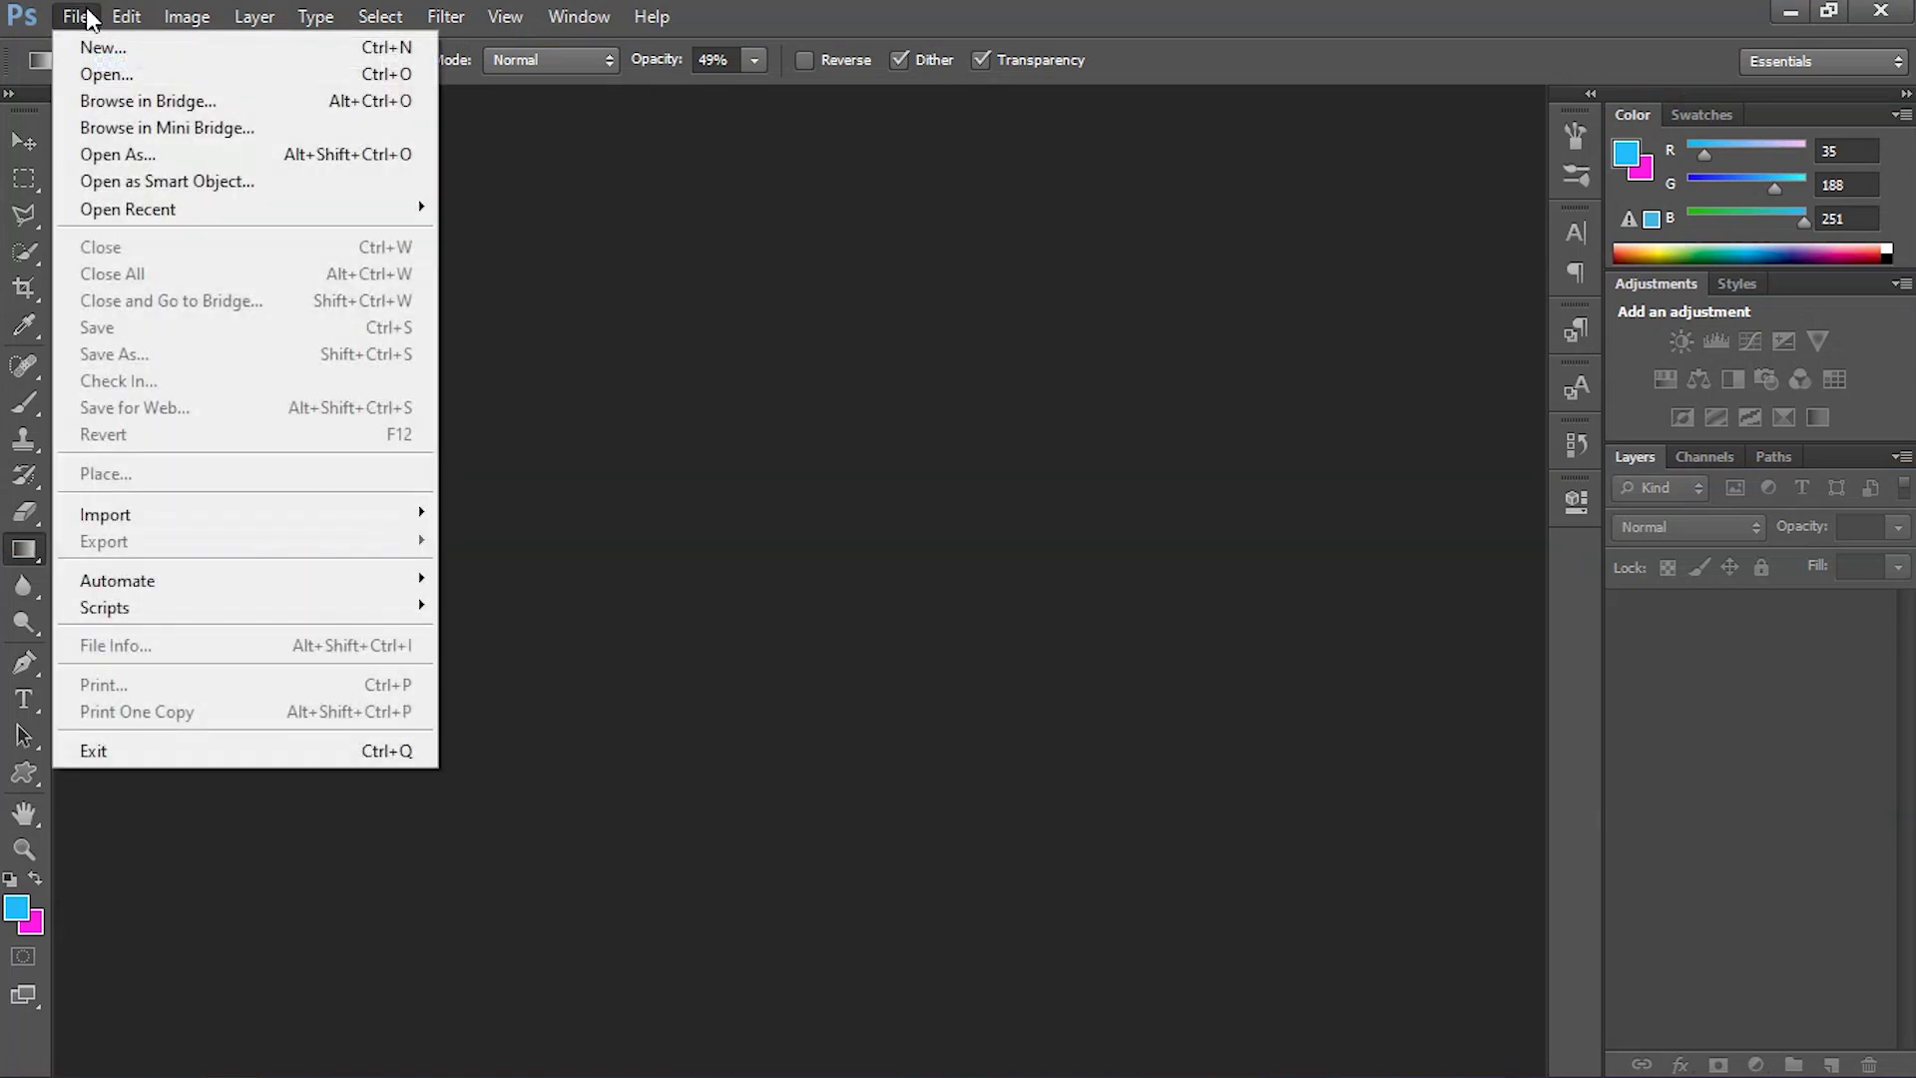
{"action": "left_click", "coordinate": [103, 46]}
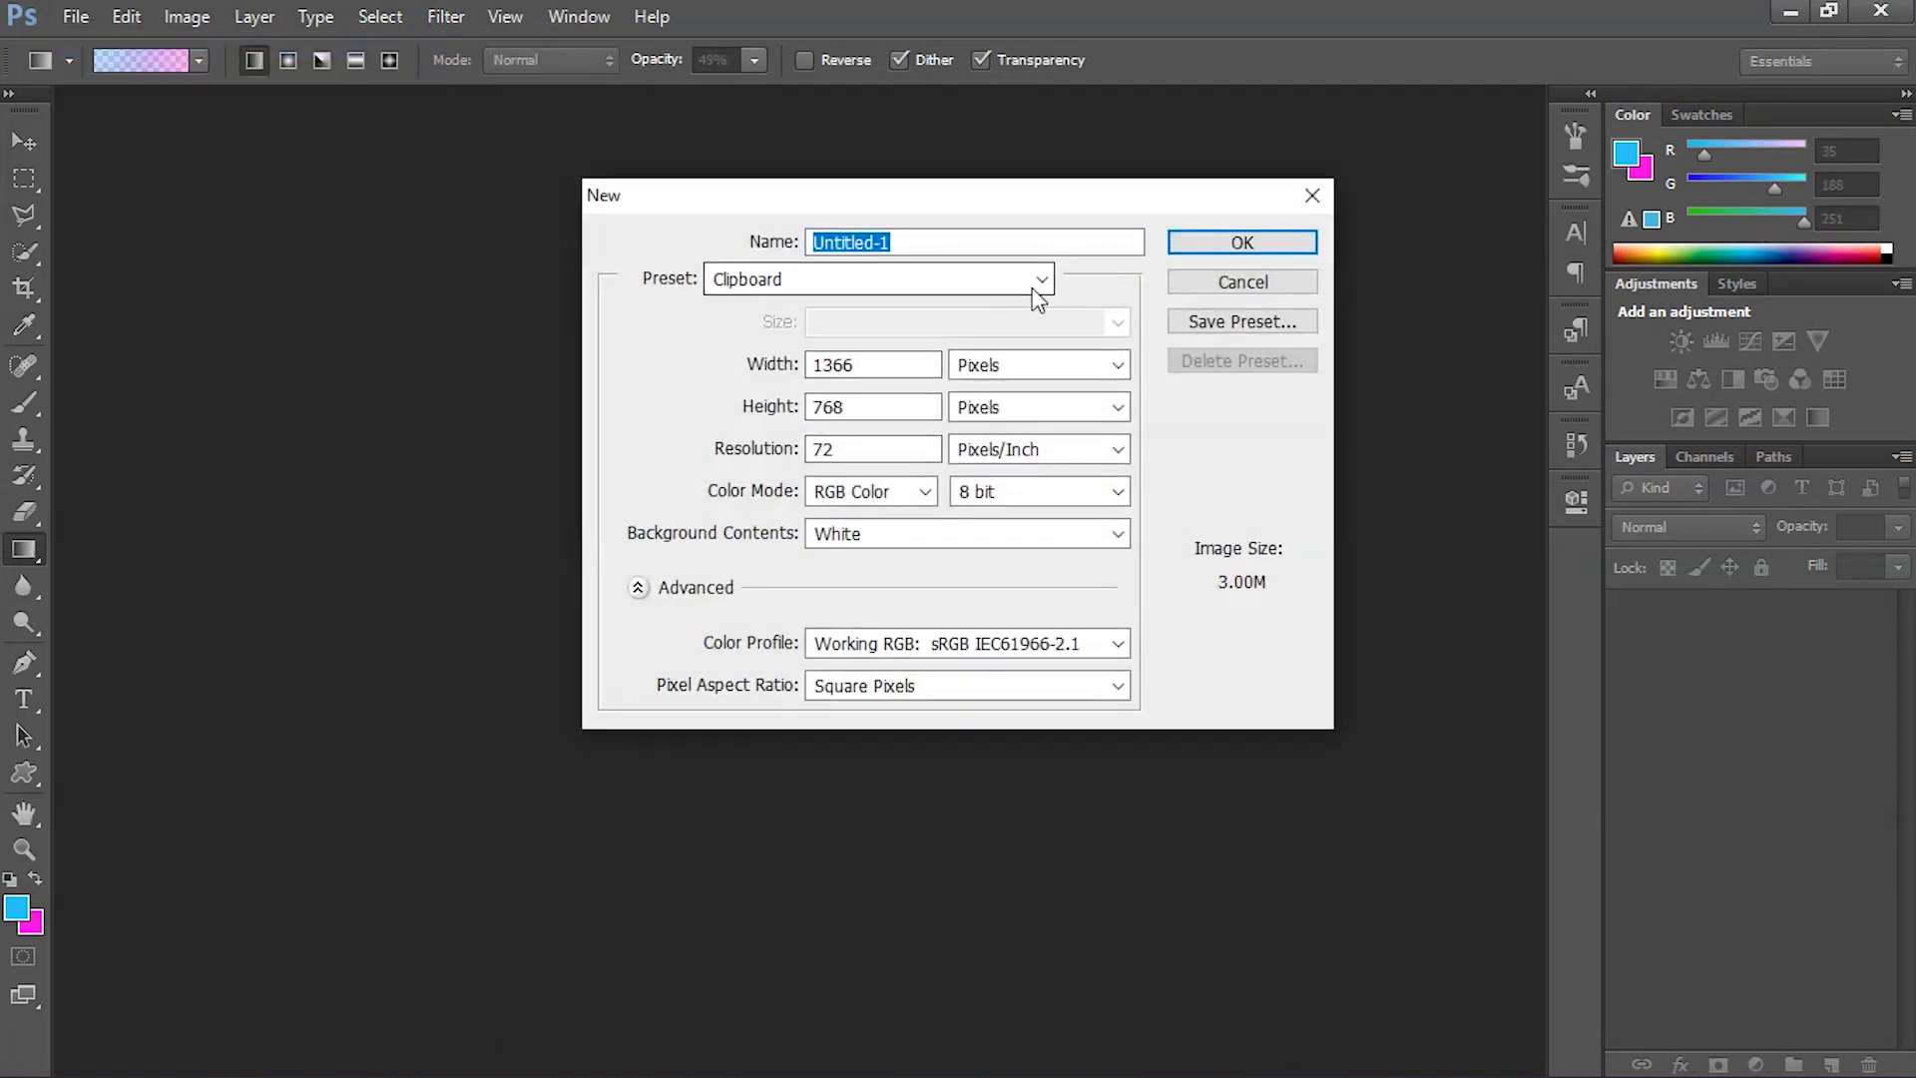
{"action": "left_click", "coordinate": [900, 367]}
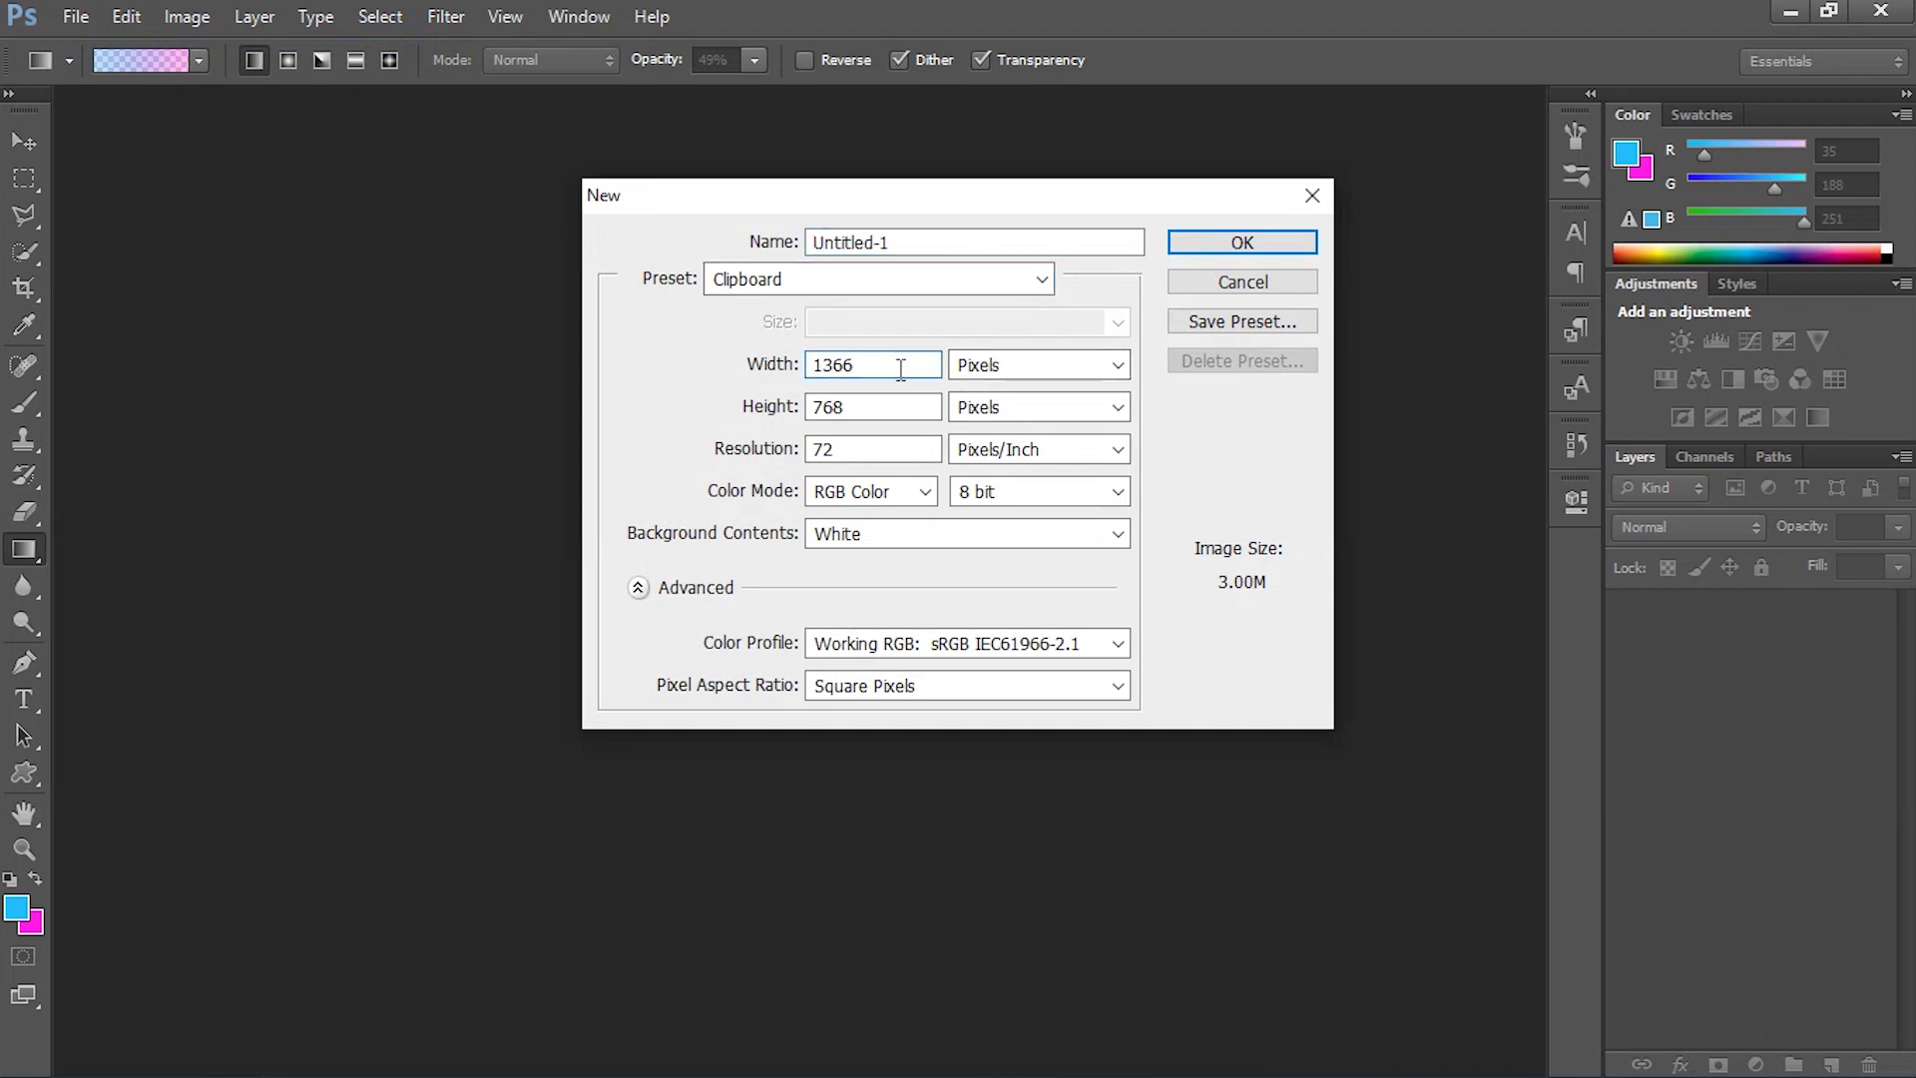
{"action": "key", "text": "BackSpace"}
{"action": "key", "text": "BackSpace"}
{"action": "key", "text": "BackSpace"}
{"action": "type", "text": "1200"}
{"action": "left_click", "coordinate": [868, 400]}
{"action": "key", "text": "BackSpace"}
{"action": "key", "text": "BackSpace"}
{"action": "key", "text": "BackSpace"}
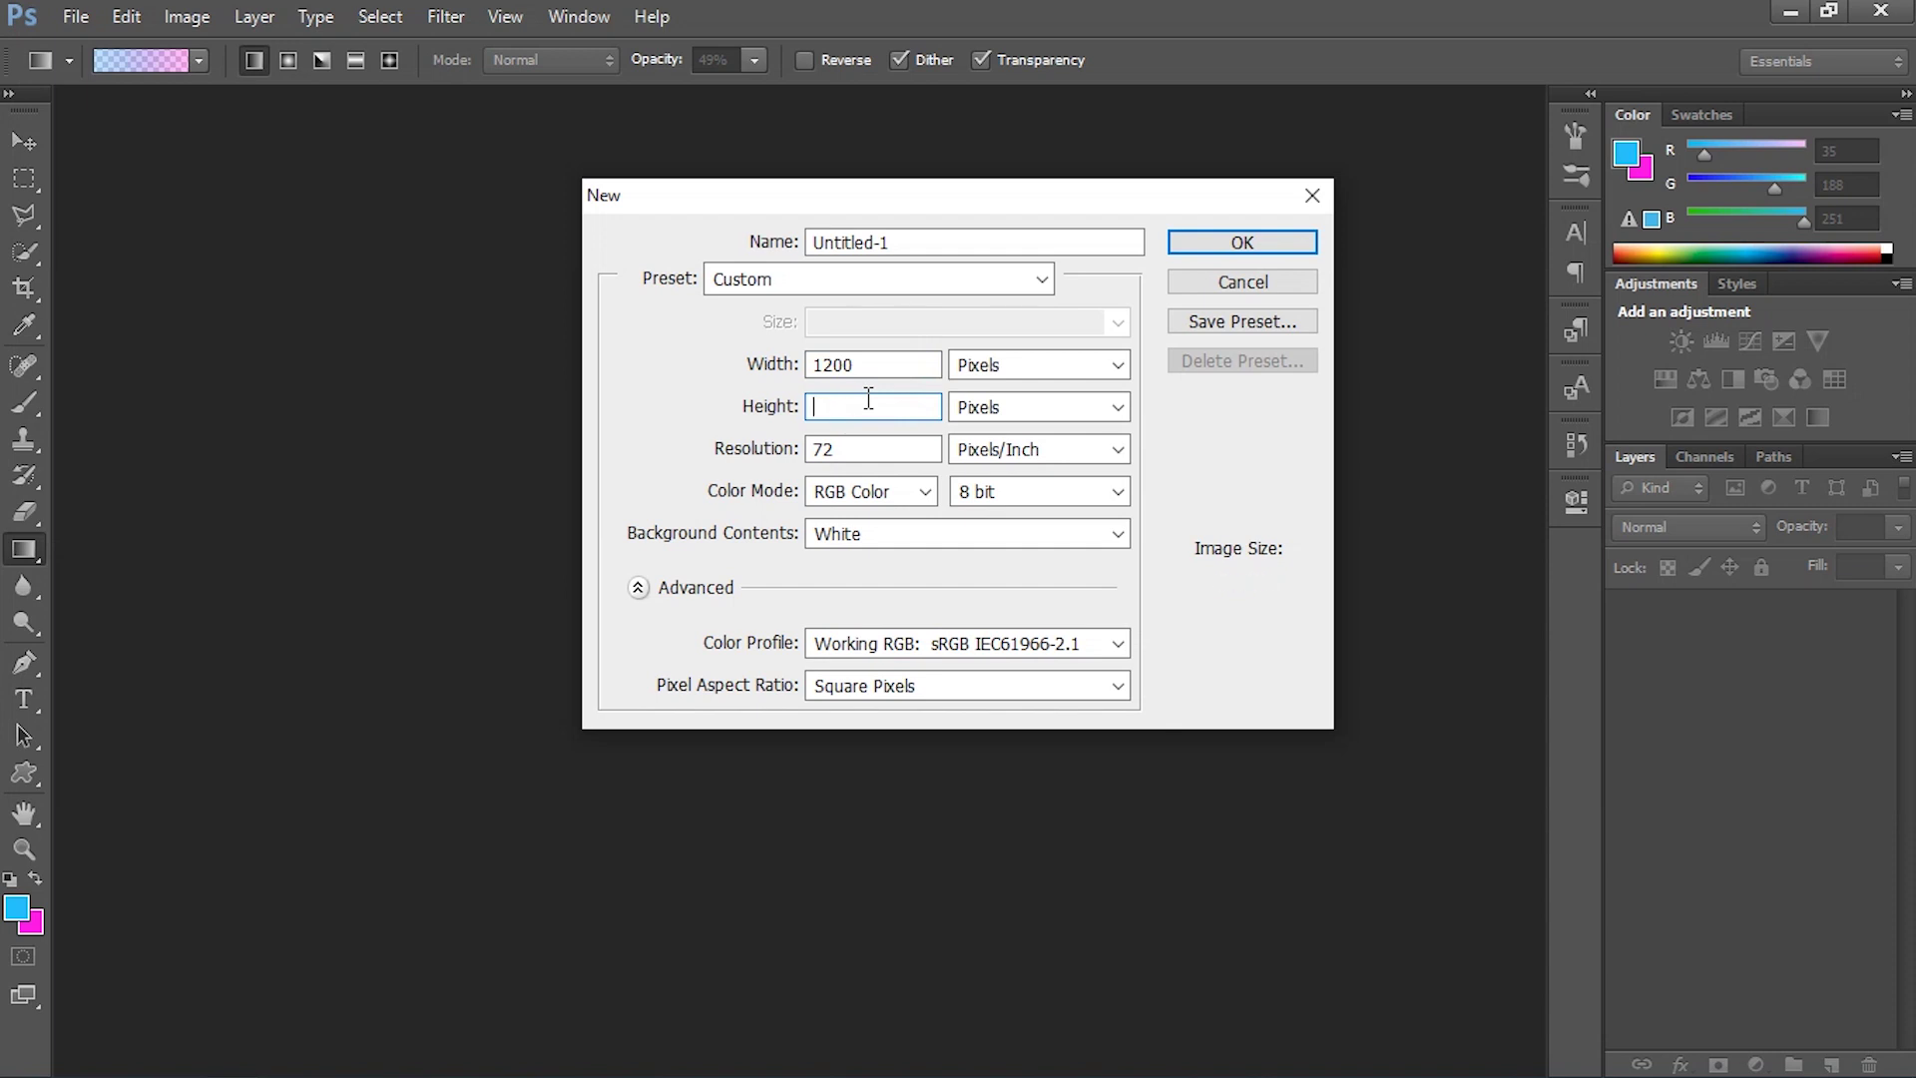
{"action": "type", "text": "1200"}
{"action": "left_click", "coordinate": [1299, 248]}
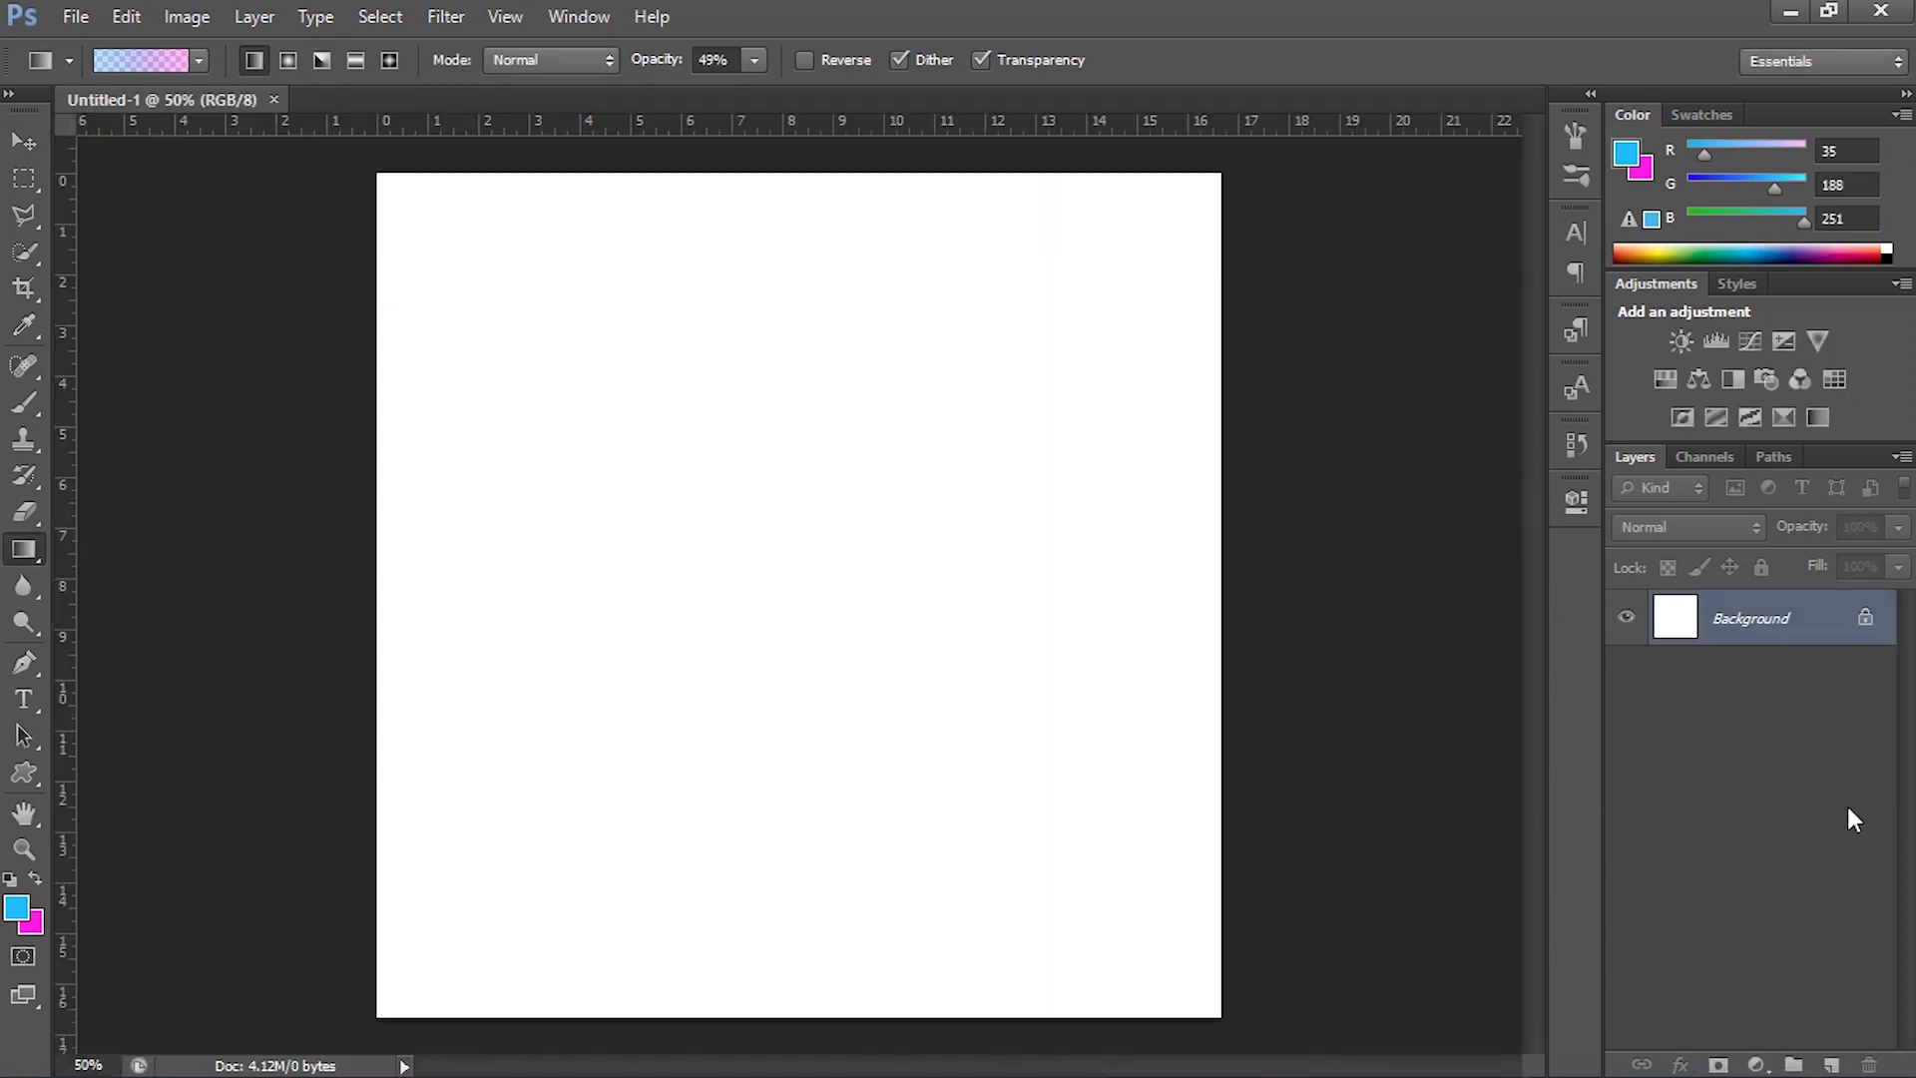
Add an empty Layer 1 and set the foreground colour to bright blue 1a99fa.
{"action": "left_click", "coordinate": [1832, 1063]}
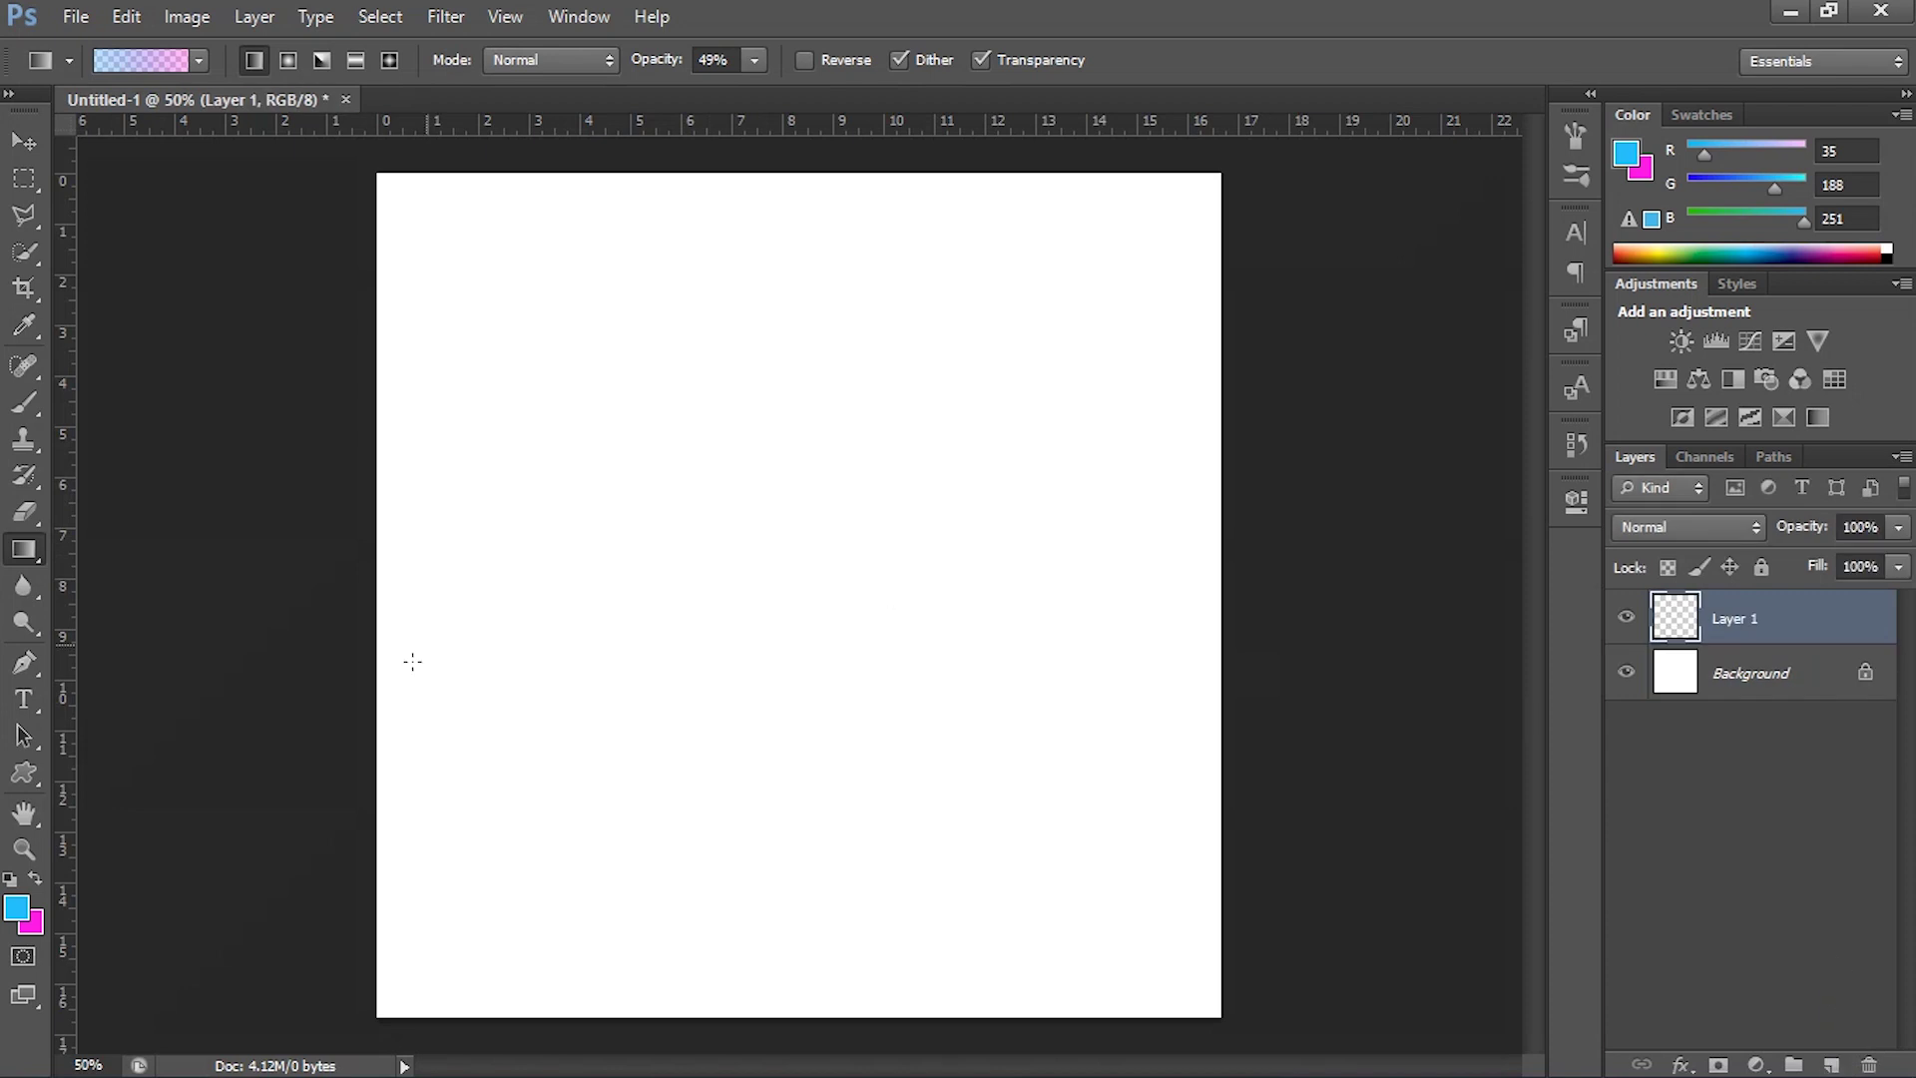
{"action": "left_click", "coordinate": [16, 906]}
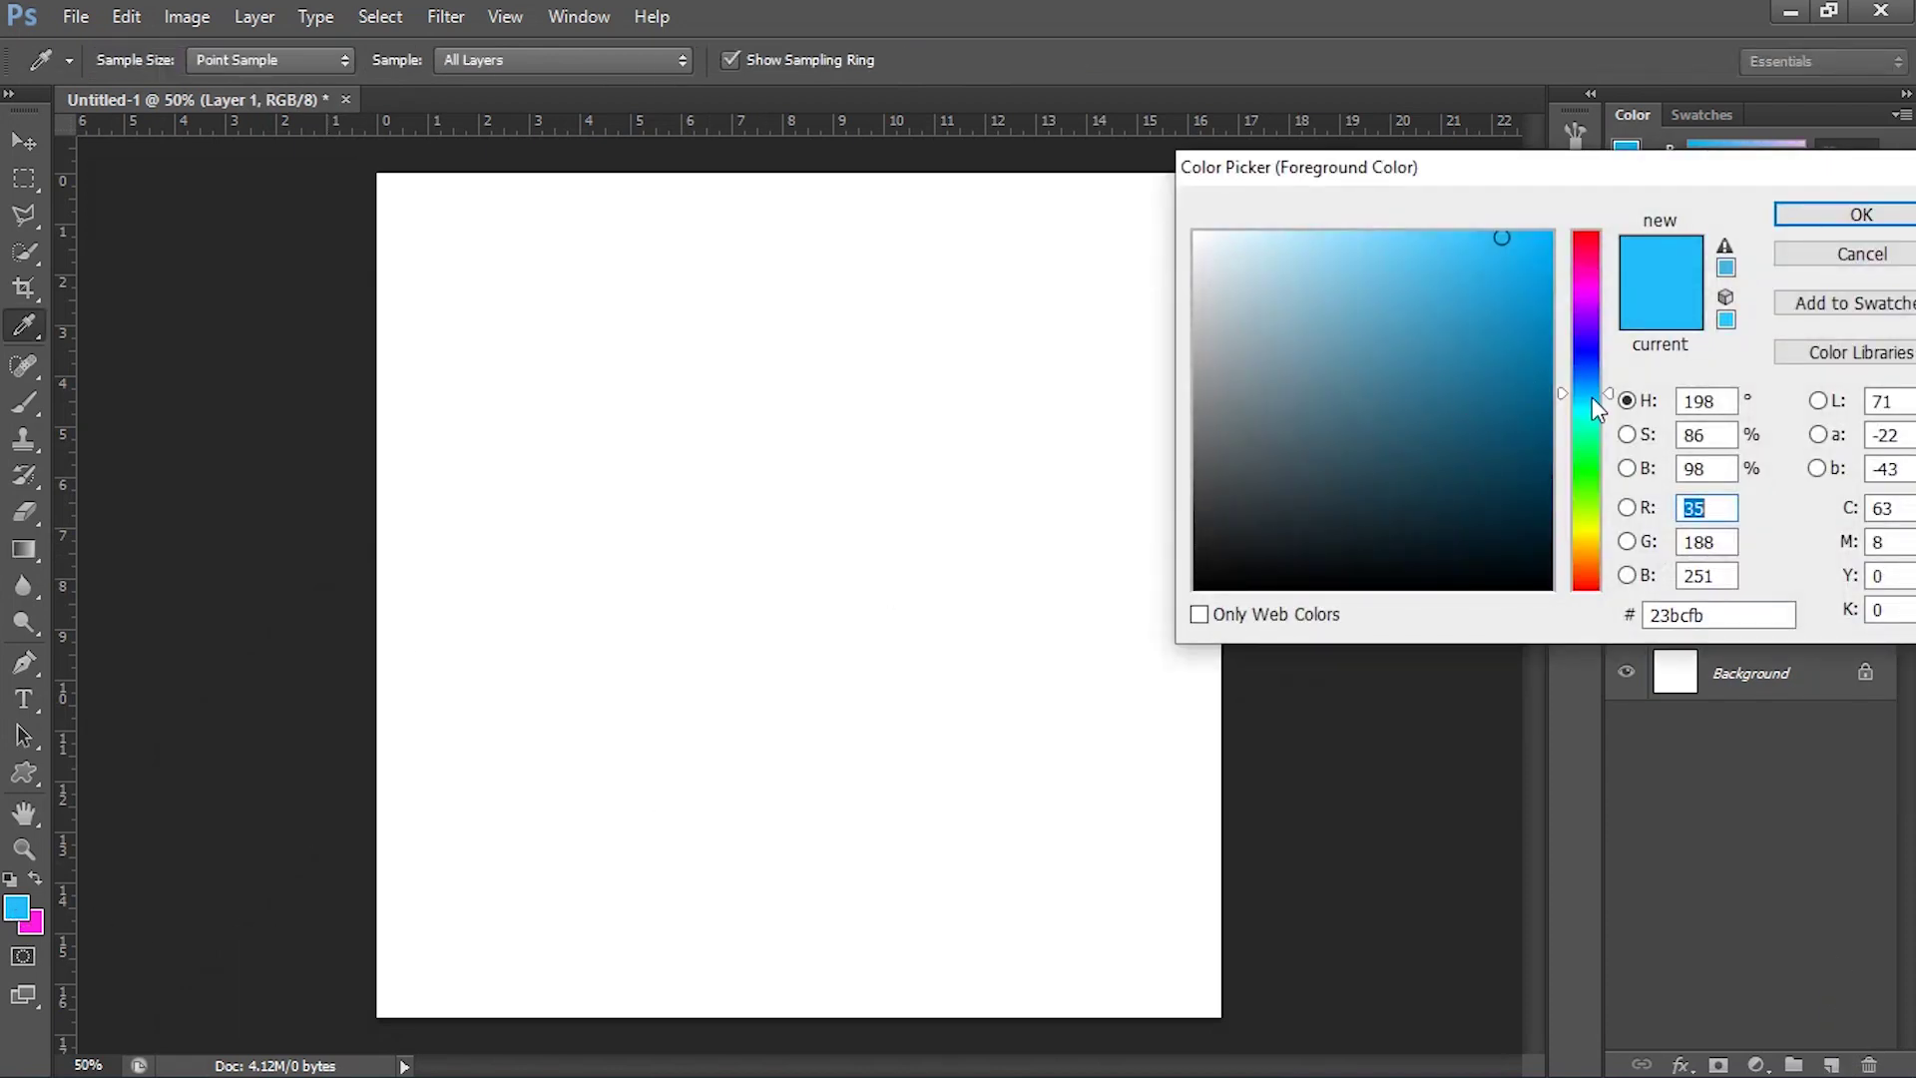
{"action": "mouse_move", "coordinate": [1593, 400]}
{"action": "left_mouse_down"}
{"action": "mouse_move", "coordinate": [1594, 428]}
{"action": "mouse_move", "coordinate": [1595, 396]}
{"action": "left_mouse_up"}
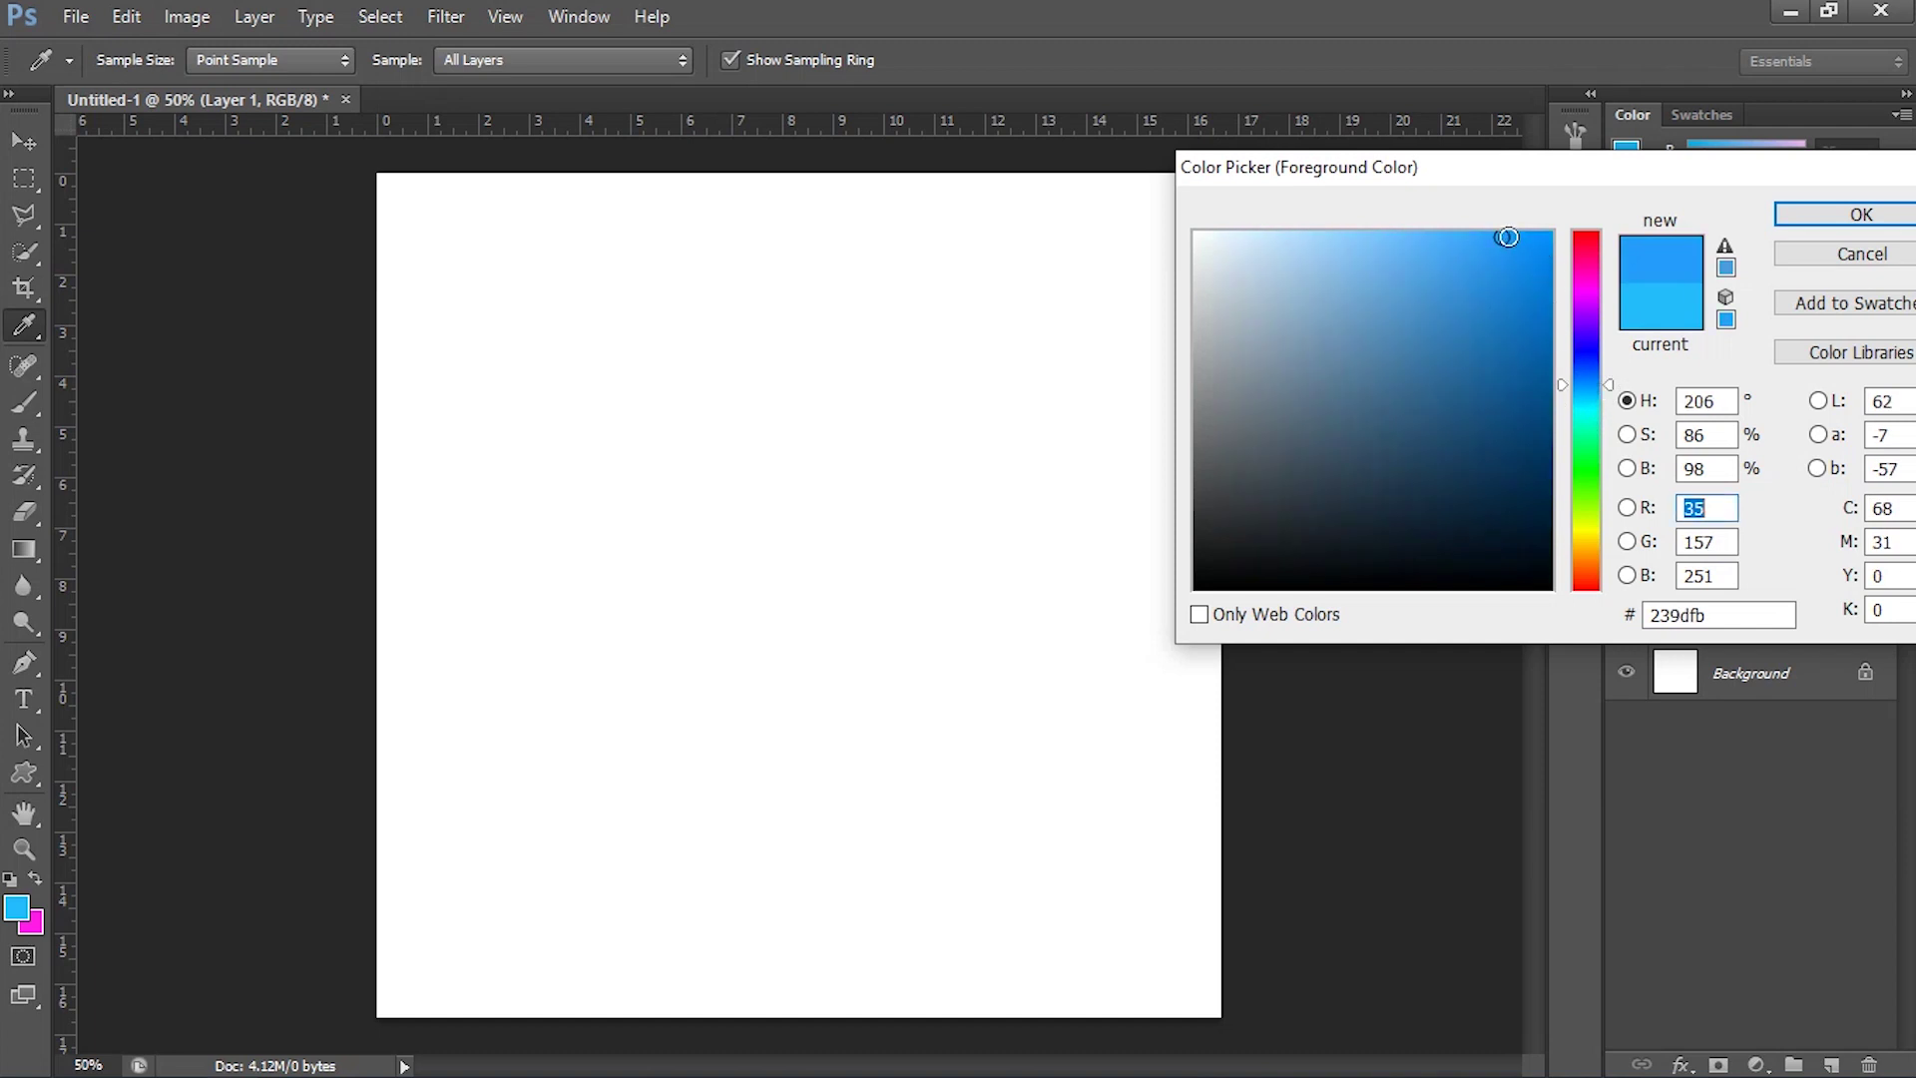
{"action": "left_click_drag", "start_coordinate": [1507, 238], "coordinate": [1514, 238]}
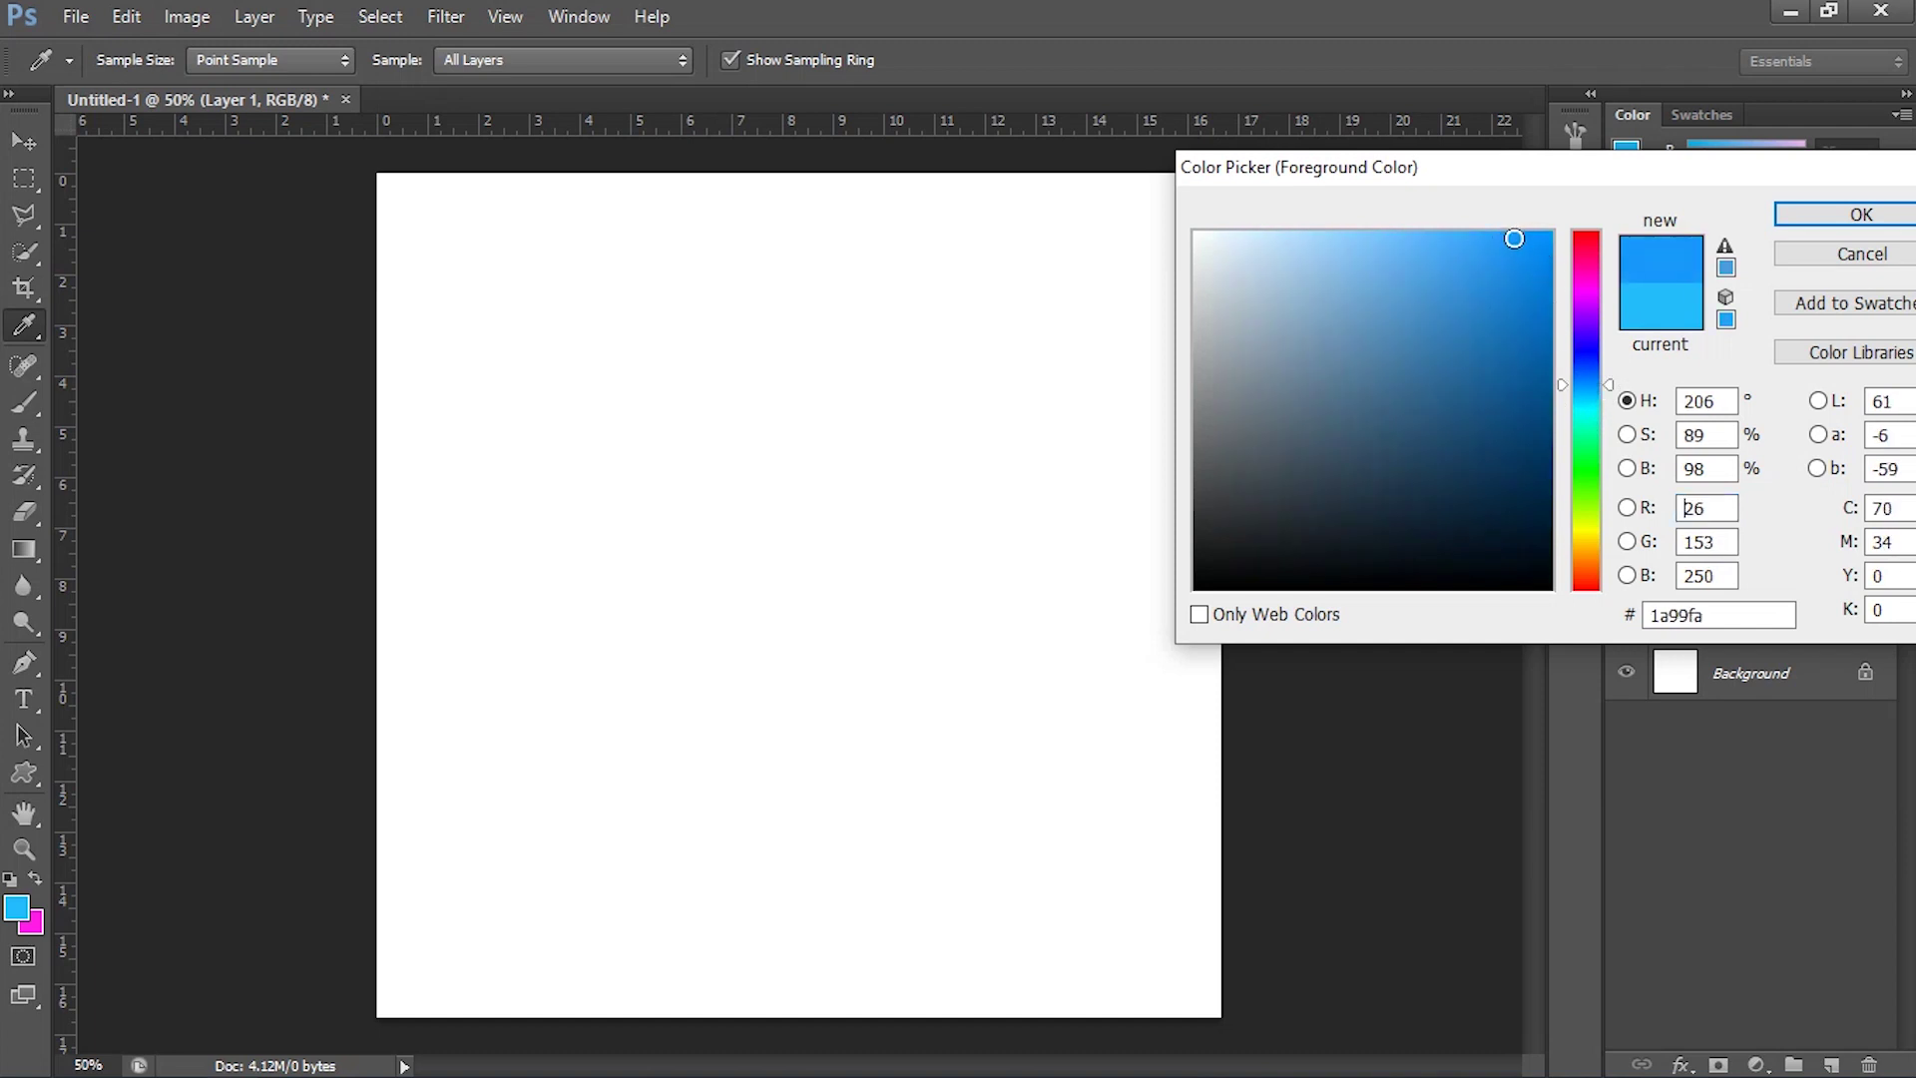
{"action": "left_click", "coordinate": [1787, 220]}
Set the background colour to hot pink.
{"action": "left_click", "coordinate": [38, 931]}
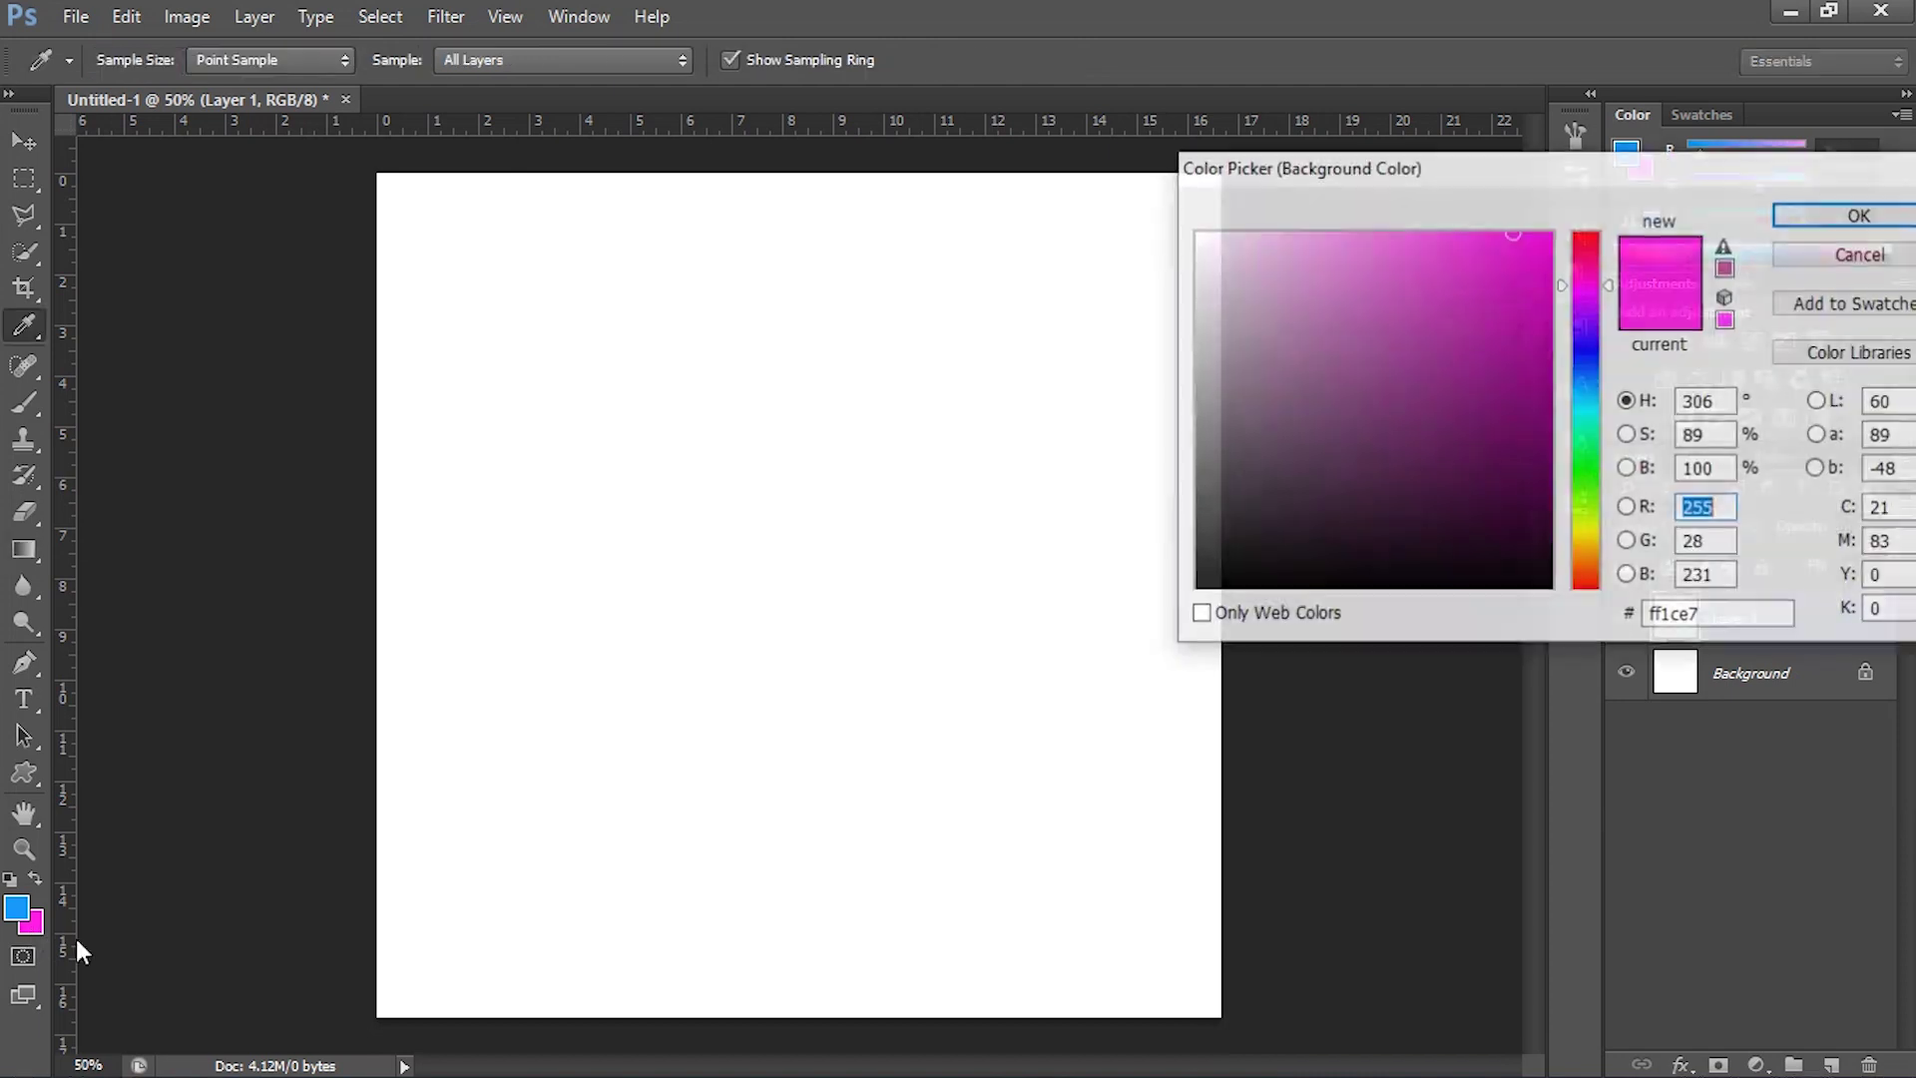
{"action": "left_click", "coordinate": [1599, 298]}
{"action": "left_click_drag", "start_coordinate": [1596, 298], "coordinate": [1594, 285]}
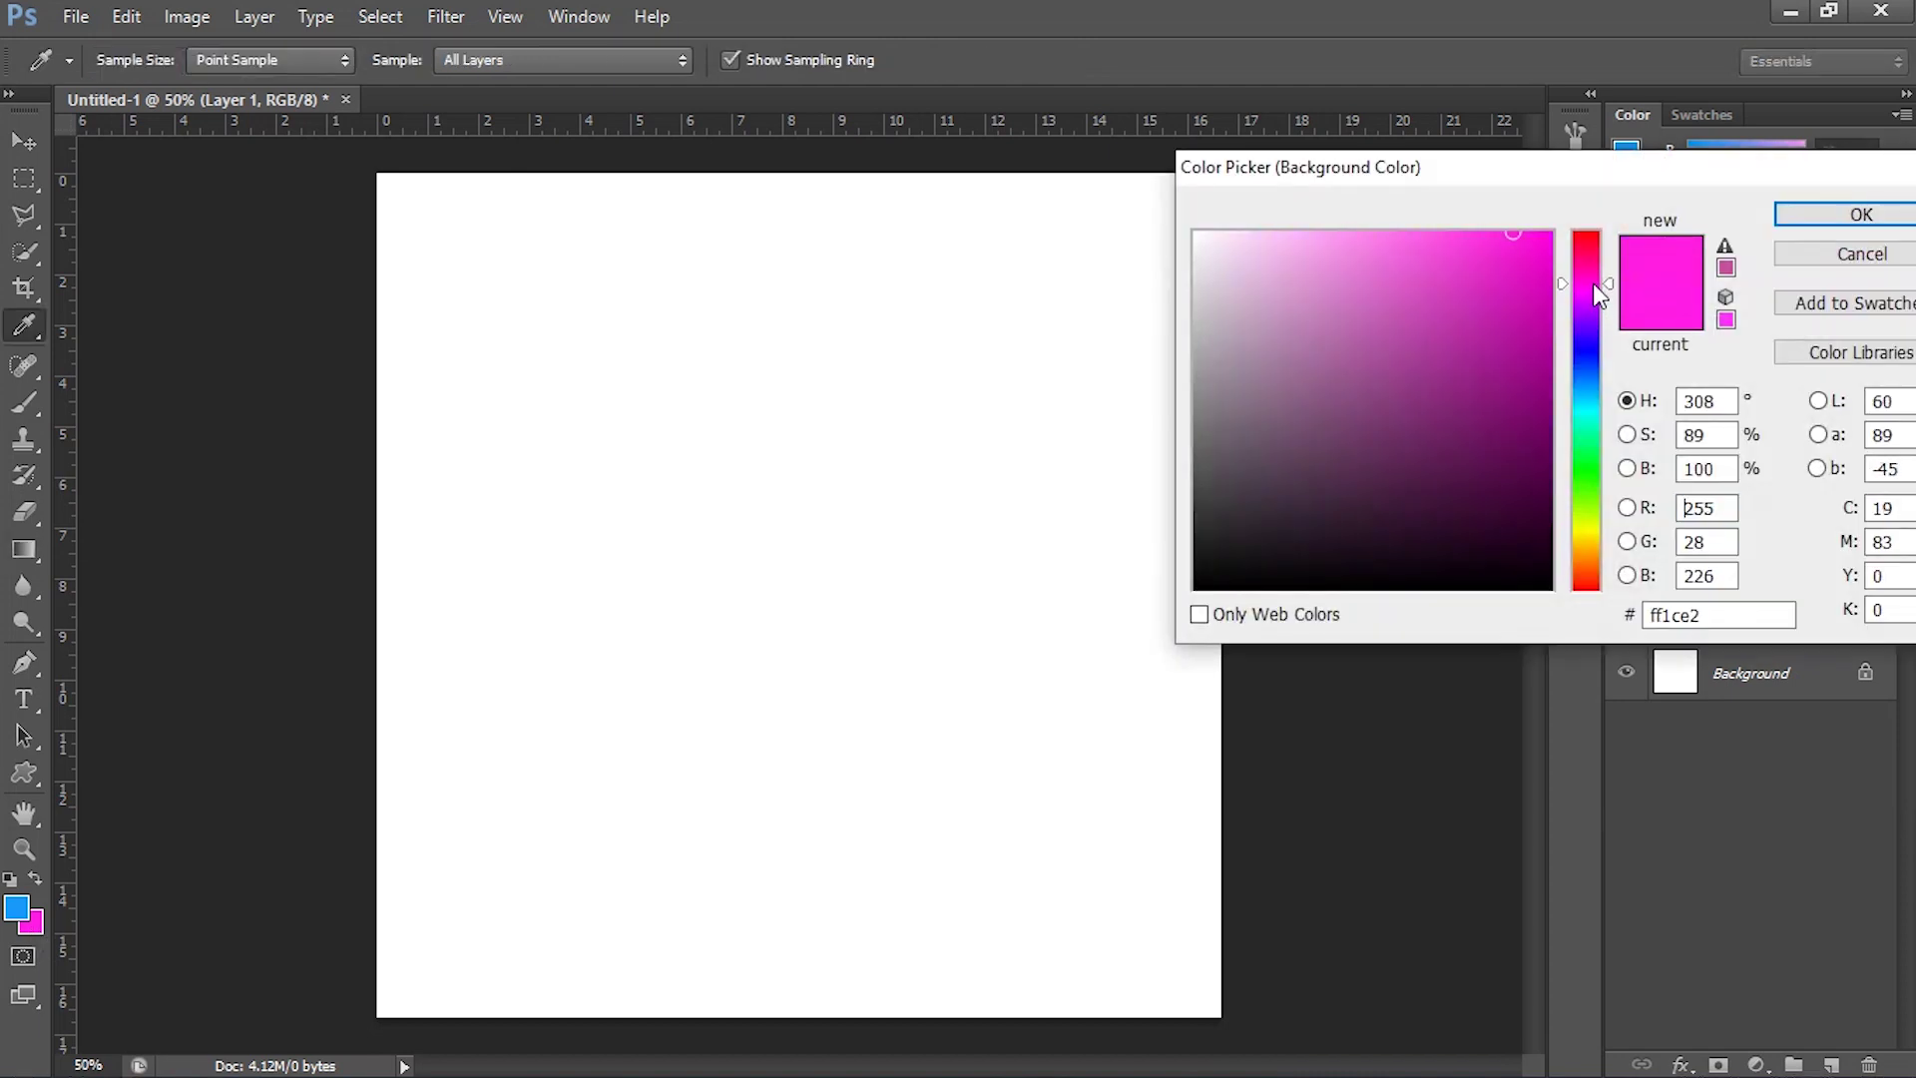
{"action": "left_click", "coordinate": [1873, 216]}
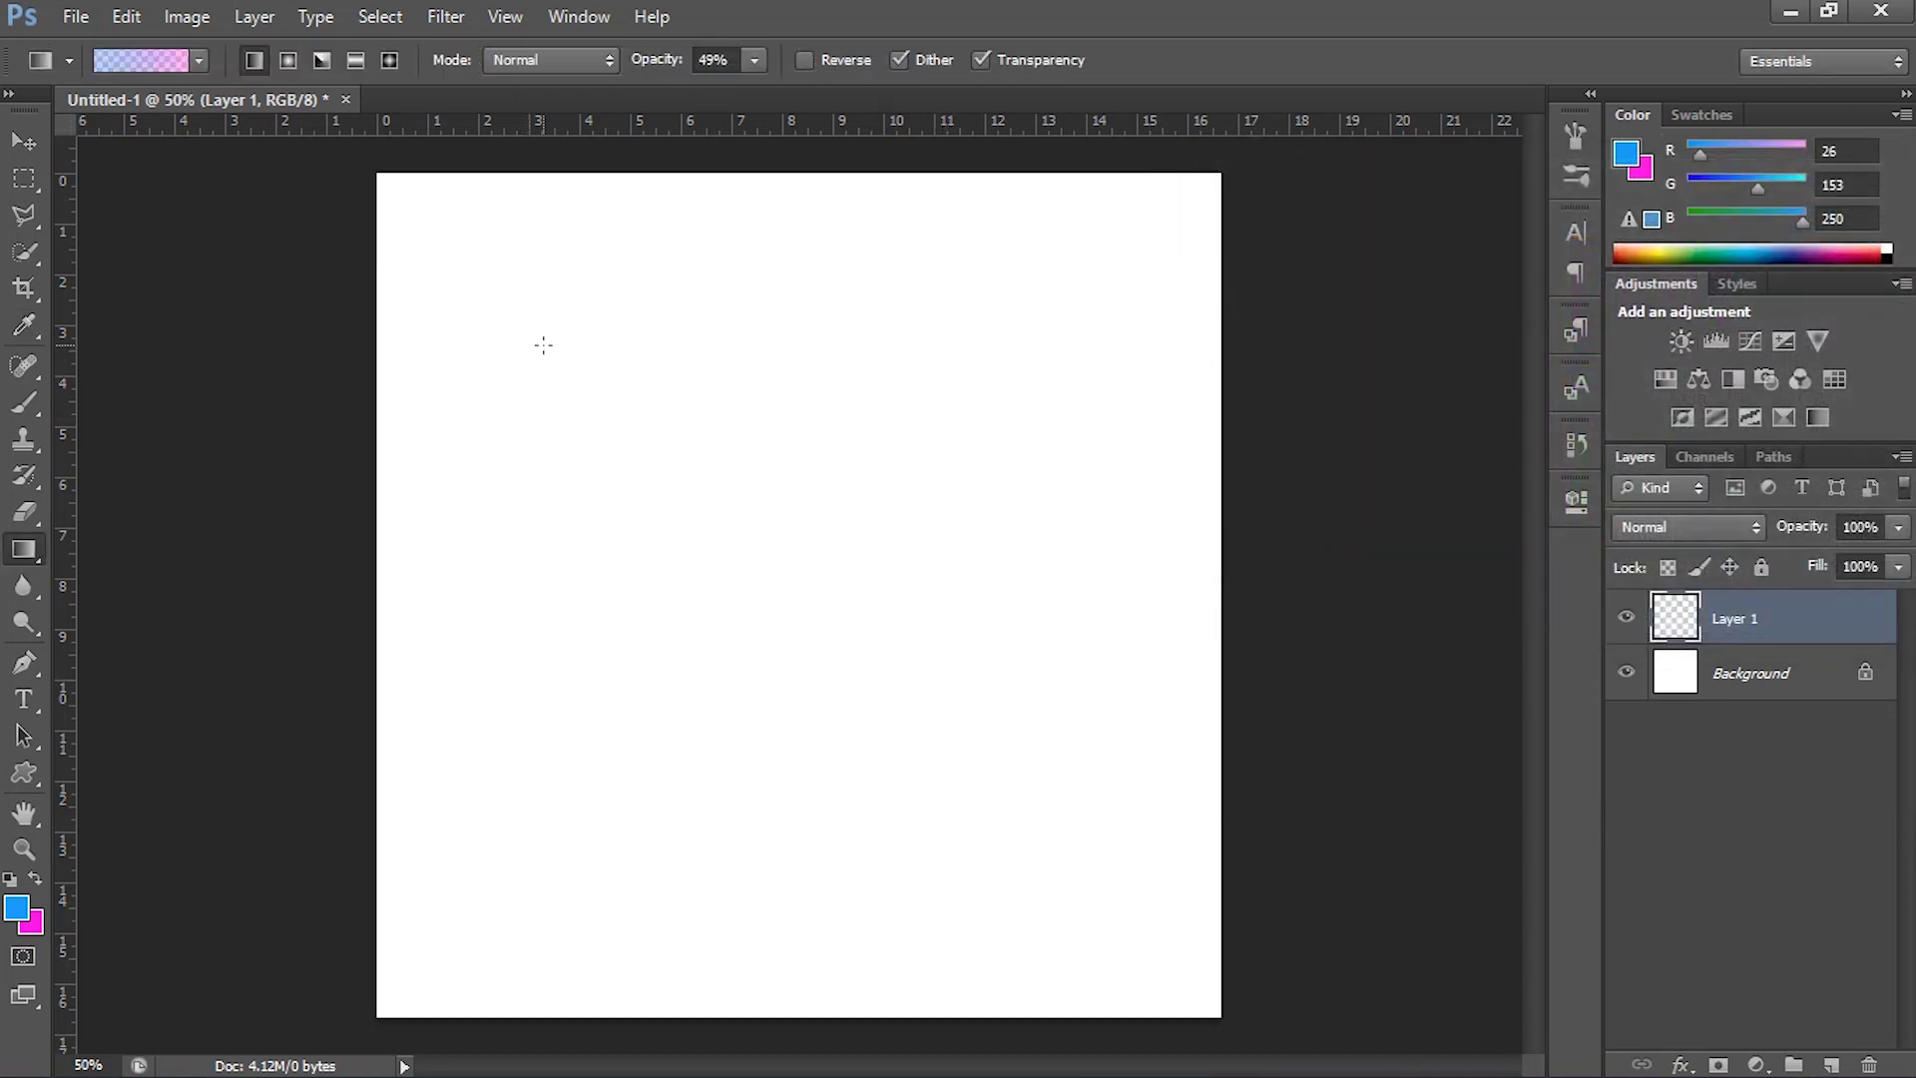
Fill Layer 1 with a top-left to bottom-right blue-to-pink gradient at 93% opacity.
{"action": "mouse_move", "coordinate": [543, 345]}
{"action": "left_mouse_down"}
{"action": "mouse_move", "coordinate": [997, 757]}
{"action": "mouse_move", "coordinate": [1002, 824]}
{"action": "mouse_move", "coordinate": [1032, 834]}
{"action": "mouse_move", "coordinate": [1023, 863]}
{"action": "left_mouse_up"}
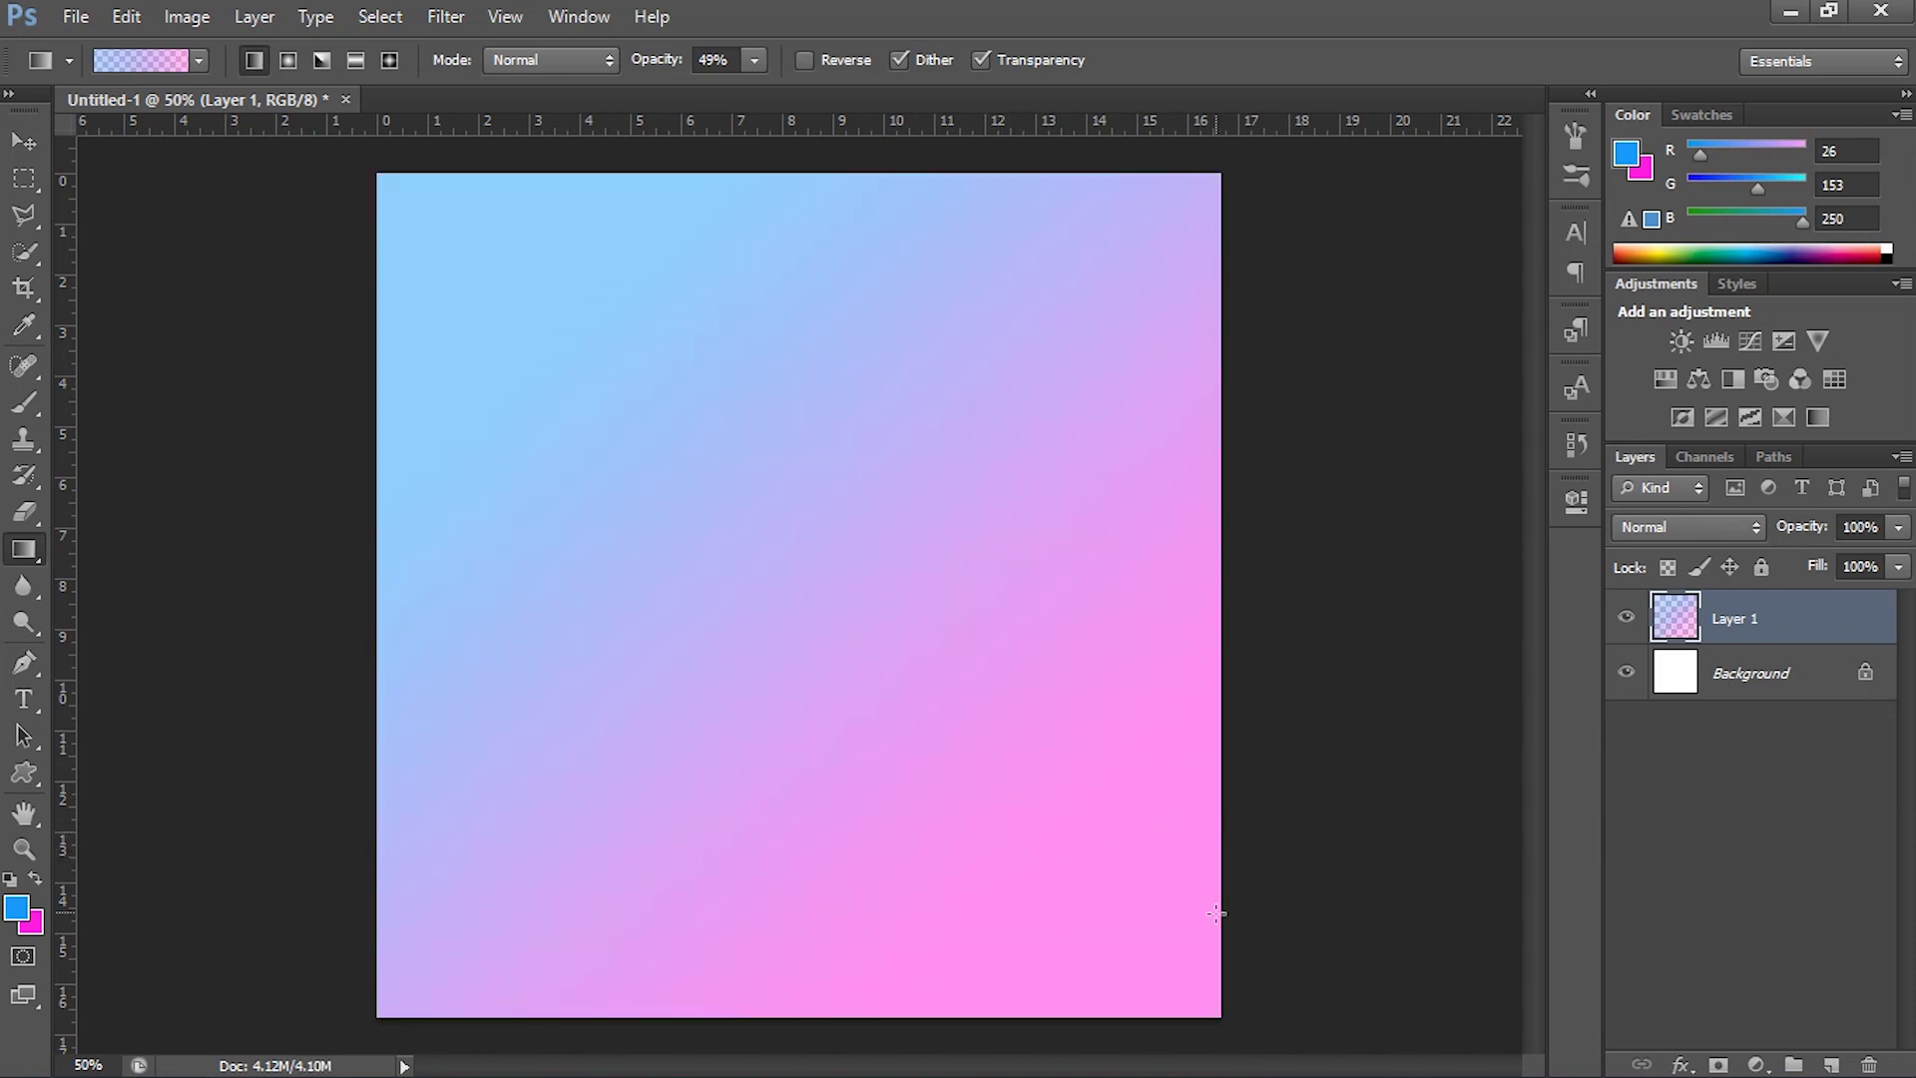
{"action": "mouse_move", "coordinate": [528, 359]}
{"action": "left_mouse_down"}
{"action": "mouse_move", "coordinate": [950, 718]}
{"action": "mouse_move", "coordinate": [1018, 805]}
{"action": "left_mouse_up"}
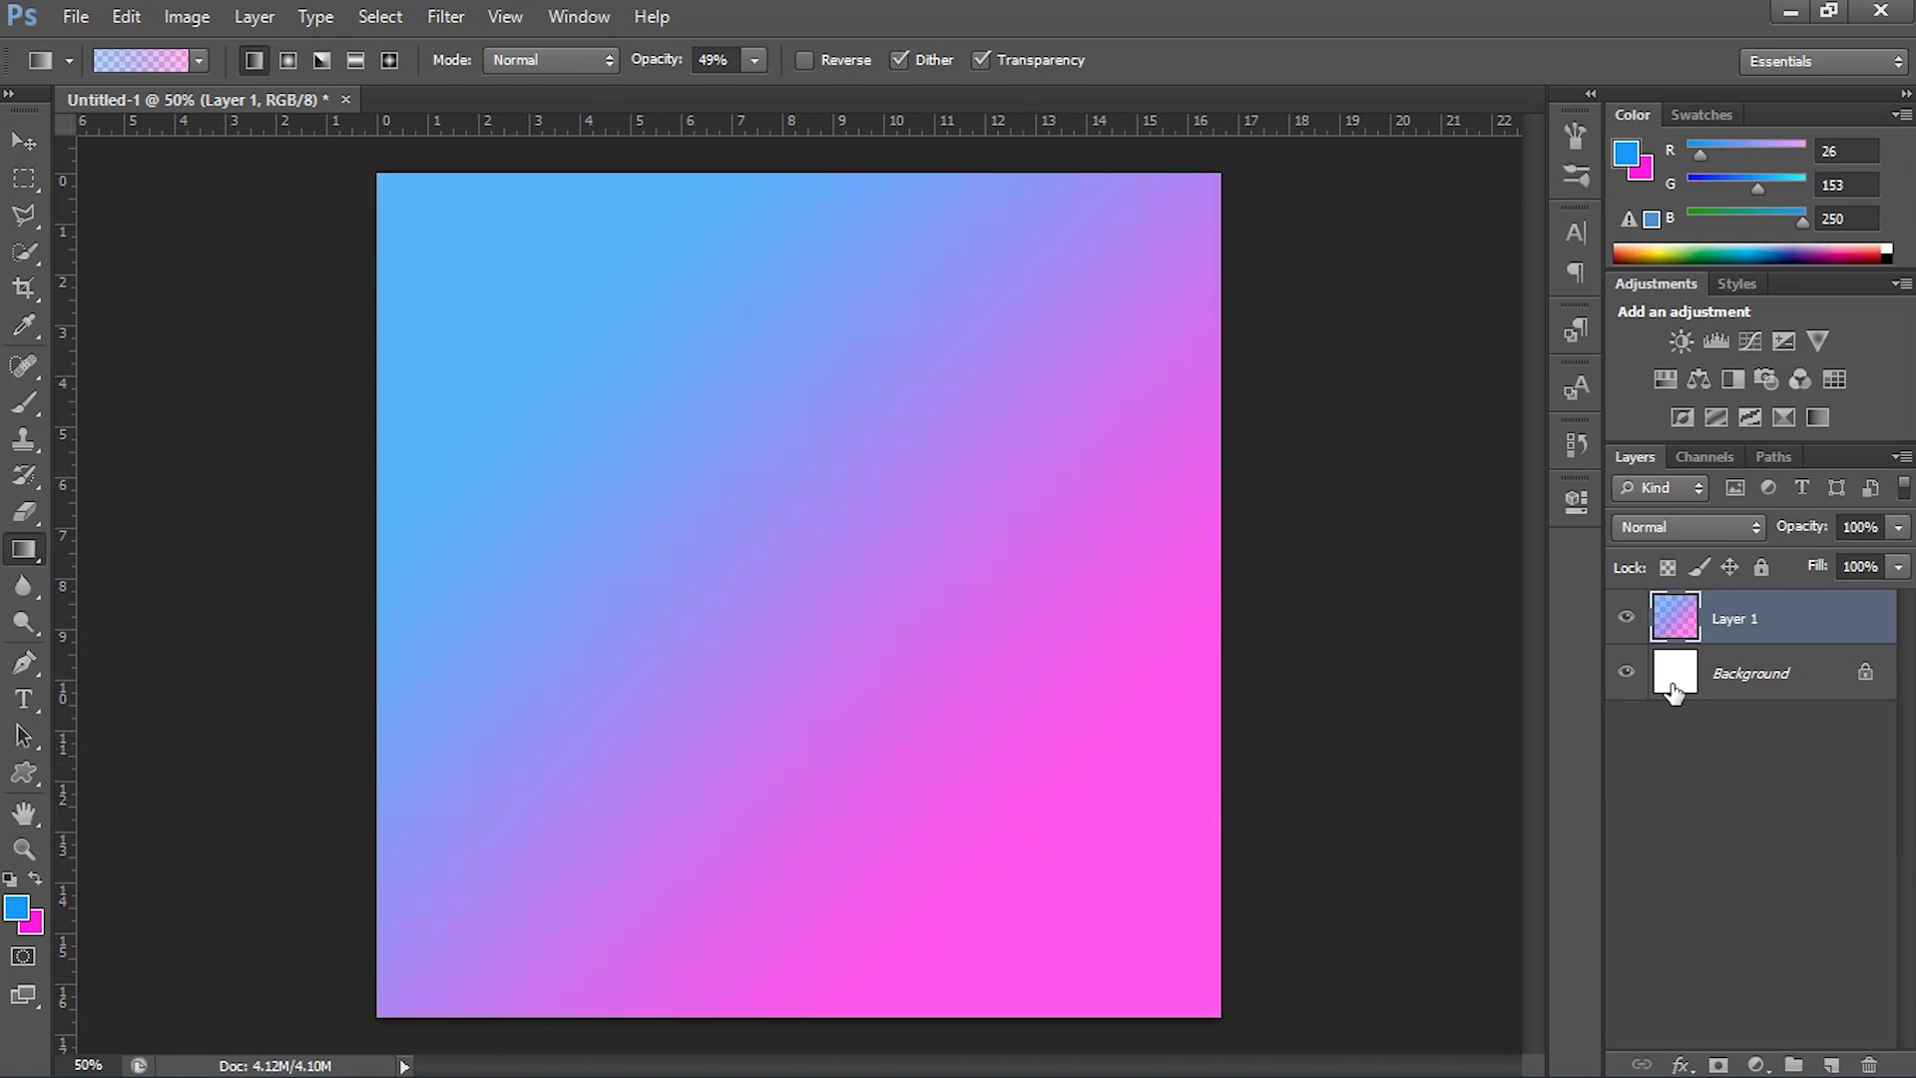
{"action": "left_click", "coordinate": [1898, 527]}
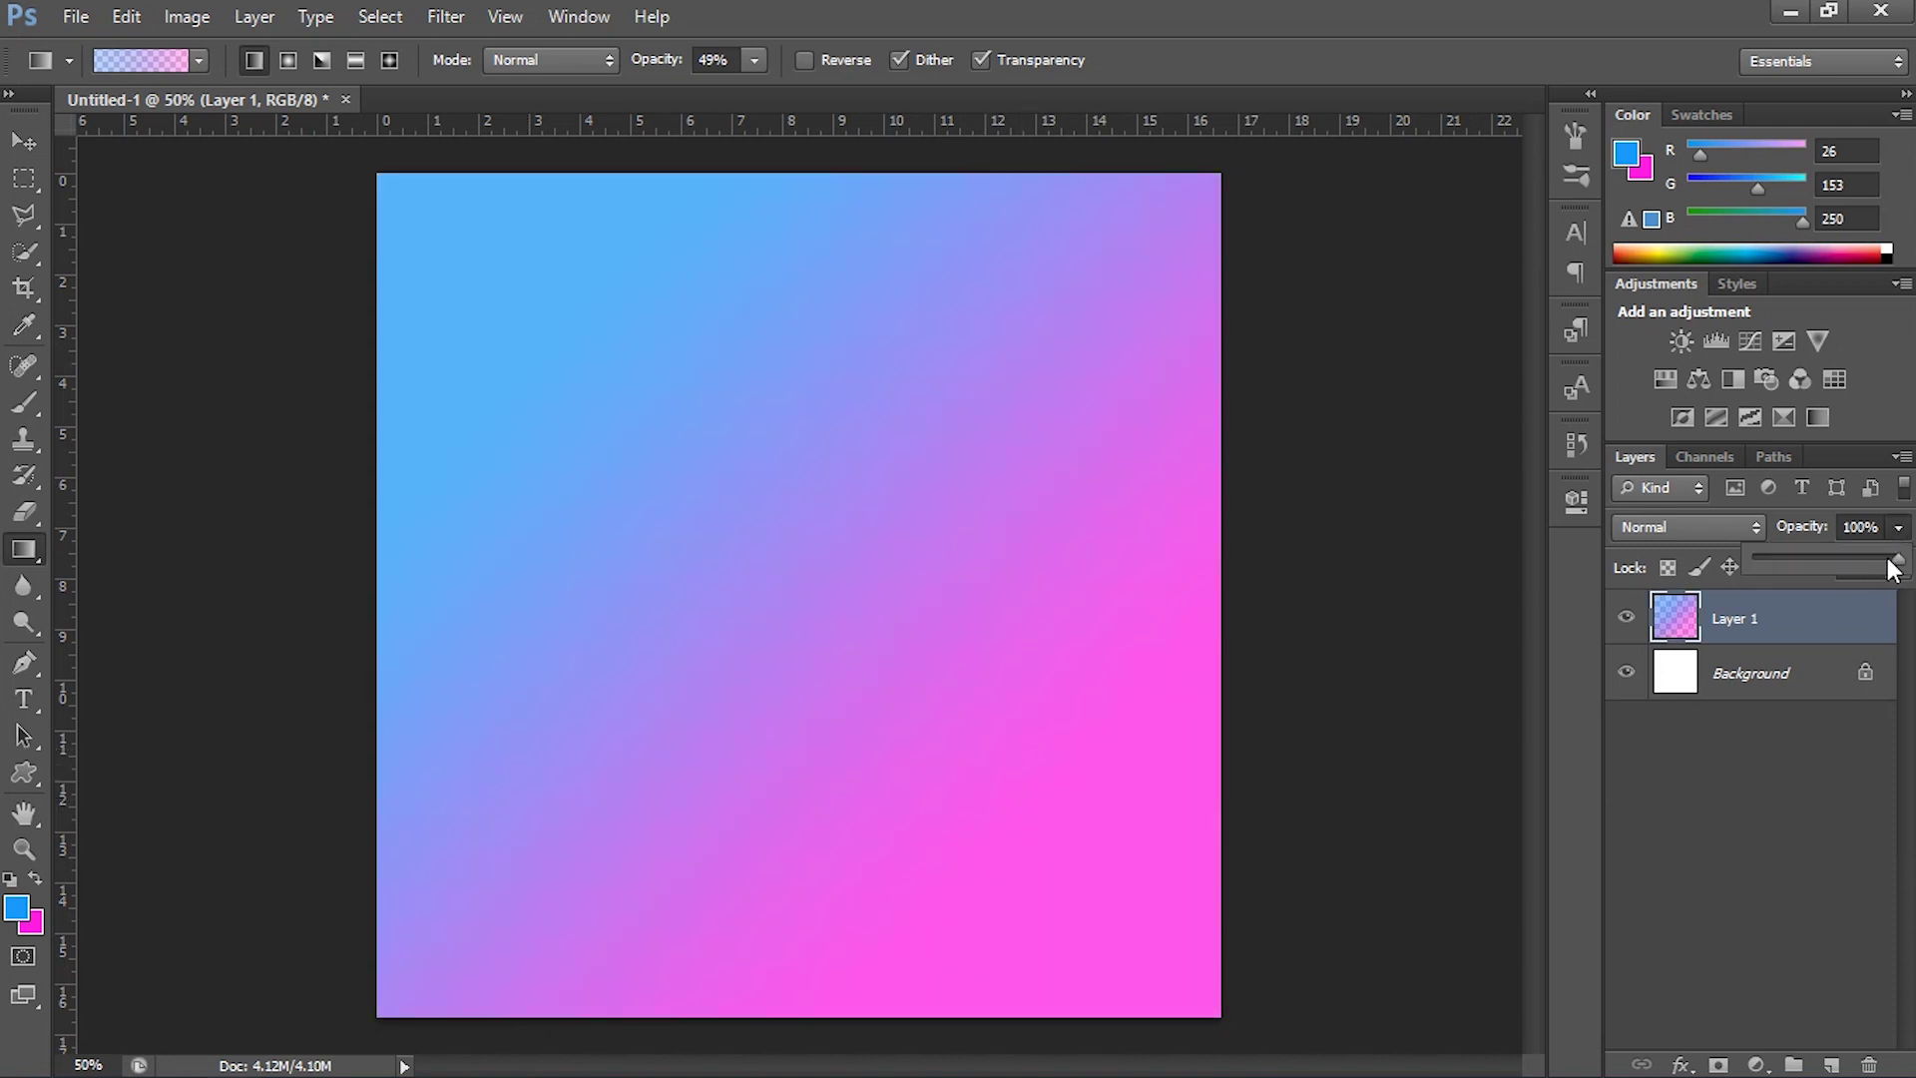
{"action": "left_click_drag", "start_coordinate": [1894, 559], "coordinate": [1886, 559]}
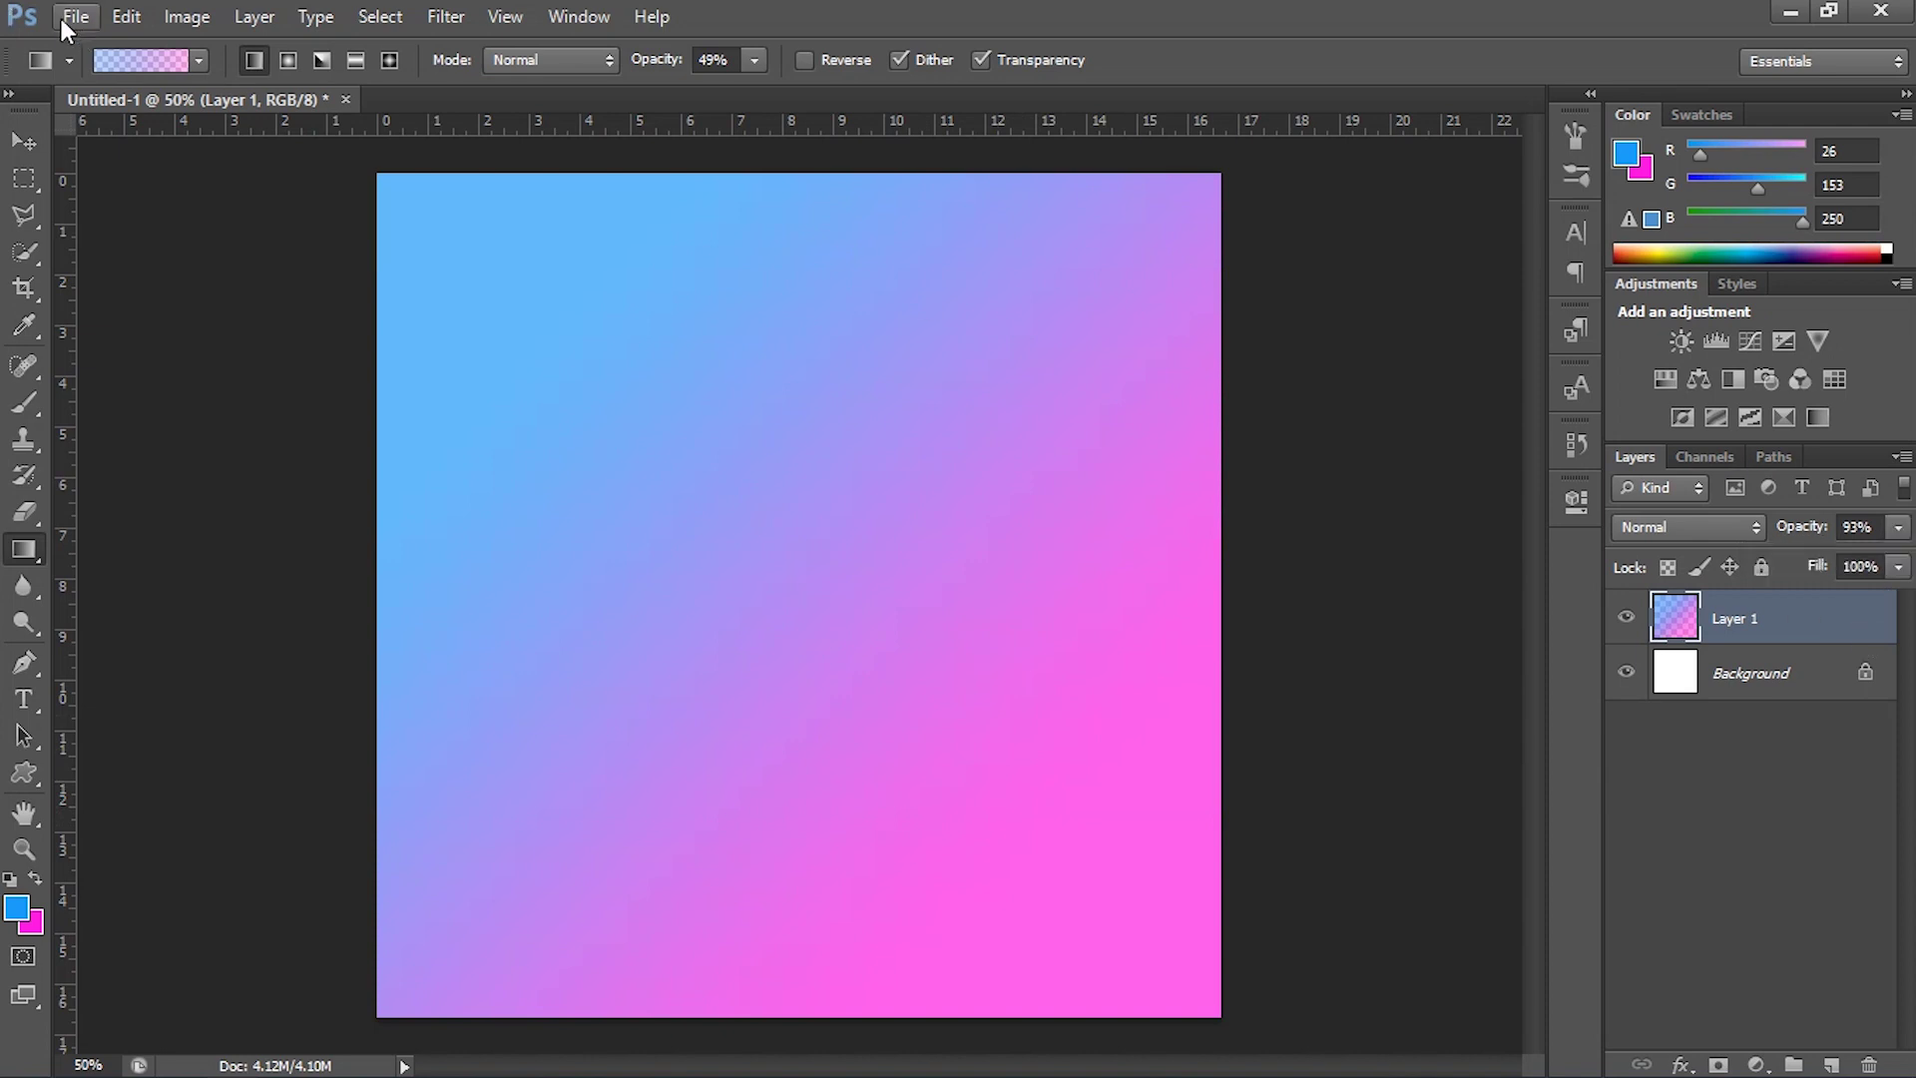
{"action": "left_click", "coordinate": [75, 16]}
Open the jumping boy PNG from the F drive's free pic image folder.
{"action": "left_click", "coordinate": [125, 75]}
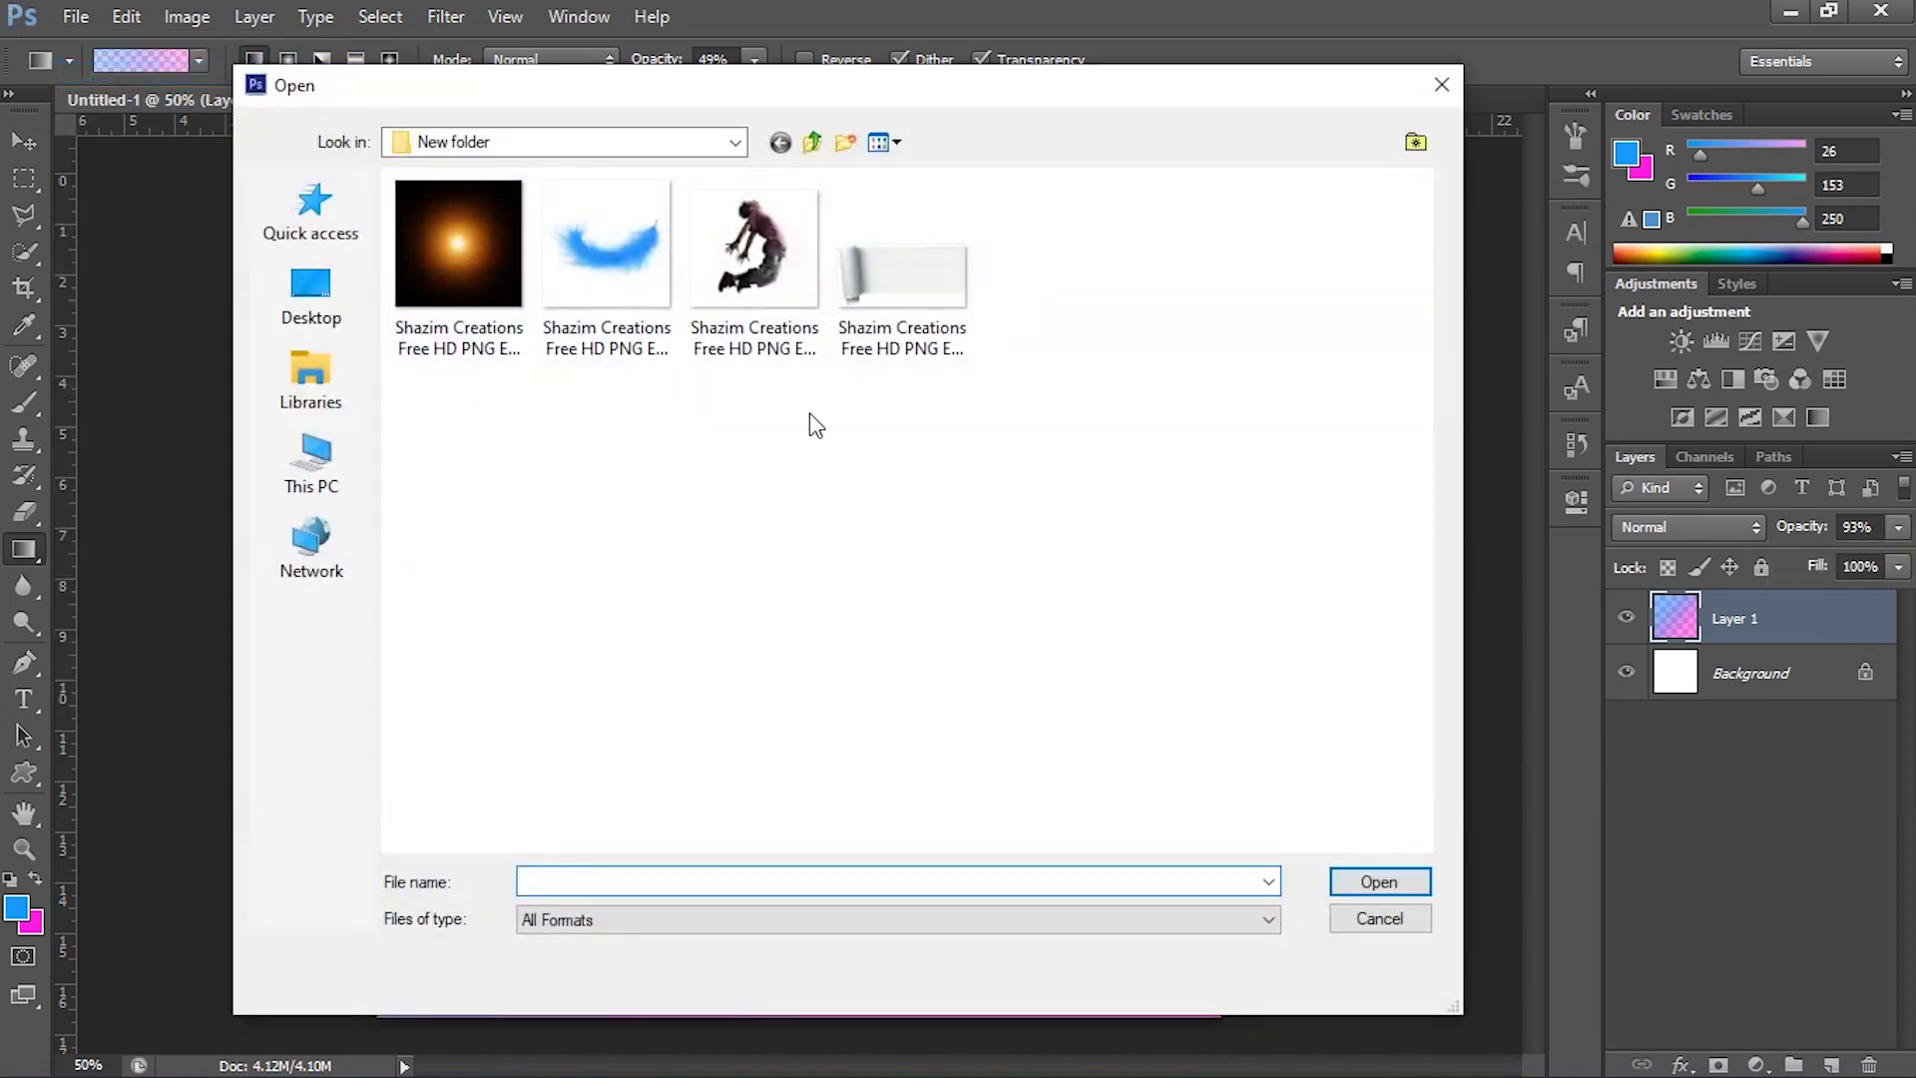
{"action": "left_click", "coordinate": [312, 461]}
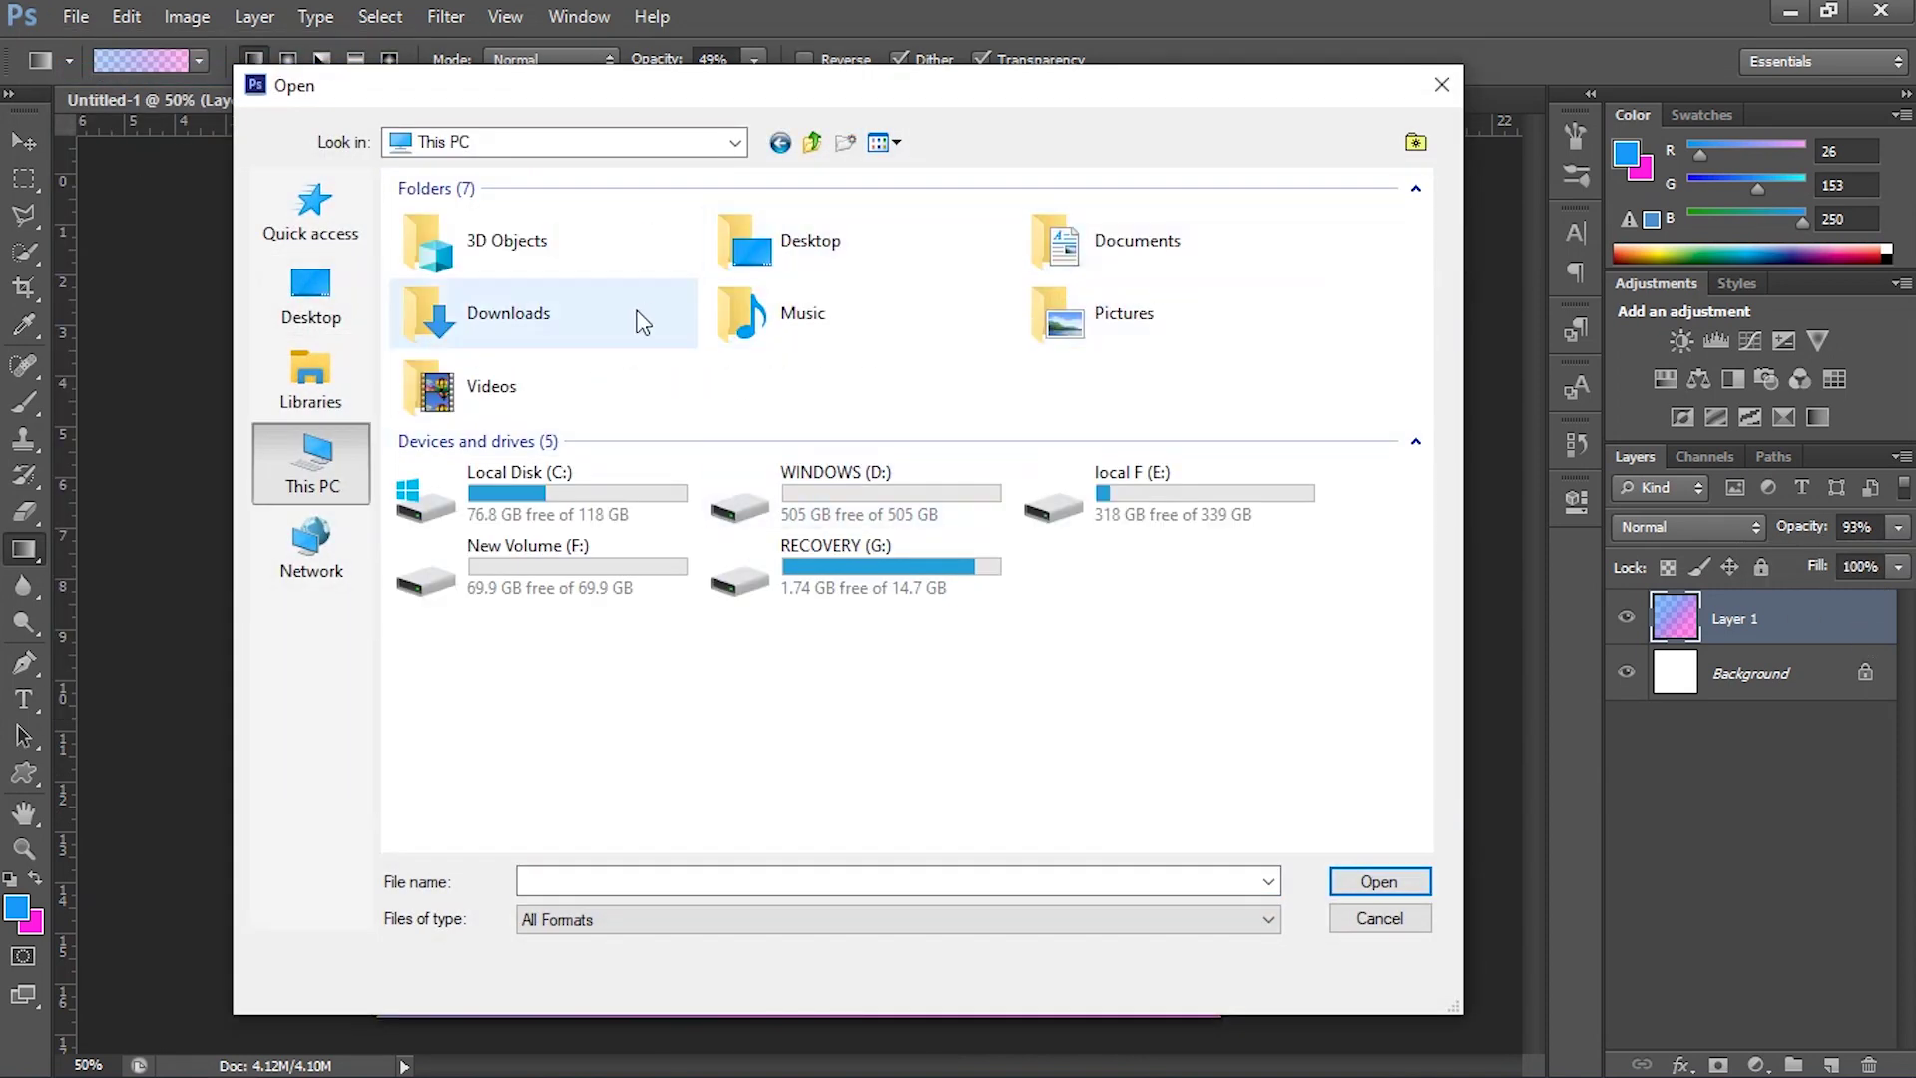
{"action": "double_click", "coordinate": [1147, 503]}
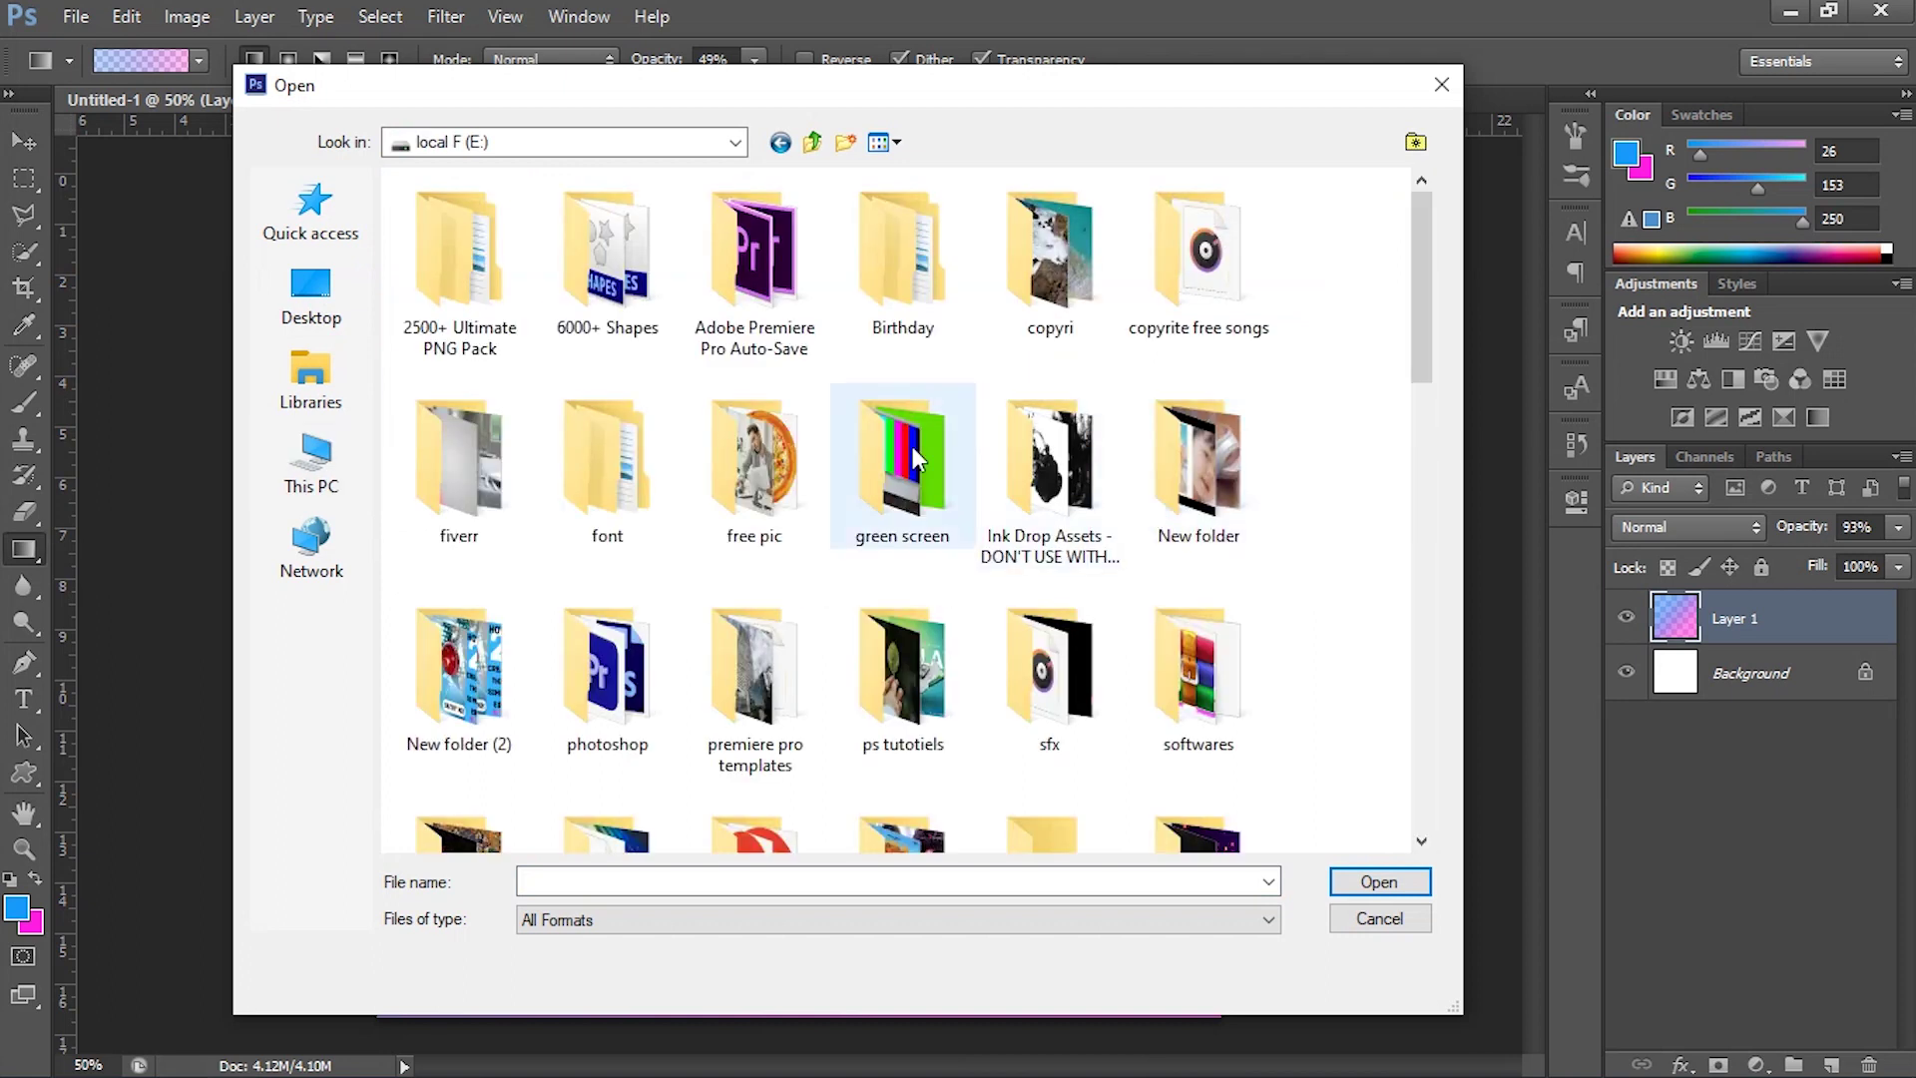
{"action": "double_click", "coordinate": [723, 481]}
{"action": "double_click", "coordinate": [632, 302]}
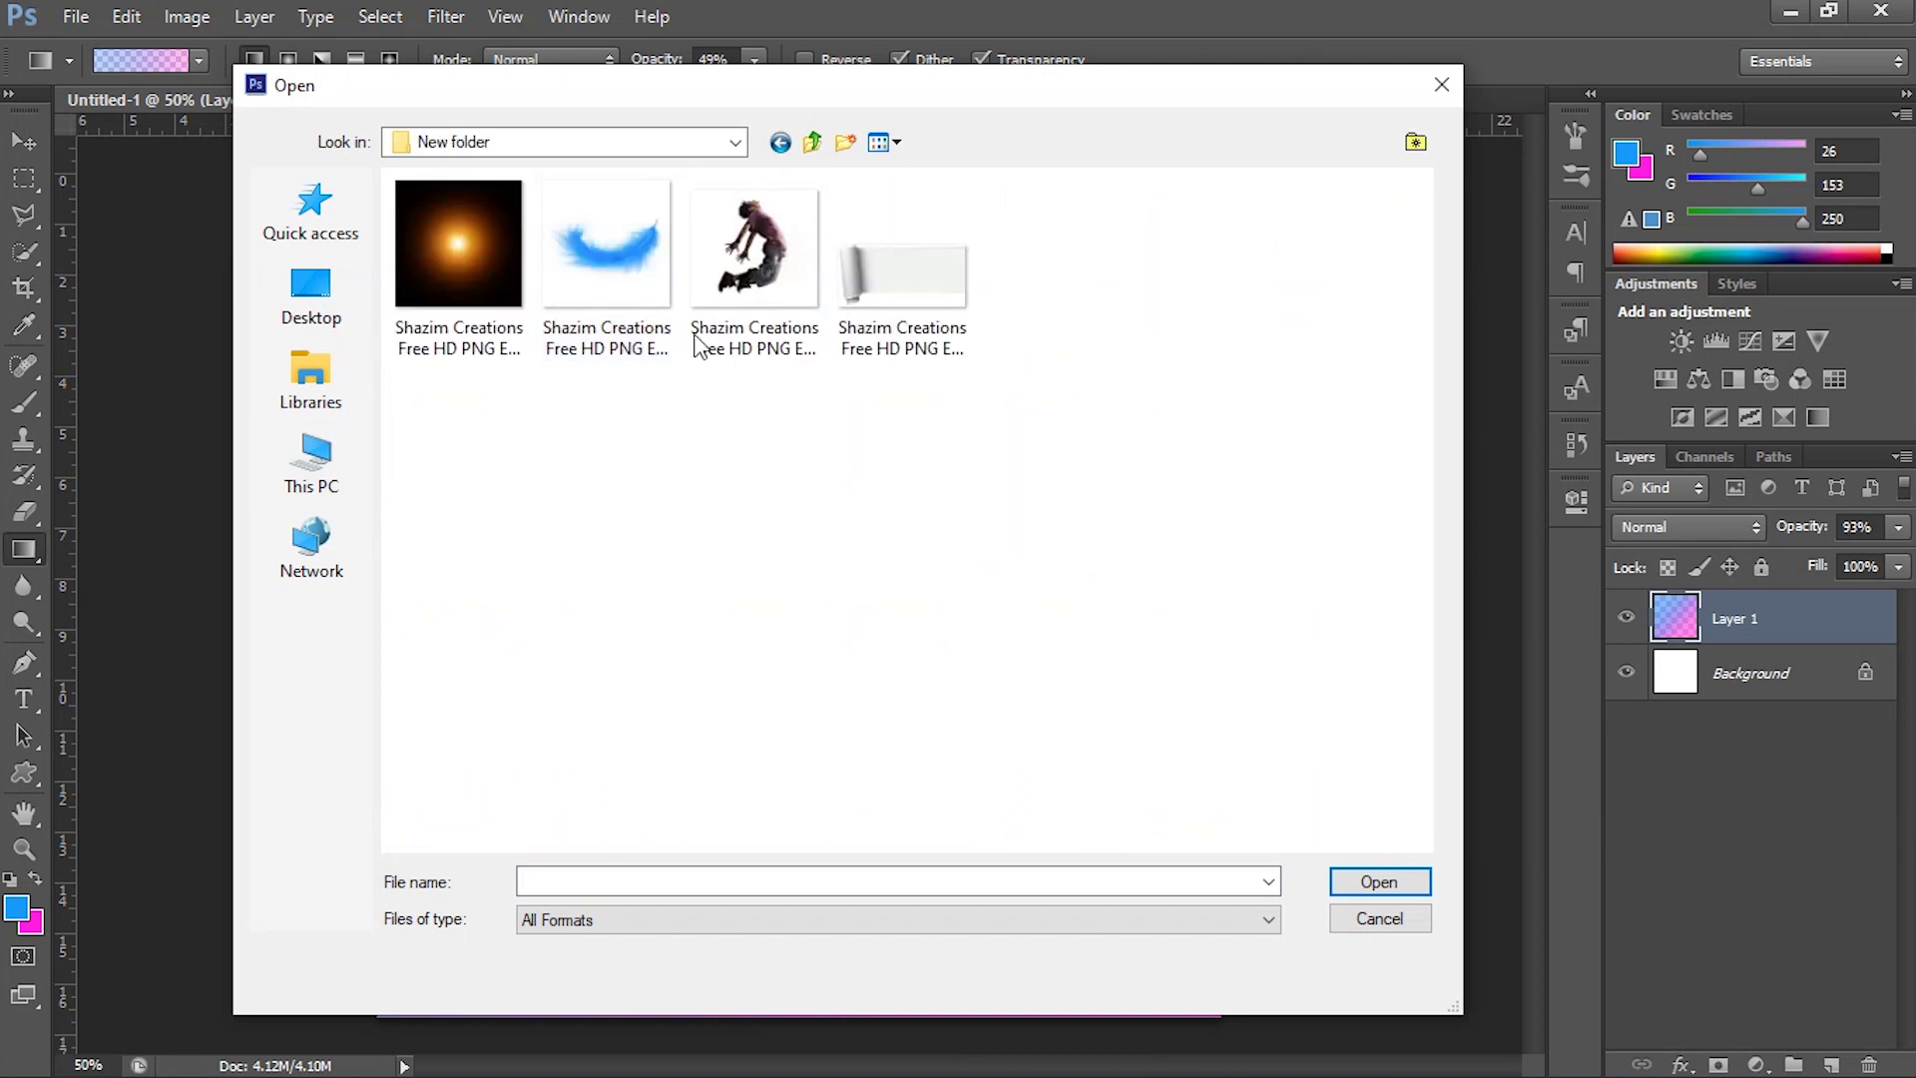
{"action": "left_click", "coordinate": [741, 254]}
{"action": "double_click", "coordinate": [741, 254]}
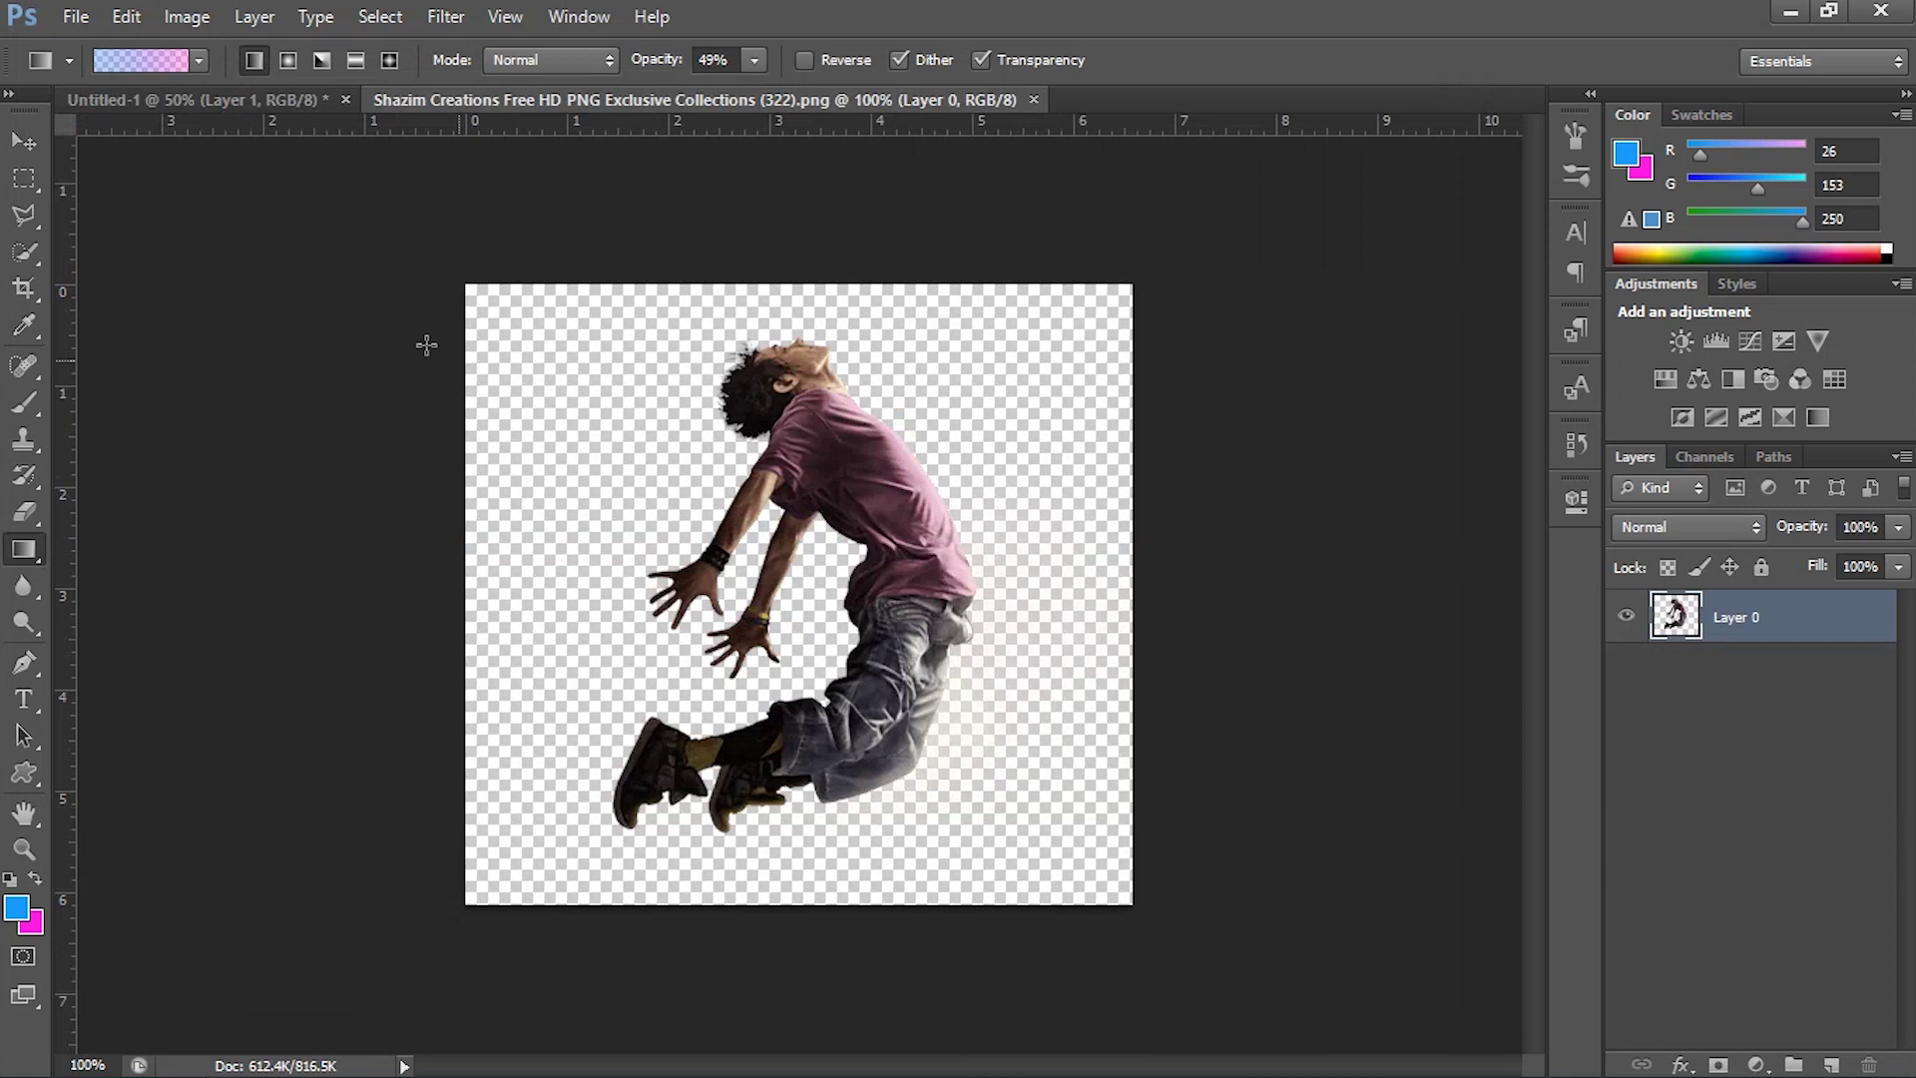
{"action": "left_click", "coordinate": [24, 141]}
Drag the boy cut-out onto the gradient poster and scale it up to about 183%.
{"action": "mouse_move", "coordinate": [604, 386]}
{"action": "left_mouse_down"}
{"action": "mouse_move", "coordinate": [253, 99]}
{"action": "mouse_move", "coordinate": [931, 462]}
{"action": "left_mouse_up"}
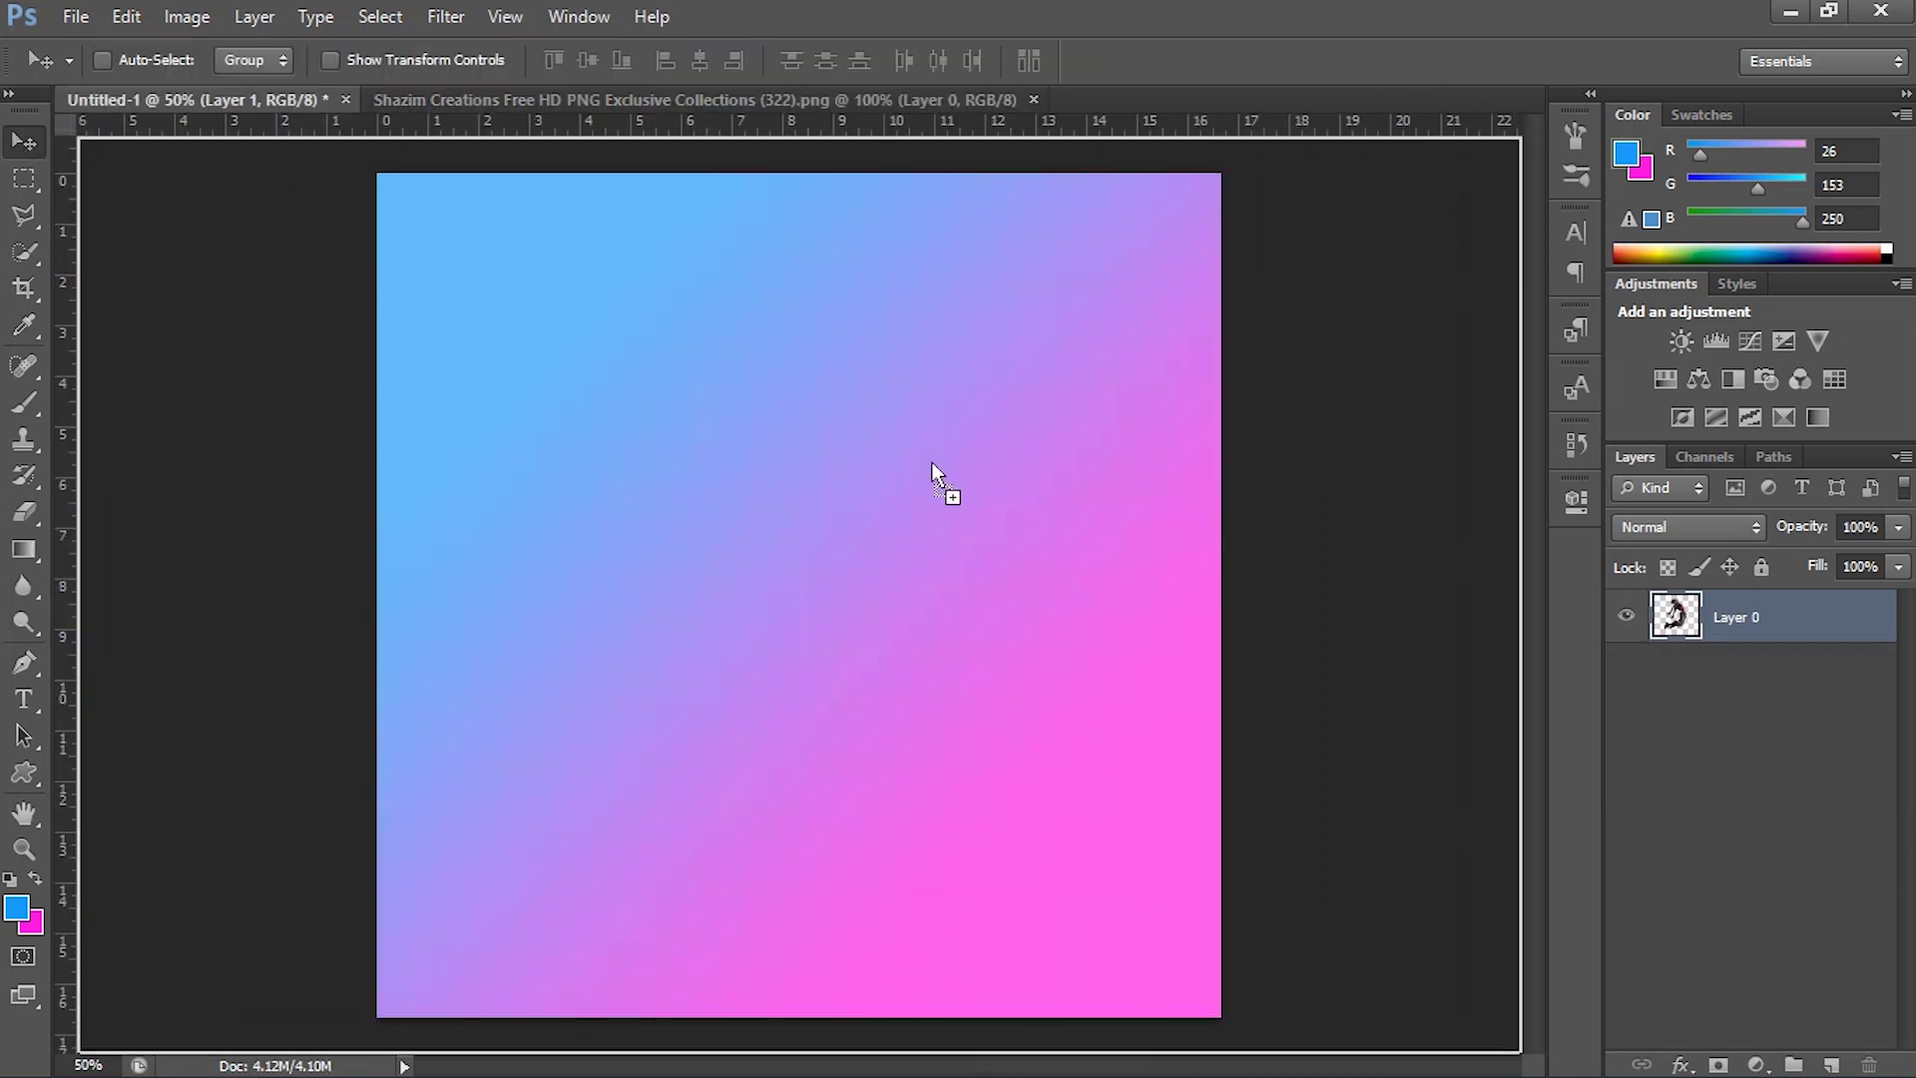
{"action": "left_click_drag", "start_coordinate": [753, 495], "coordinate": [792, 548]}
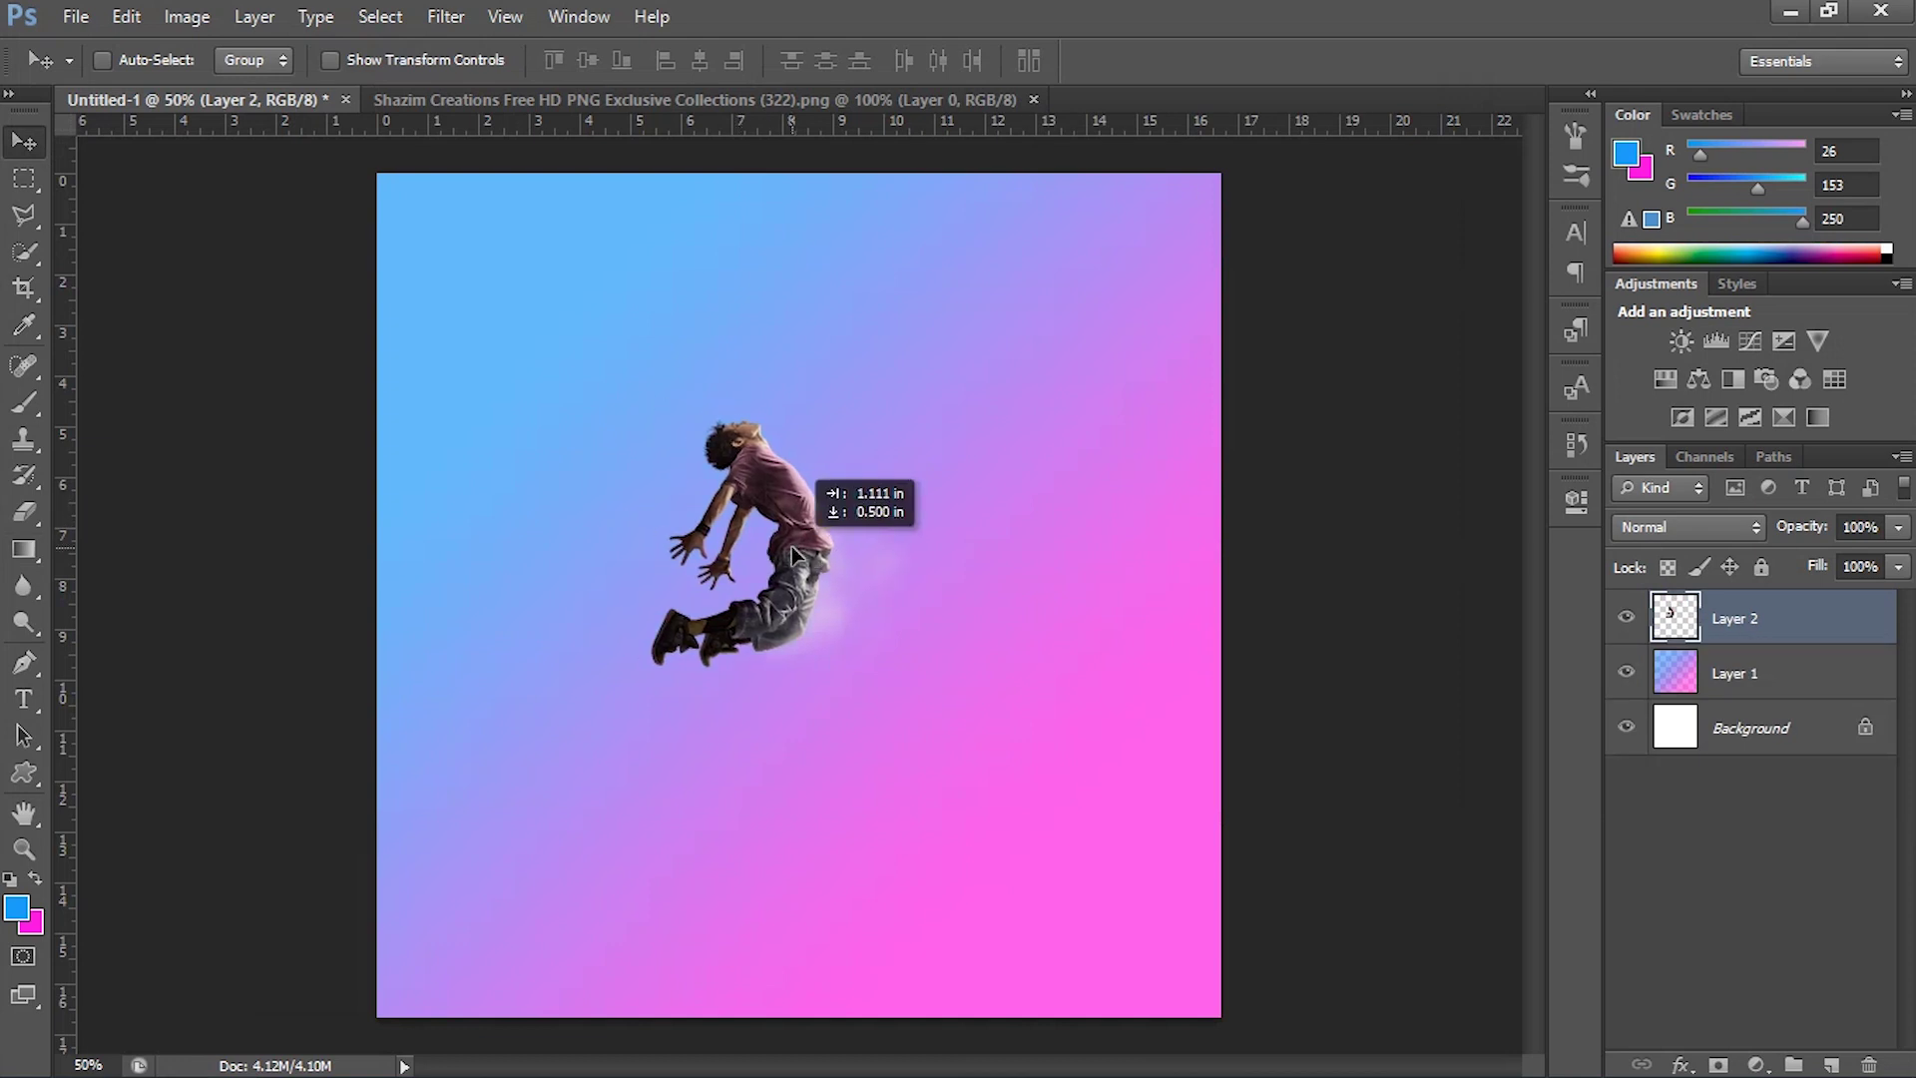
{"action": "key", "text": "ctrl+t"}
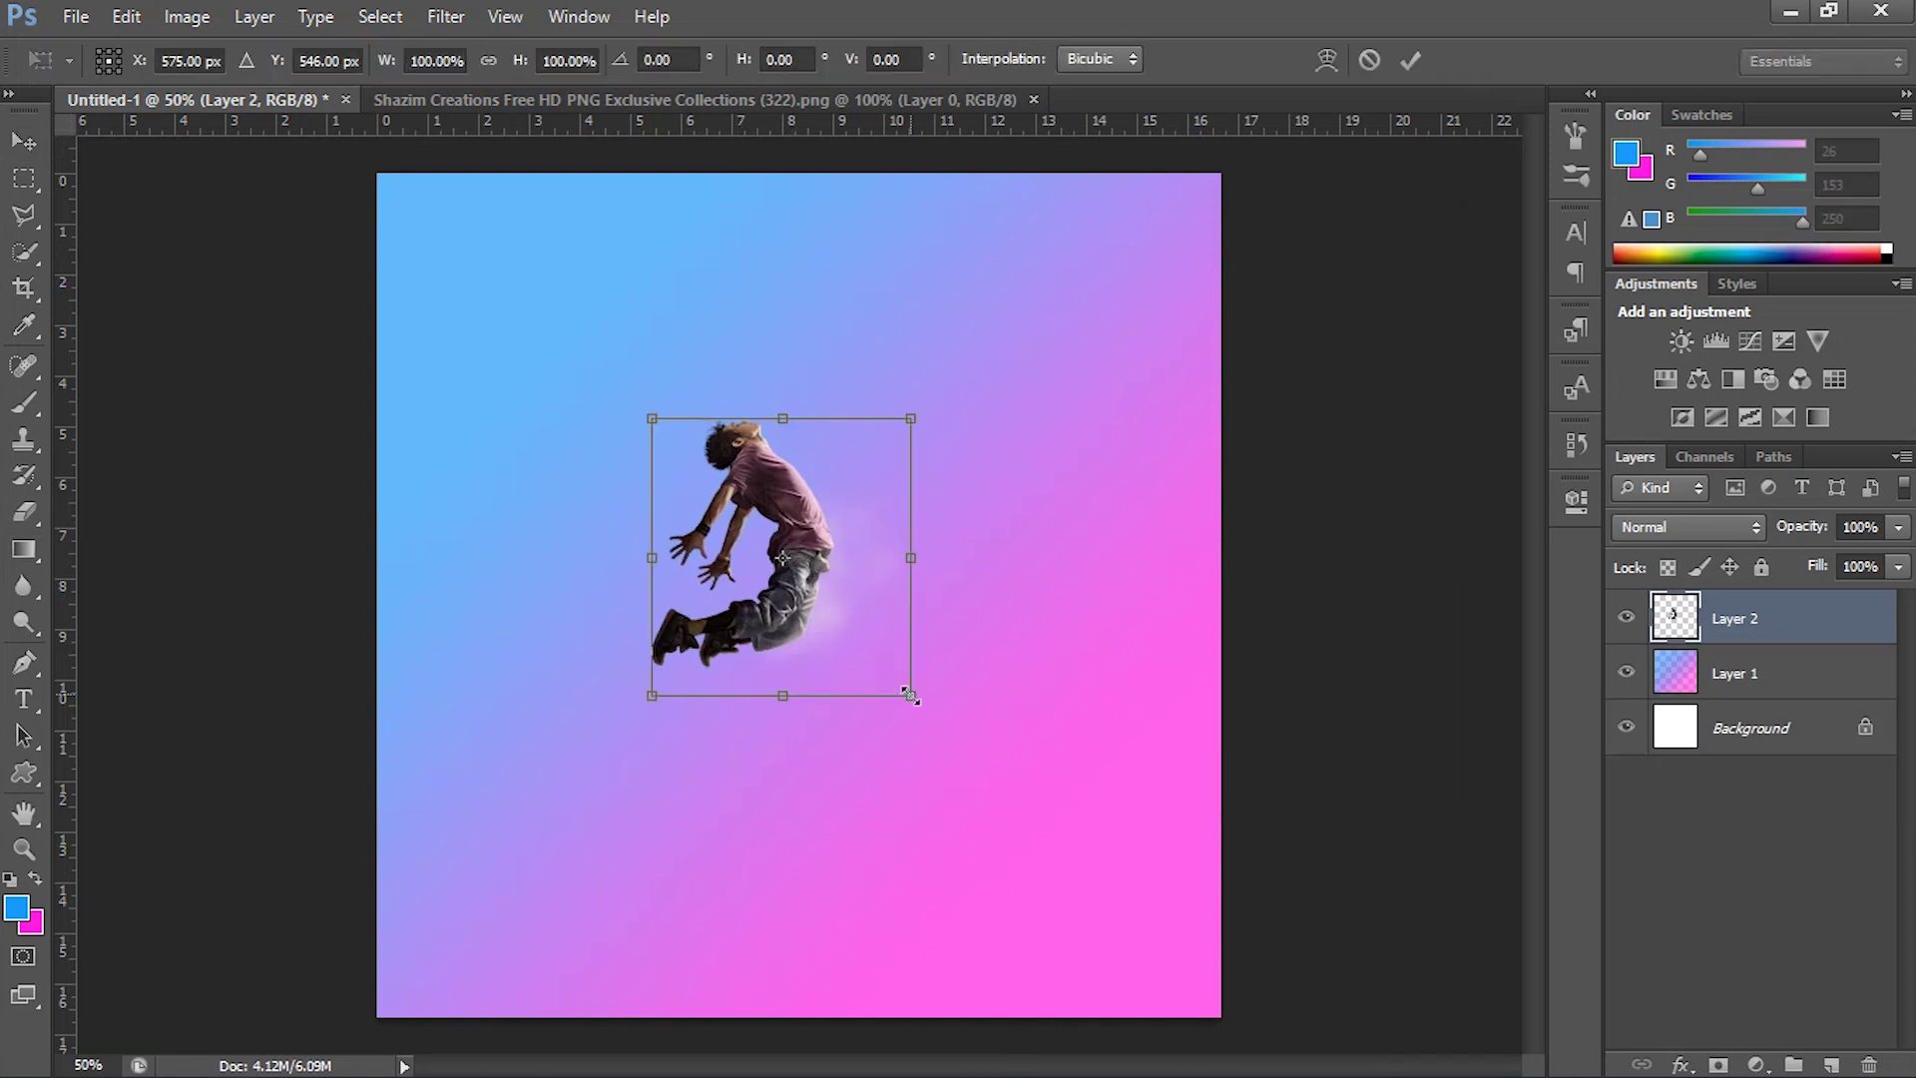
{"action": "left_click_drag", "start_coordinate": [910, 696], "coordinate": [1091, 938]}
{"action": "left_click_drag", "start_coordinate": [961, 650], "coordinate": [928, 562]}
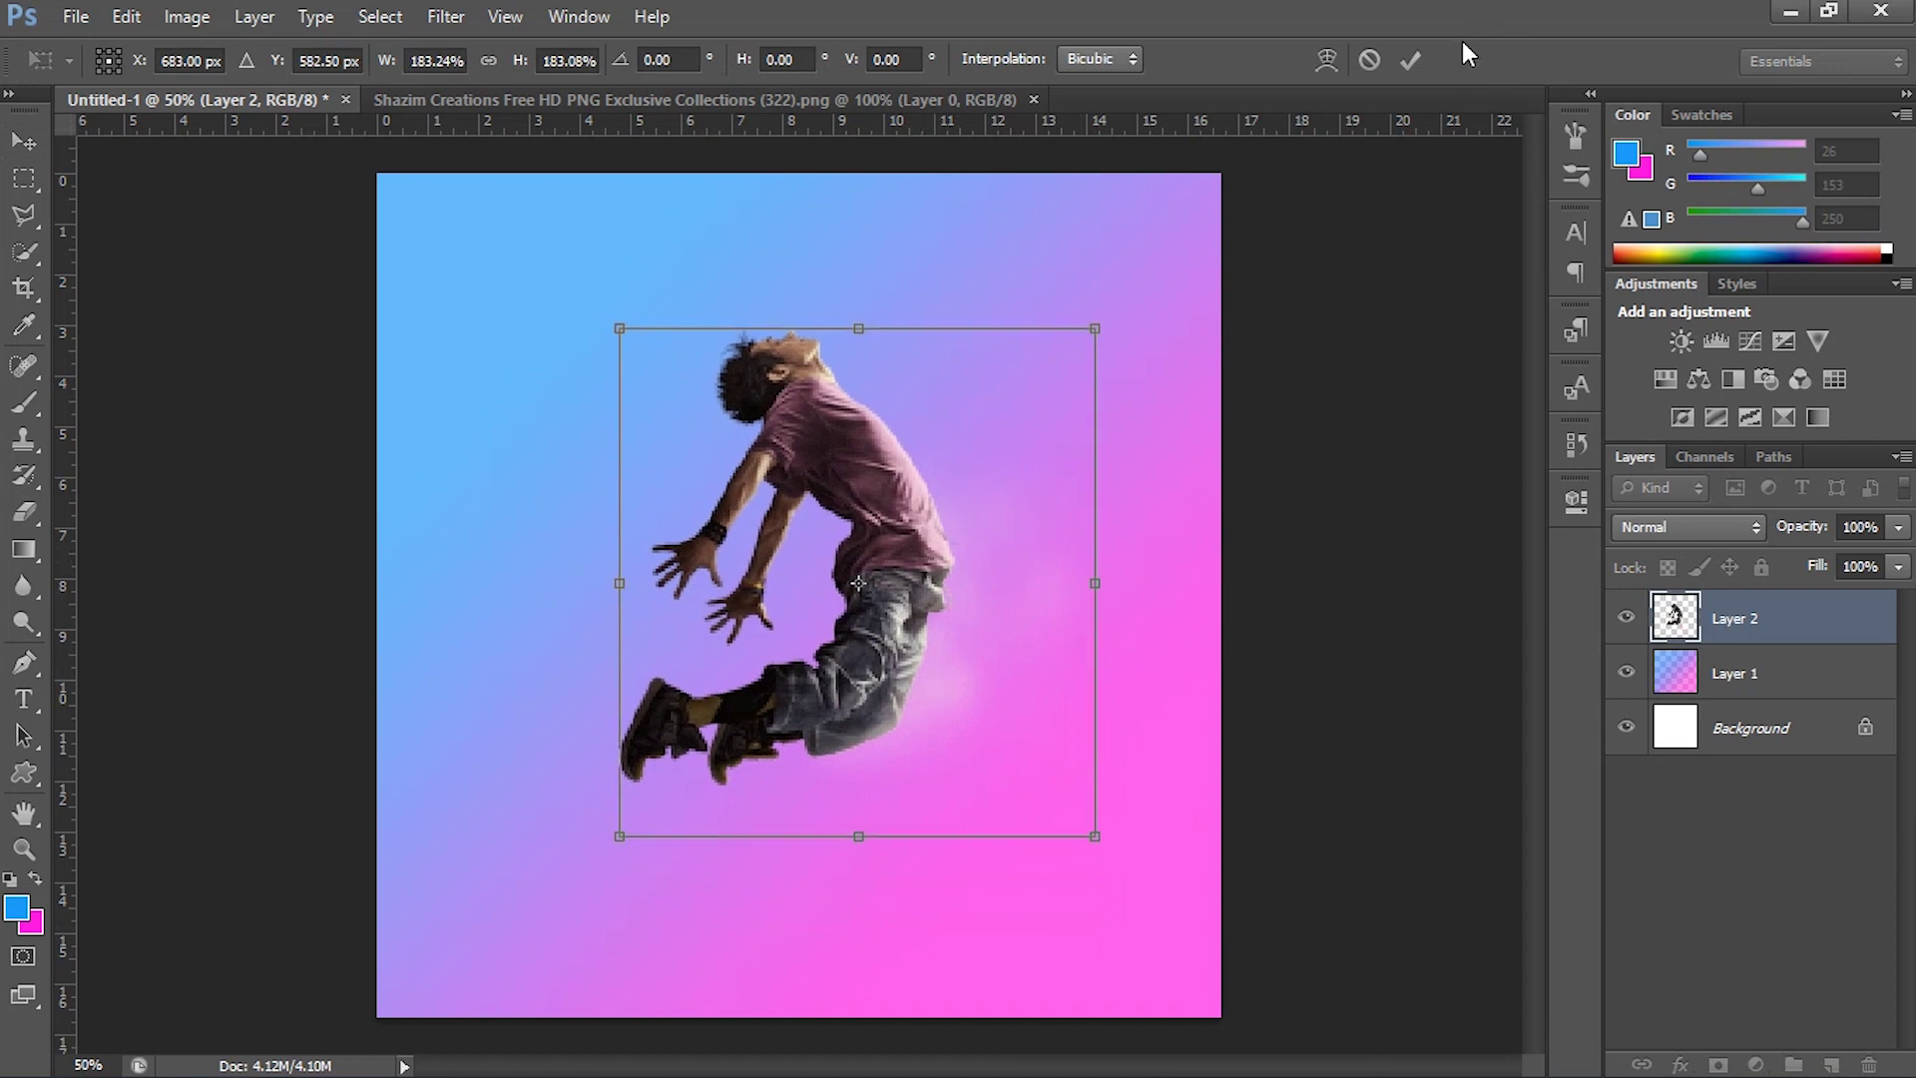
{"action": "left_click", "coordinate": [1410, 61]}
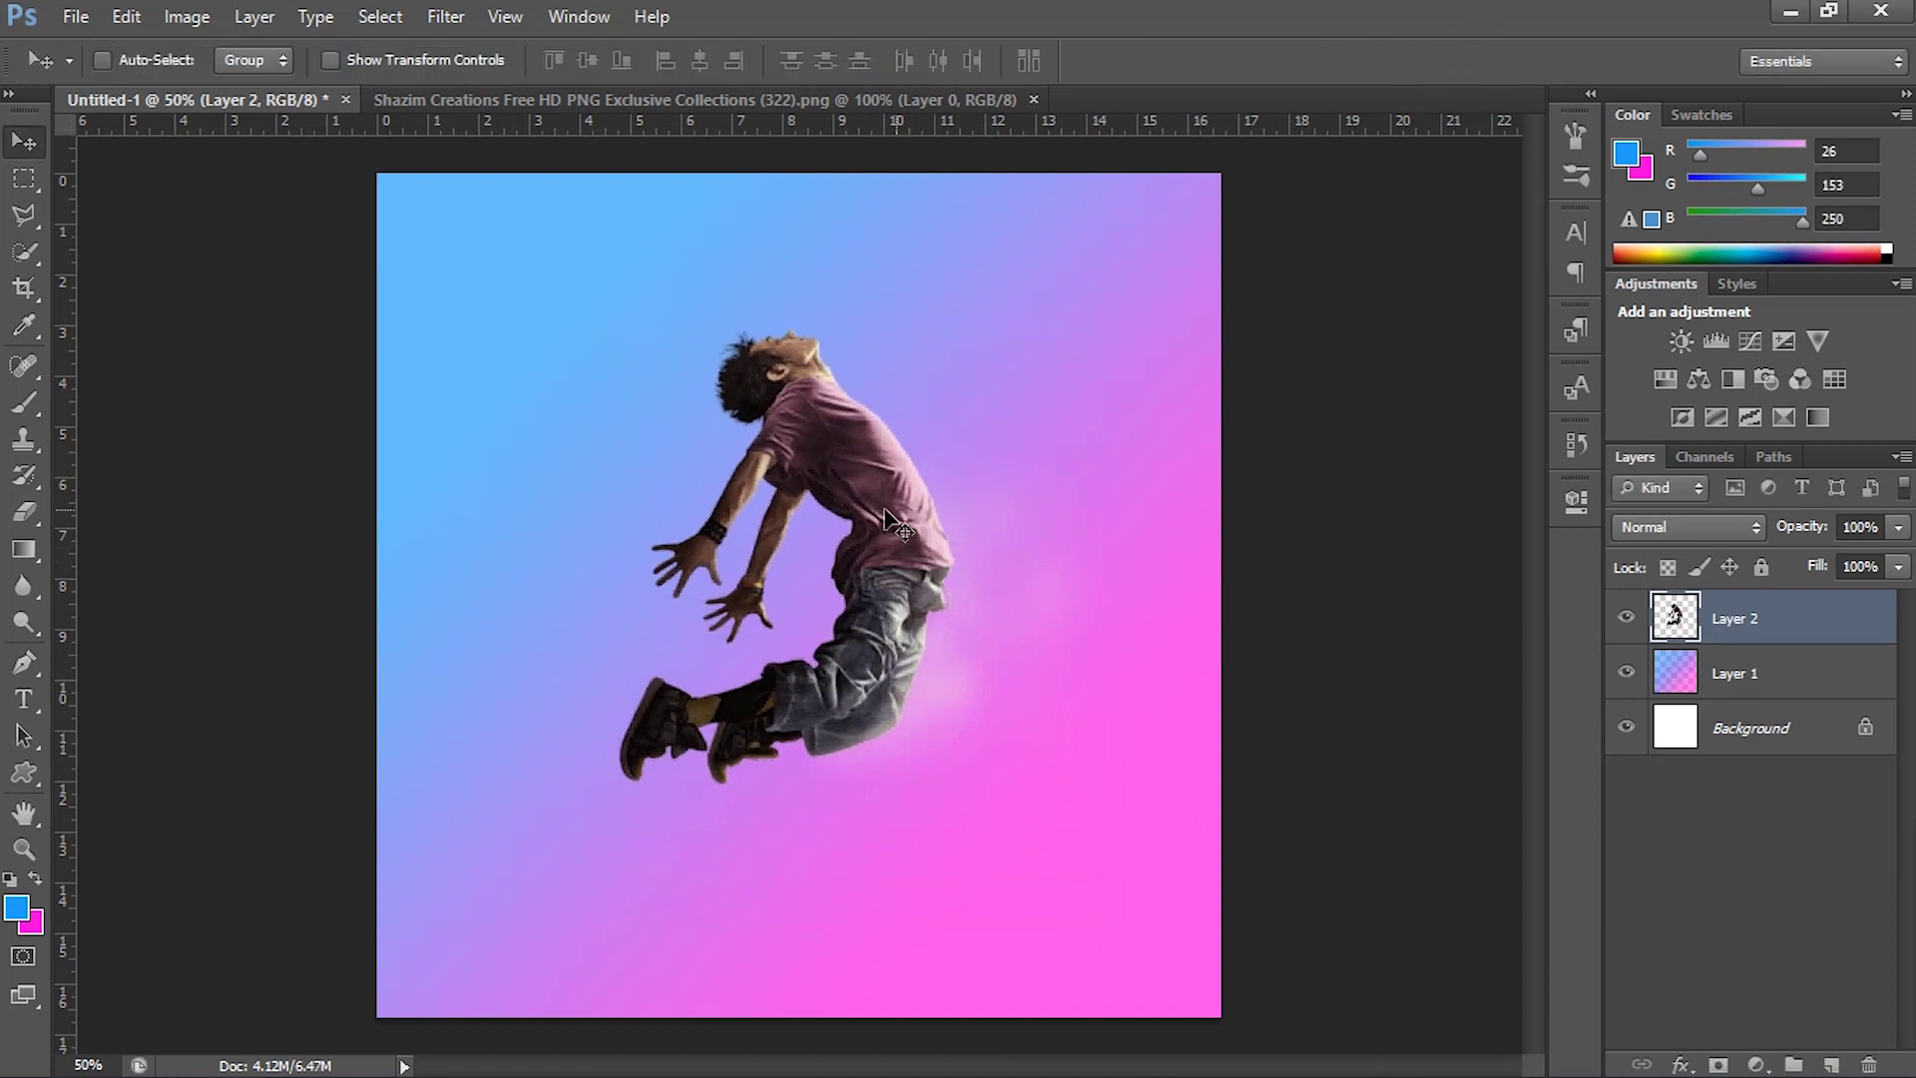
Nudge the enlarged boy into place near the centre of the poster.
{"action": "left_click_drag", "start_coordinate": [874, 517], "coordinate": [866, 504]}
{"action": "key", "text": "Up"}
{"action": "key", "text": "Up"}
{"action": "key", "text": "Up"}
{"action": "key", "text": "shift+Right"}
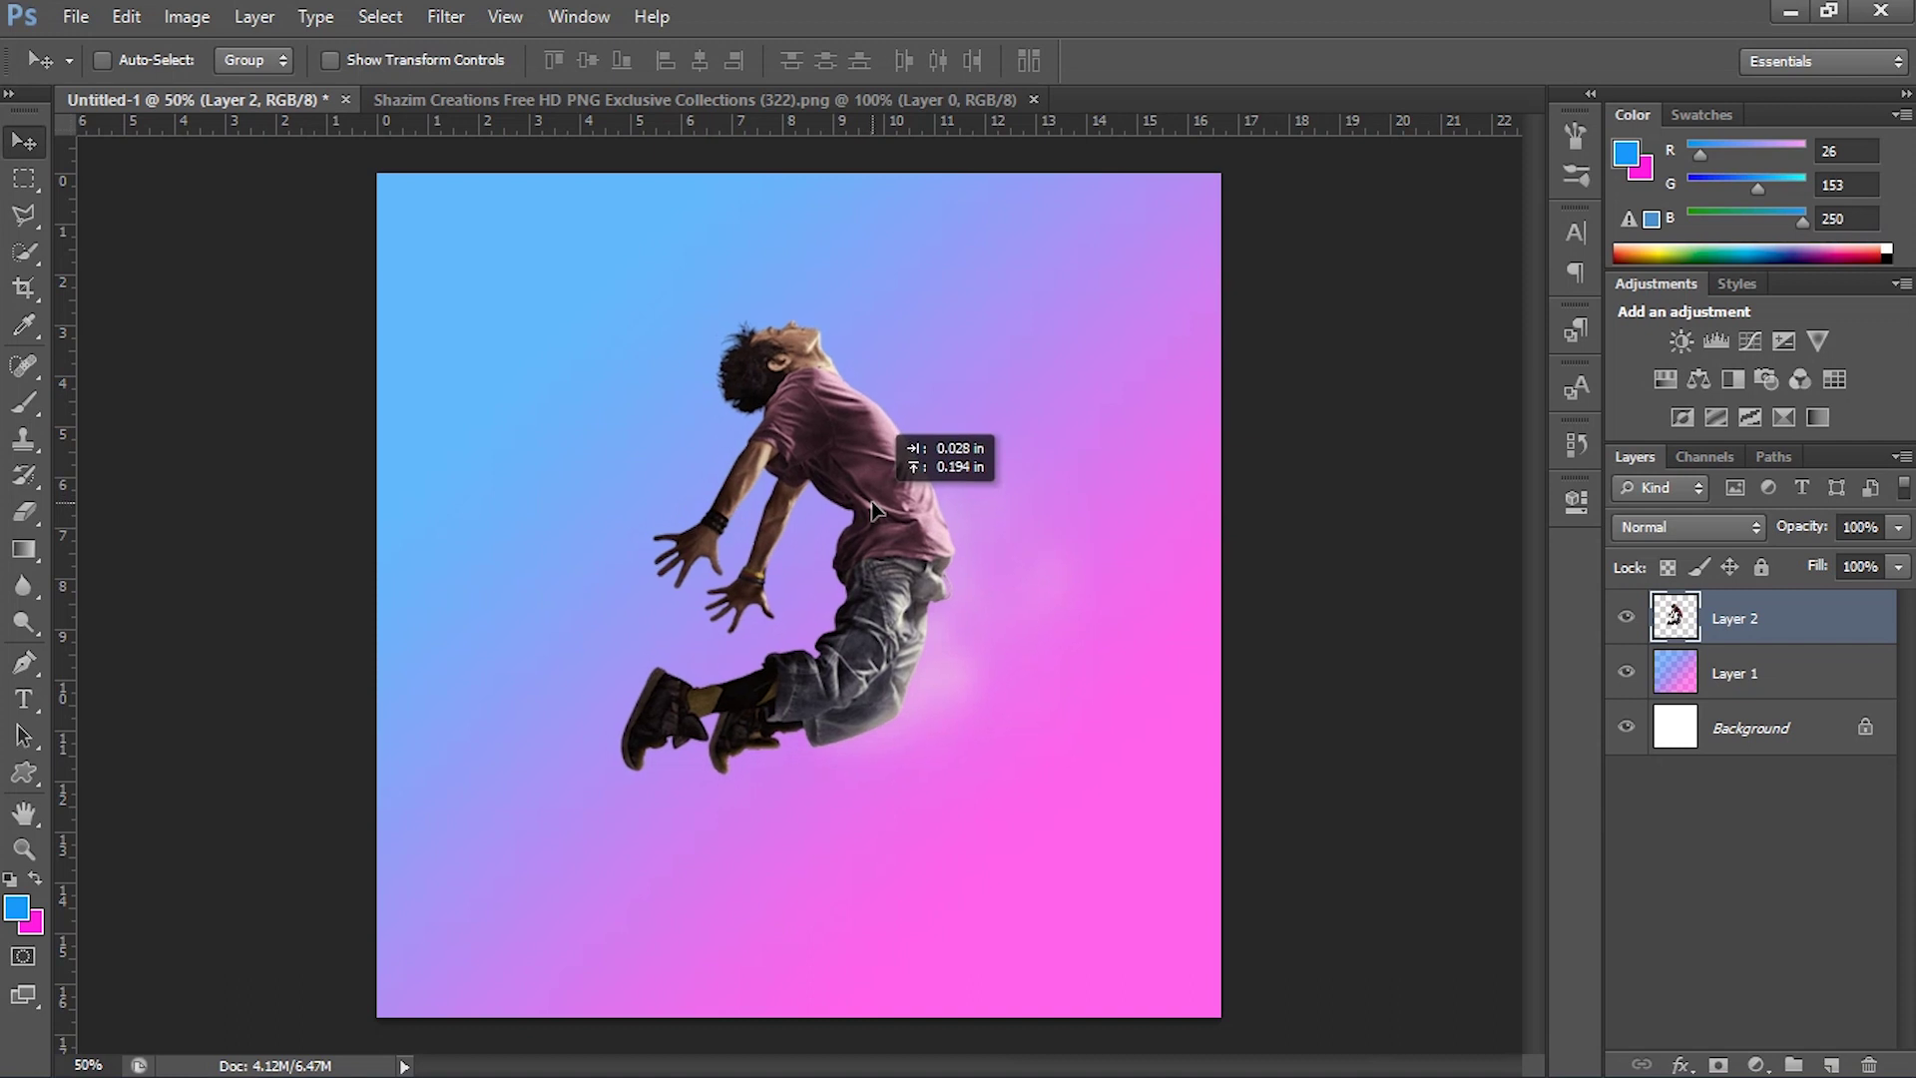
{"action": "key", "text": "shift+Down"}
{"action": "key", "text": "shift+Right"}
{"action": "key", "text": "shift+Down"}
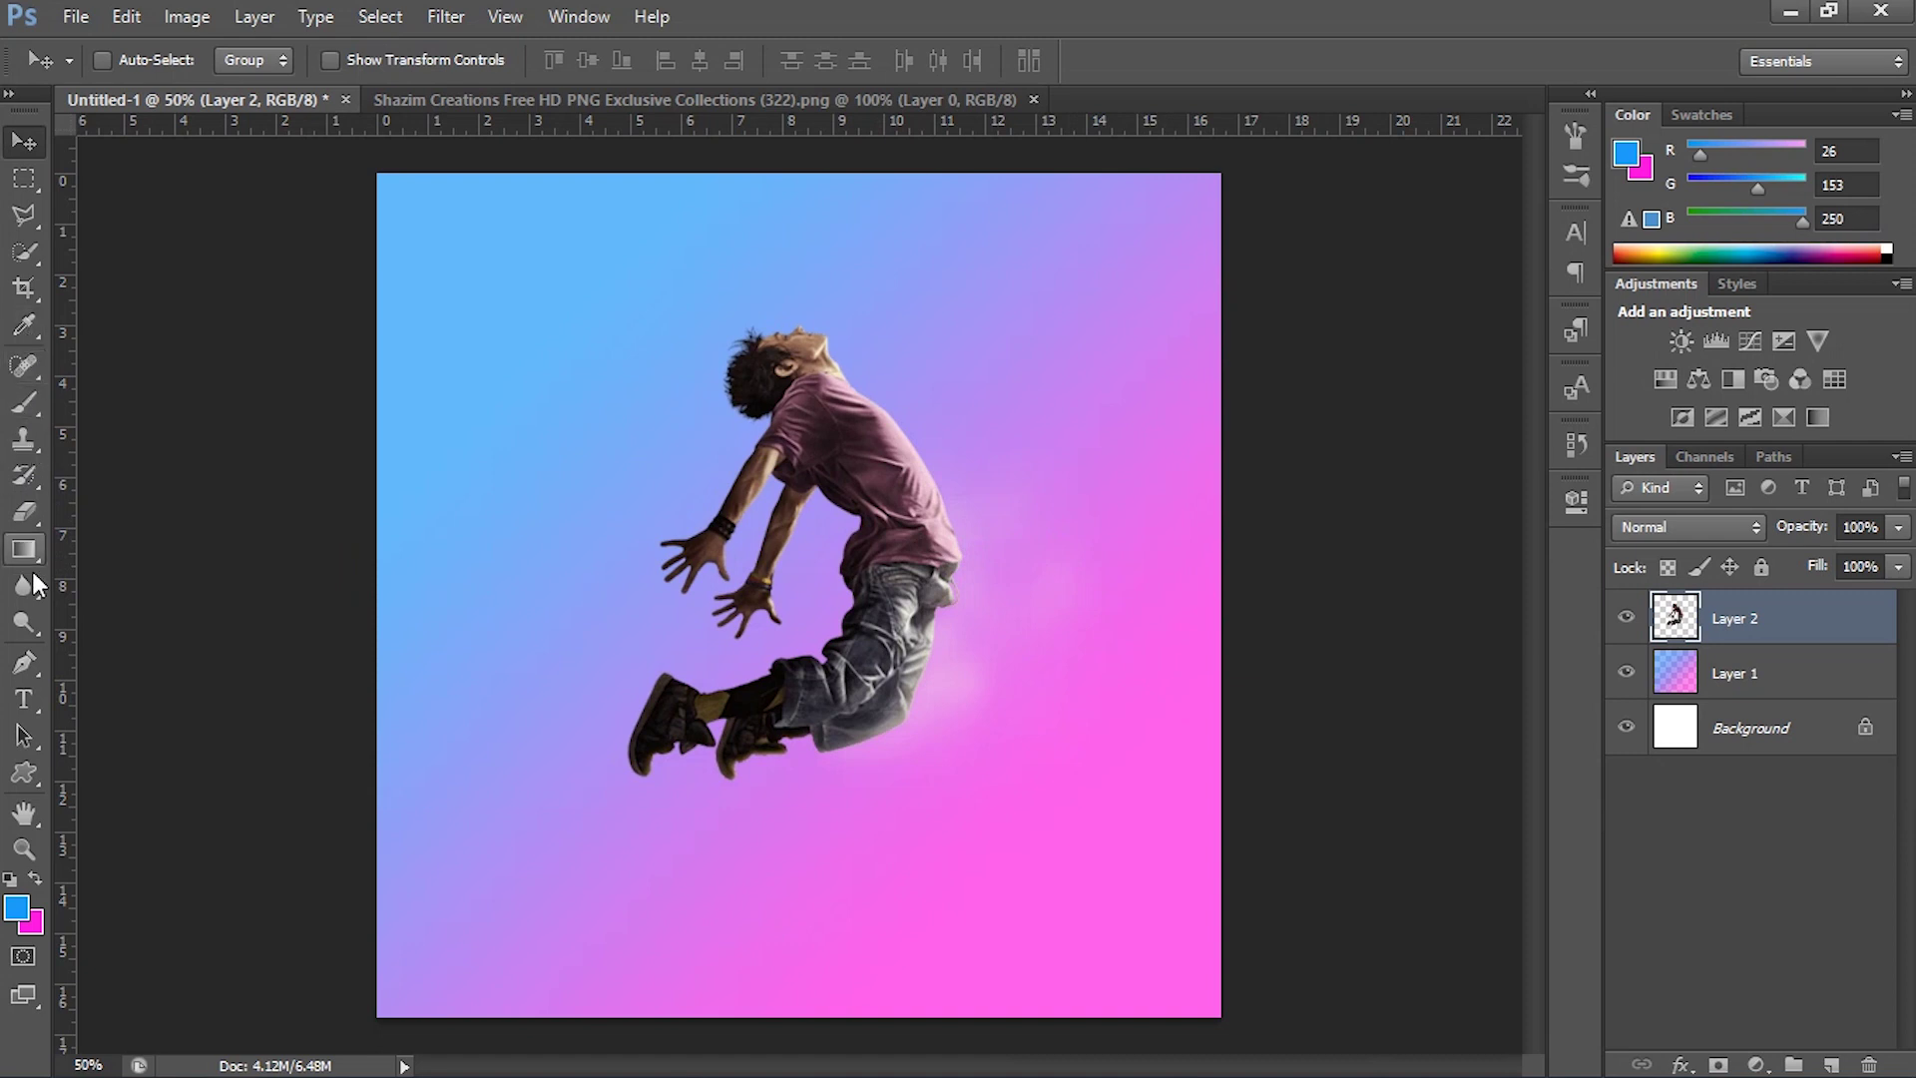
Add a softly erased layer mask to Layer 2 and duplicate it as Layer 2 copy.
{"action": "left_click", "coordinate": [27, 509]}
{"action": "left_click", "coordinate": [1719, 1063]}
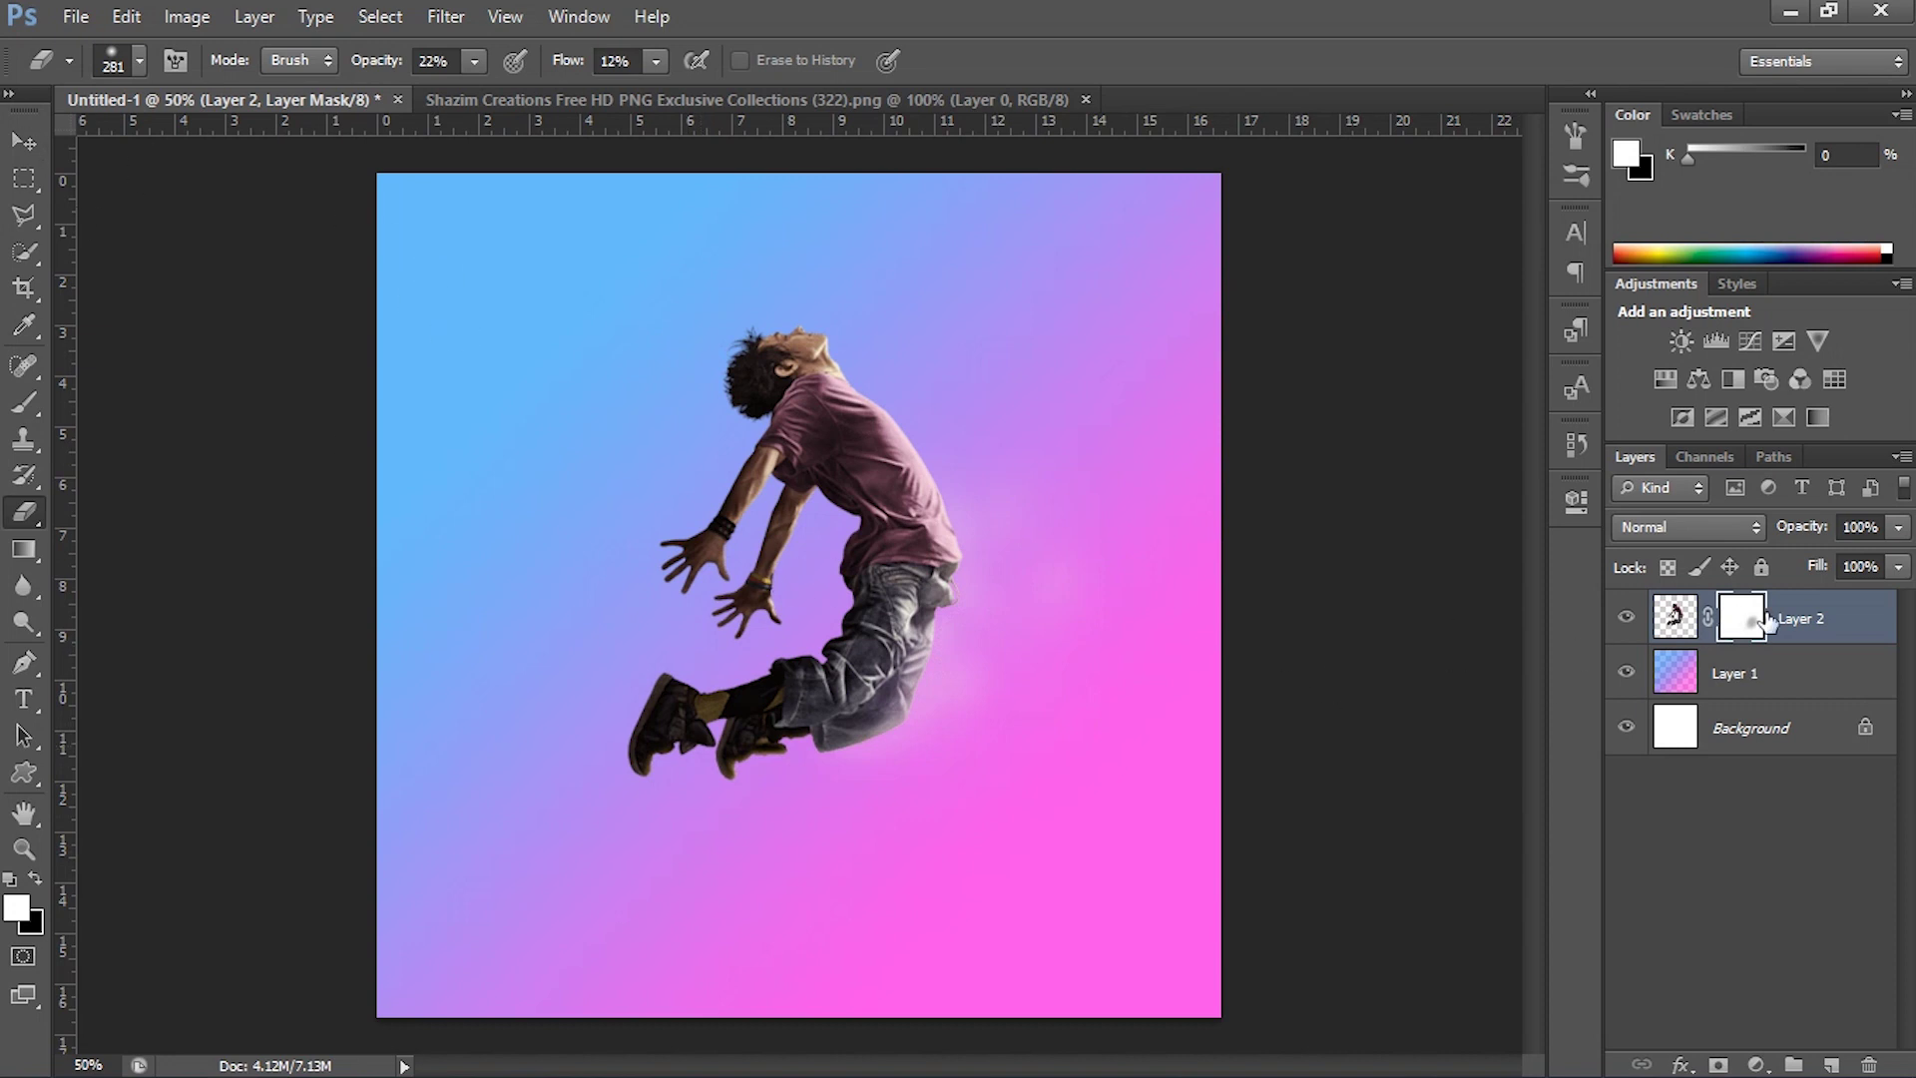
{"action": "left_click", "coordinate": [1682, 617]}
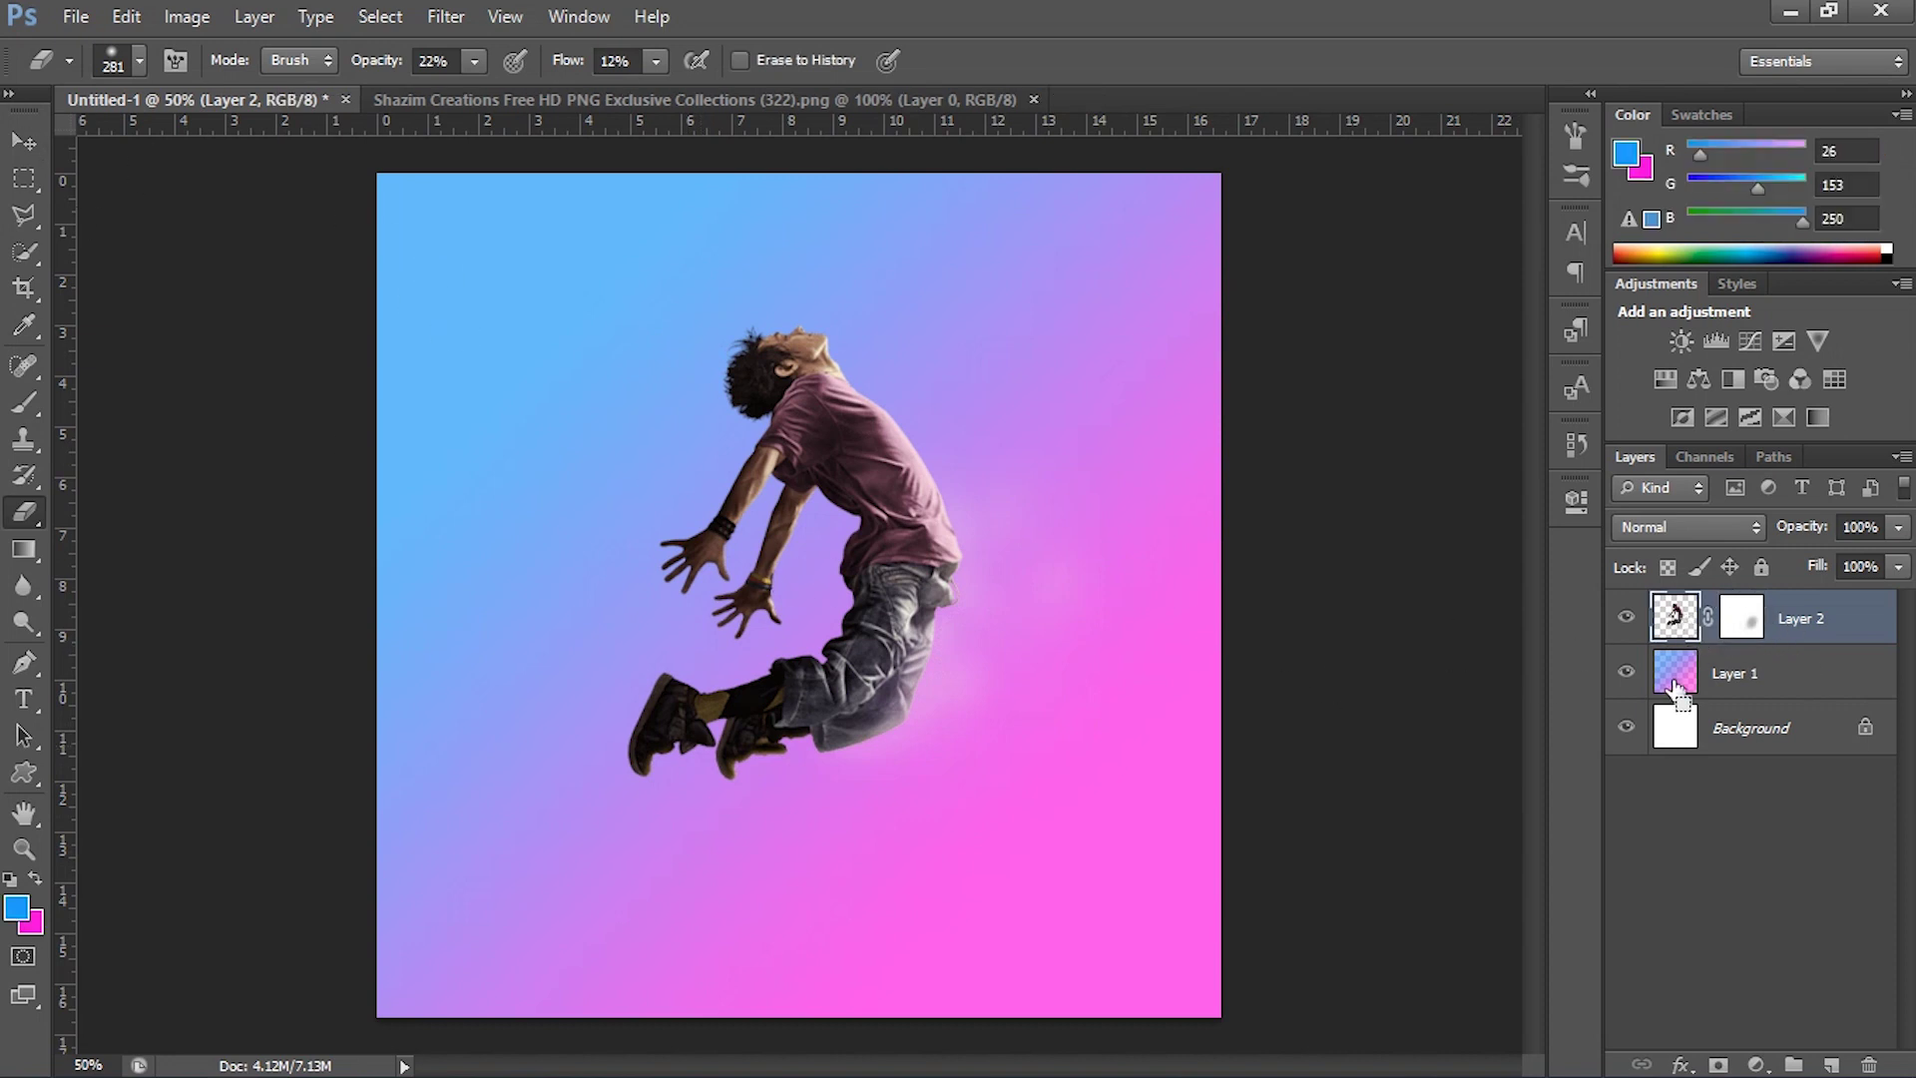
{"action": "key", "text": "ctrl+j"}
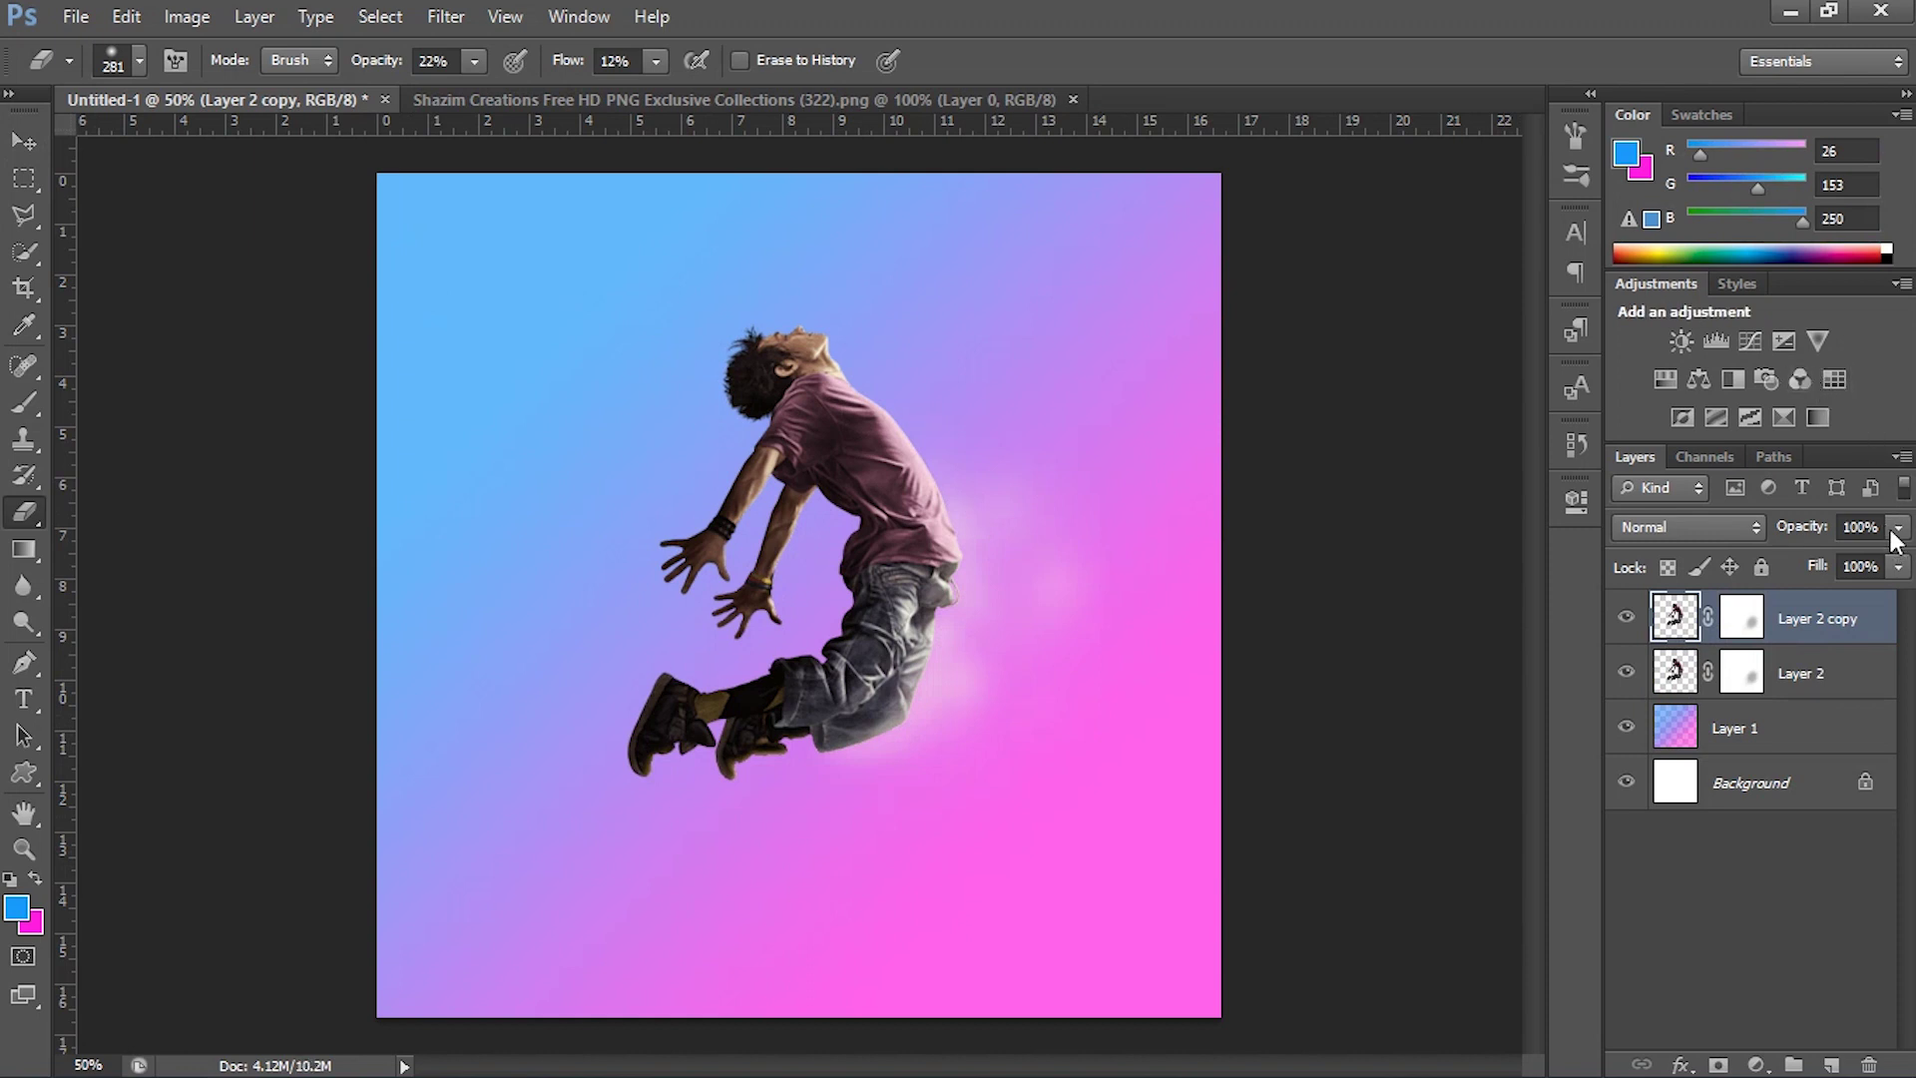
Give Layer 2 copy a dark purple #2a0825 Color Overlay to form a silhouette.
{"action": "double_click", "coordinate": [1868, 619]}
{"action": "double_click", "coordinate": [1891, 619]}
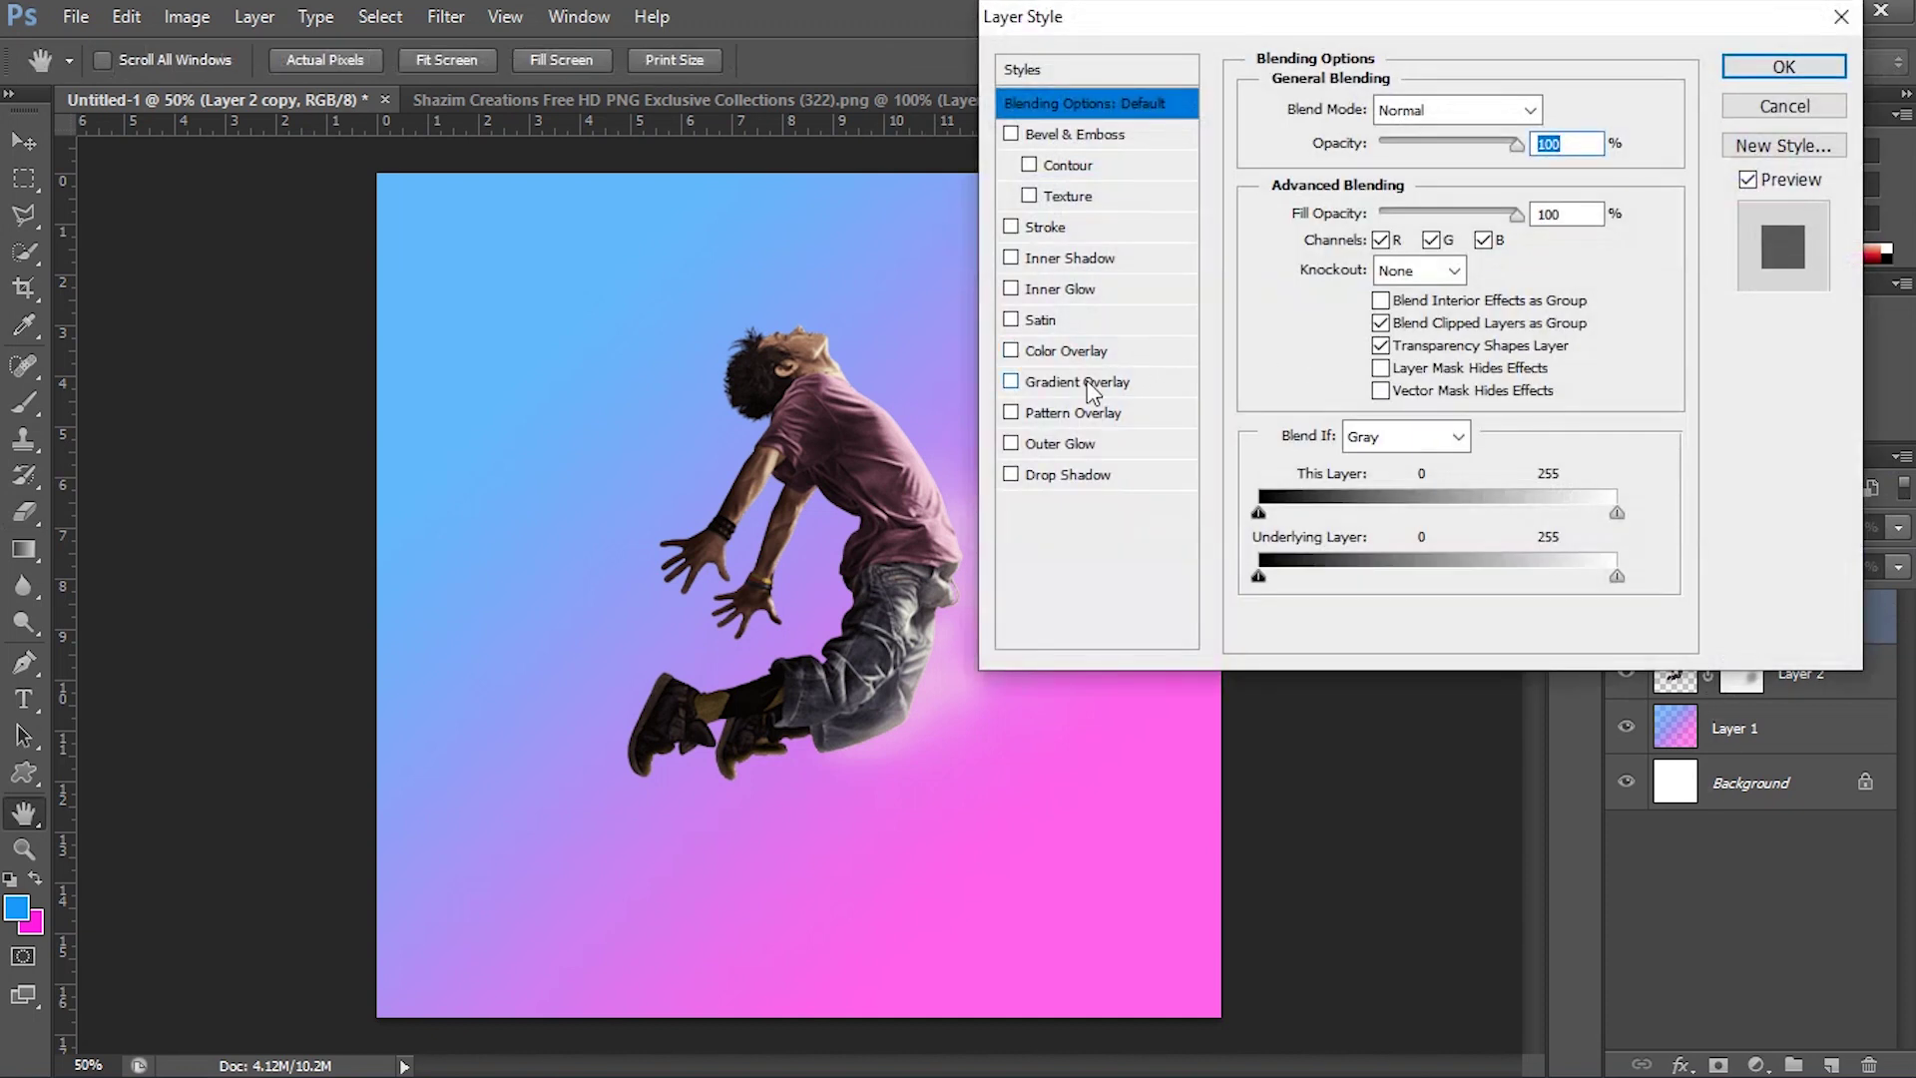
{"action": "left_click", "coordinate": [1053, 352]}
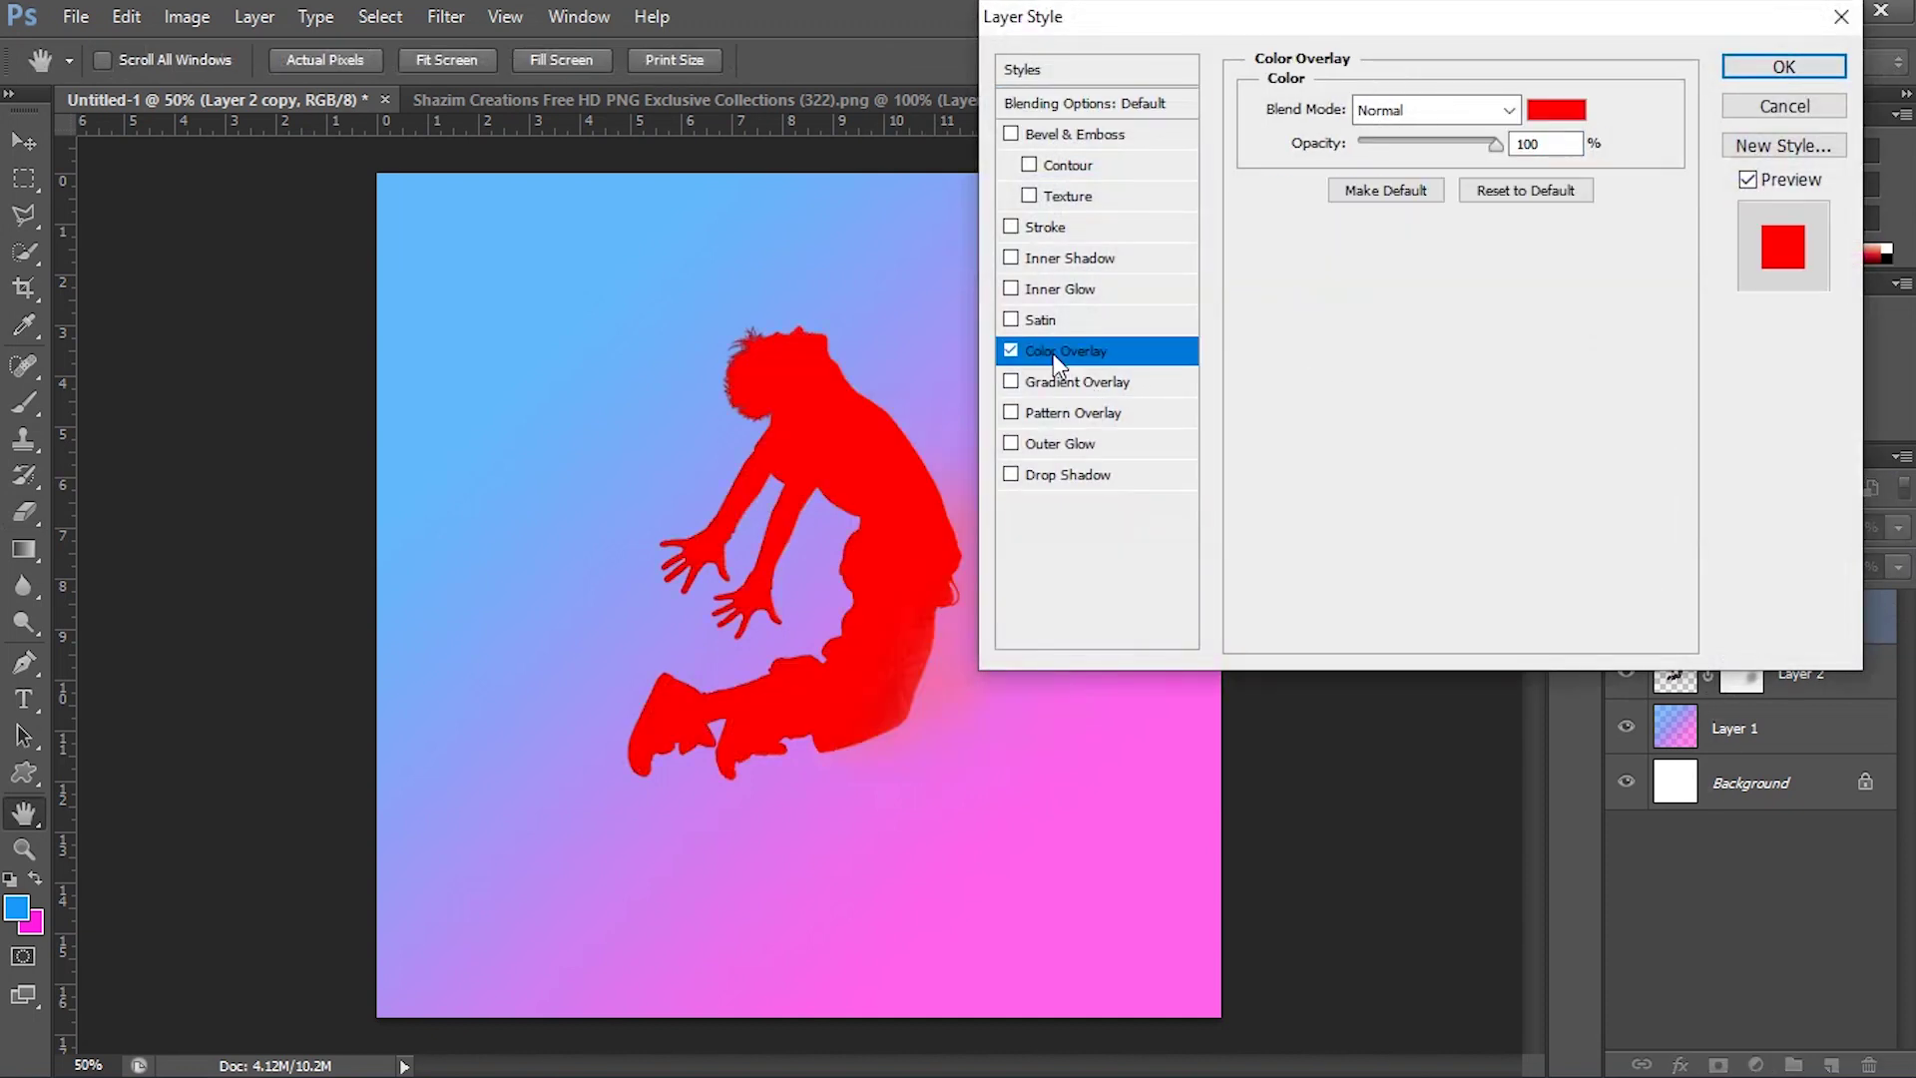
{"action": "left_click", "coordinate": [1557, 110]}
{"action": "left_click_drag", "start_coordinate": [1604, 327], "coordinate": [1589, 281]}
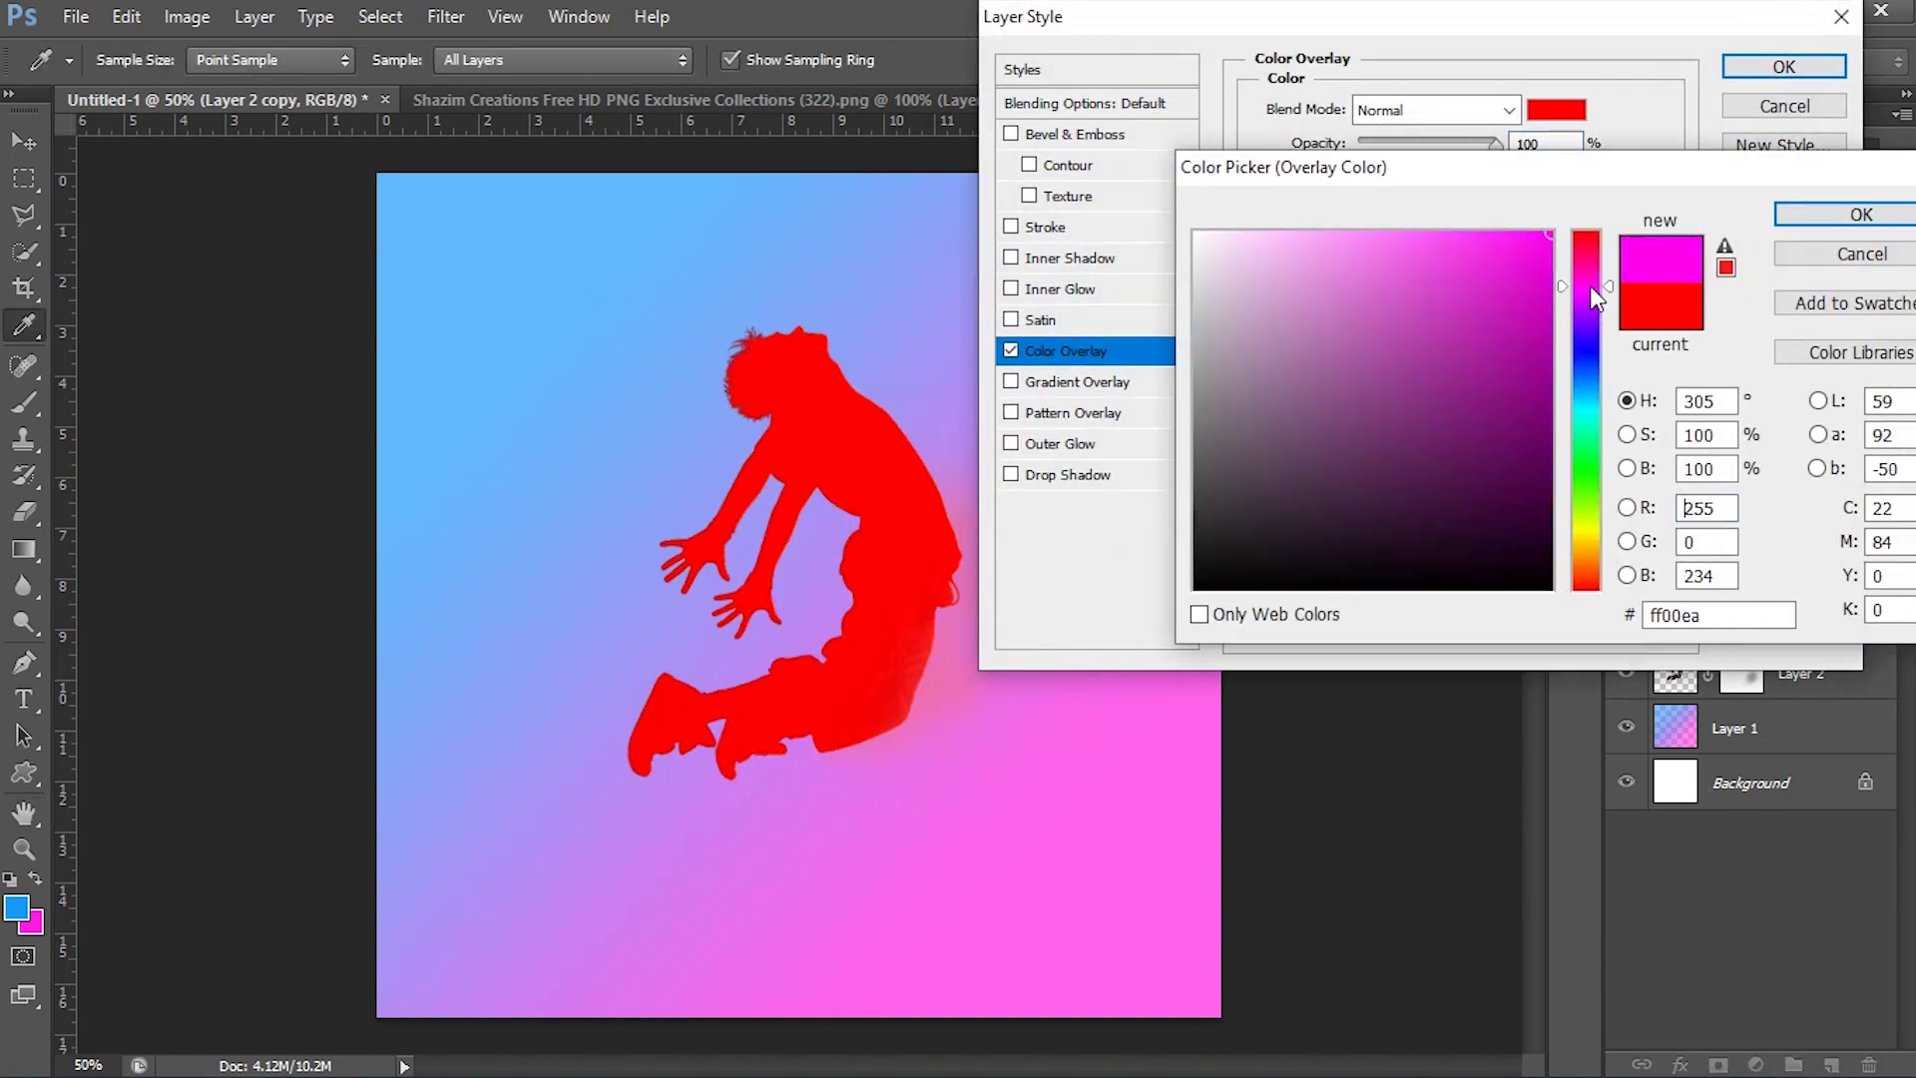
{"action": "left_click_drag", "start_coordinate": [1462, 415], "coordinate": [1482, 531]}
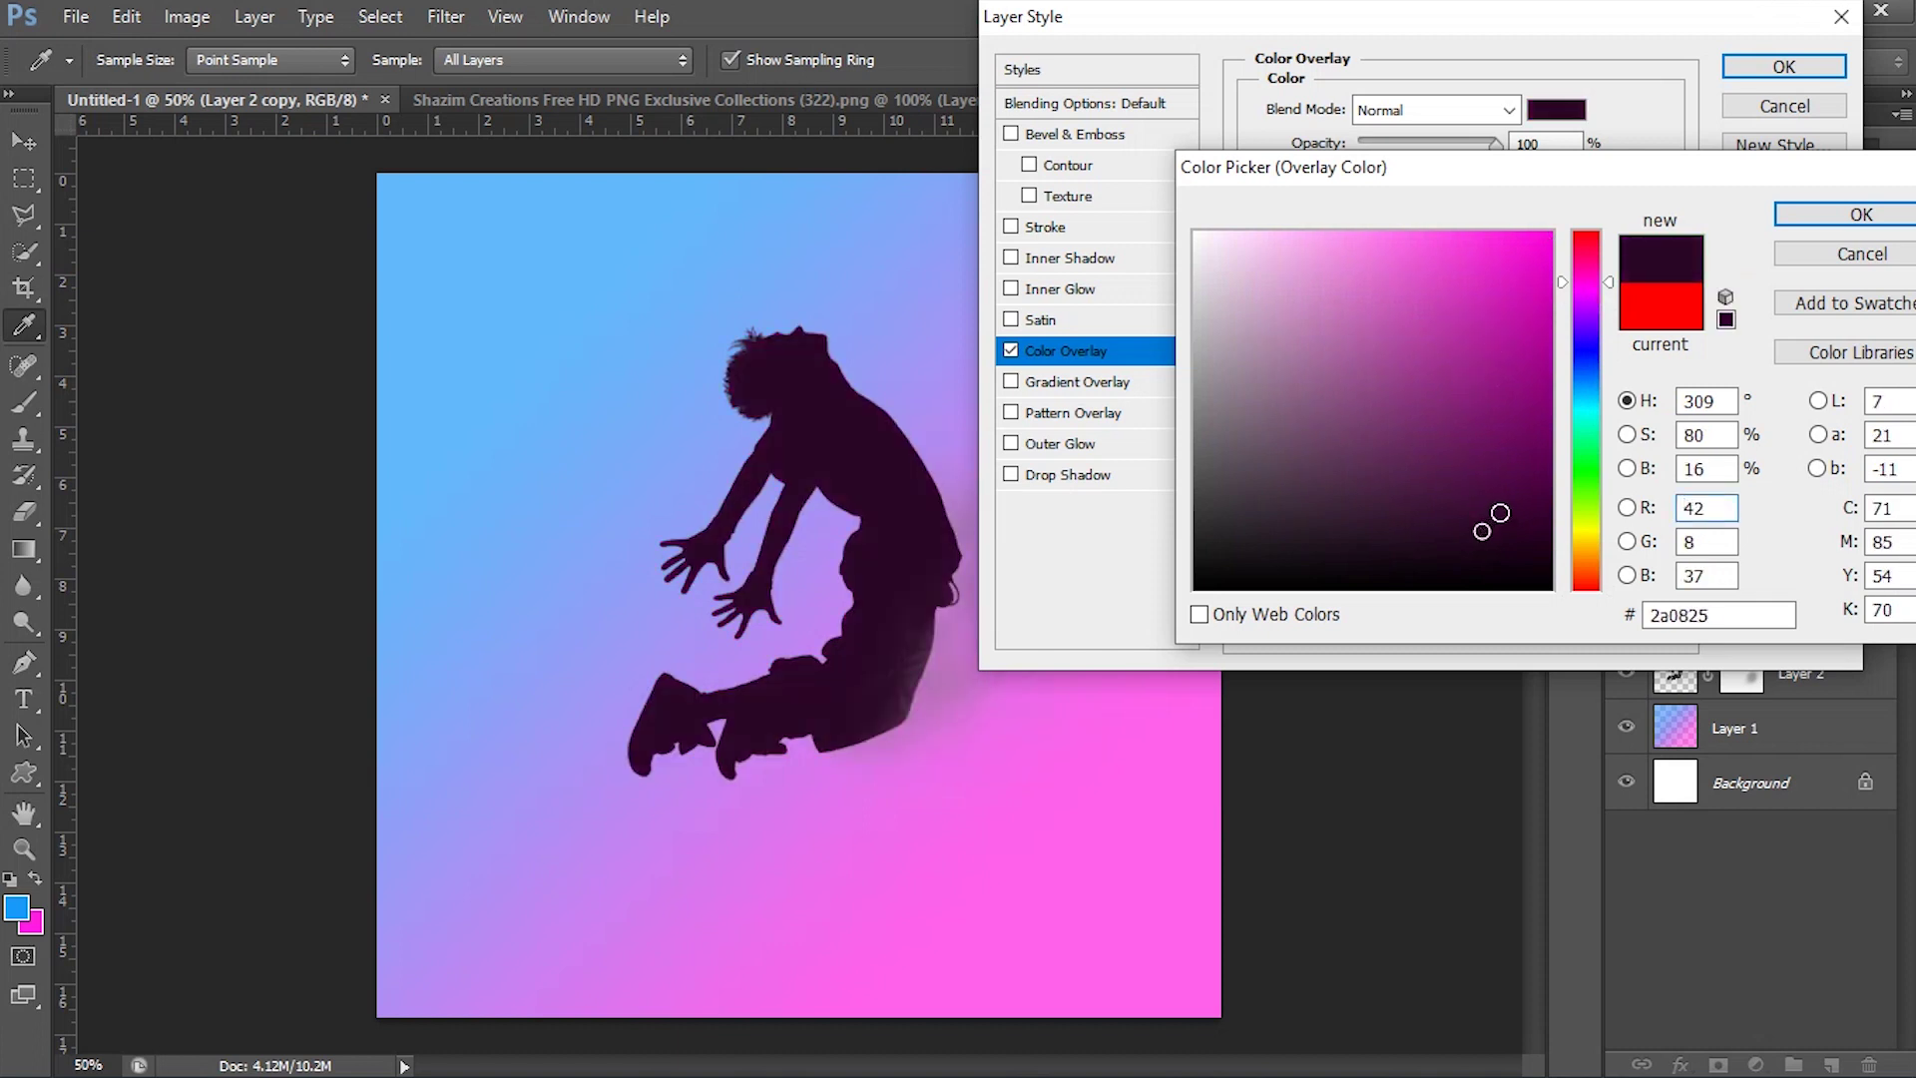
{"action": "left_click", "coordinate": [1842, 216]}
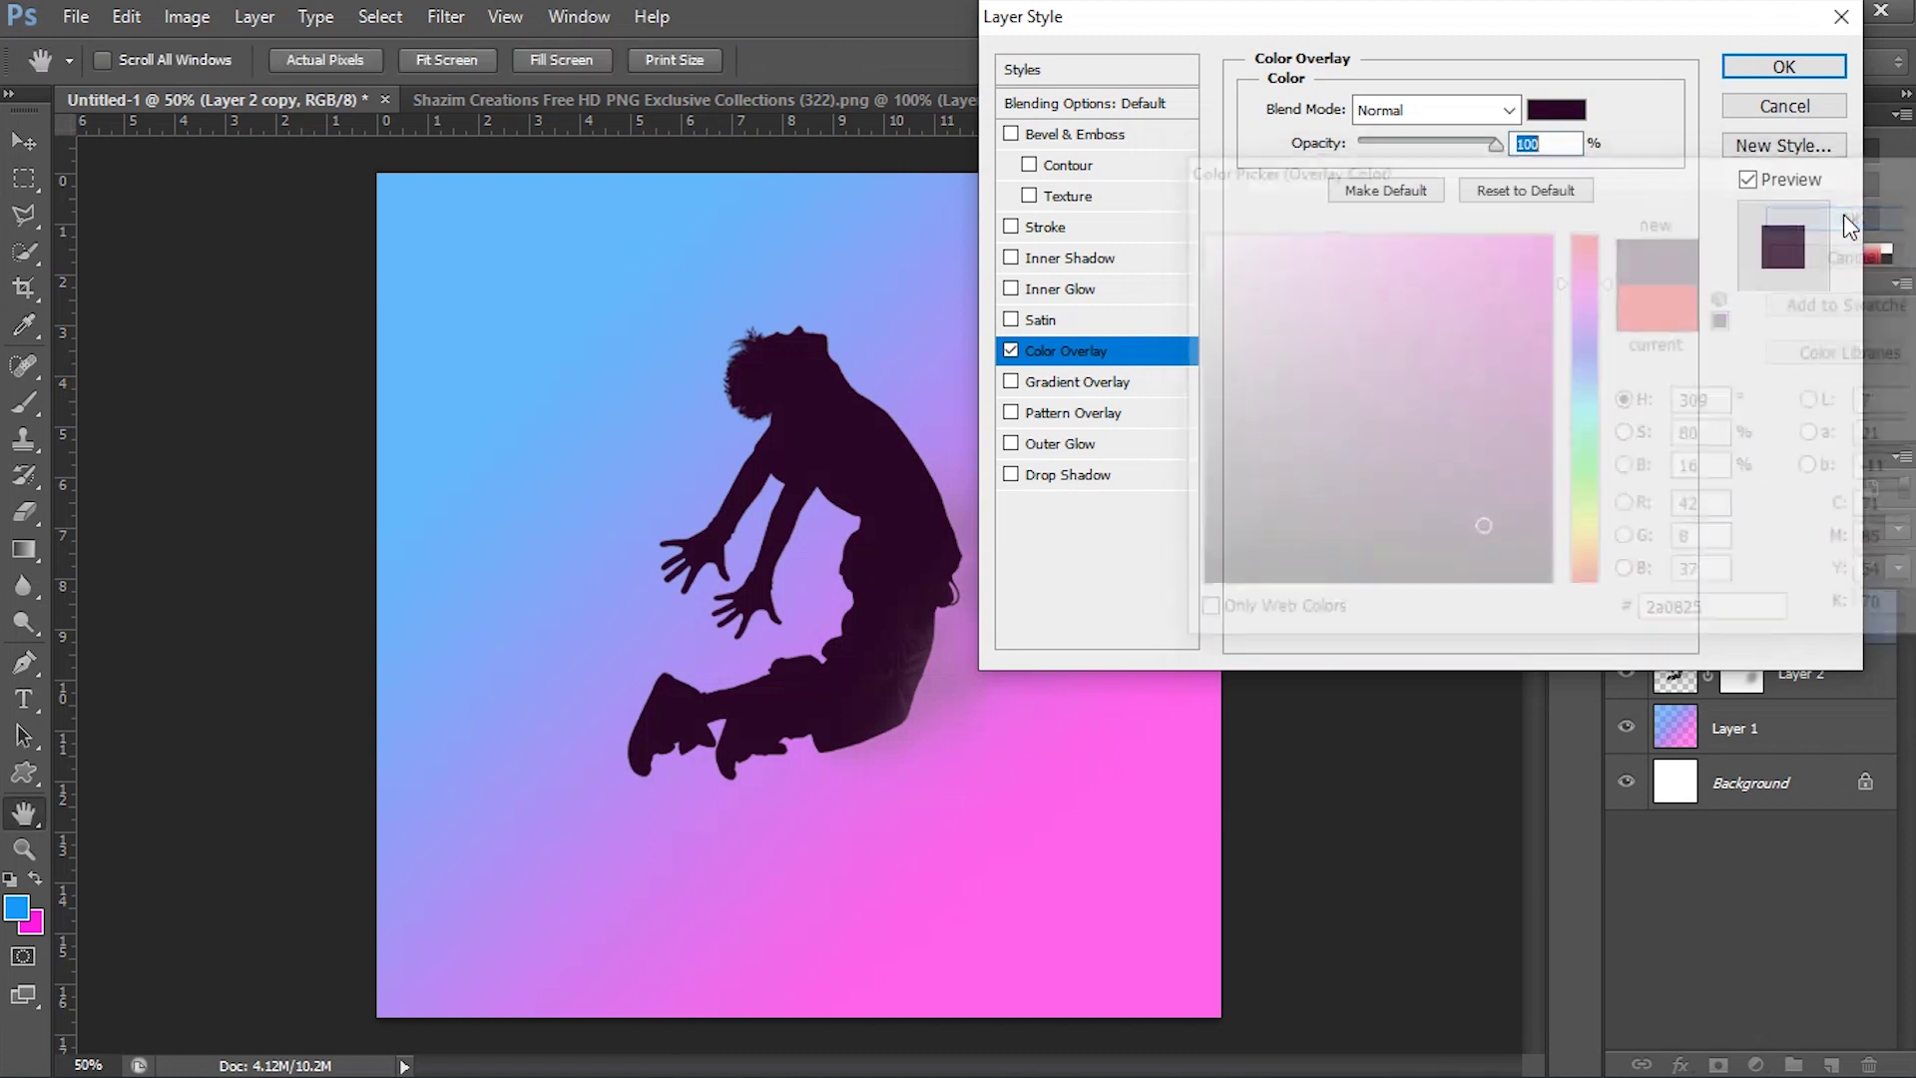
{"action": "left_click", "coordinate": [1783, 67]}
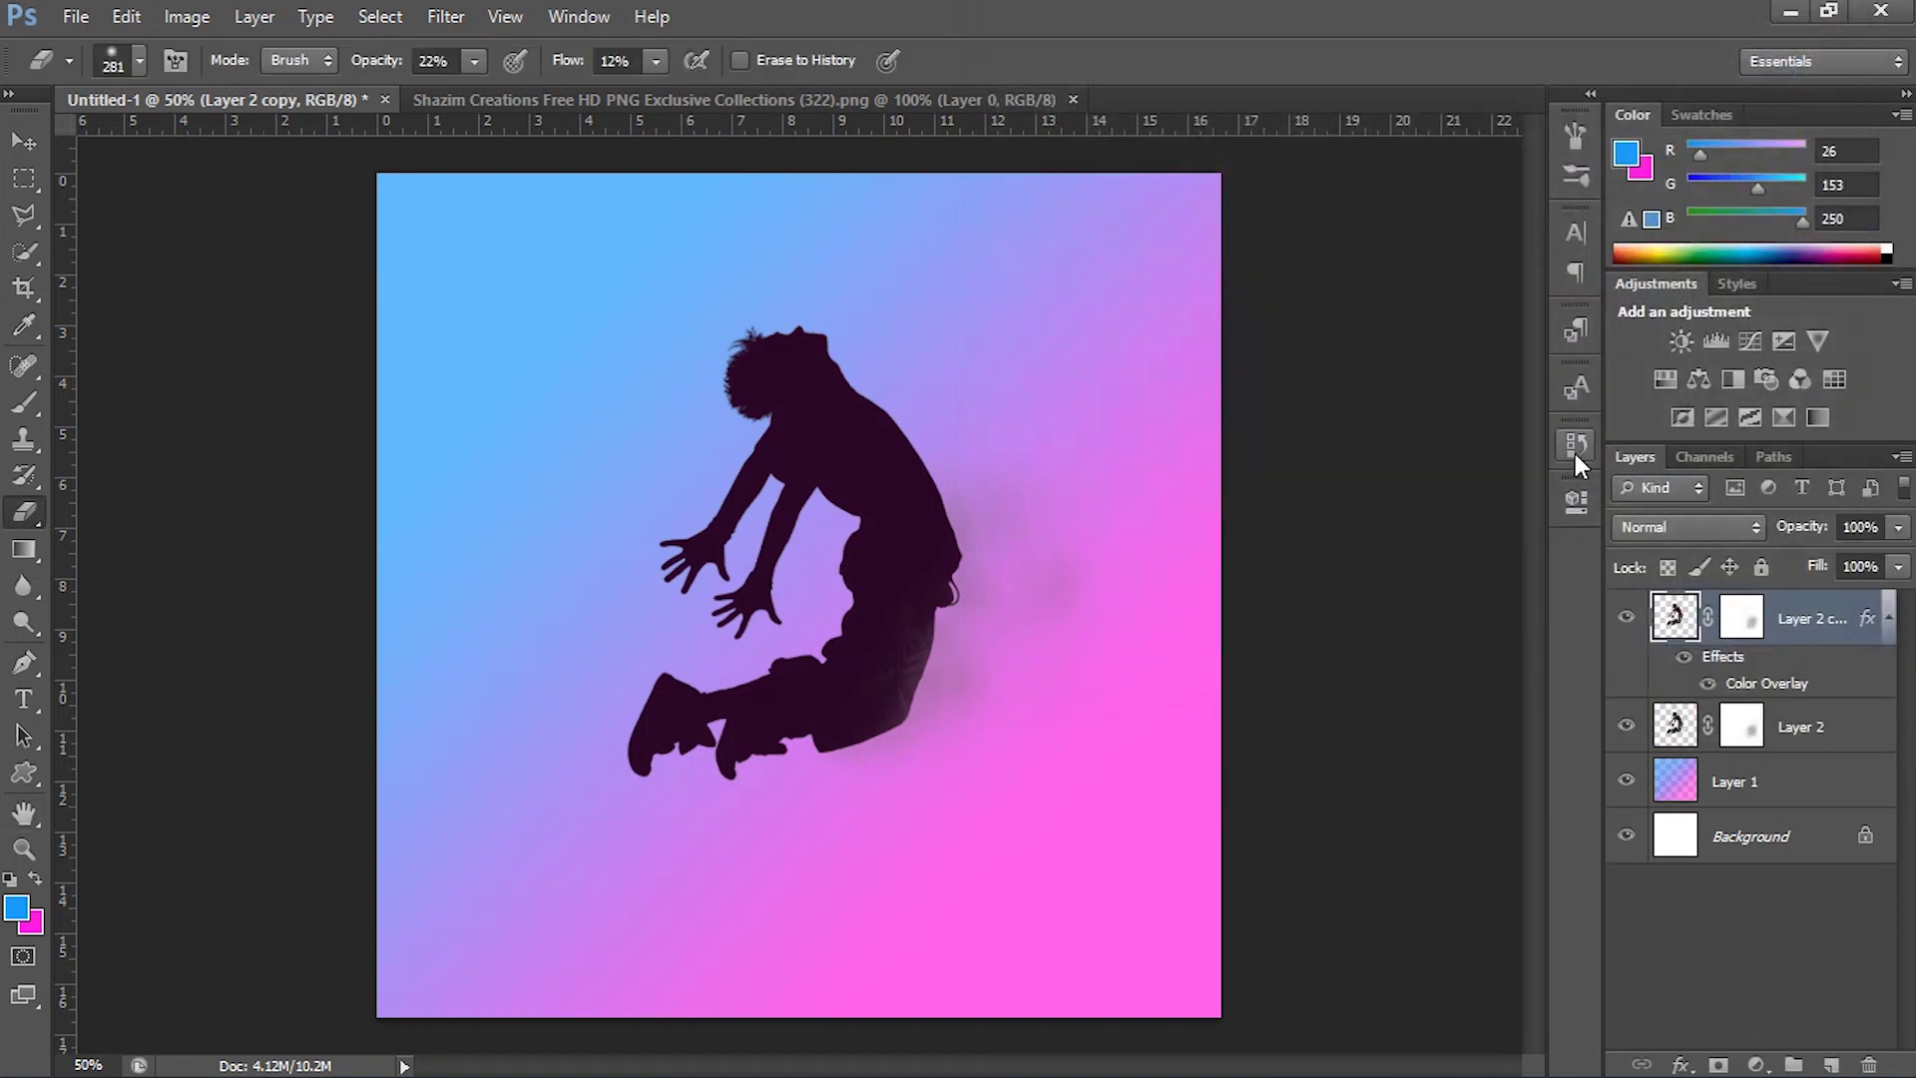
Flip the silhouette vertically and place it, slightly rotated, under the boy's shoes.
{"action": "key", "text": "ctrl+t"}
{"action": "right_click", "coordinate": [902, 522]}
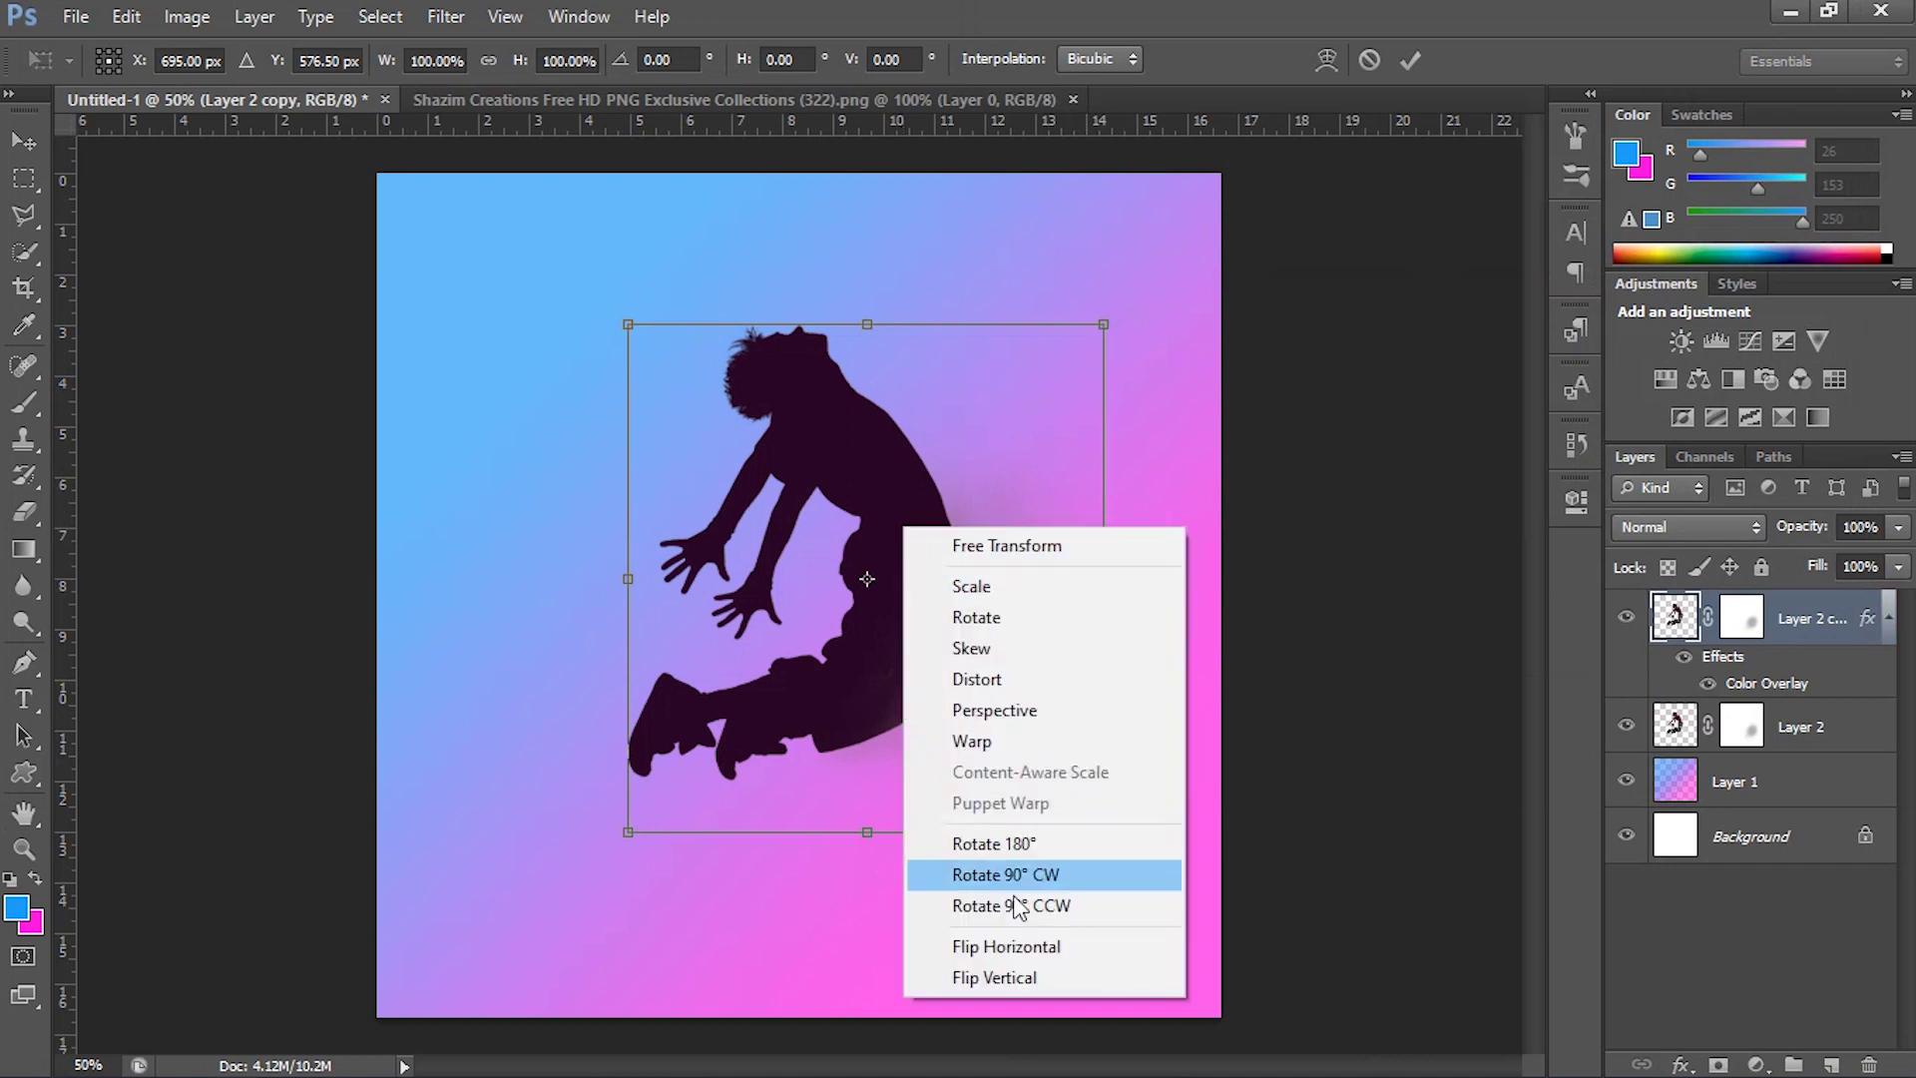
{"action": "left_click", "coordinate": [1003, 980]}
{"action": "mouse_move", "coordinate": [896, 575]}
{"action": "left_mouse_down"}
{"action": "mouse_move", "coordinate": [838, 876]}
{"action": "mouse_move", "coordinate": [876, 970]}
{"action": "mouse_move", "coordinate": [891, 941]}
{"action": "left_mouse_up"}
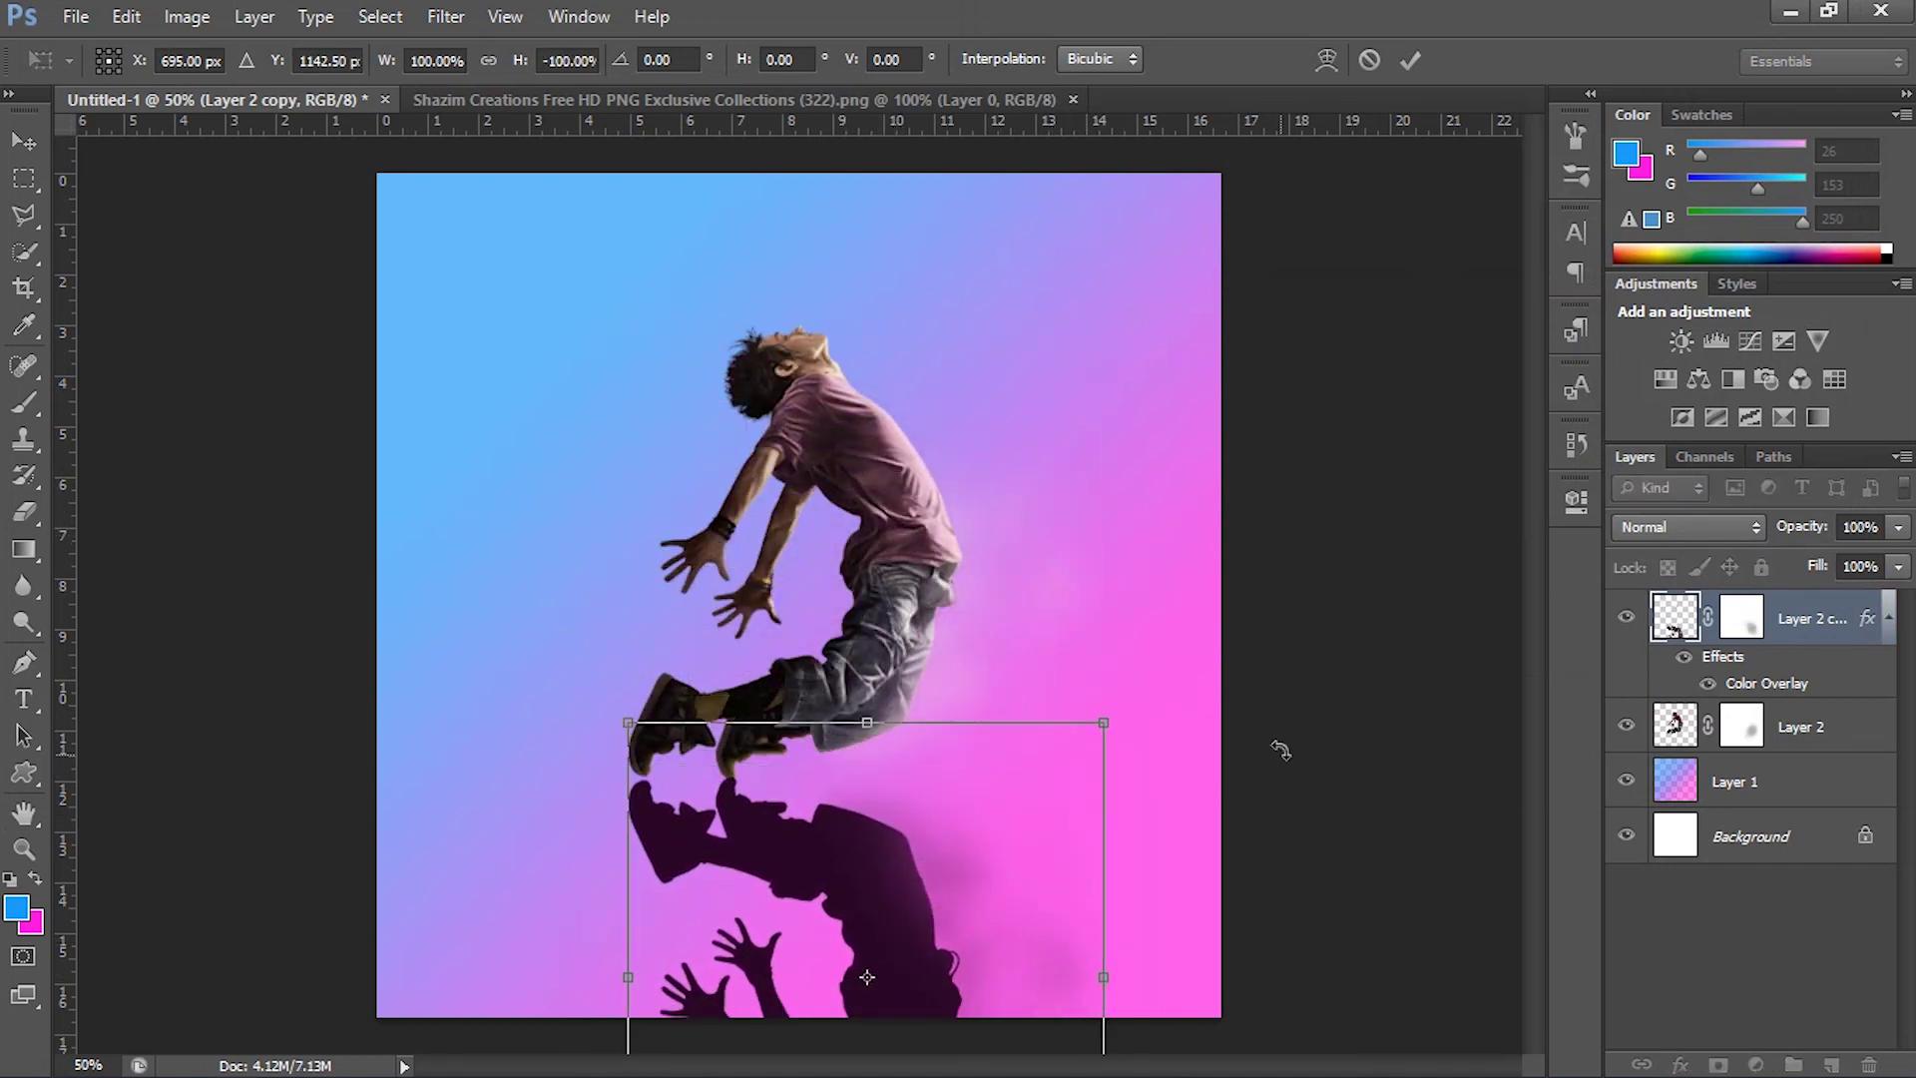
{"action": "mouse_move", "coordinate": [1119, 698]}
{"action": "left_mouse_down"}
{"action": "mouse_move", "coordinate": [1064, 789]}
{"action": "mouse_move", "coordinate": [1026, 810]}
{"action": "left_mouse_up"}
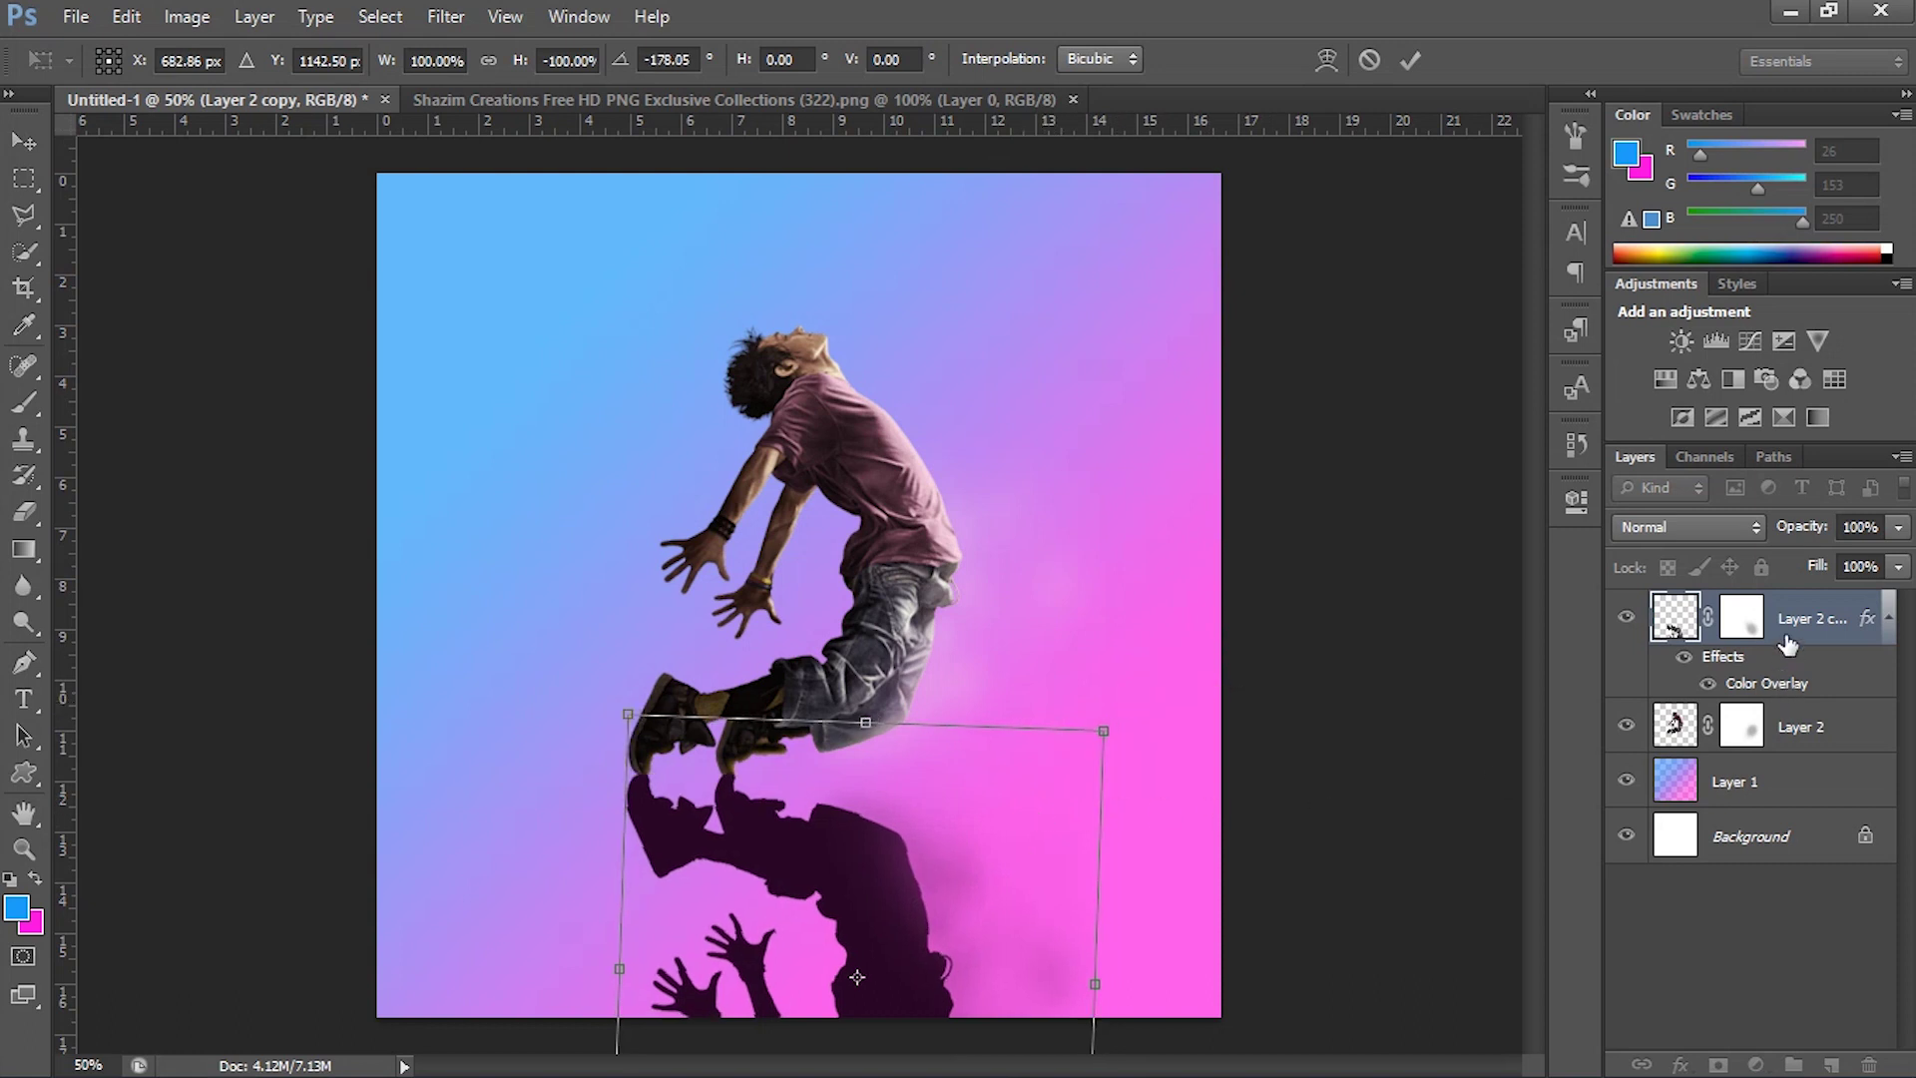
{"action": "left_click", "coordinate": [1408, 62]}
Move the silhouette layer below Layer 2 in the Layers panel.
{"action": "key", "text": "e"}
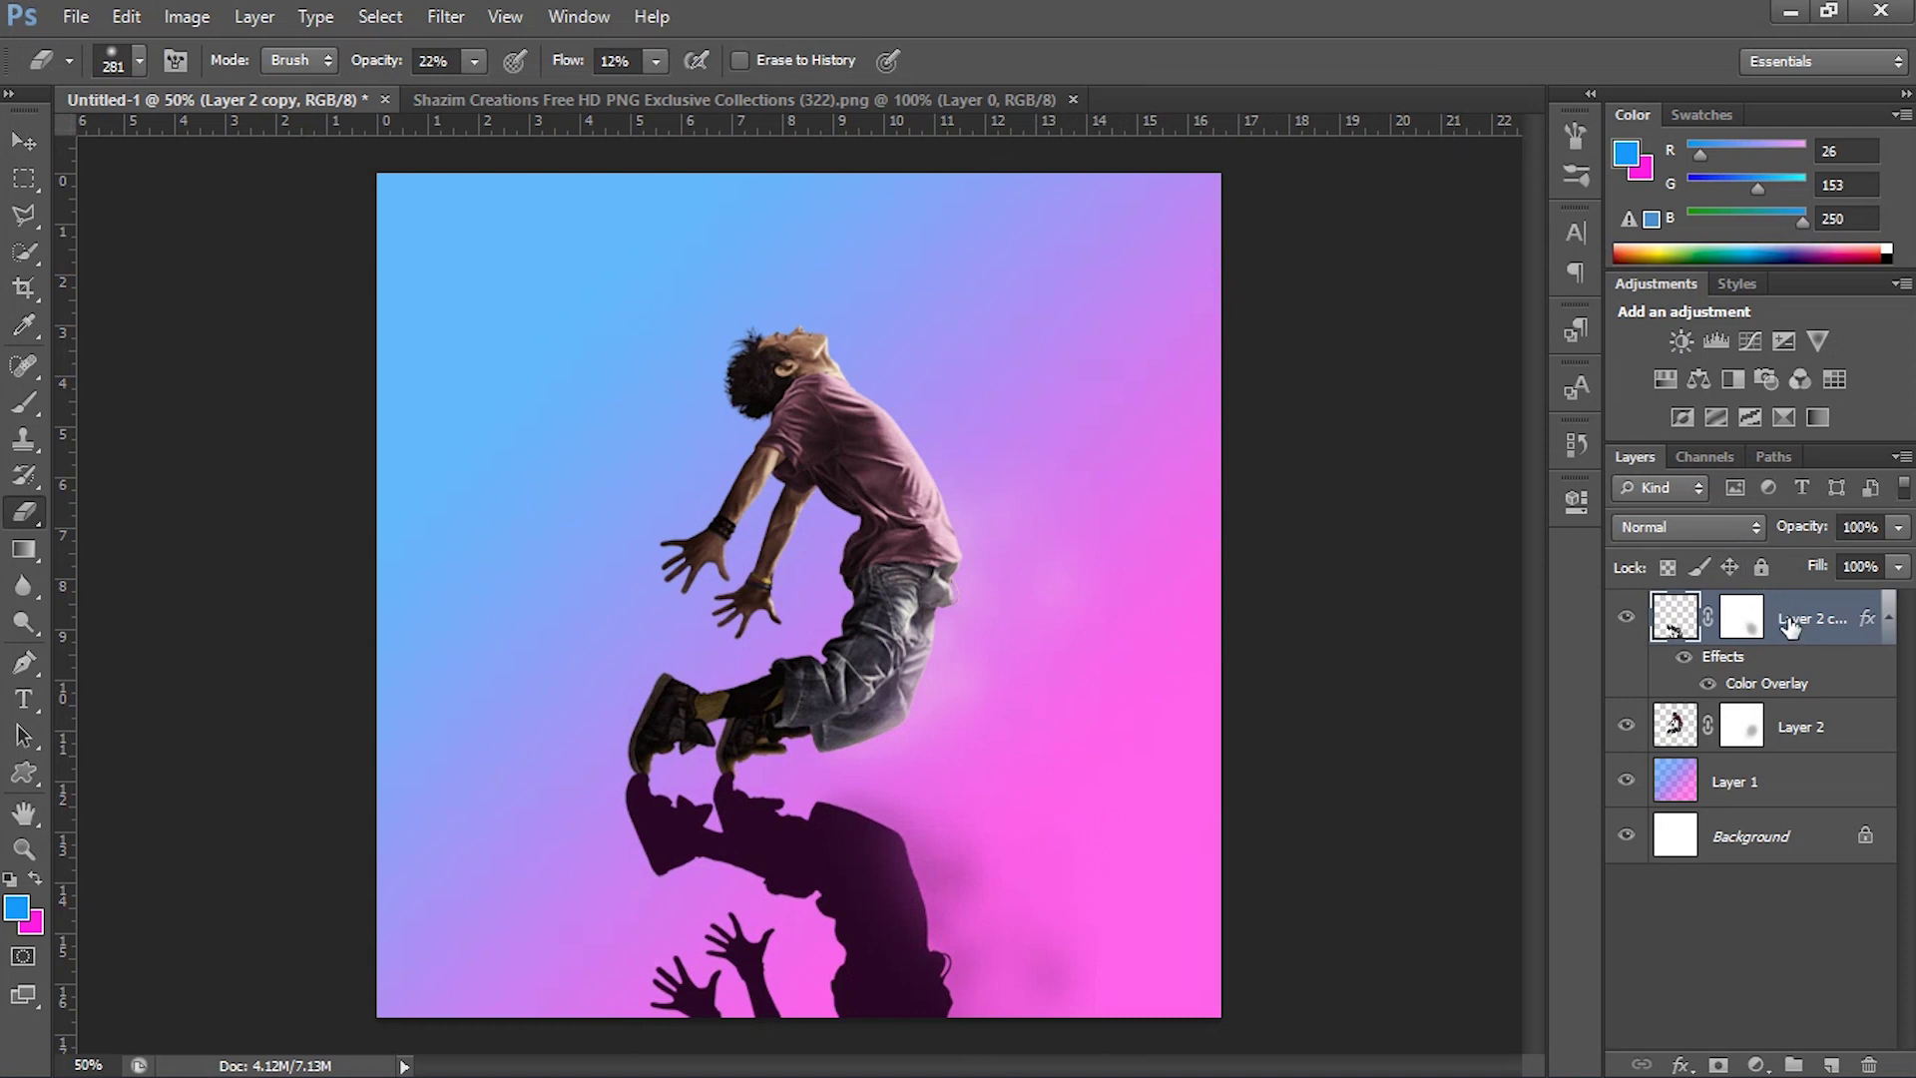
{"action": "left_click_drag", "start_coordinate": [1791, 626], "coordinate": [1796, 760]}
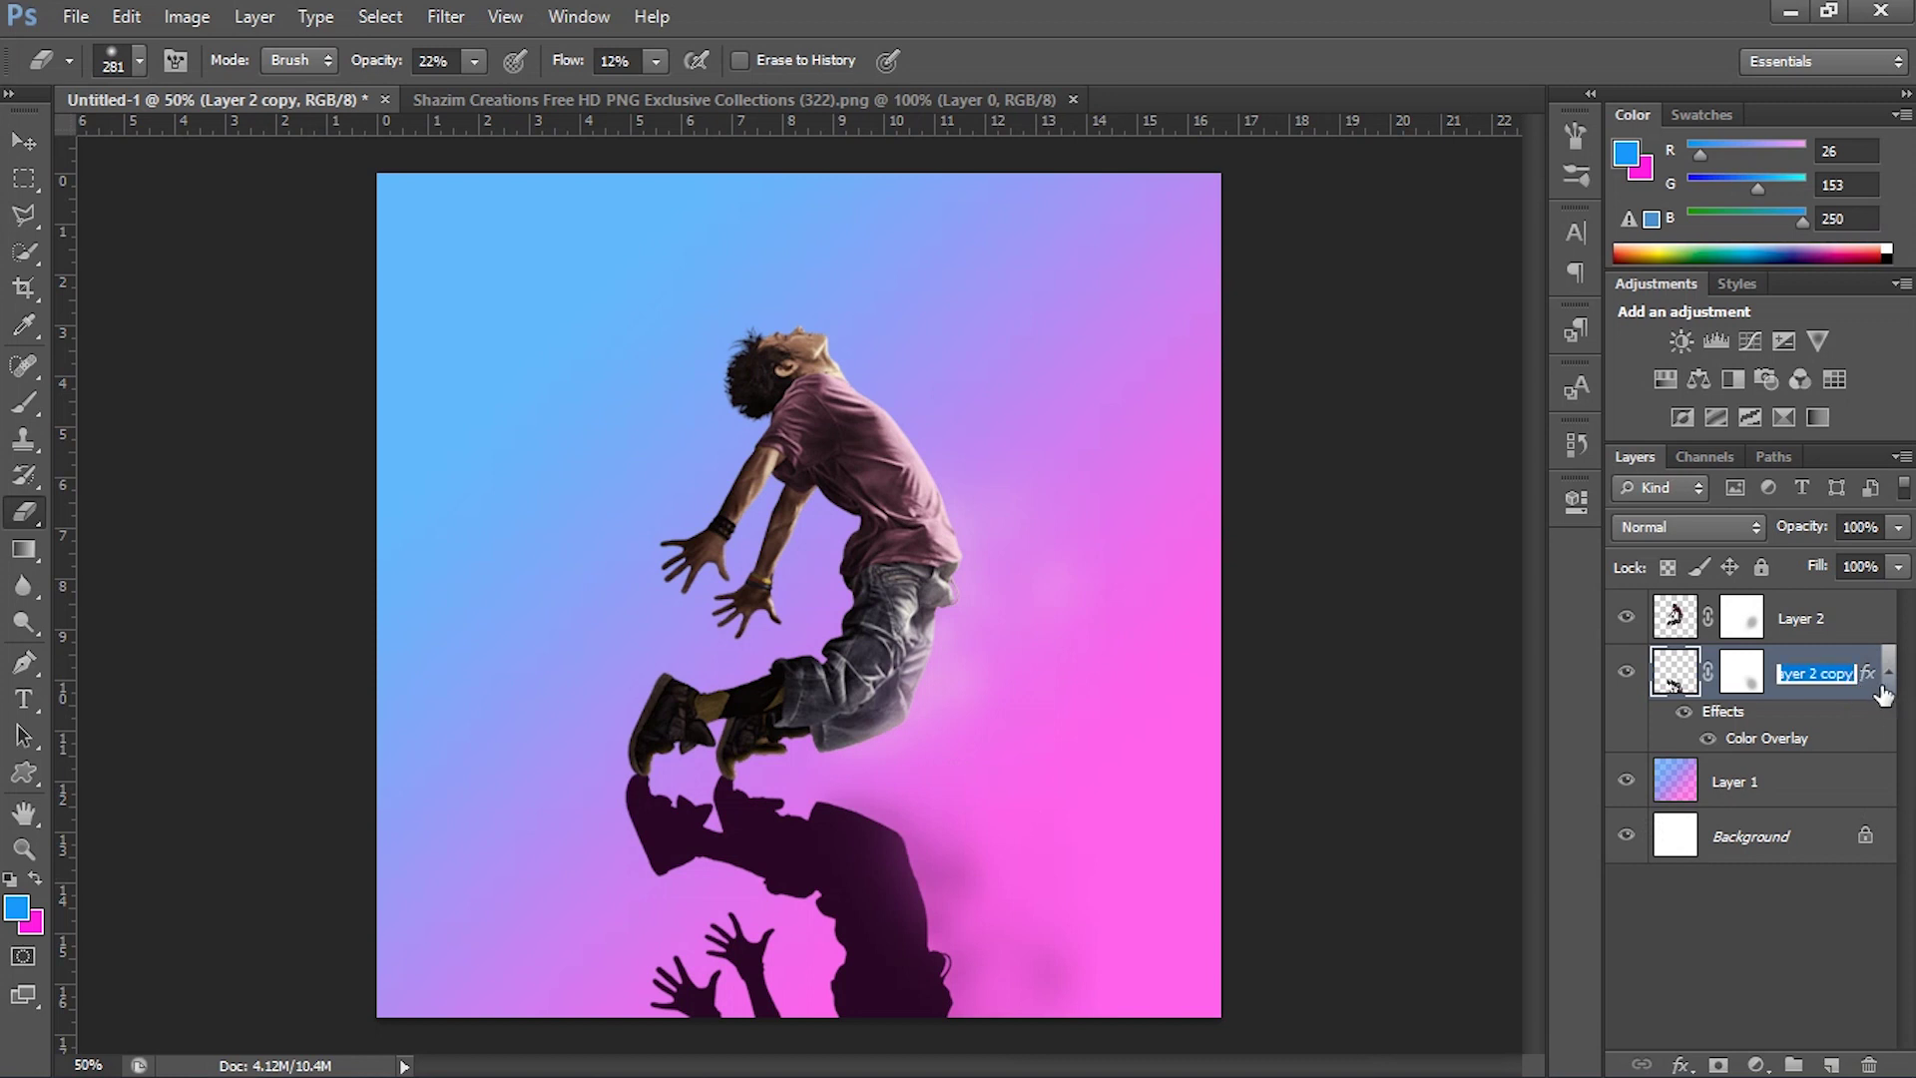
{"action": "key", "text": "Return"}
{"action": "key", "text": "h"}
Darken the silhouette's Color Overlay to near-black purple #1b0518.
{"action": "double_click", "coordinate": [1787, 738]}
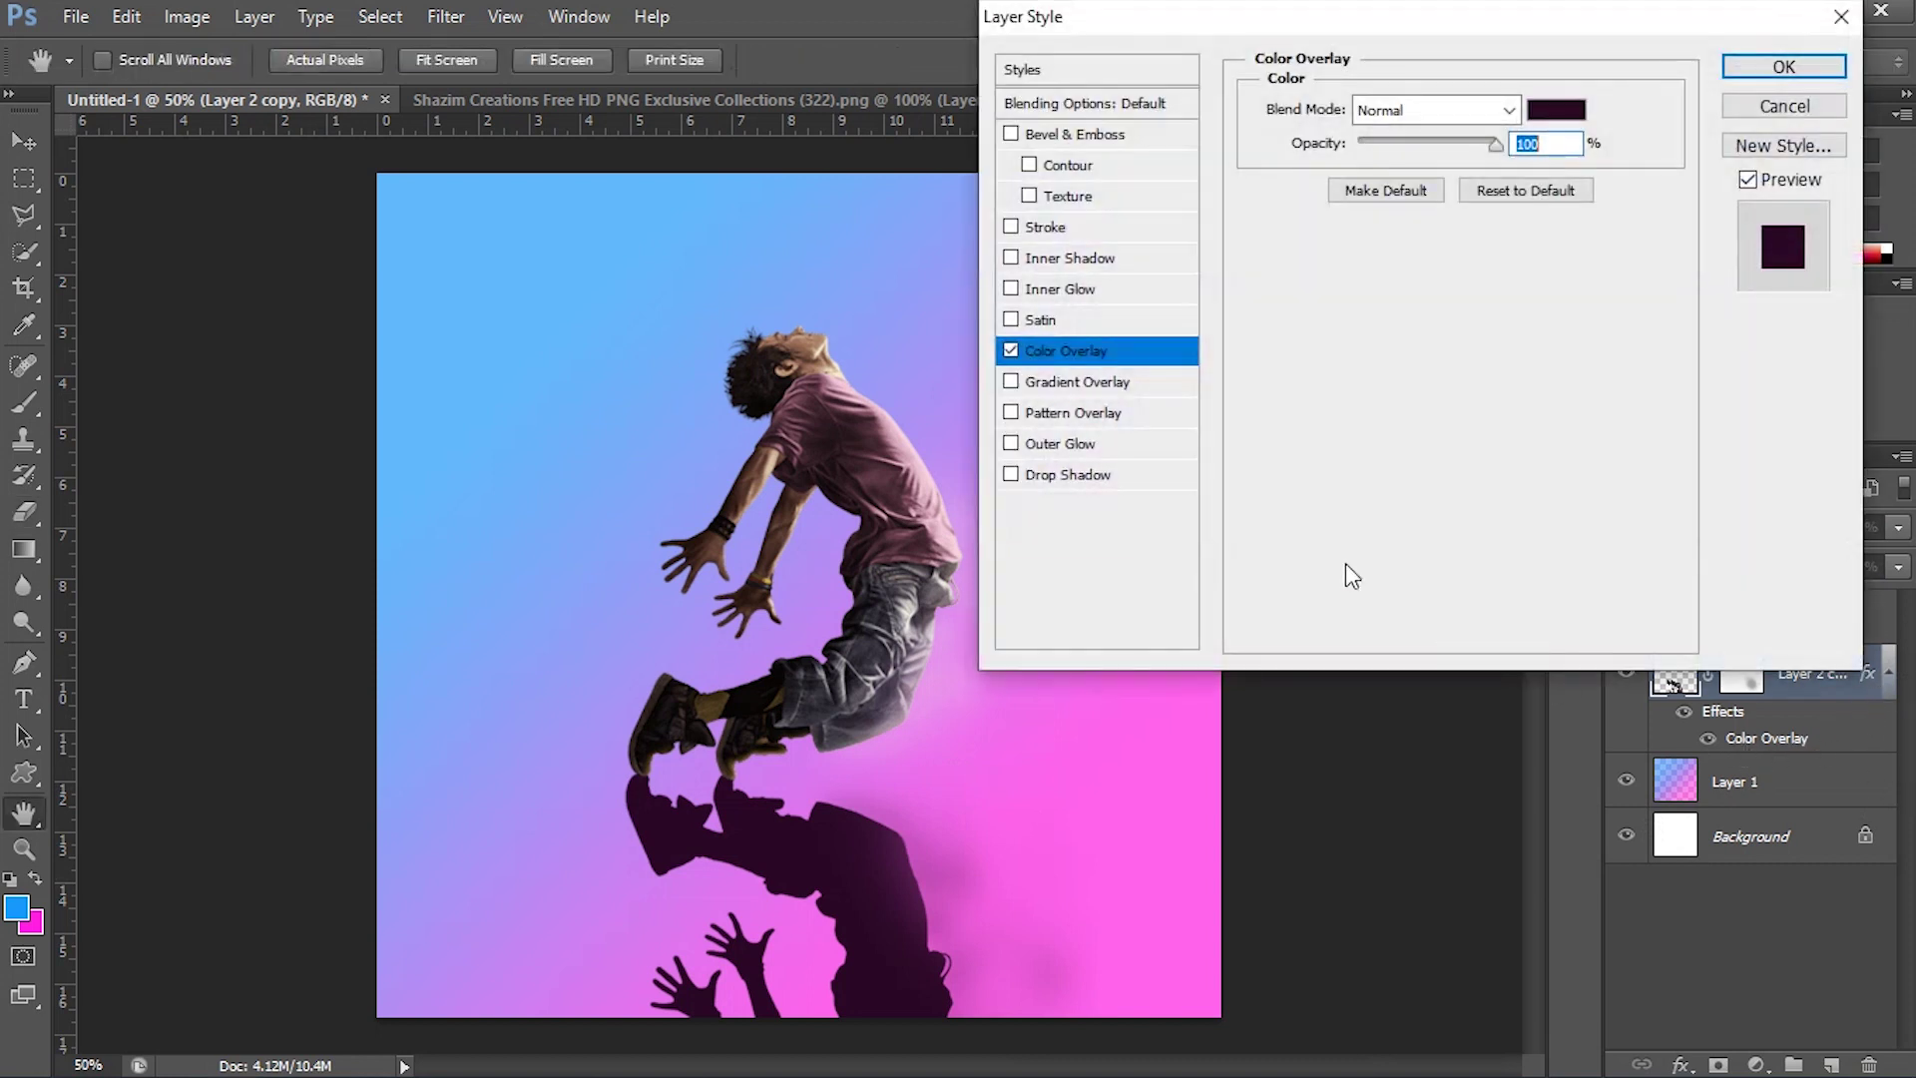
{"action": "left_click", "coordinate": [1557, 110]}
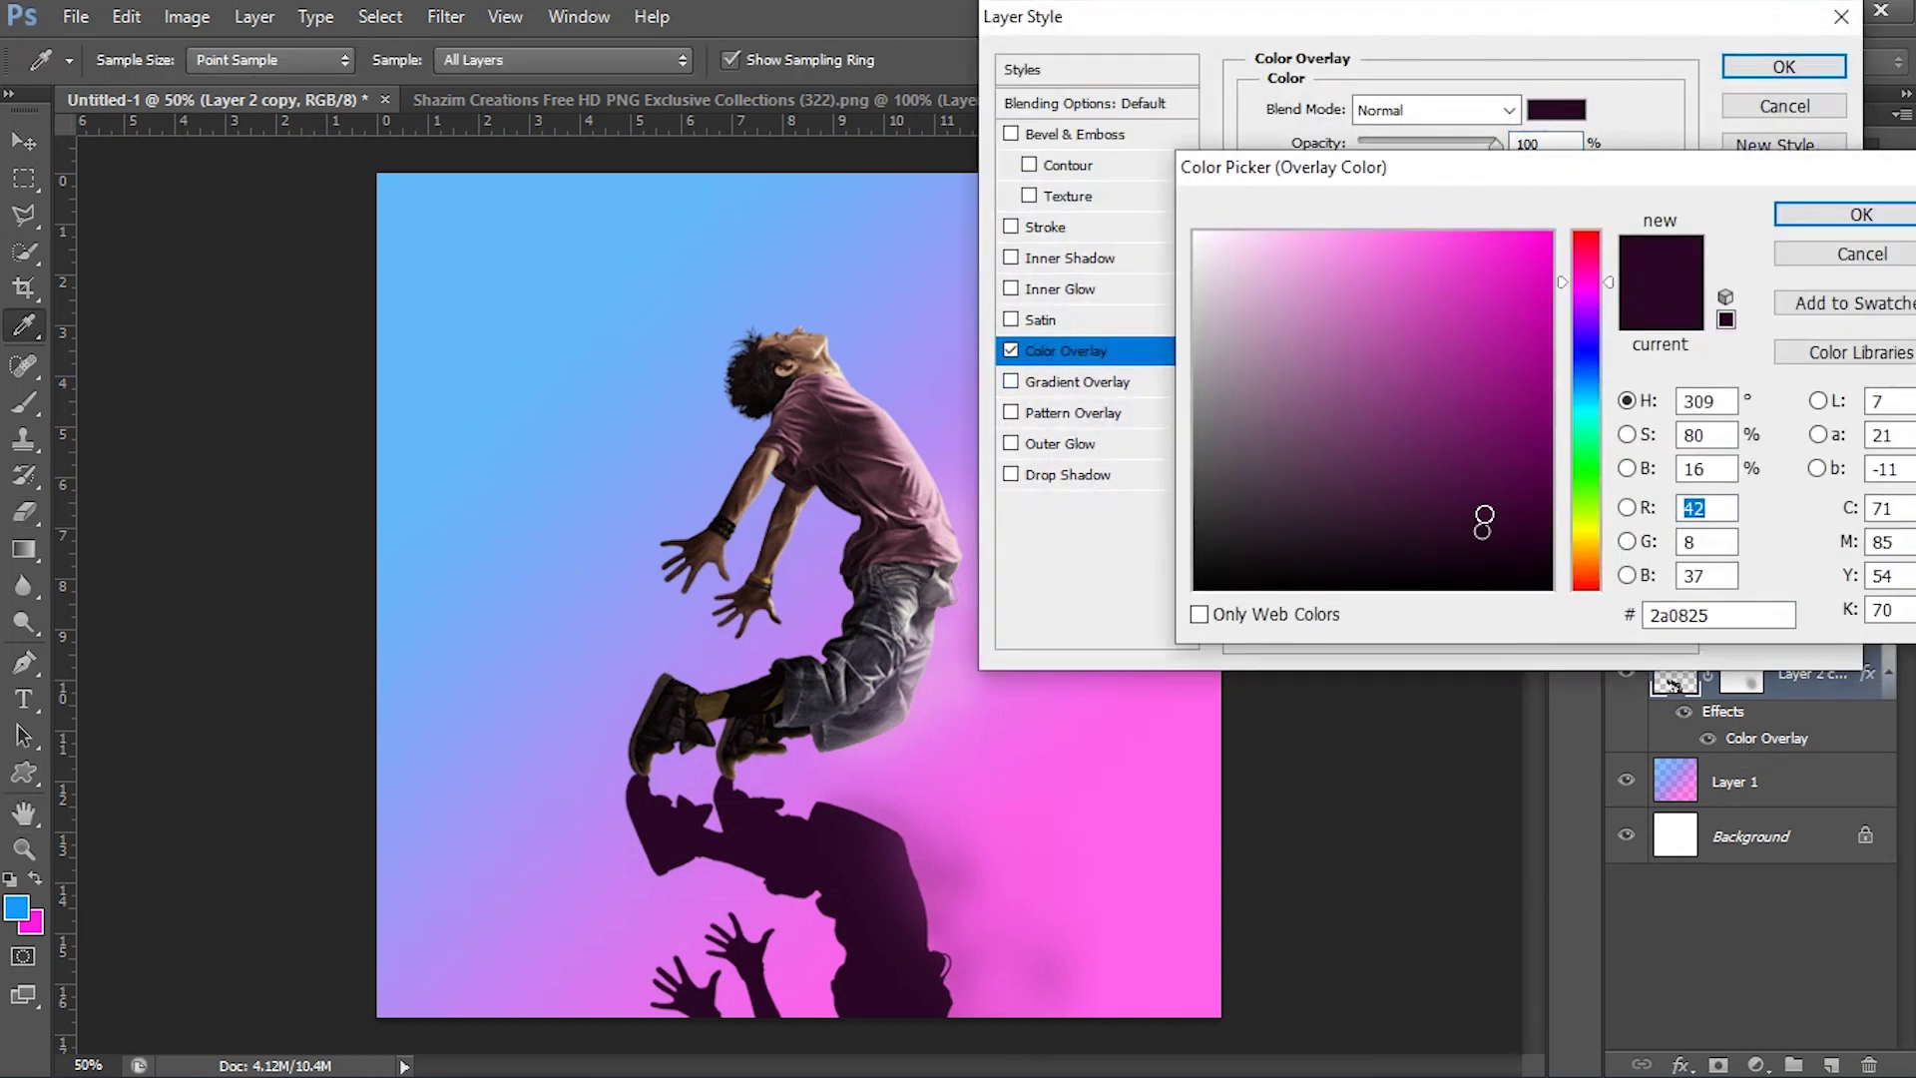
{"action": "left_click_drag", "start_coordinate": [1483, 531], "coordinate": [1487, 556]}
{"action": "left_click", "coordinate": [1808, 225]}
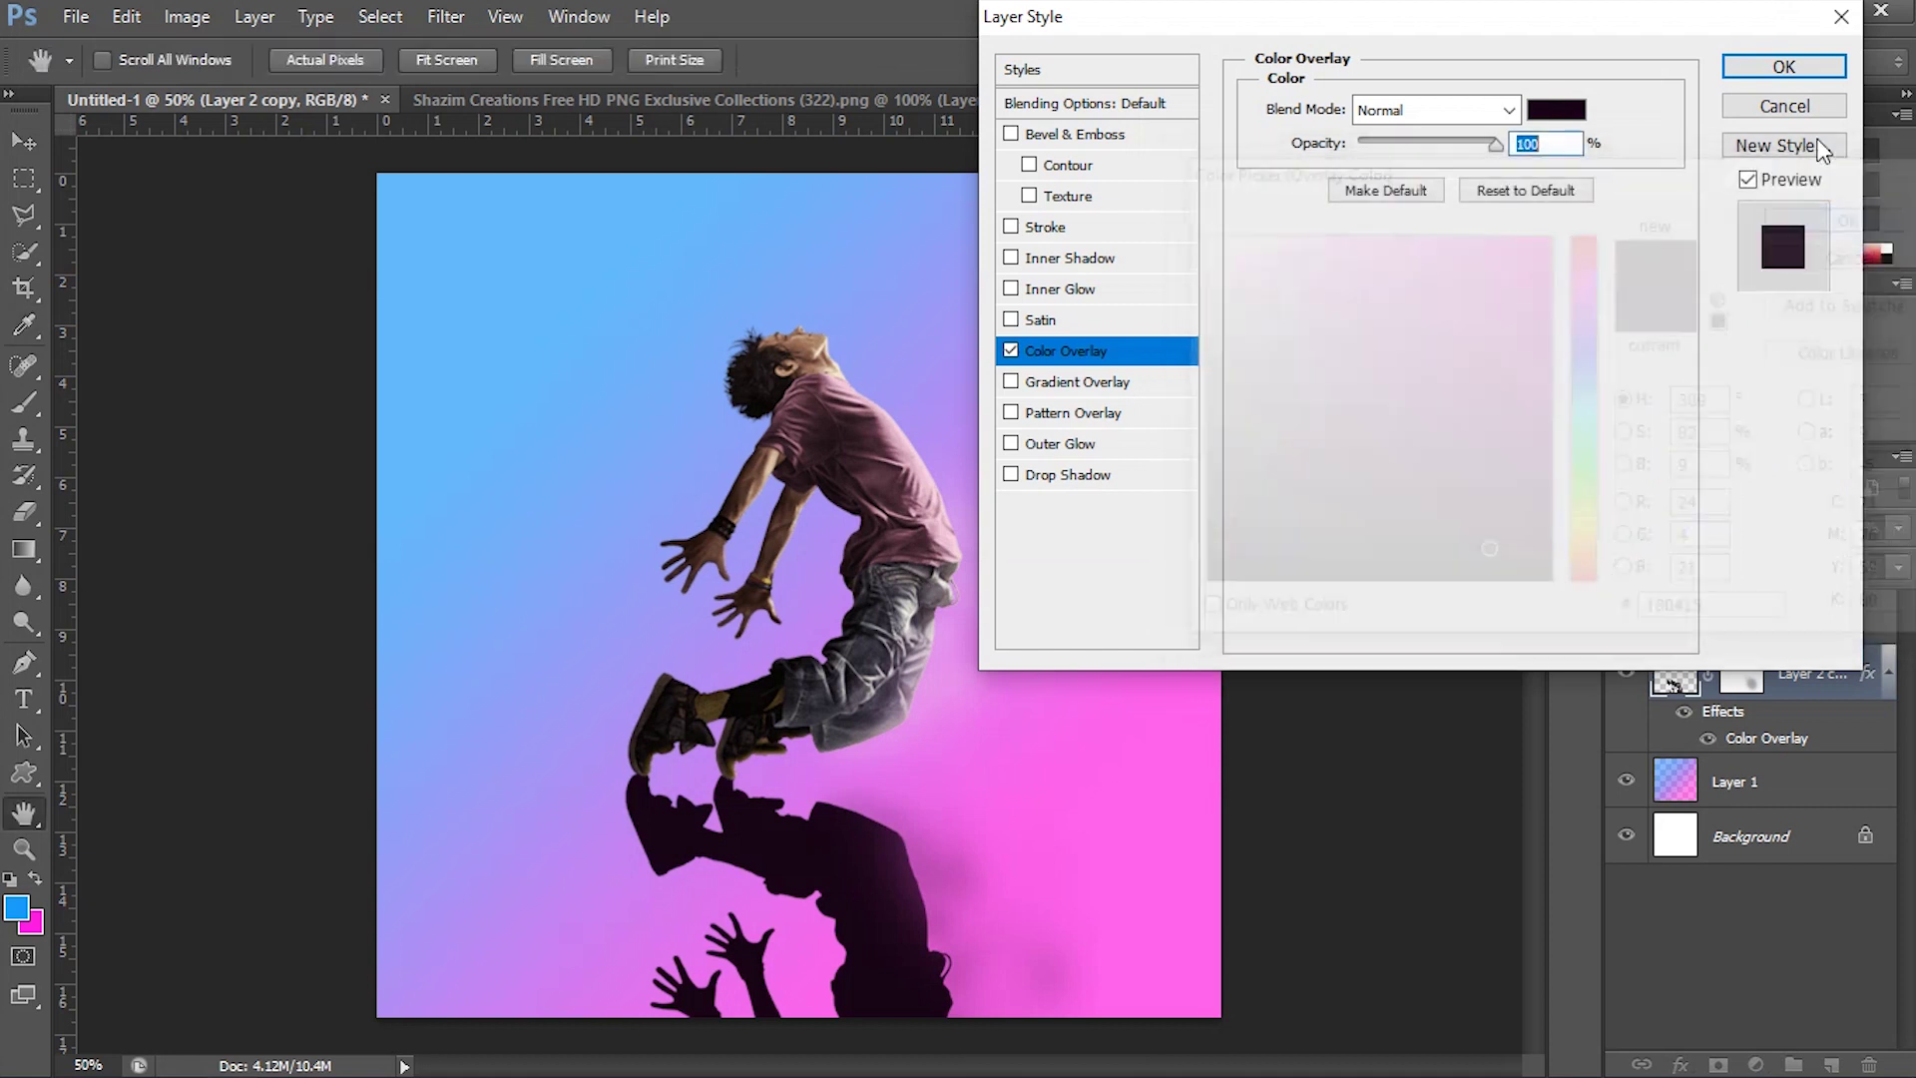
{"action": "left_click", "coordinate": [1785, 66]}
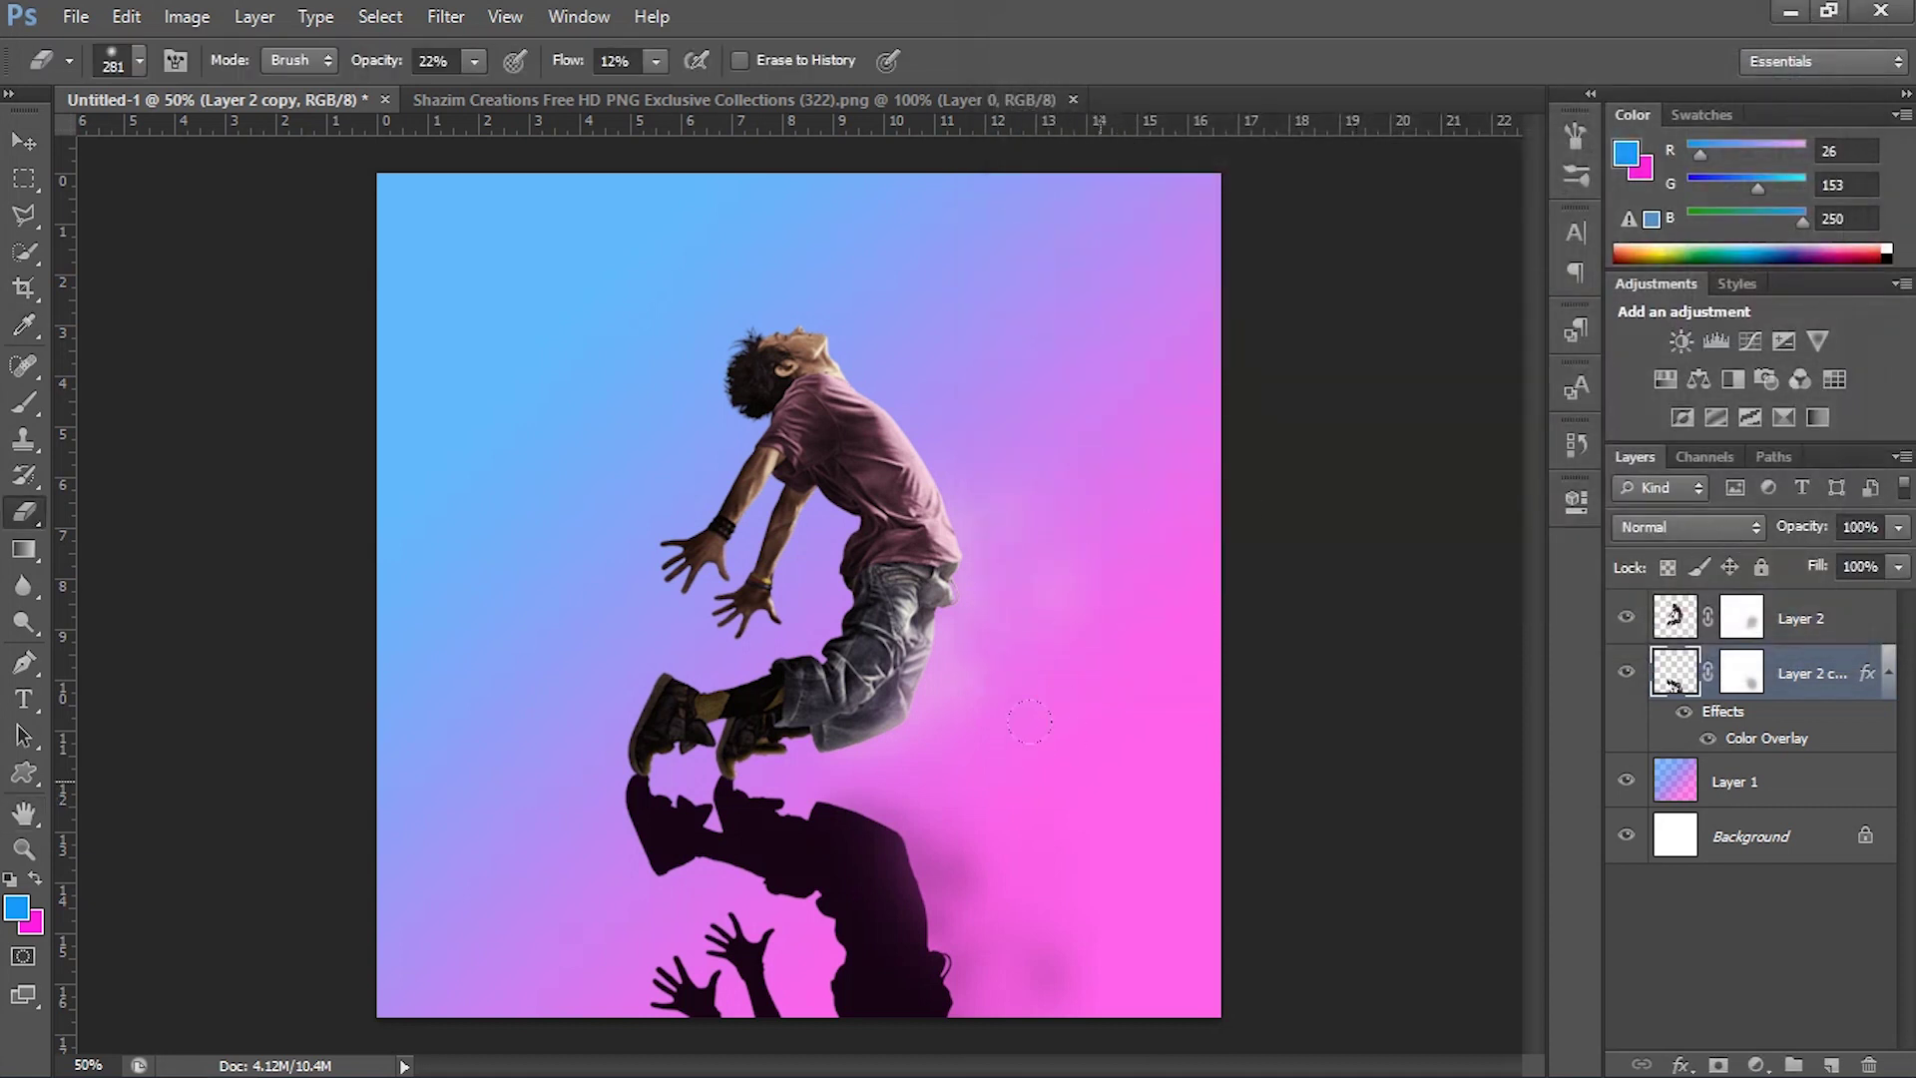
Rotate the reflection about 1.5° and nudge it left and down to meet the shoes.
{"action": "key", "text": "ctrl+t"}
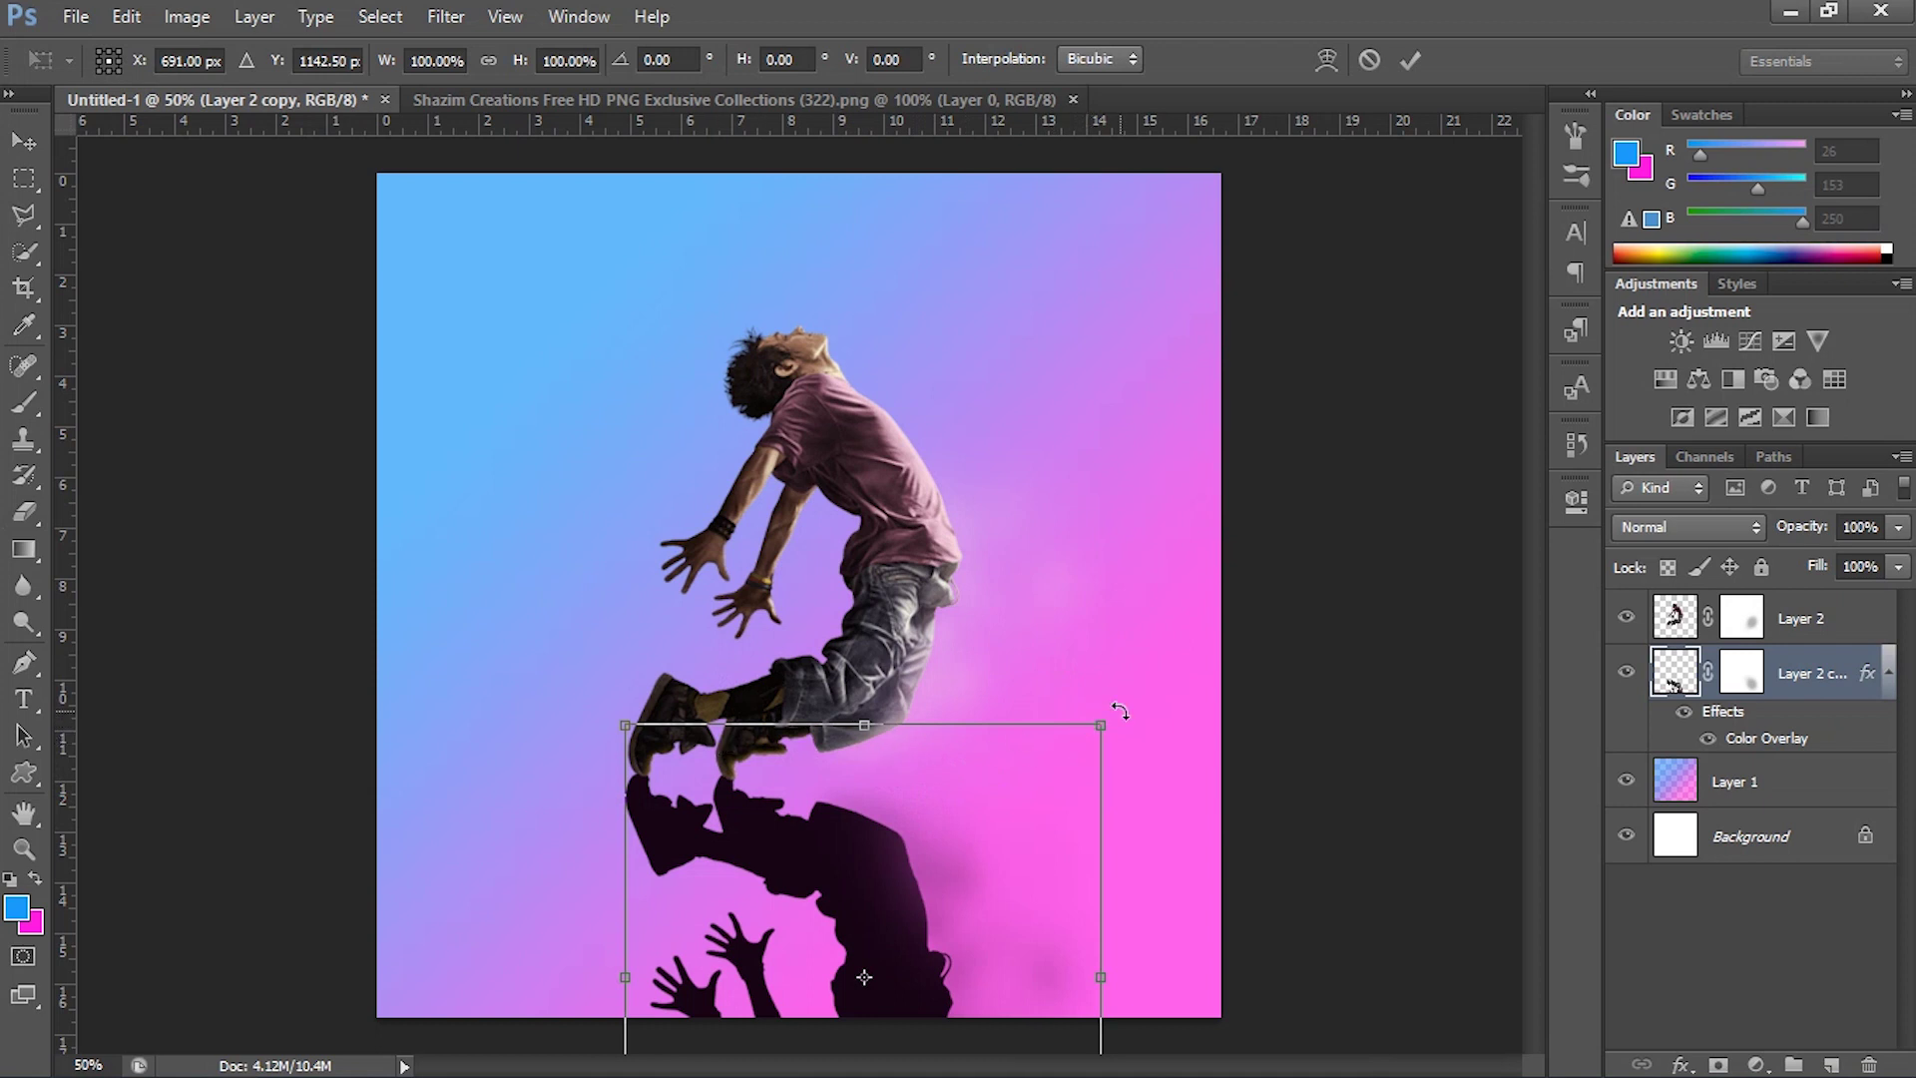
{"action": "left_click_drag", "start_coordinate": [1125, 710], "coordinate": [1127, 715]}
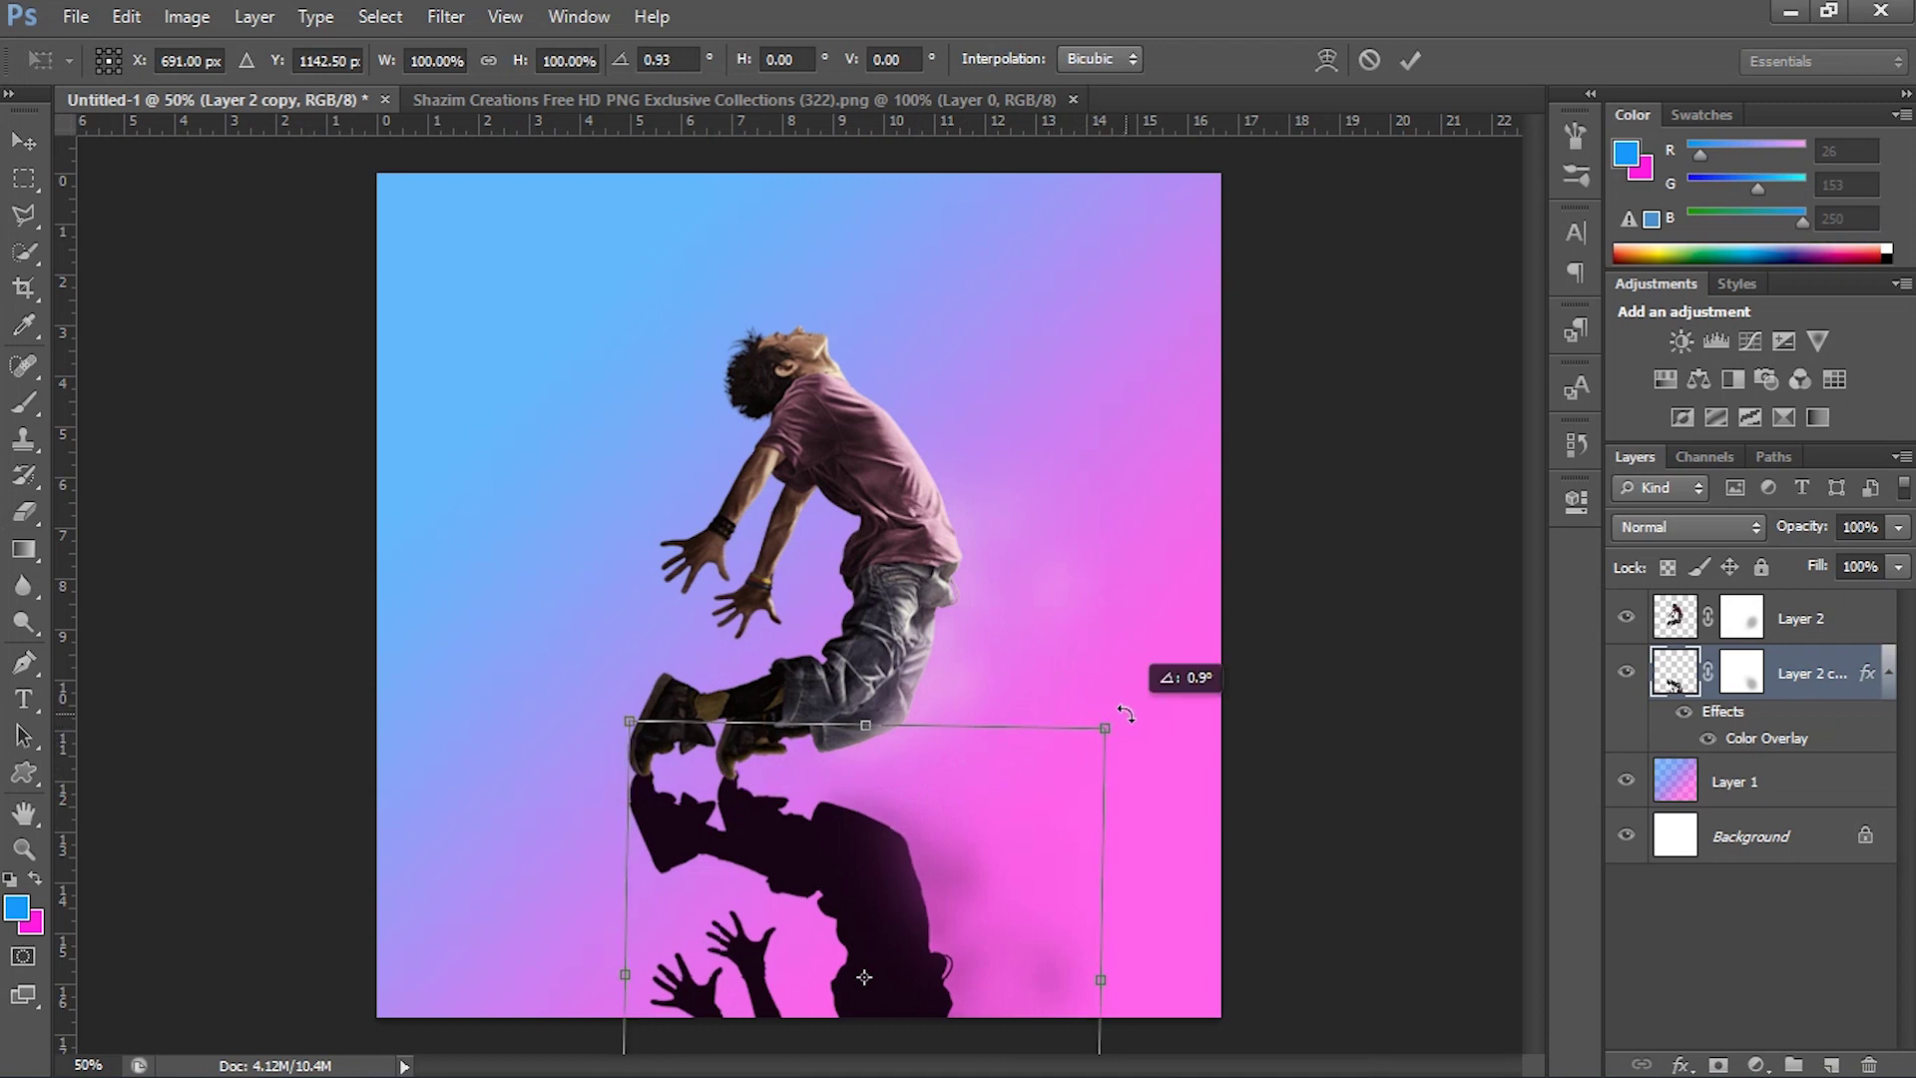
{"action": "key", "text": "Down"}
{"action": "key", "text": "Down"}
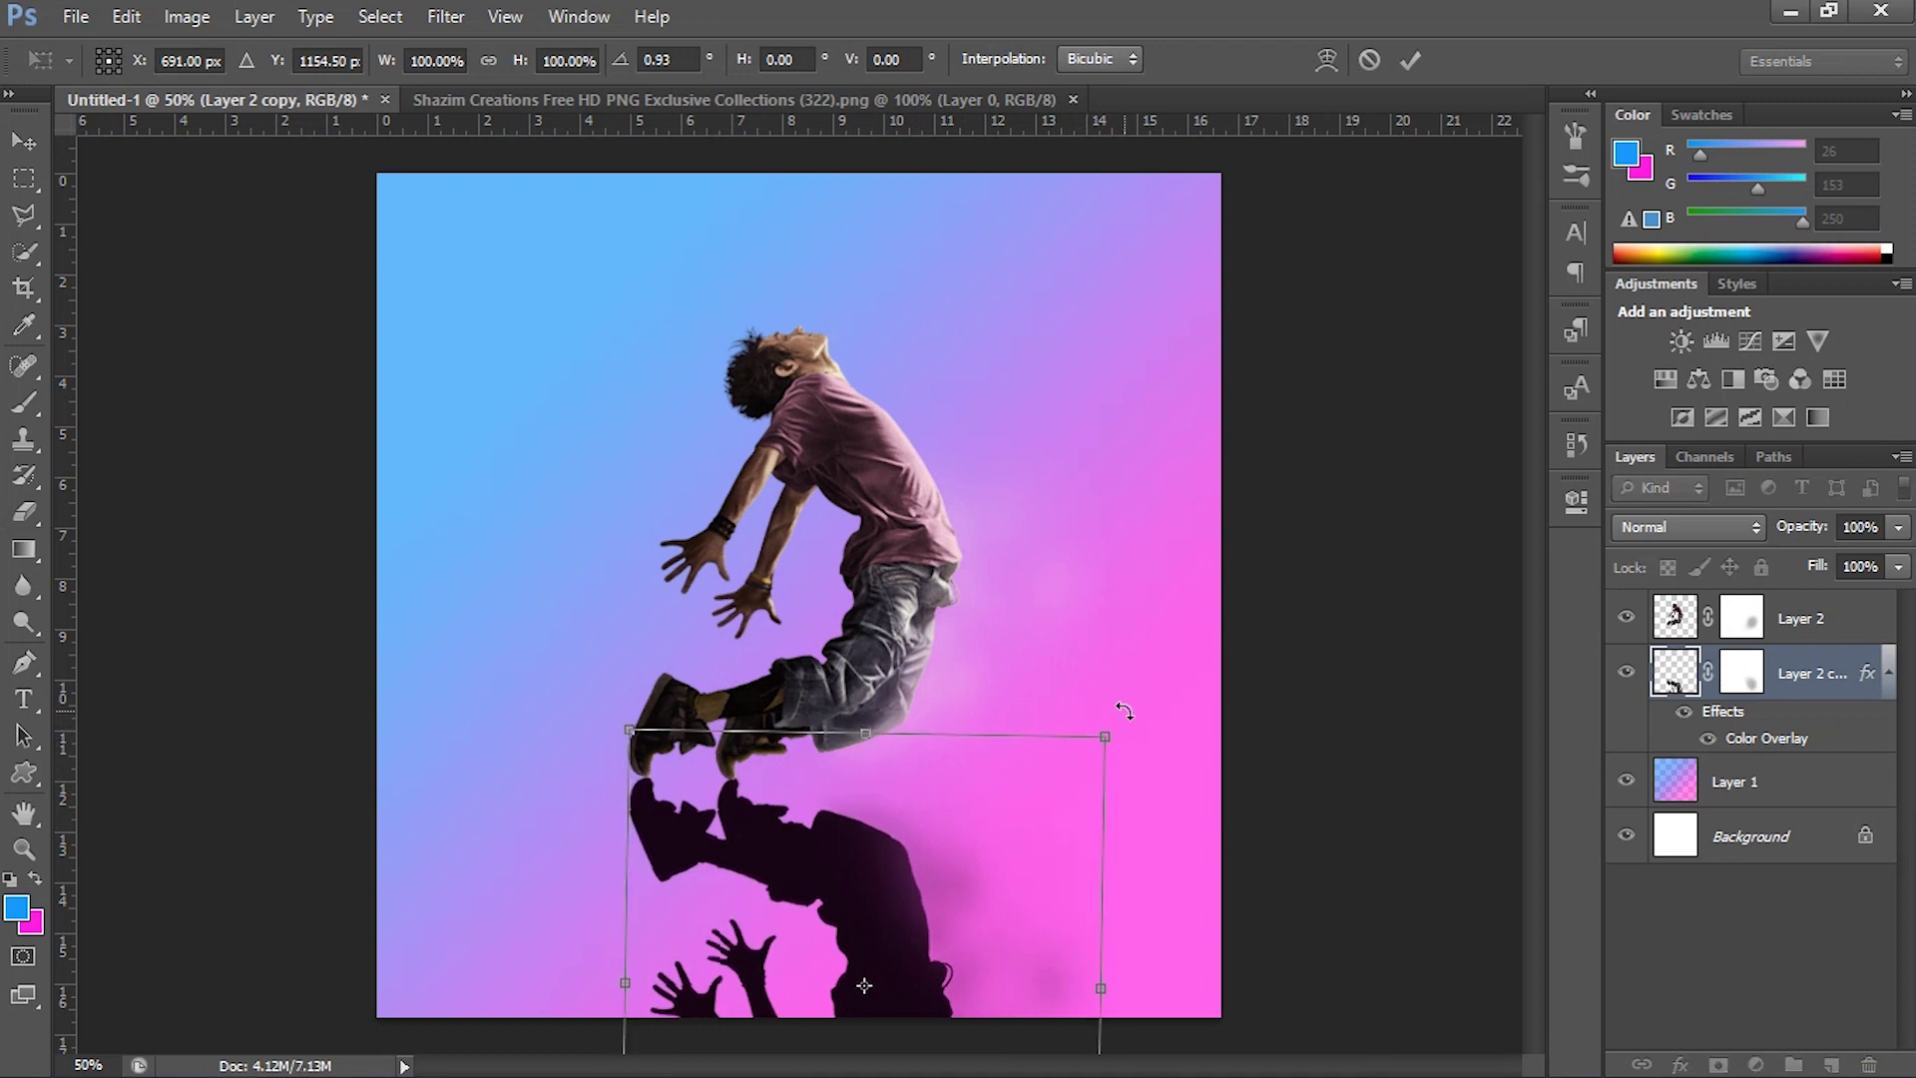
{"action": "key", "text": "Left"}
{"action": "key", "text": "Left"}
{"action": "key", "text": "Left"}
{"action": "key", "text": "Left"}
{"action": "key", "text": "Left"}
{"action": "key", "text": "Left"}
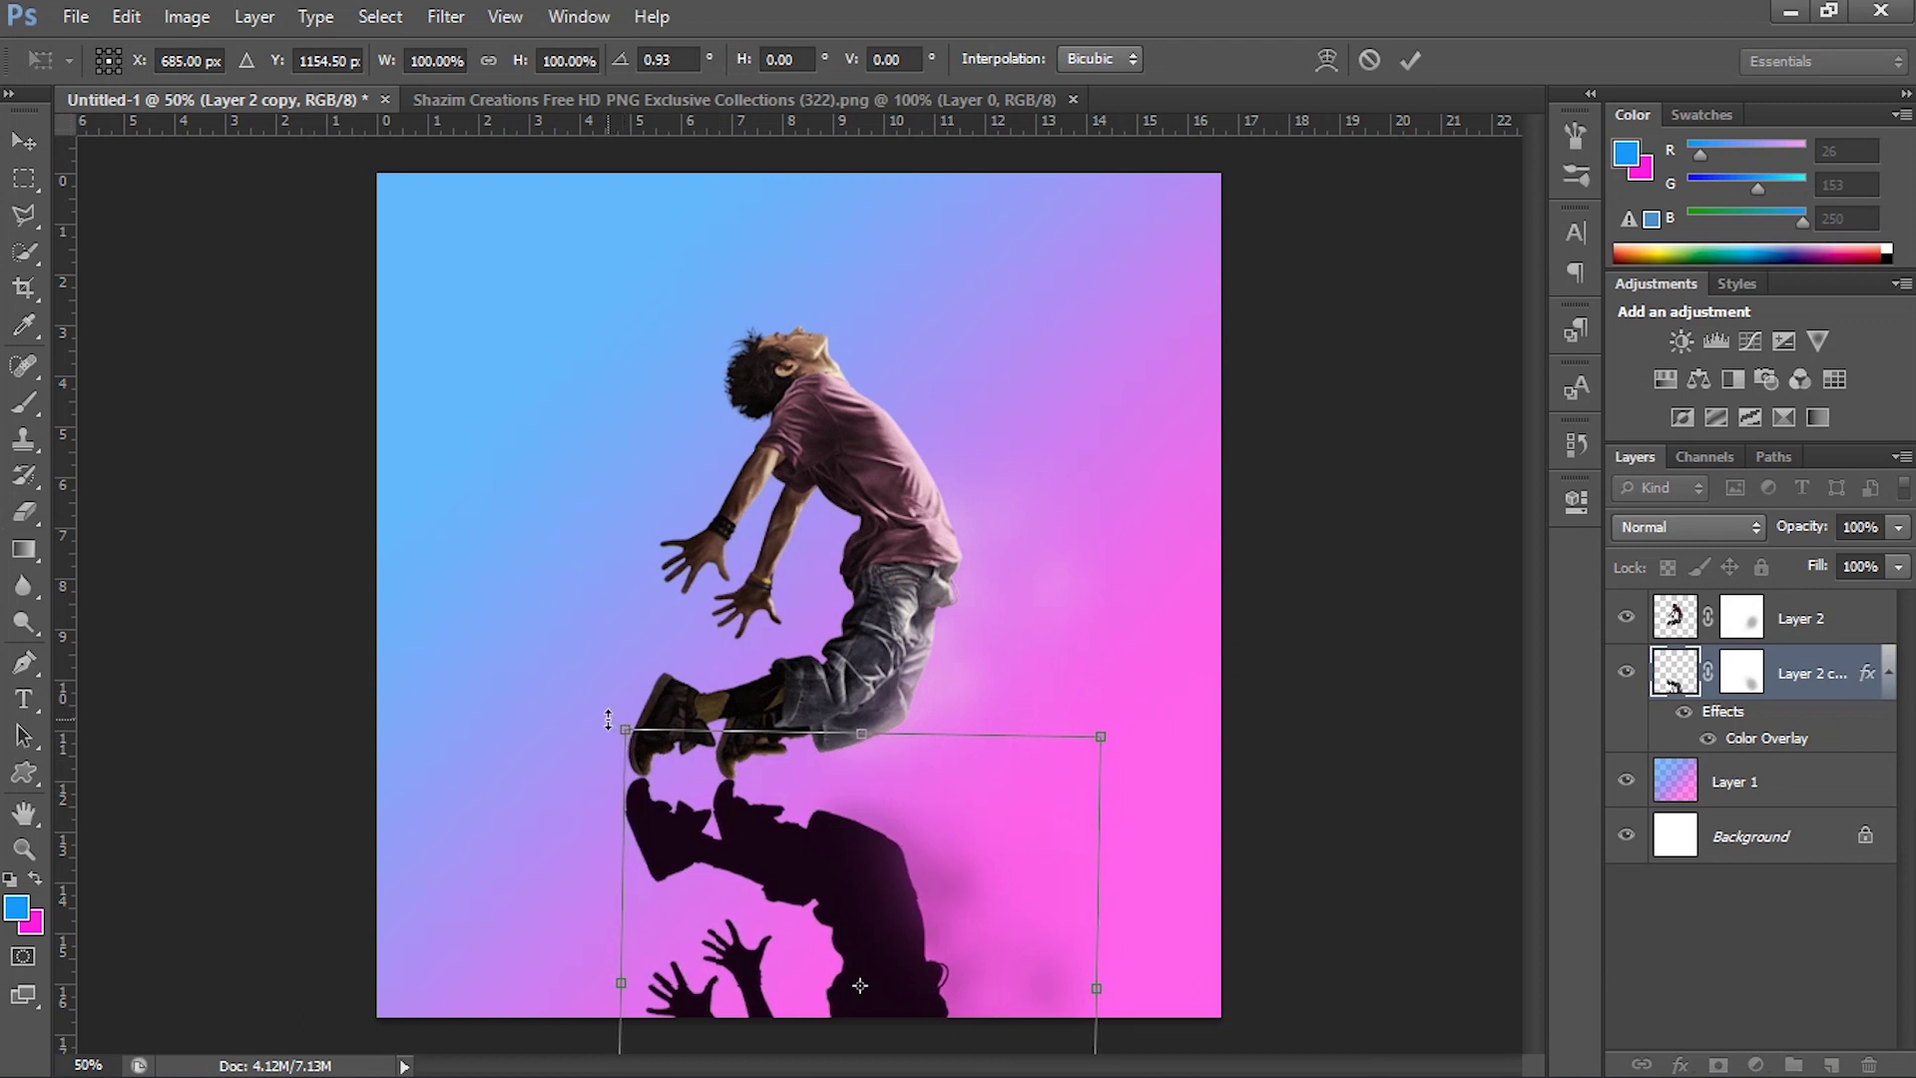
{"action": "left_click_drag", "start_coordinate": [607, 716], "coordinate": [608, 713]}
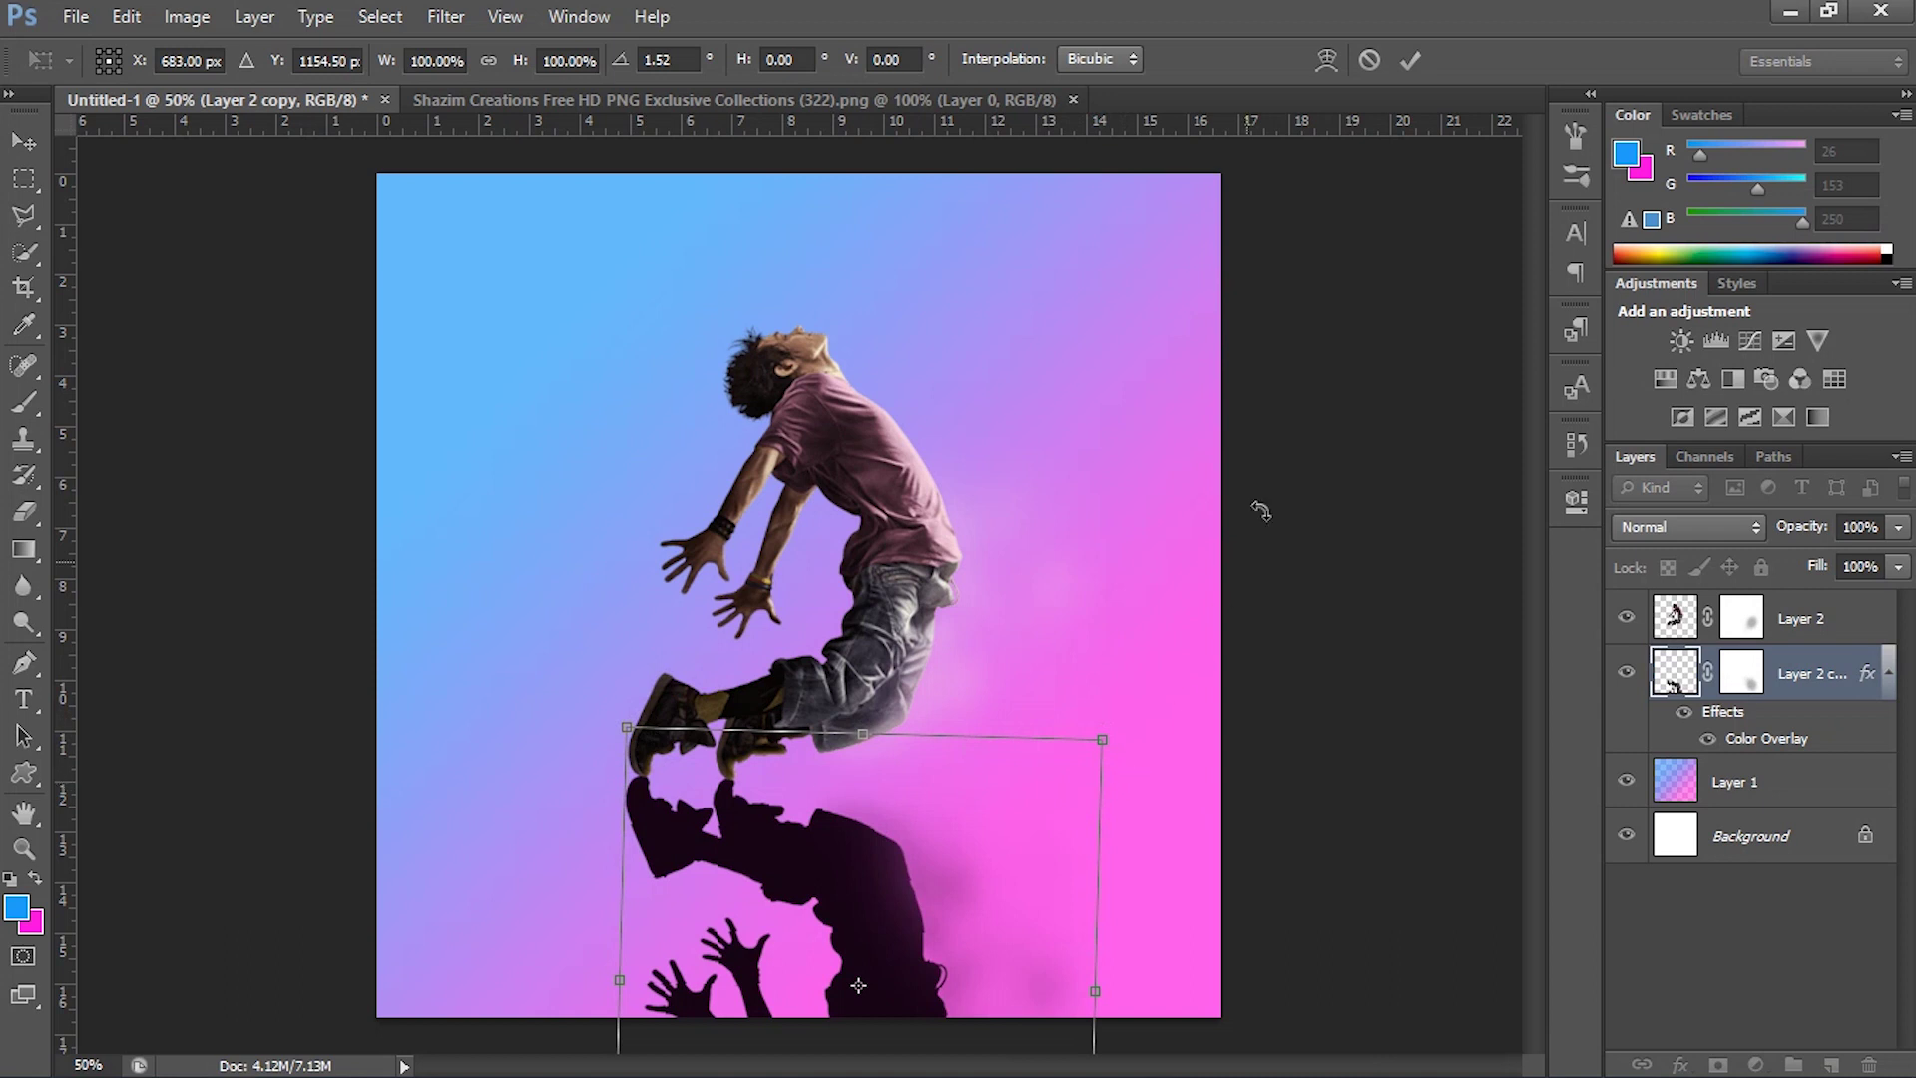
{"action": "key", "text": "e"}
{"action": "left_click", "coordinate": [1409, 60]}
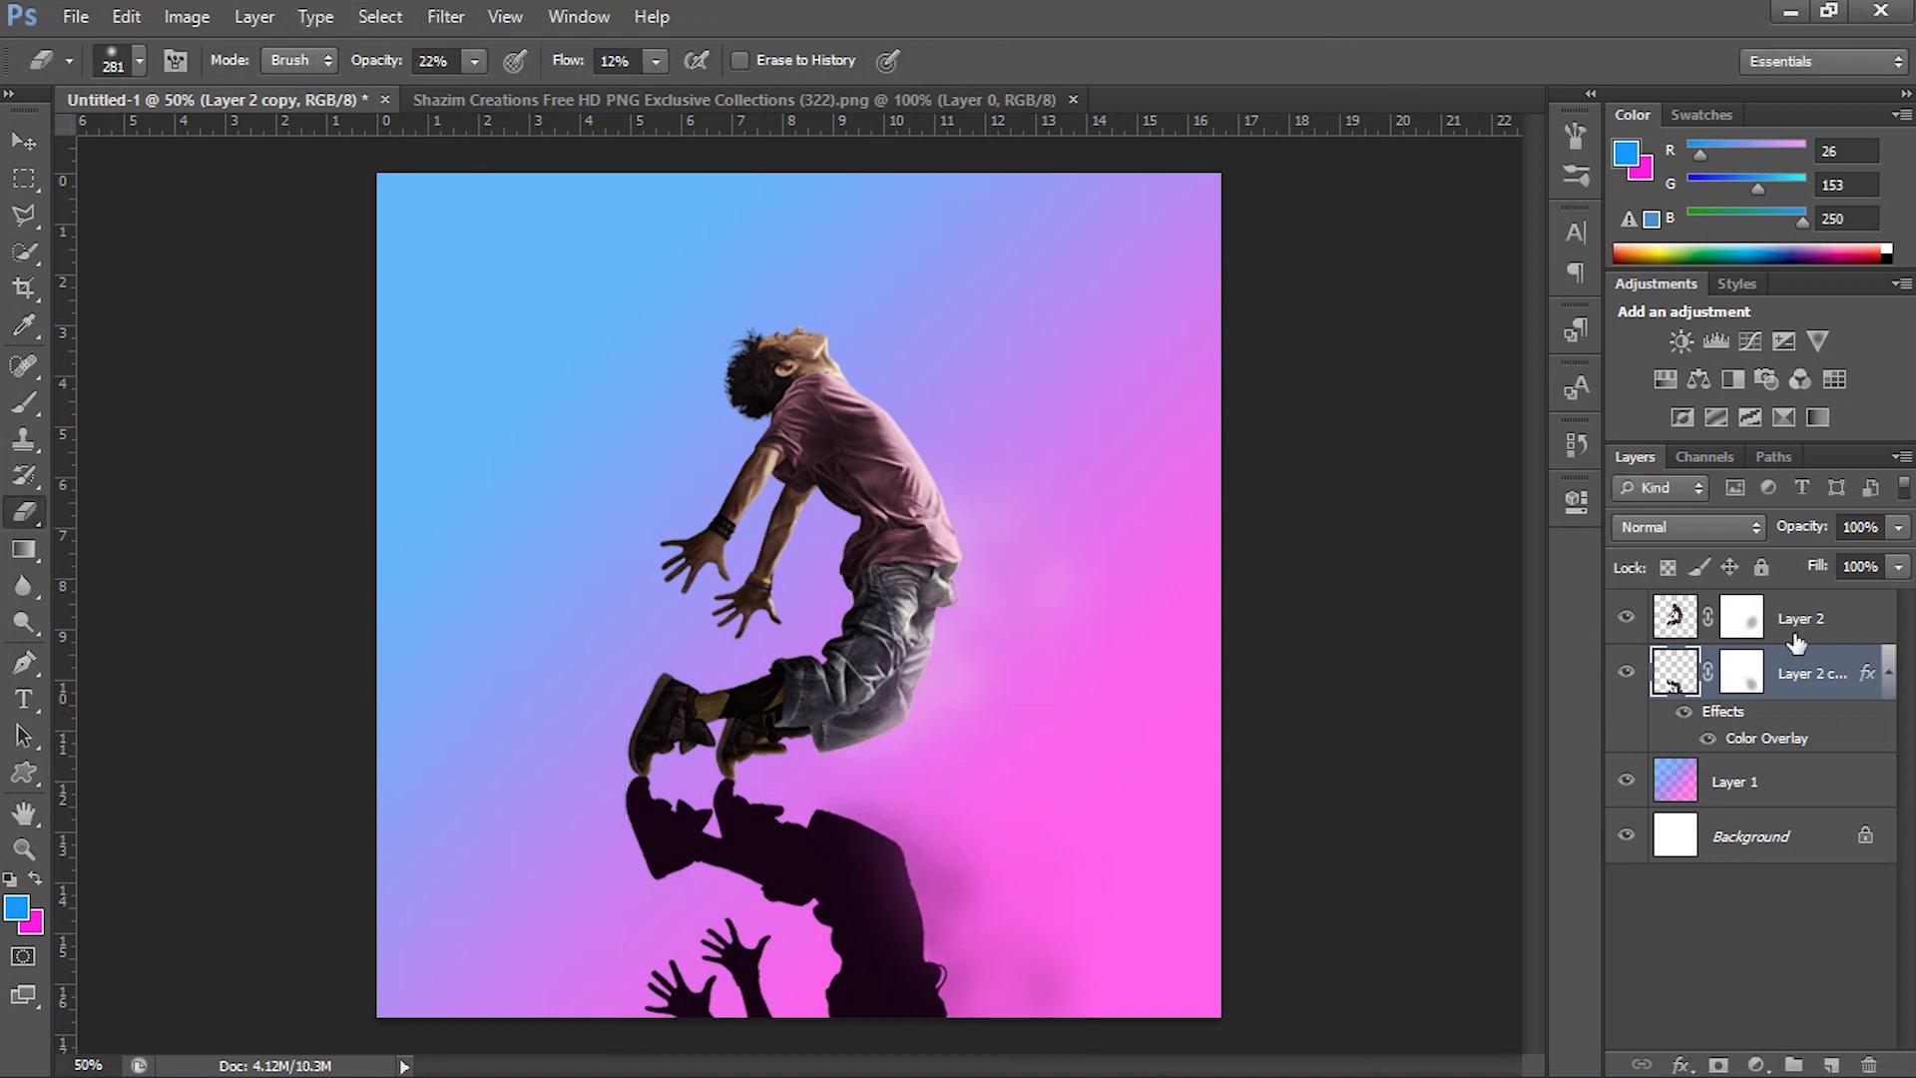
Apply a 15 px Tilt-Shift blur to the reflection, keeping the shoes sharp and the bottom softer.
{"action": "left_click", "coordinate": [446, 16]}
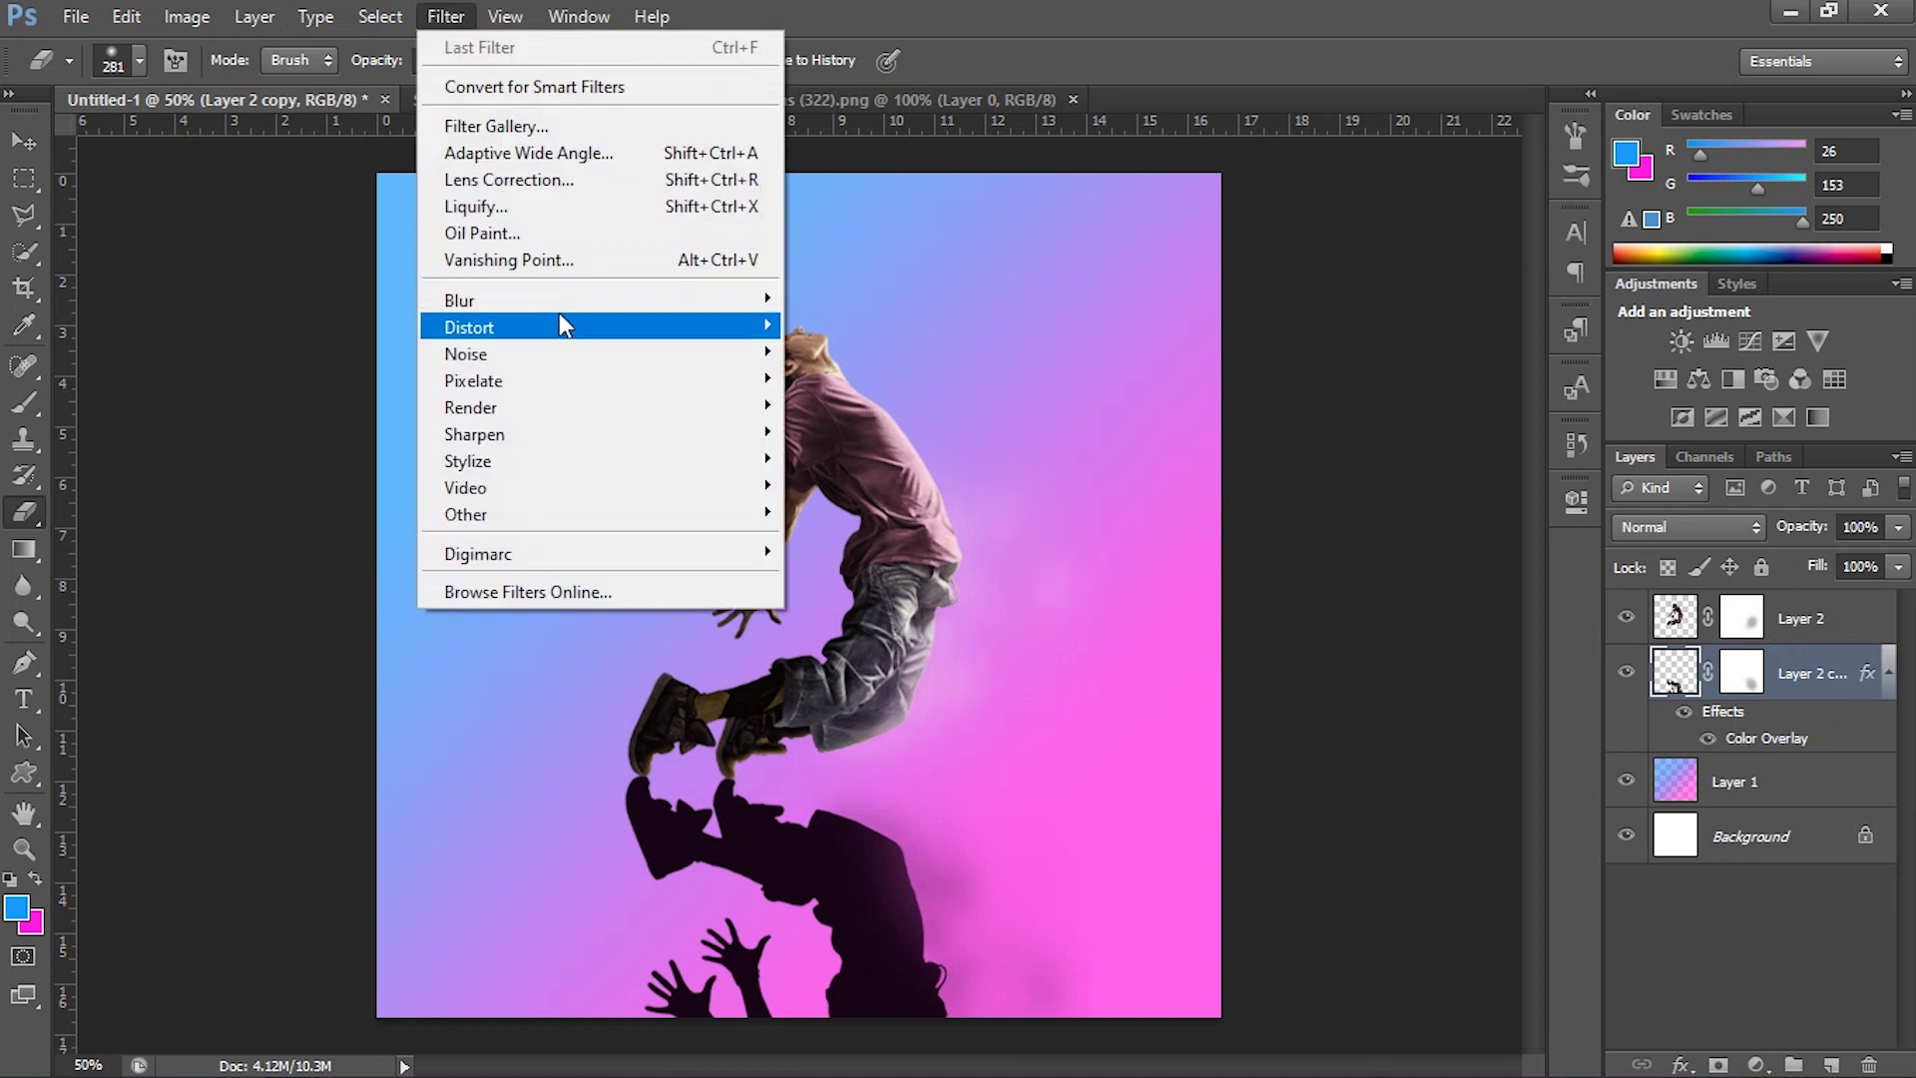
{"action": "mouse_move", "coordinate": [459, 300]}
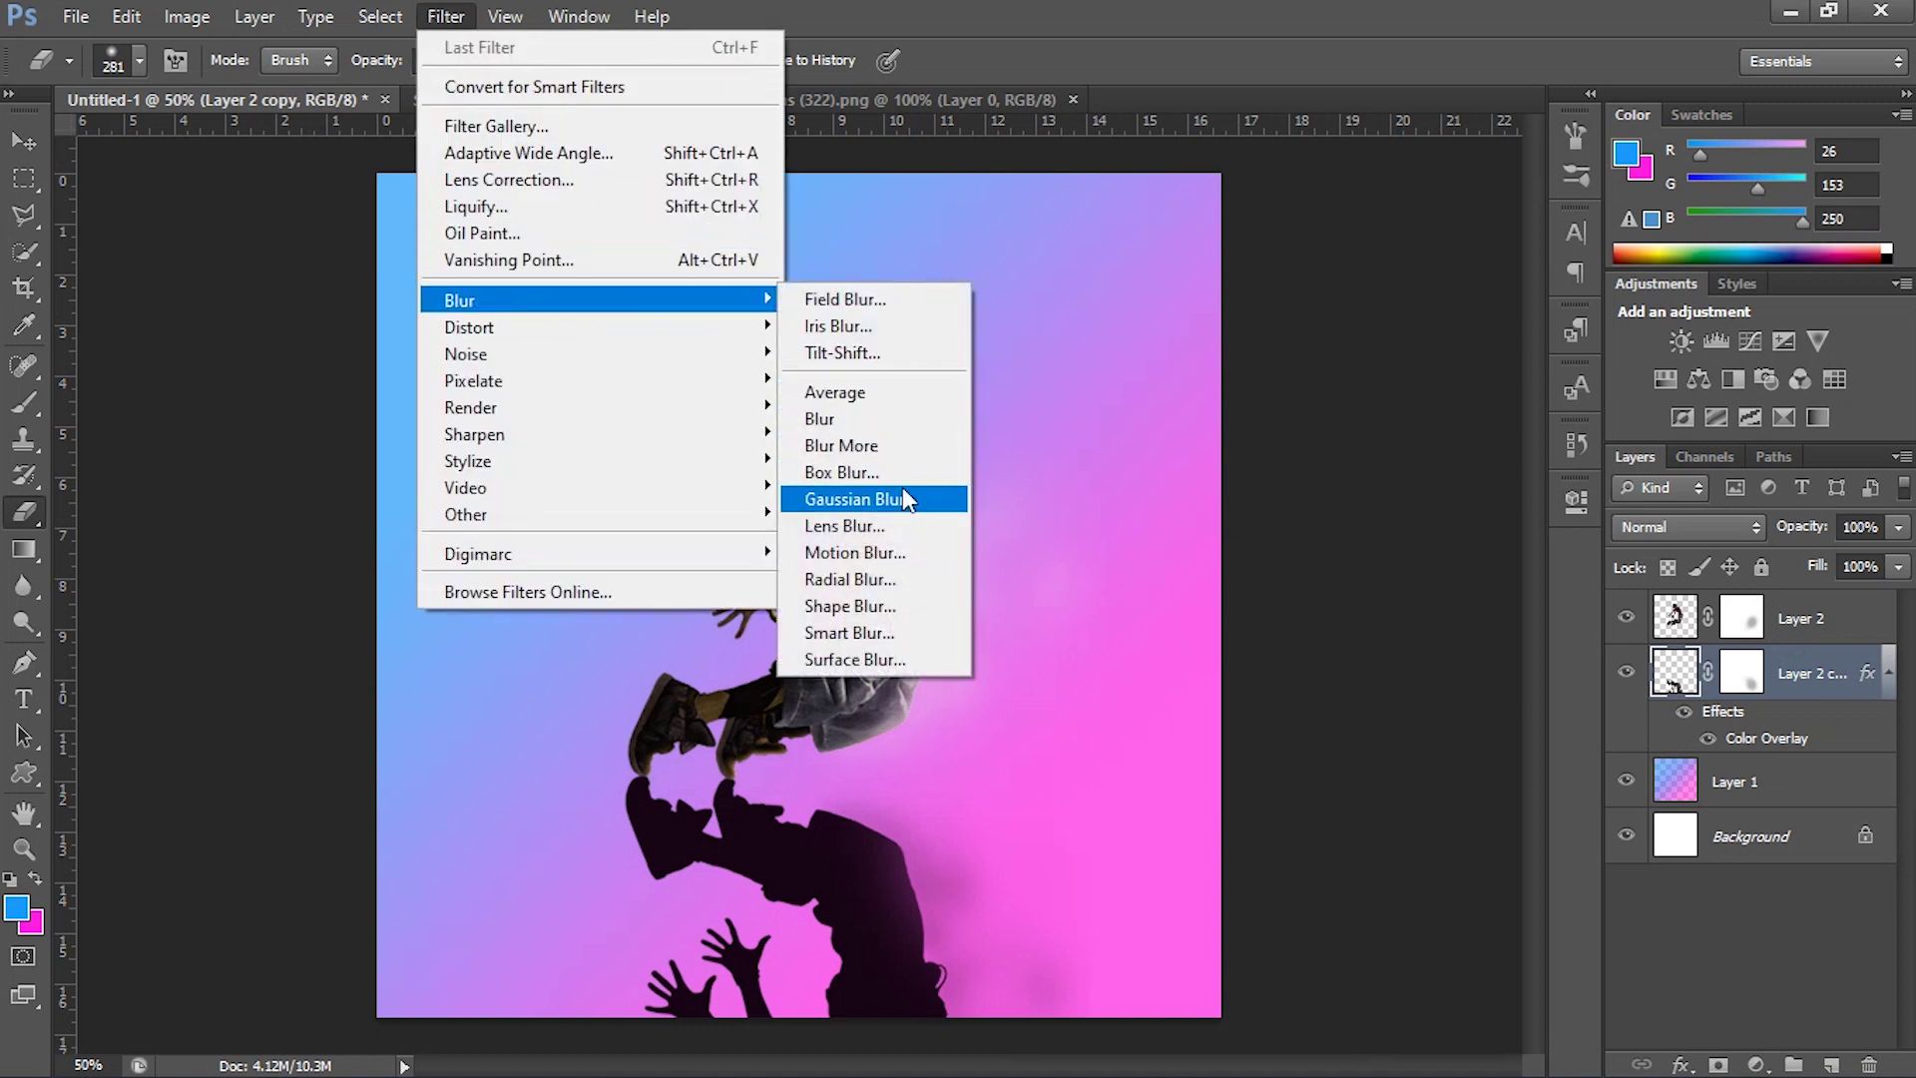
{"action": "left_click", "coordinate": [868, 353]}
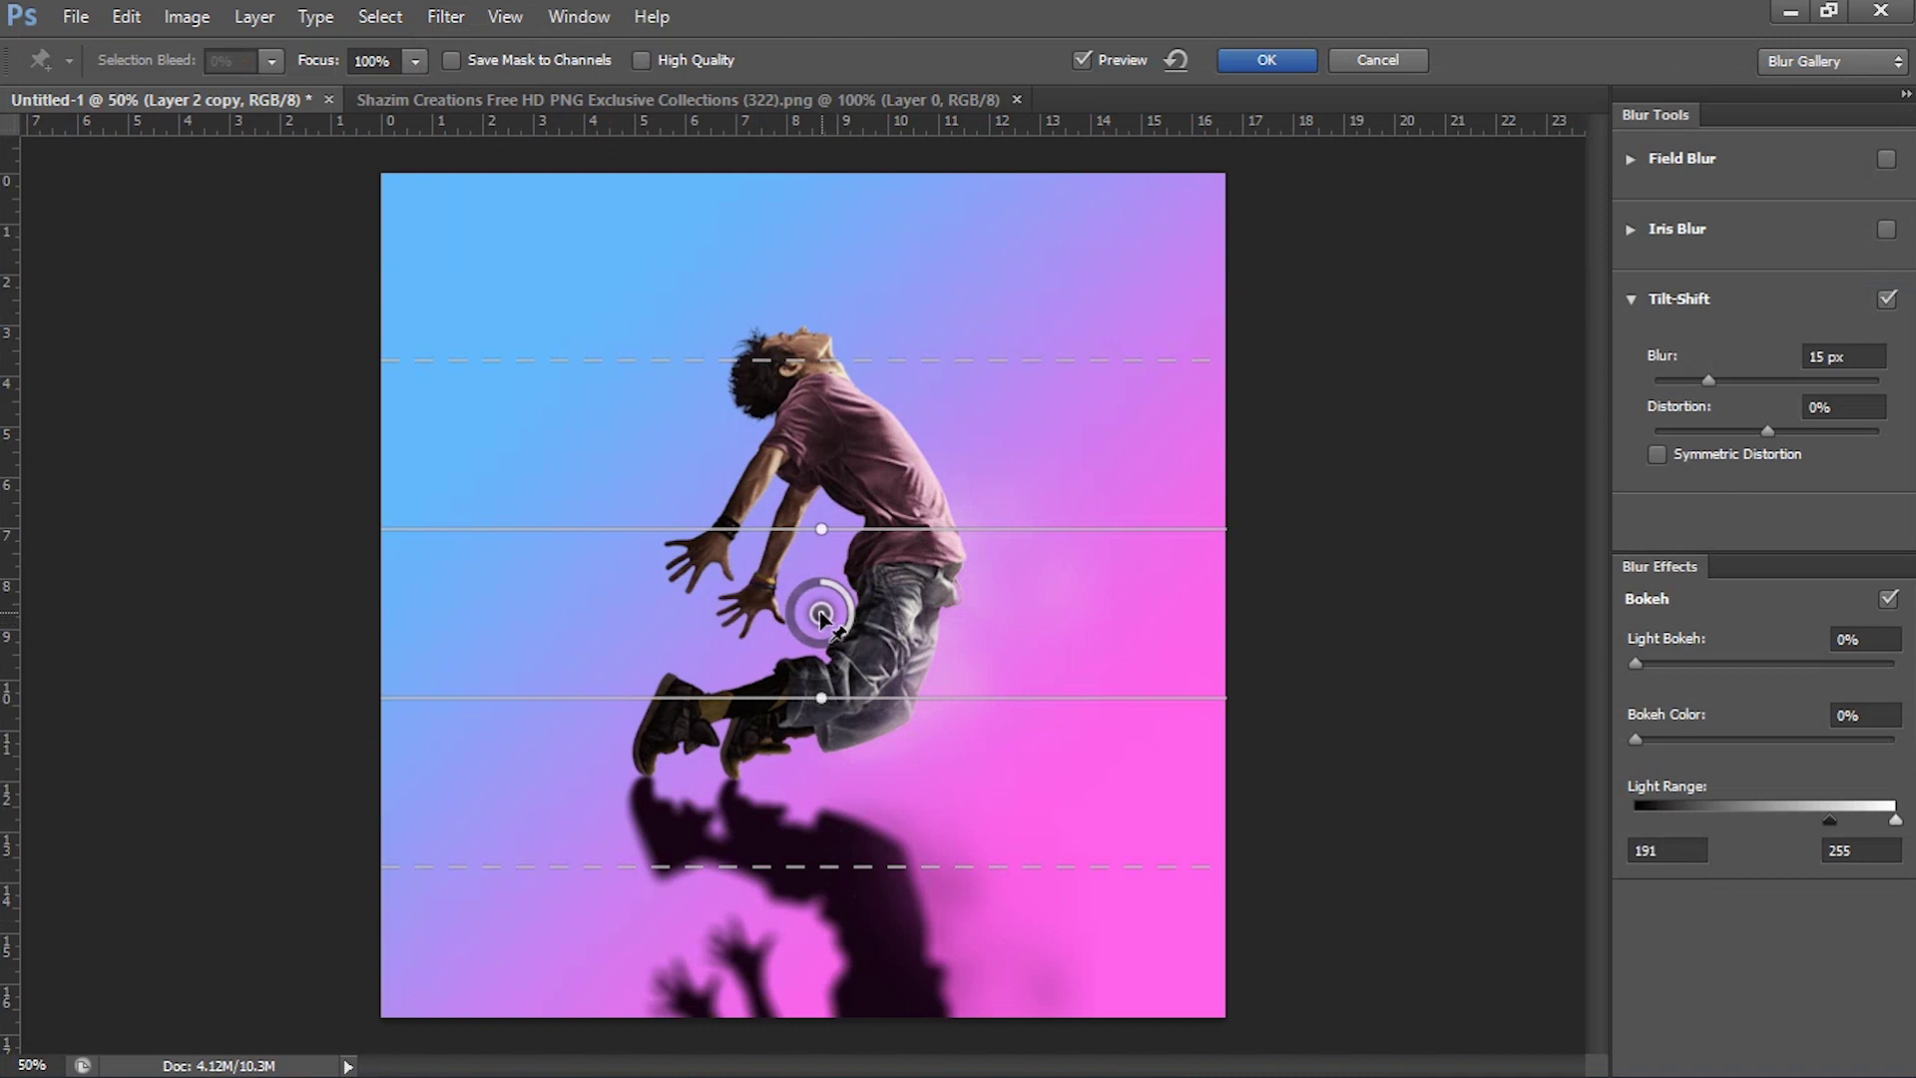
{"action": "left_click_drag", "start_coordinate": [872, 576], "coordinate": [878, 729]}
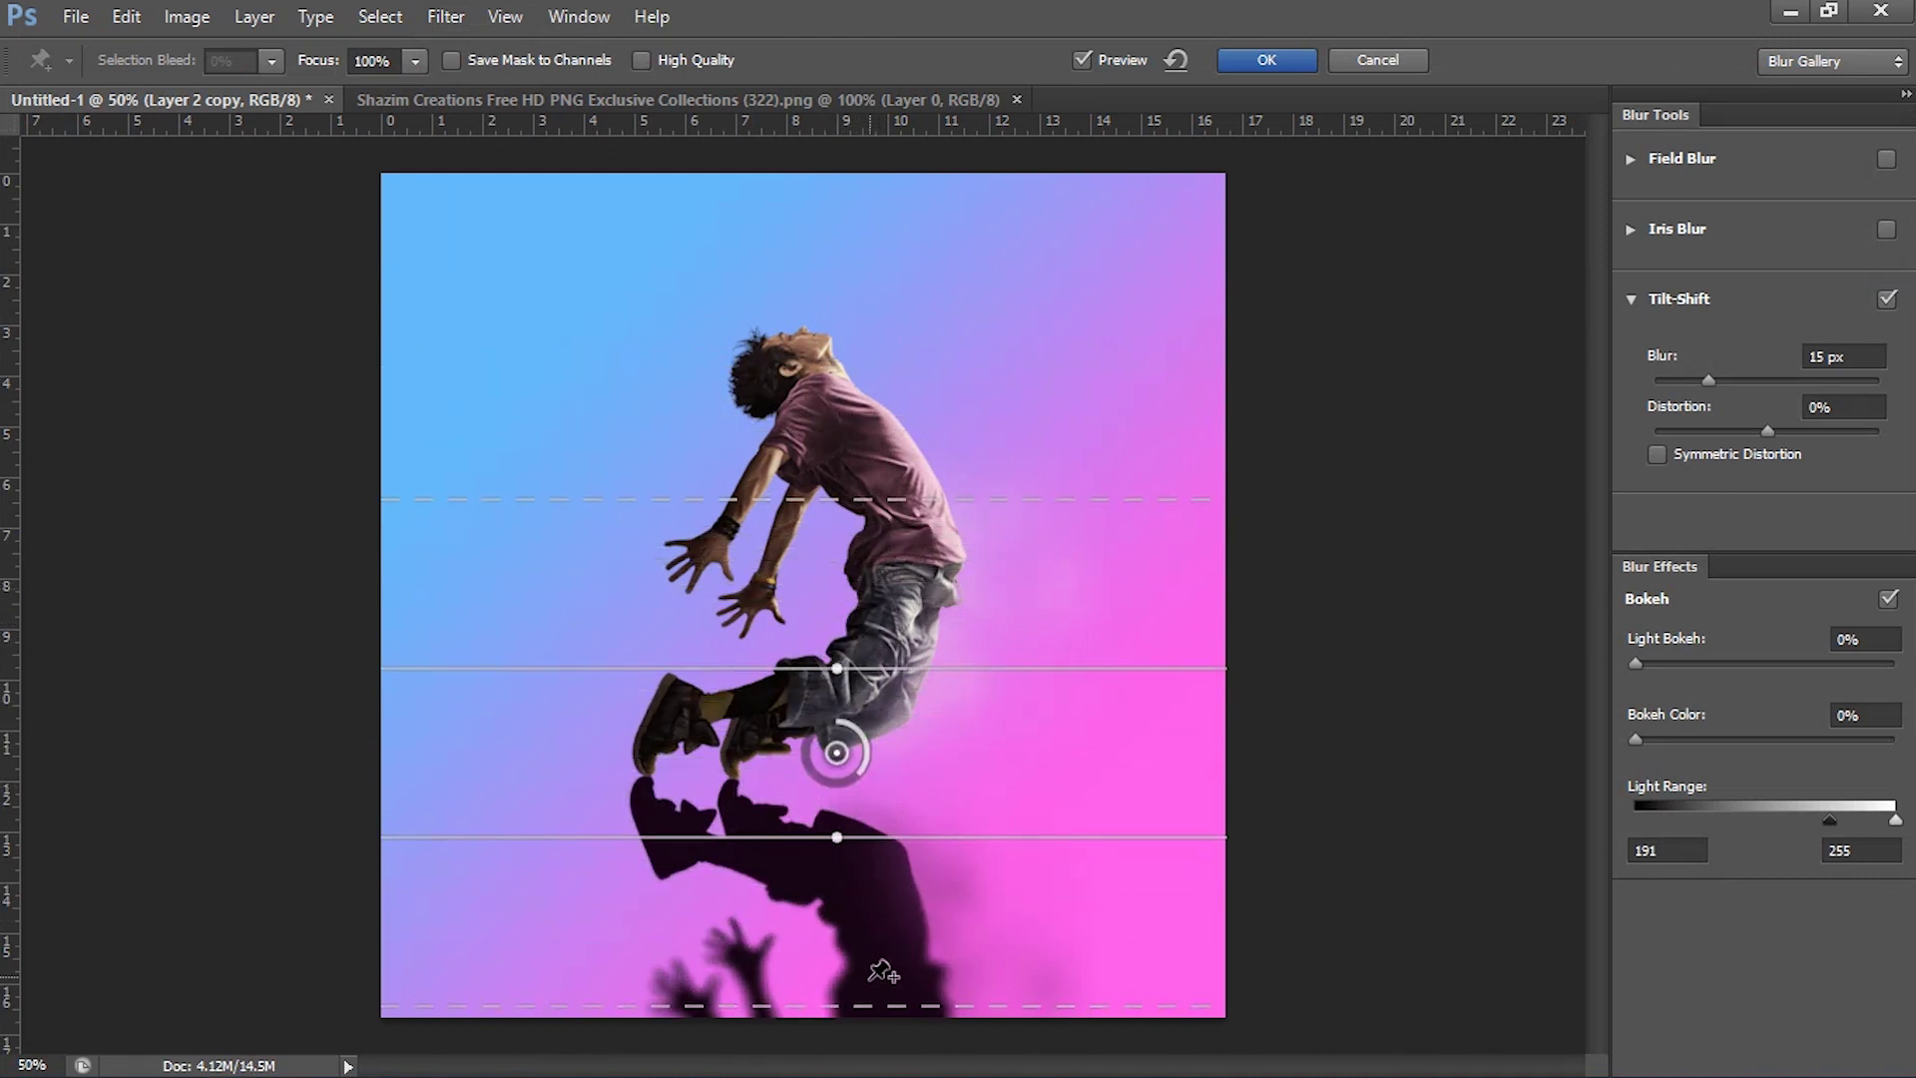
{"action": "left_click_drag", "start_coordinate": [860, 1005], "coordinate": [850, 884]}
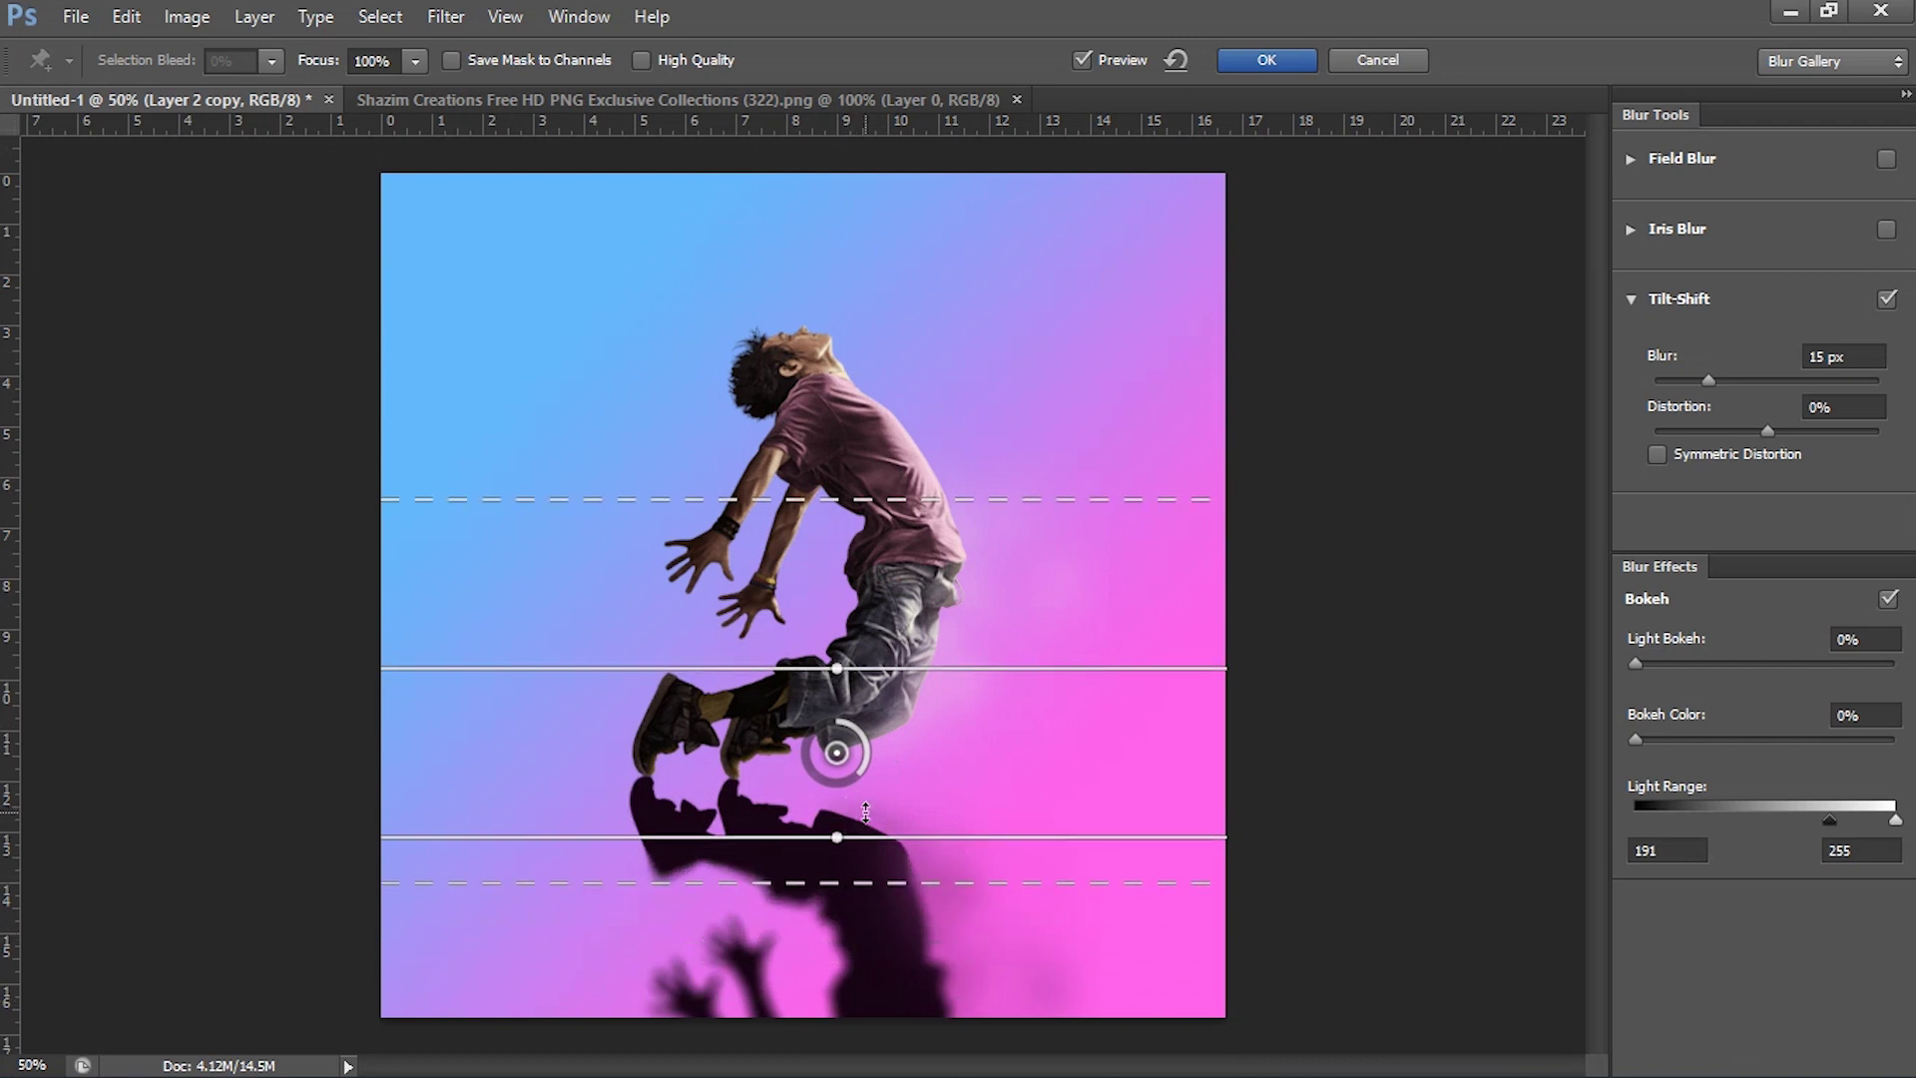
{"action": "left_click_drag", "start_coordinate": [864, 836], "coordinate": [866, 777]}
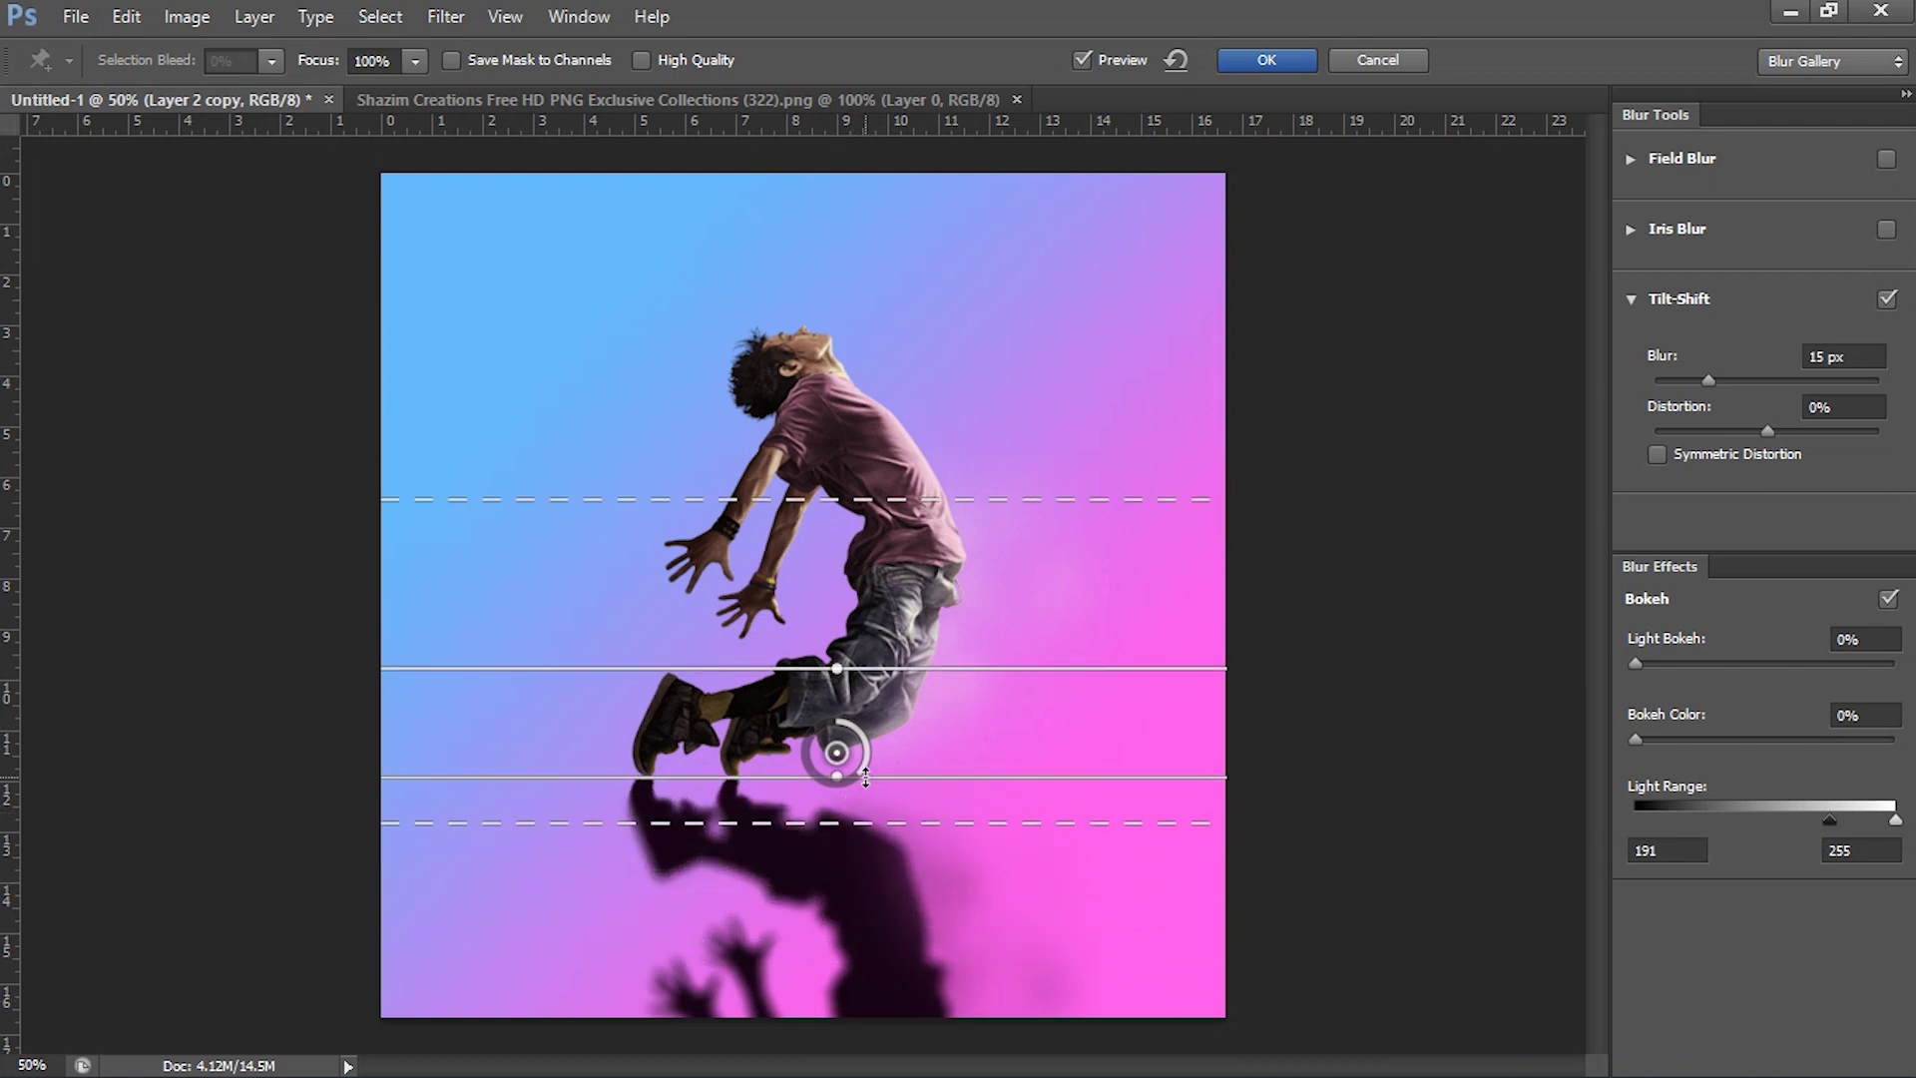
{"action": "left_click_drag", "start_coordinate": [866, 822], "coordinate": [869, 854]}
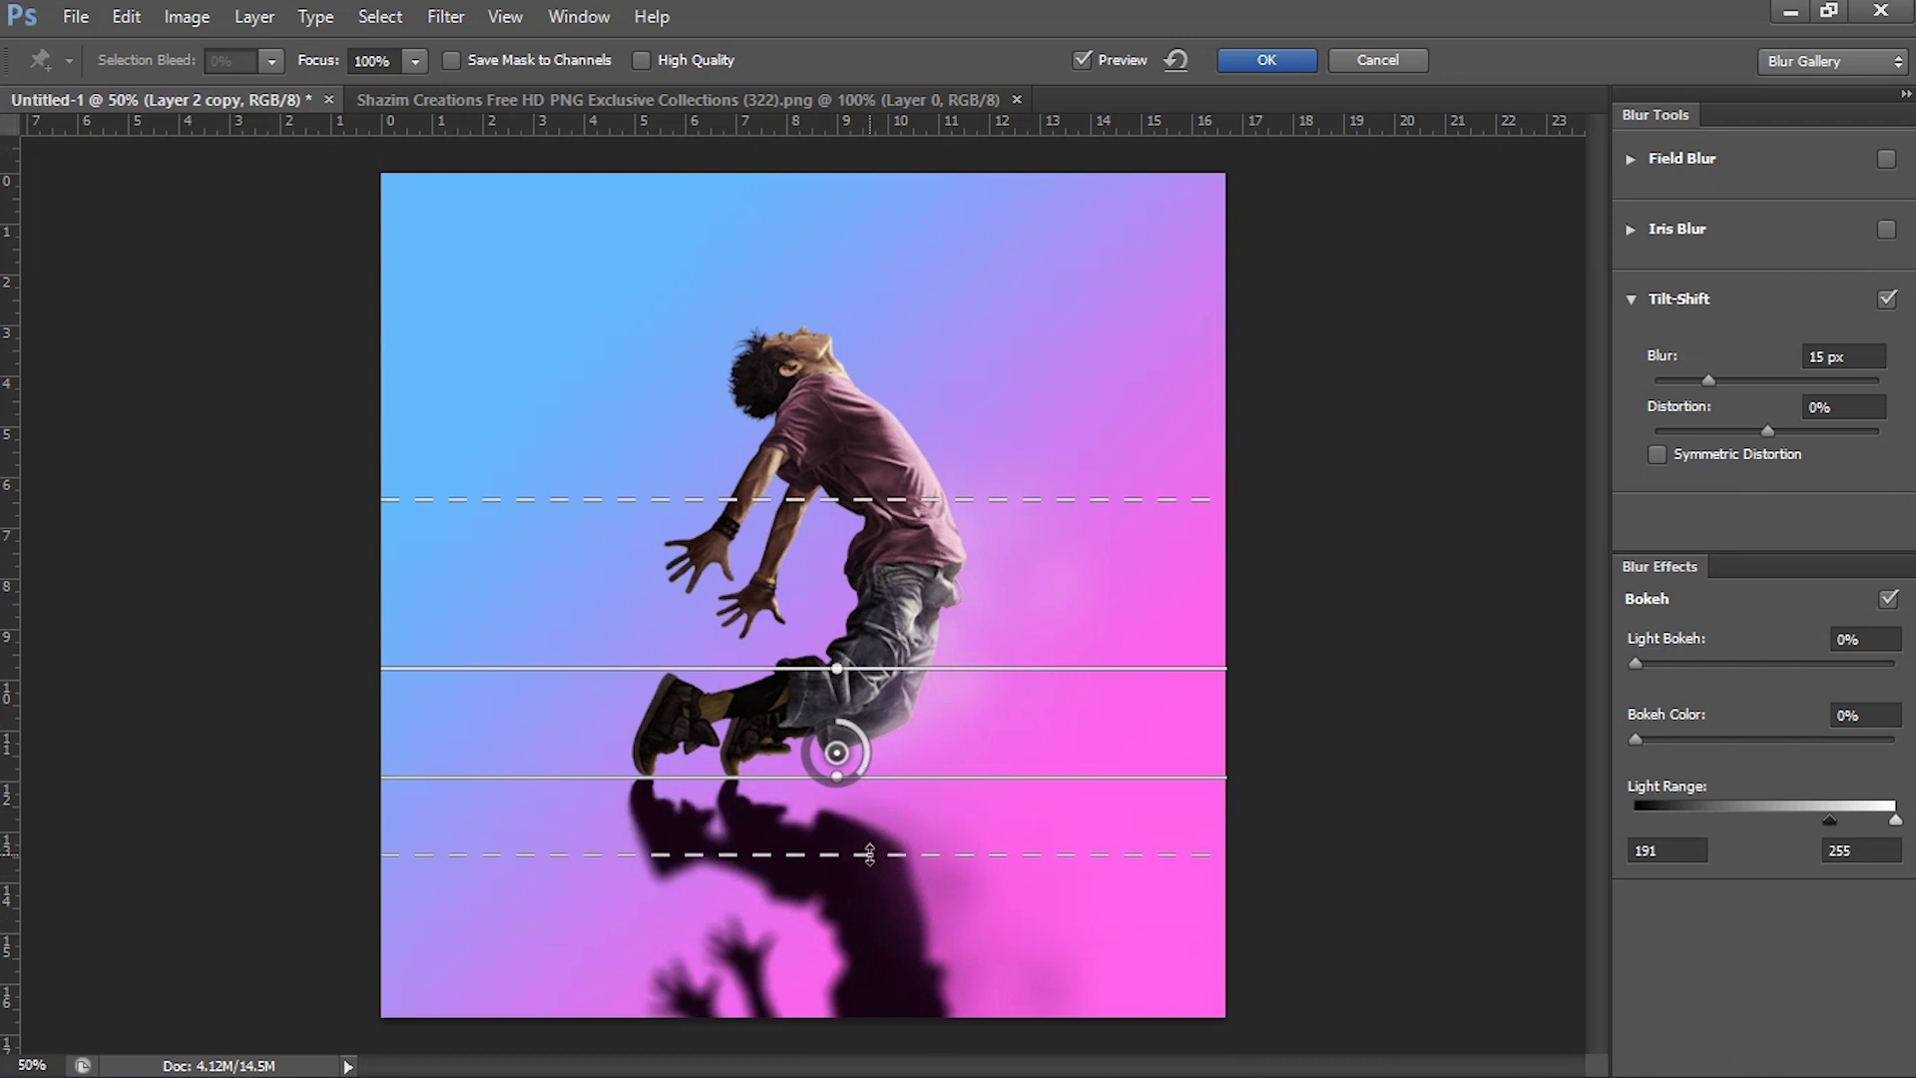
{"action": "left_click", "coordinate": [1270, 60]}
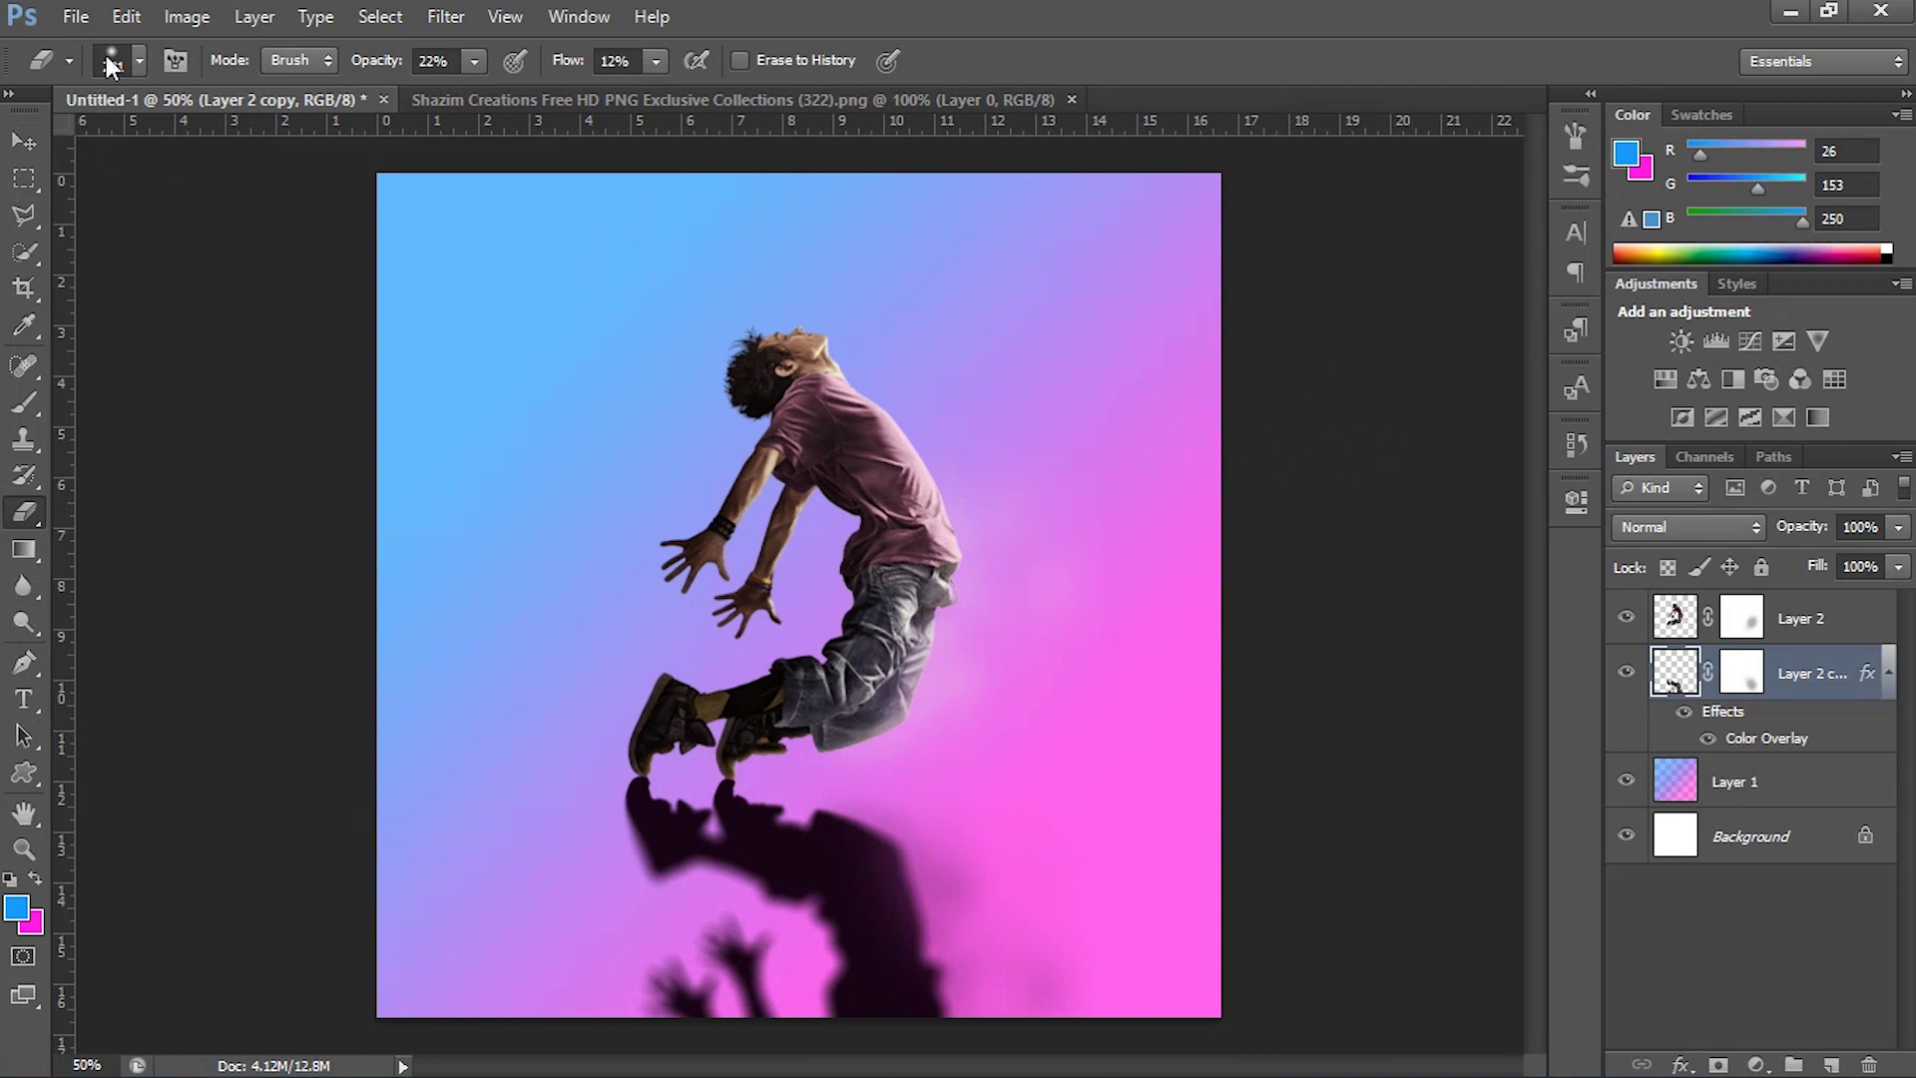
Add a 2.7 px Gaussian Blur to the reflection.
{"action": "left_click", "coordinate": [459, 9]}
{"action": "mouse_move", "coordinate": [460, 299]}
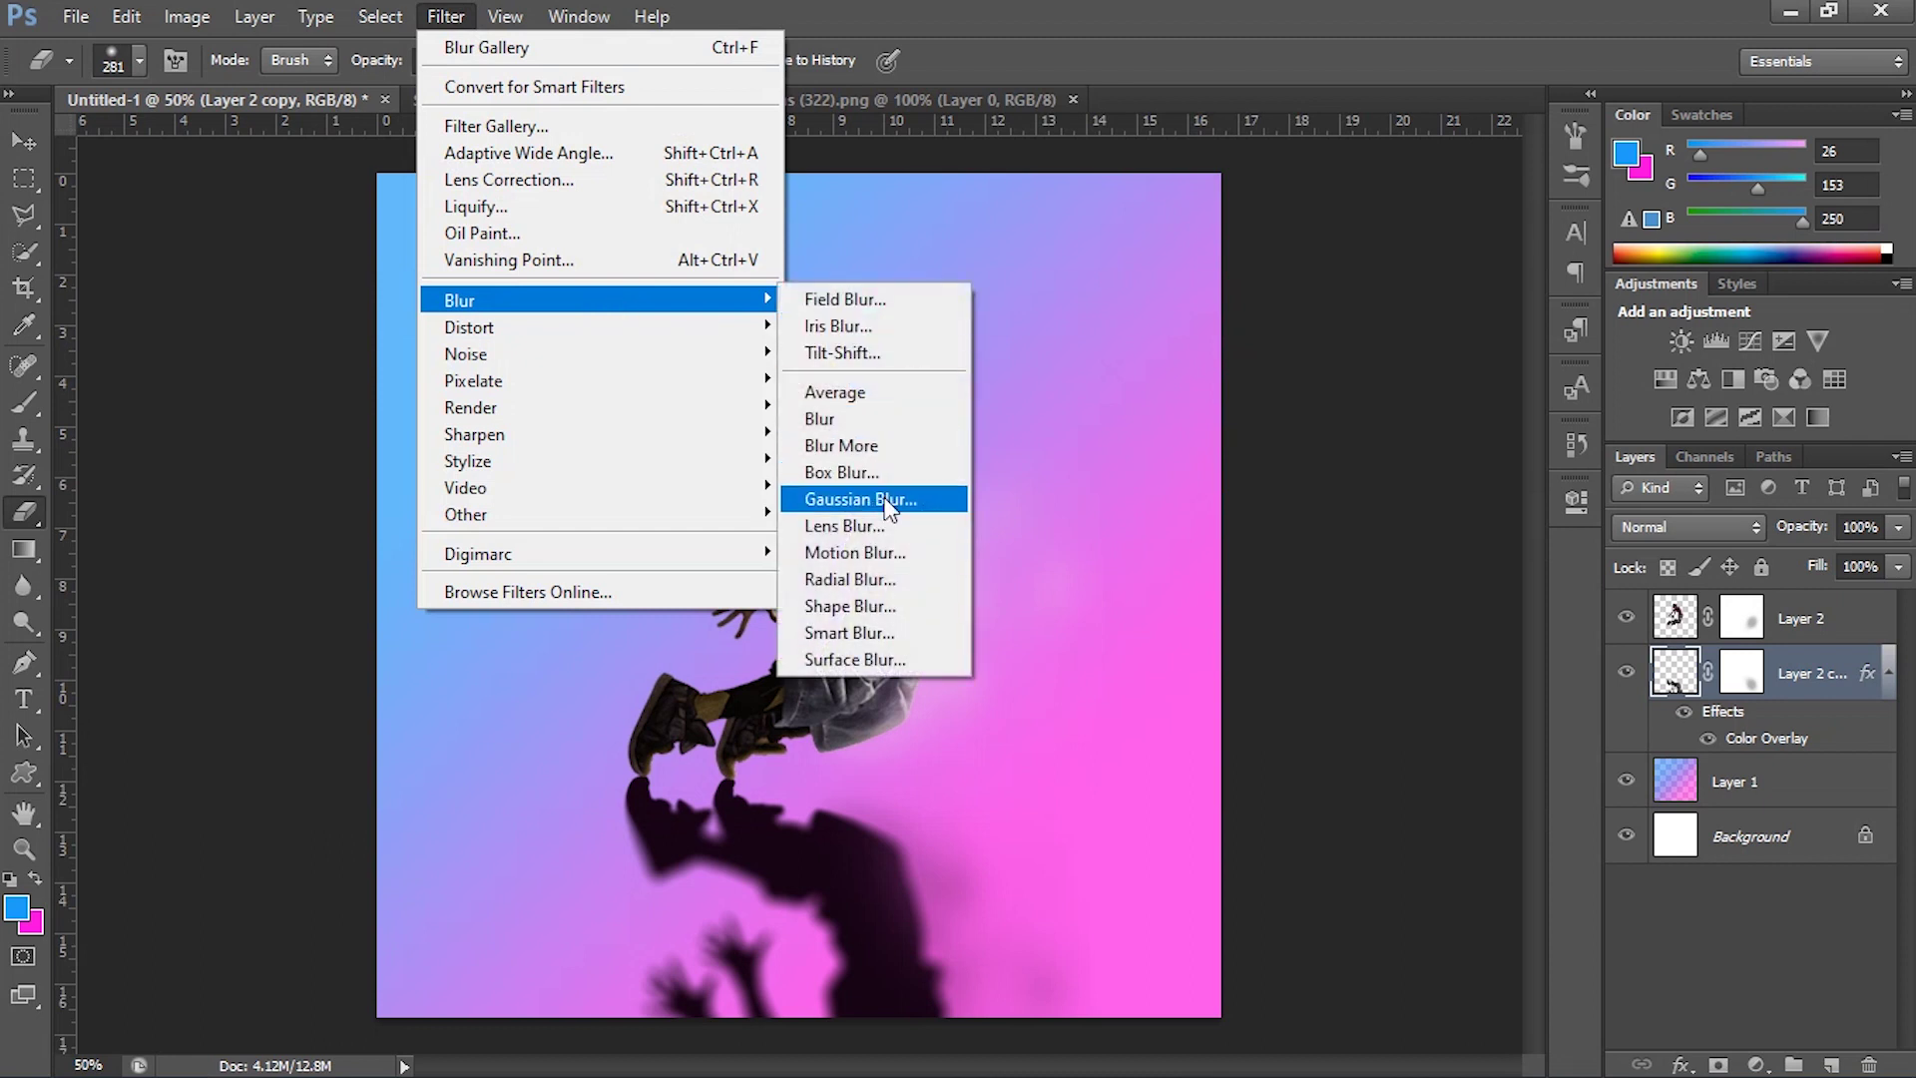
{"action": "left_click", "coordinate": [888, 499]}
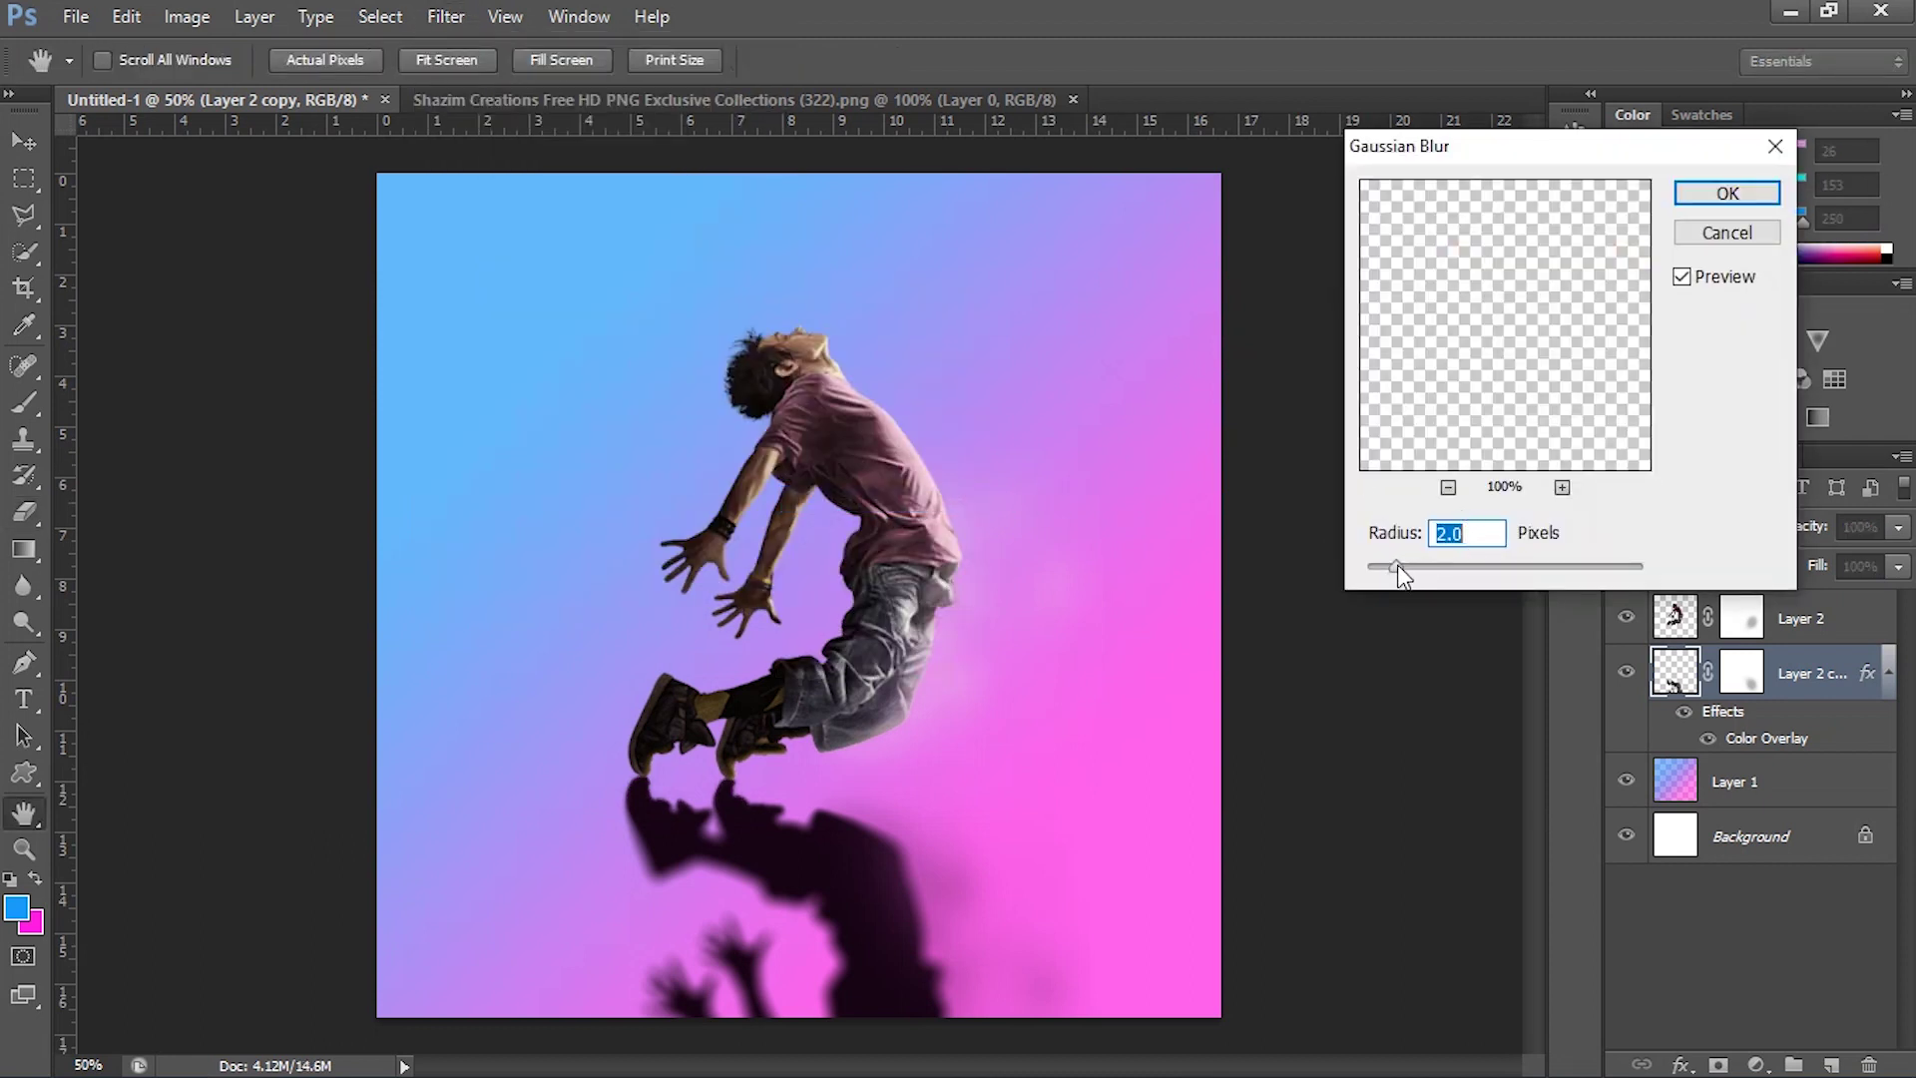
{"action": "left_click_drag", "start_coordinate": [1397, 564], "coordinate": [1402, 567]}
{"action": "left_click", "coordinate": [1722, 205]}
{"action": "key", "text": "e"}
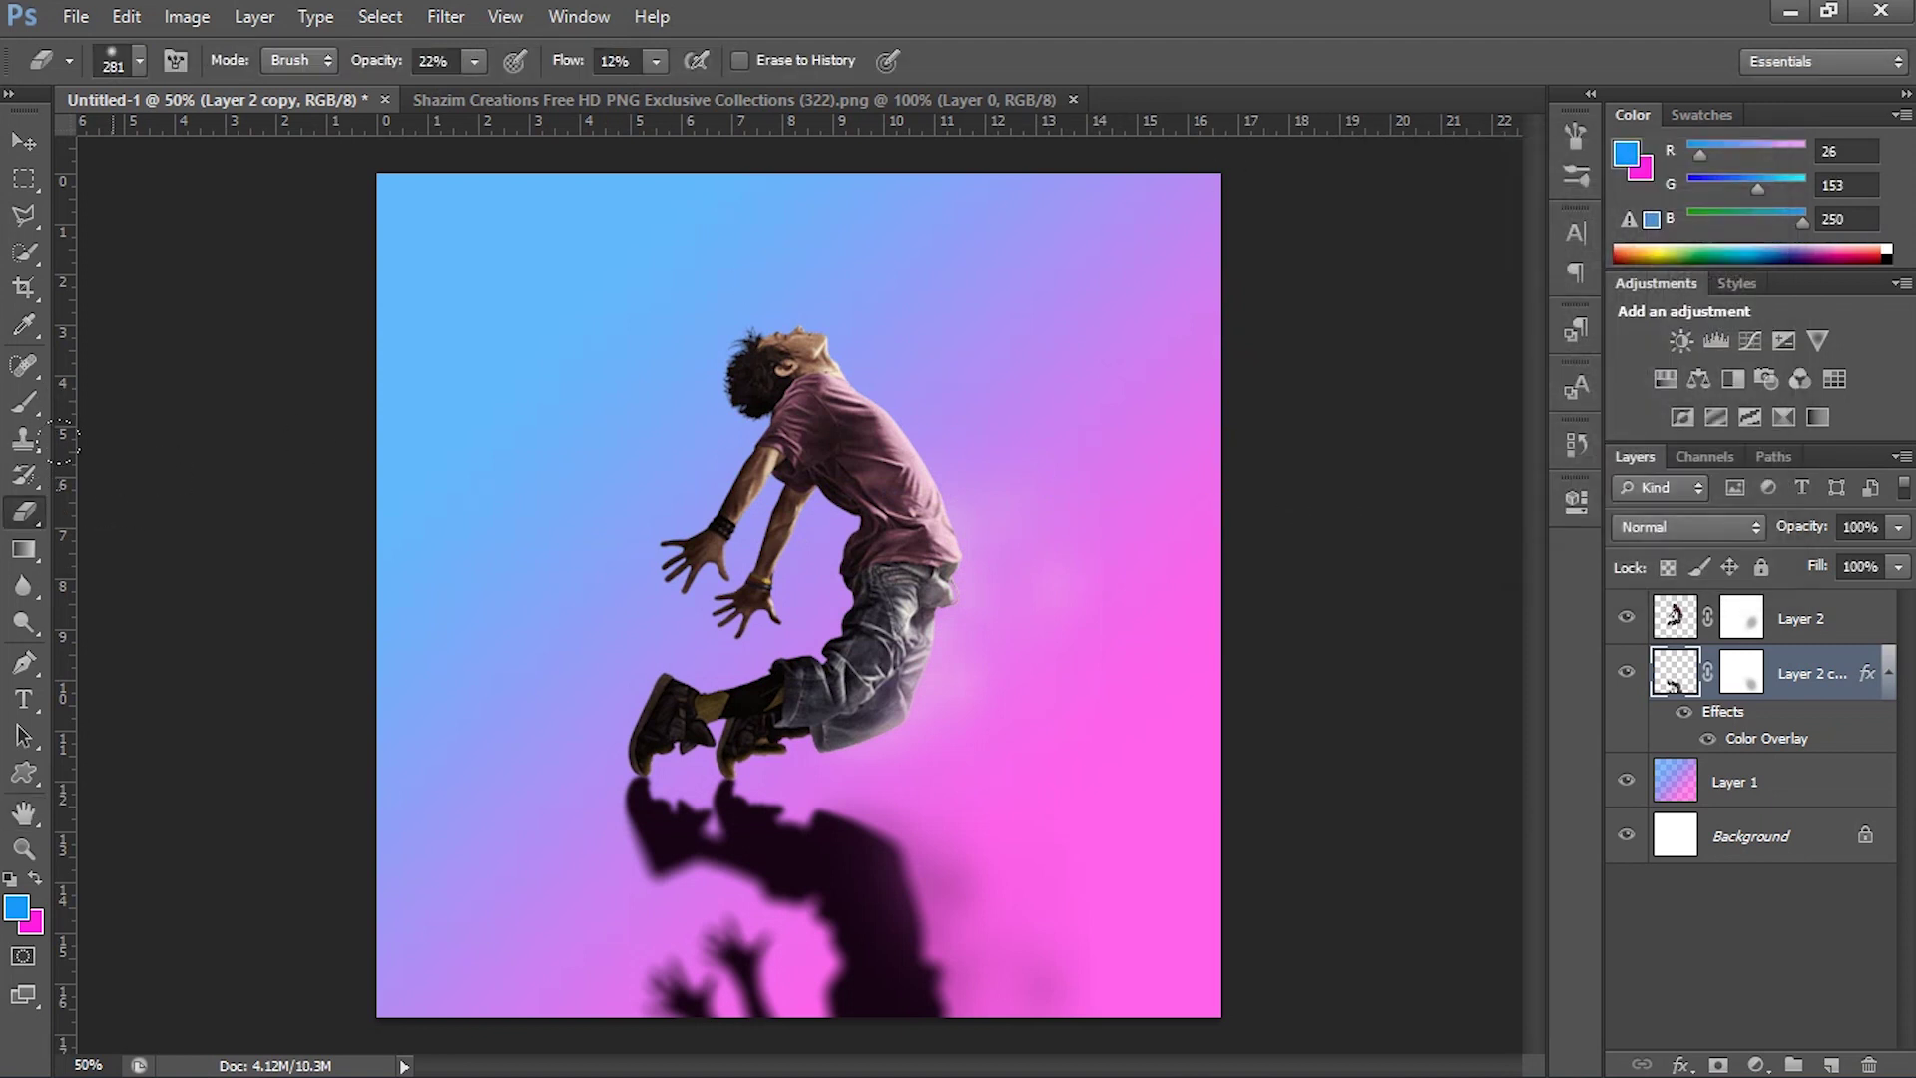
Set a low eraser opacity to lightly fade the reflection into the pink background.
{"action": "left_click", "coordinate": [475, 61]}
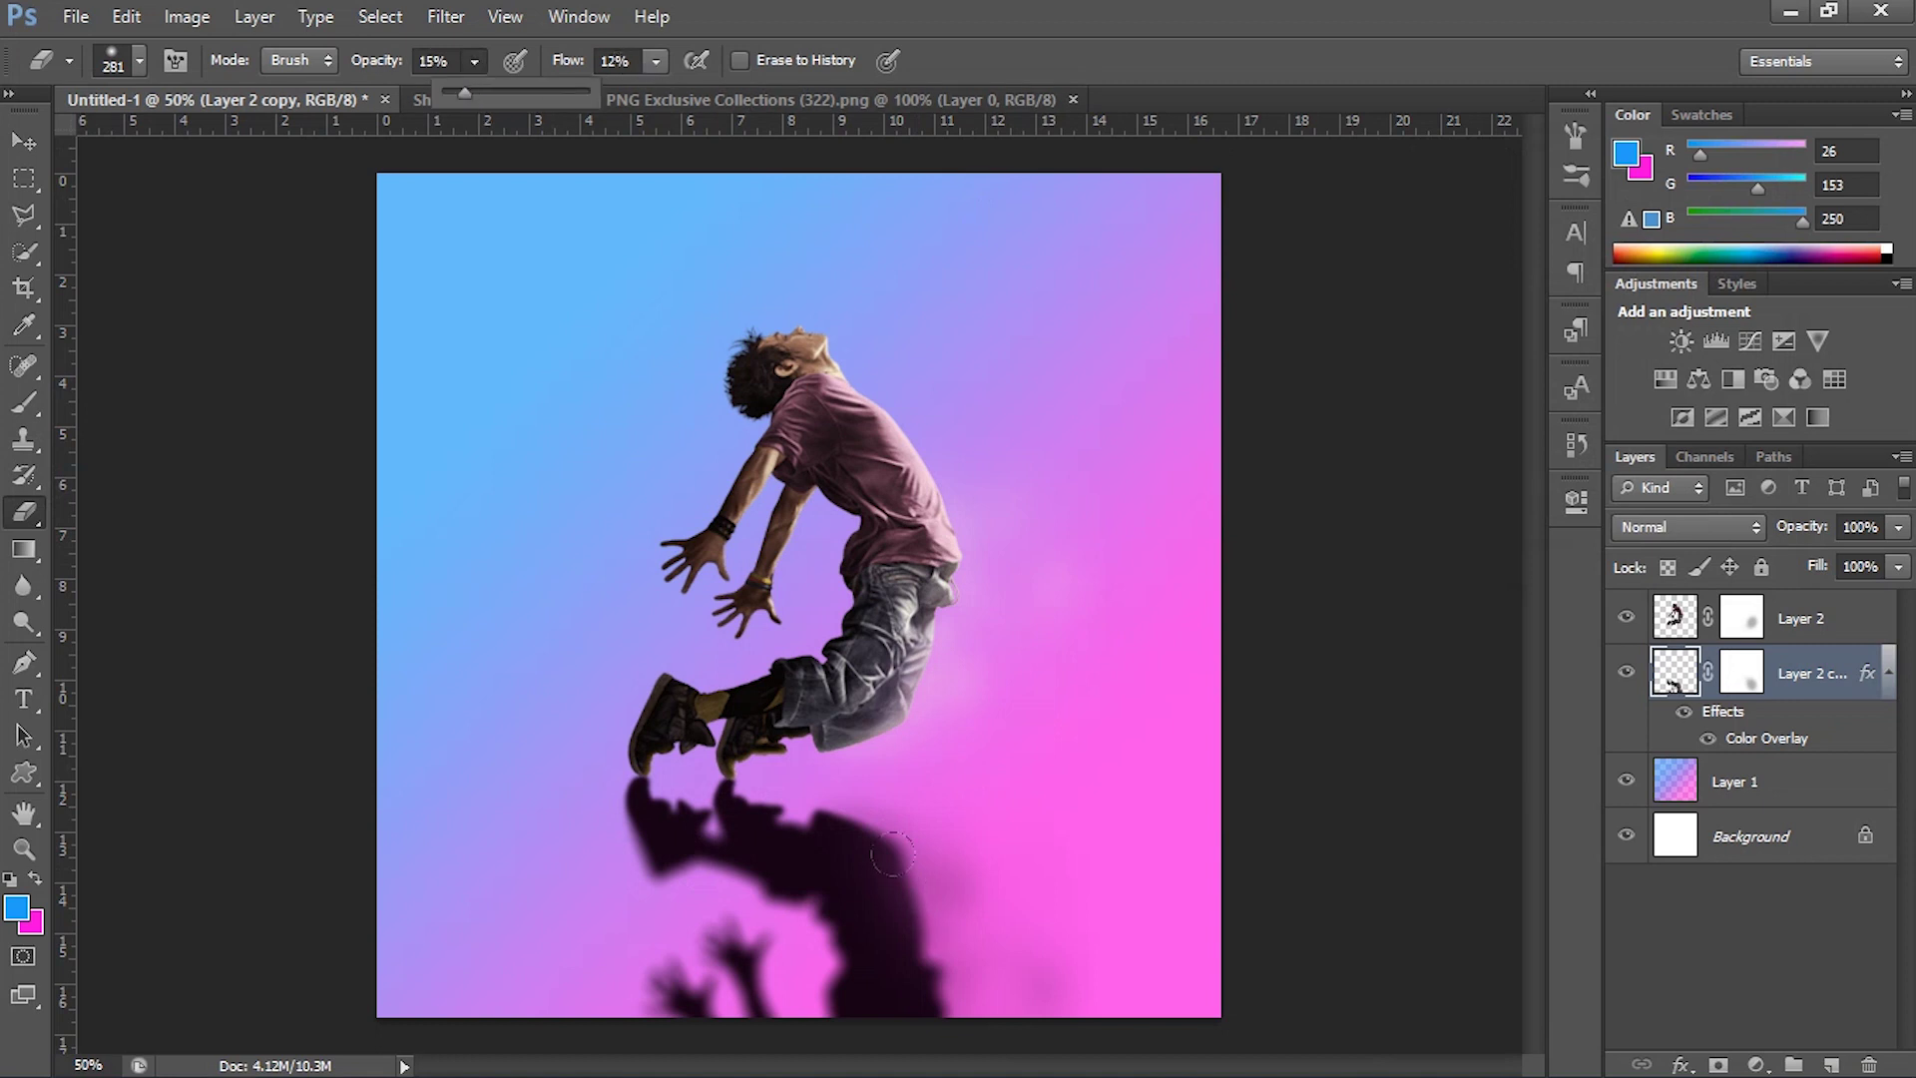
{"action": "left_click", "coordinate": [843, 909]}
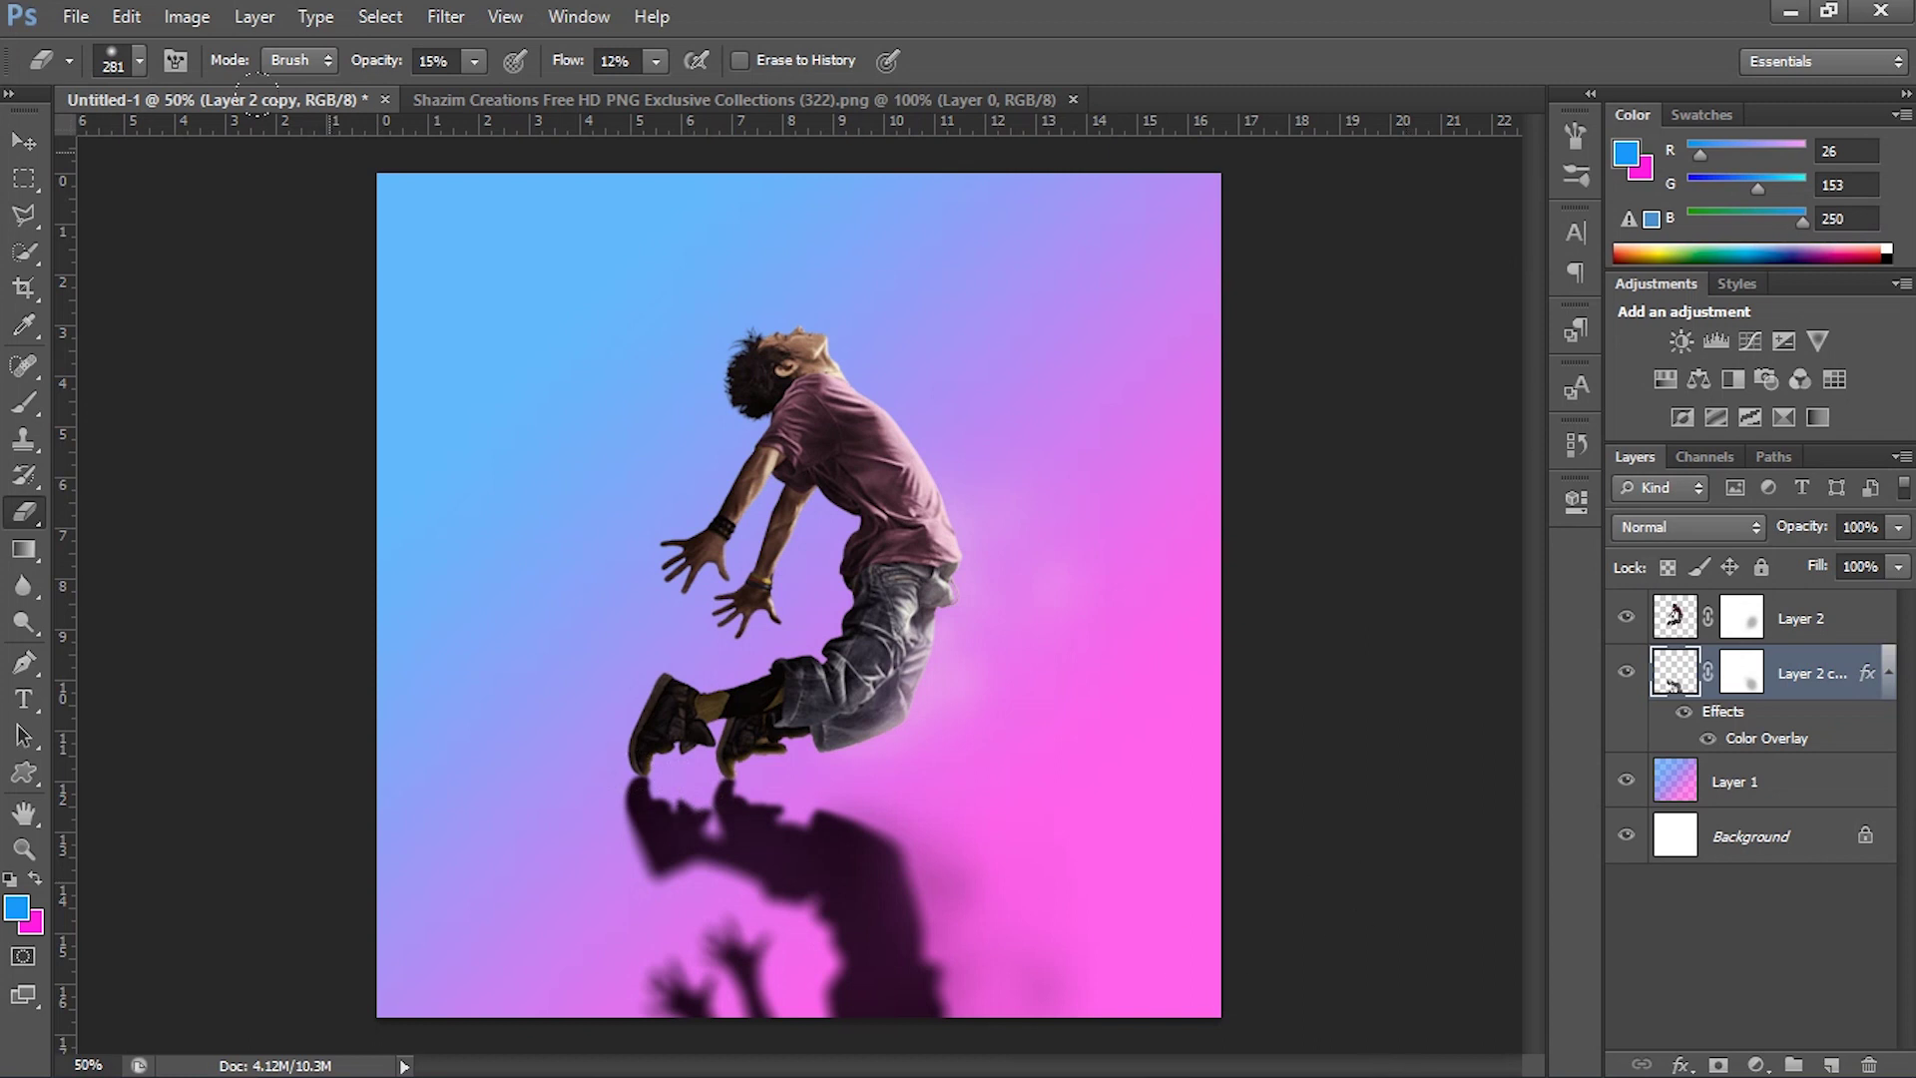
{"action": "left_click", "coordinate": [77, 21]}
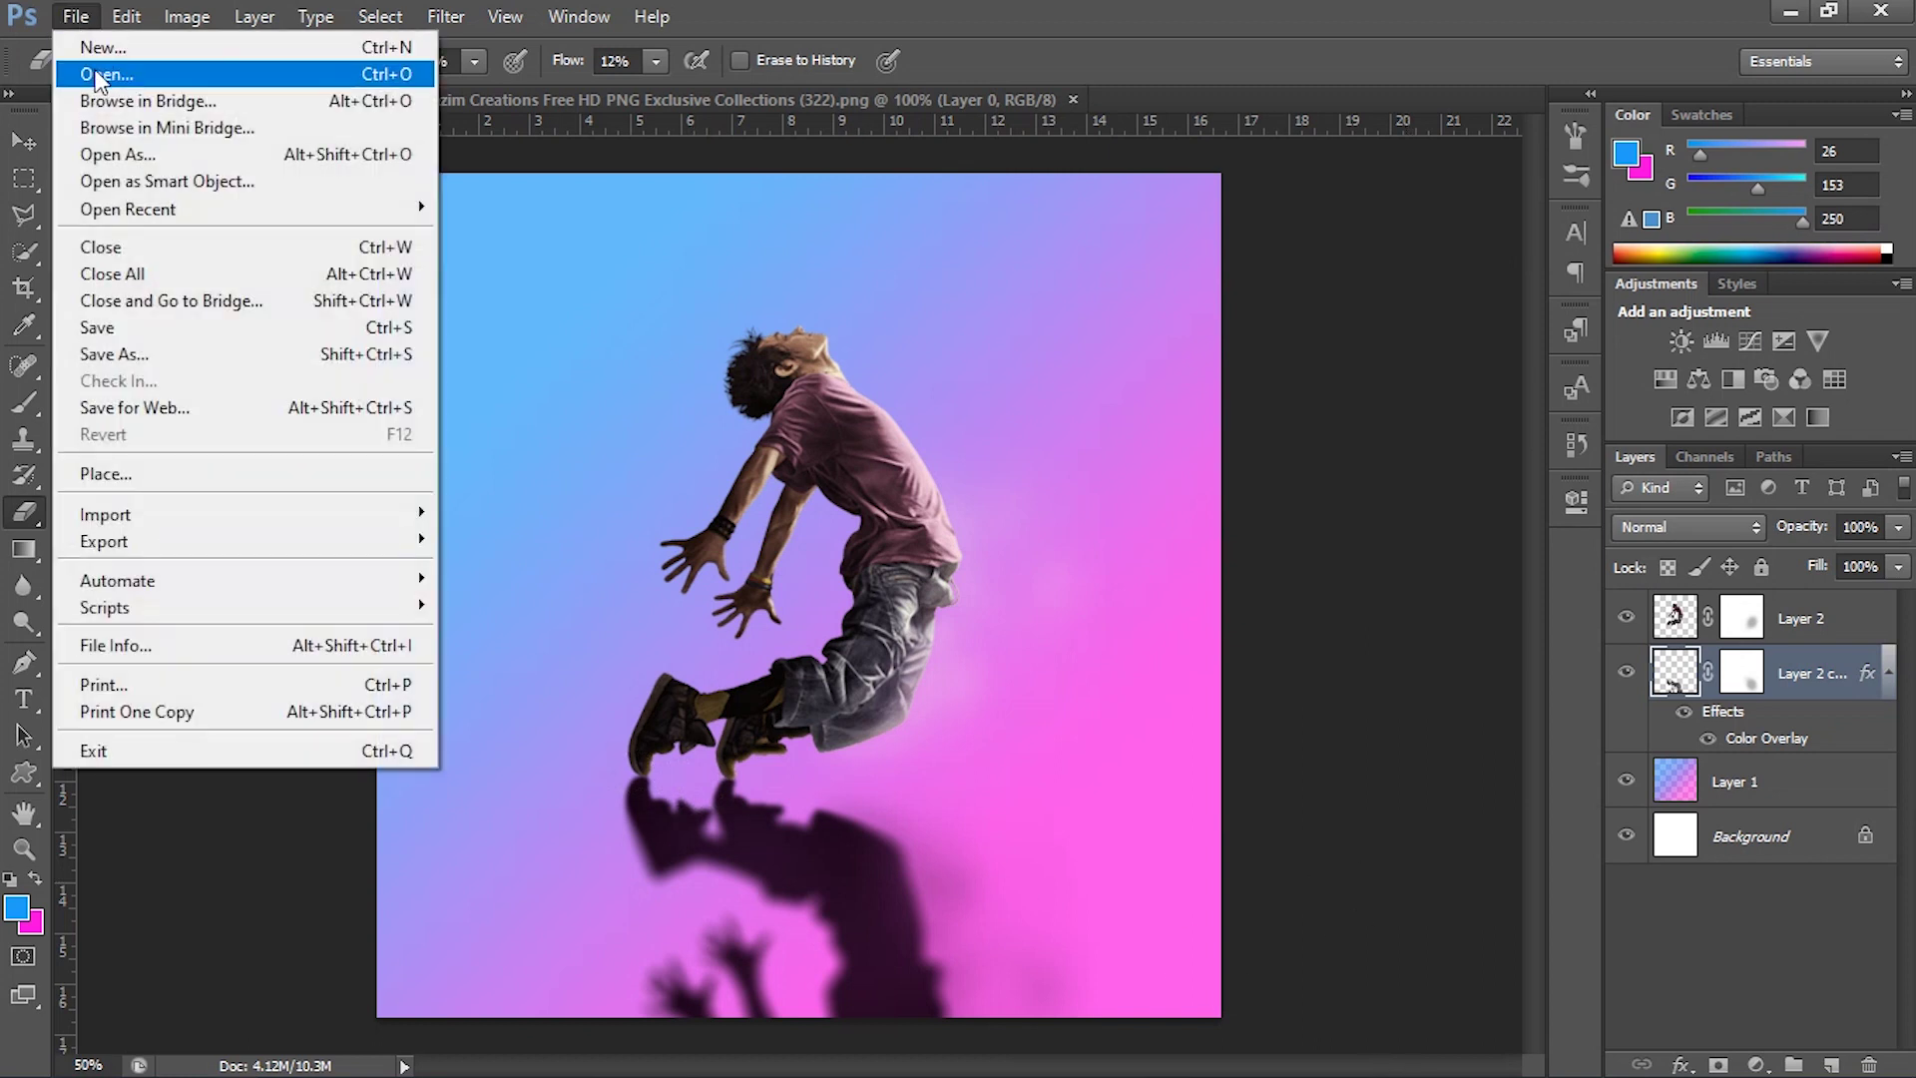
Open the torn-paper PNG and drag it into the Untitled-1 poster.
{"action": "left_click", "coordinate": [97, 76]}
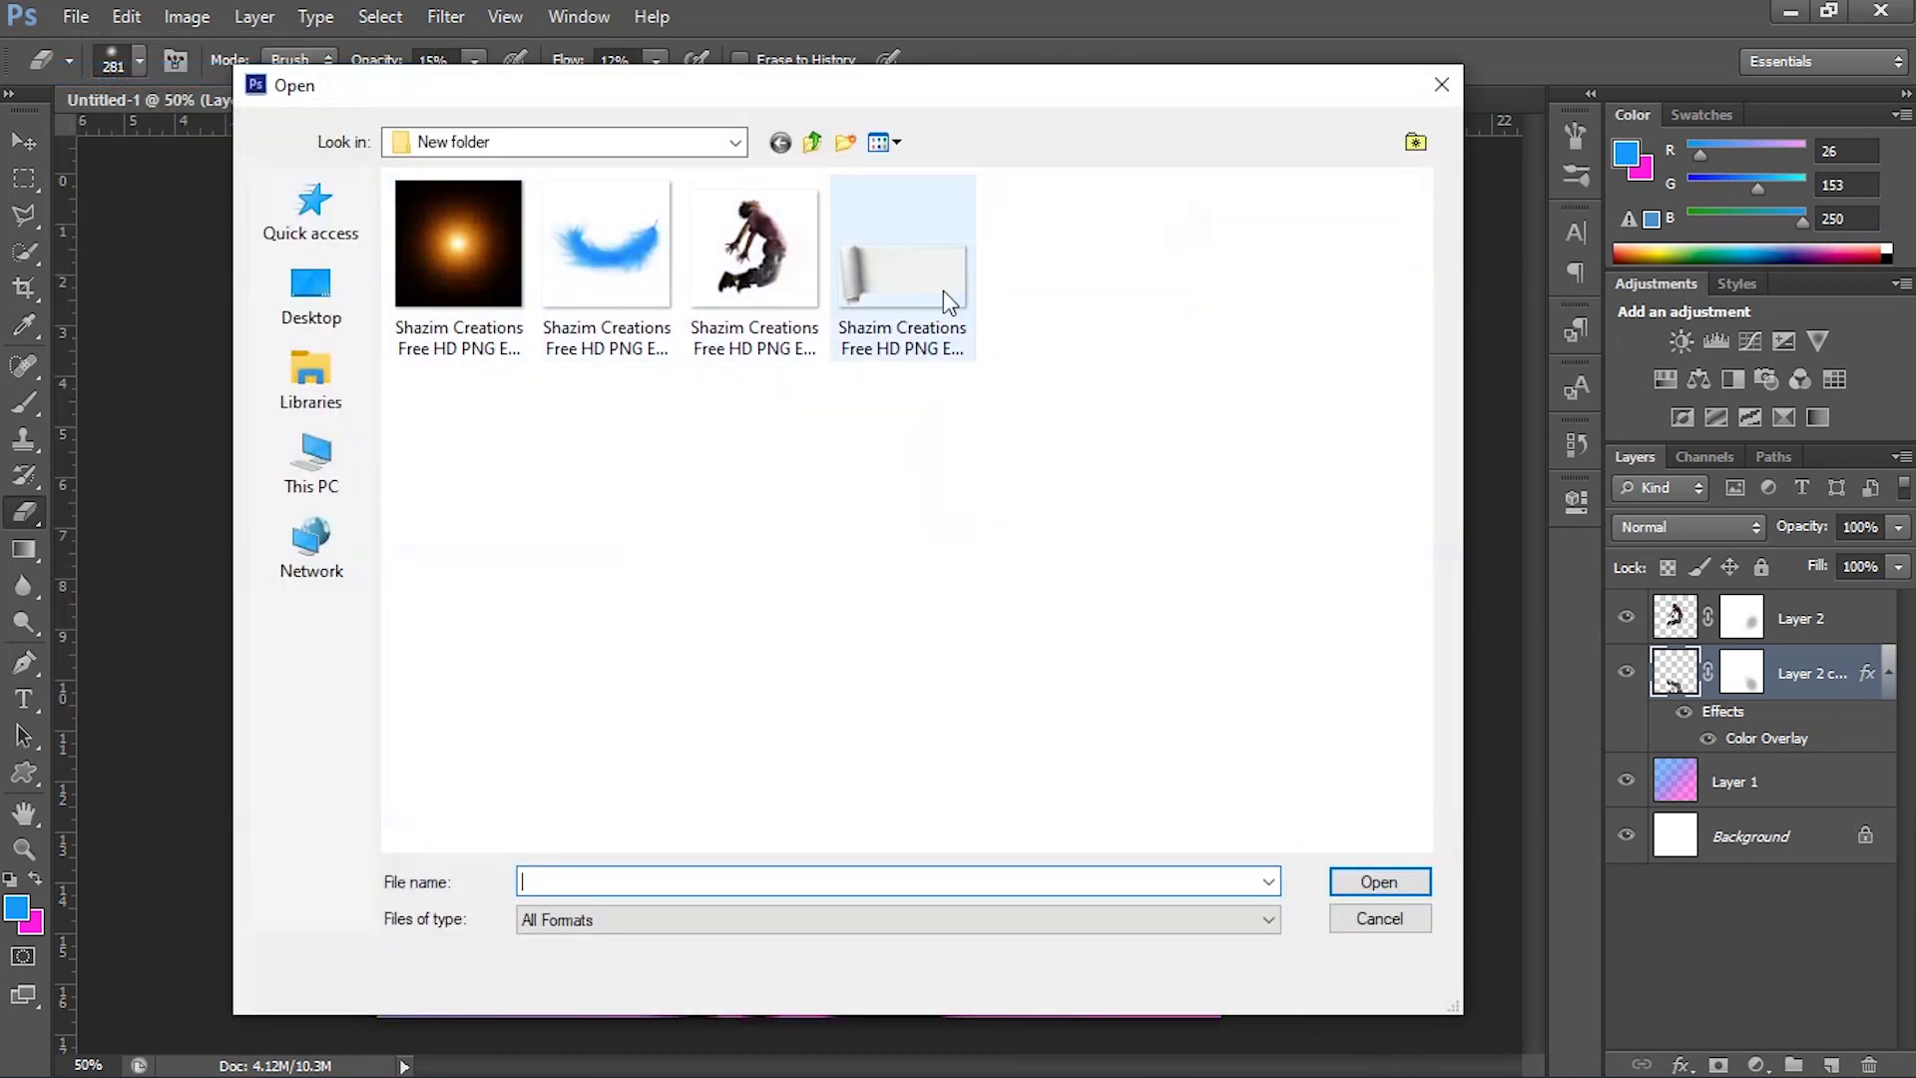
{"action": "left_click", "coordinate": [943, 290]}
{"action": "double_click", "coordinate": [884, 234]}
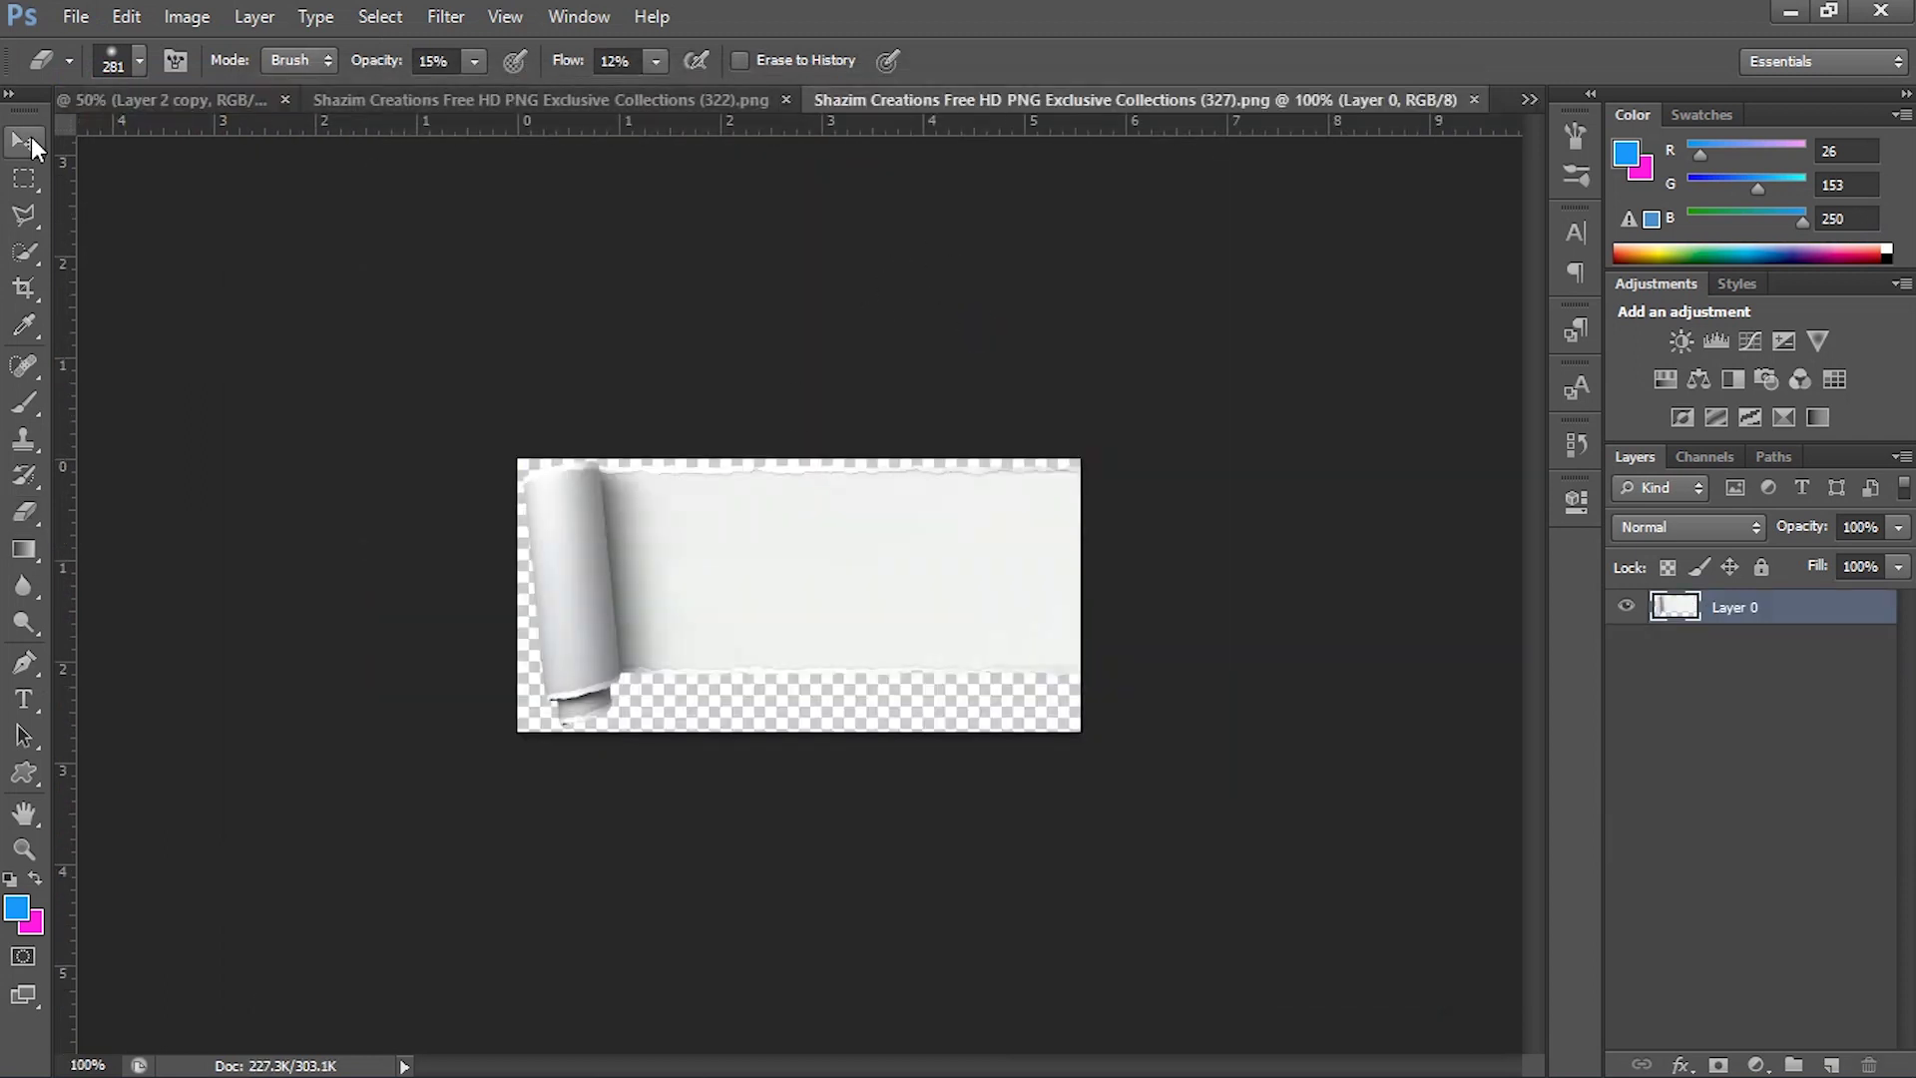
{"action": "left_click", "coordinate": [24, 141]}
{"action": "mouse_move", "coordinate": [940, 531]}
{"action": "left_mouse_down"}
{"action": "mouse_move", "coordinate": [155, 108]}
{"action": "mouse_move", "coordinate": [247, 155]}
{"action": "left_mouse_up"}
{"action": "left_click_drag", "start_coordinate": [764, 494], "coordinate": [764, 499]}
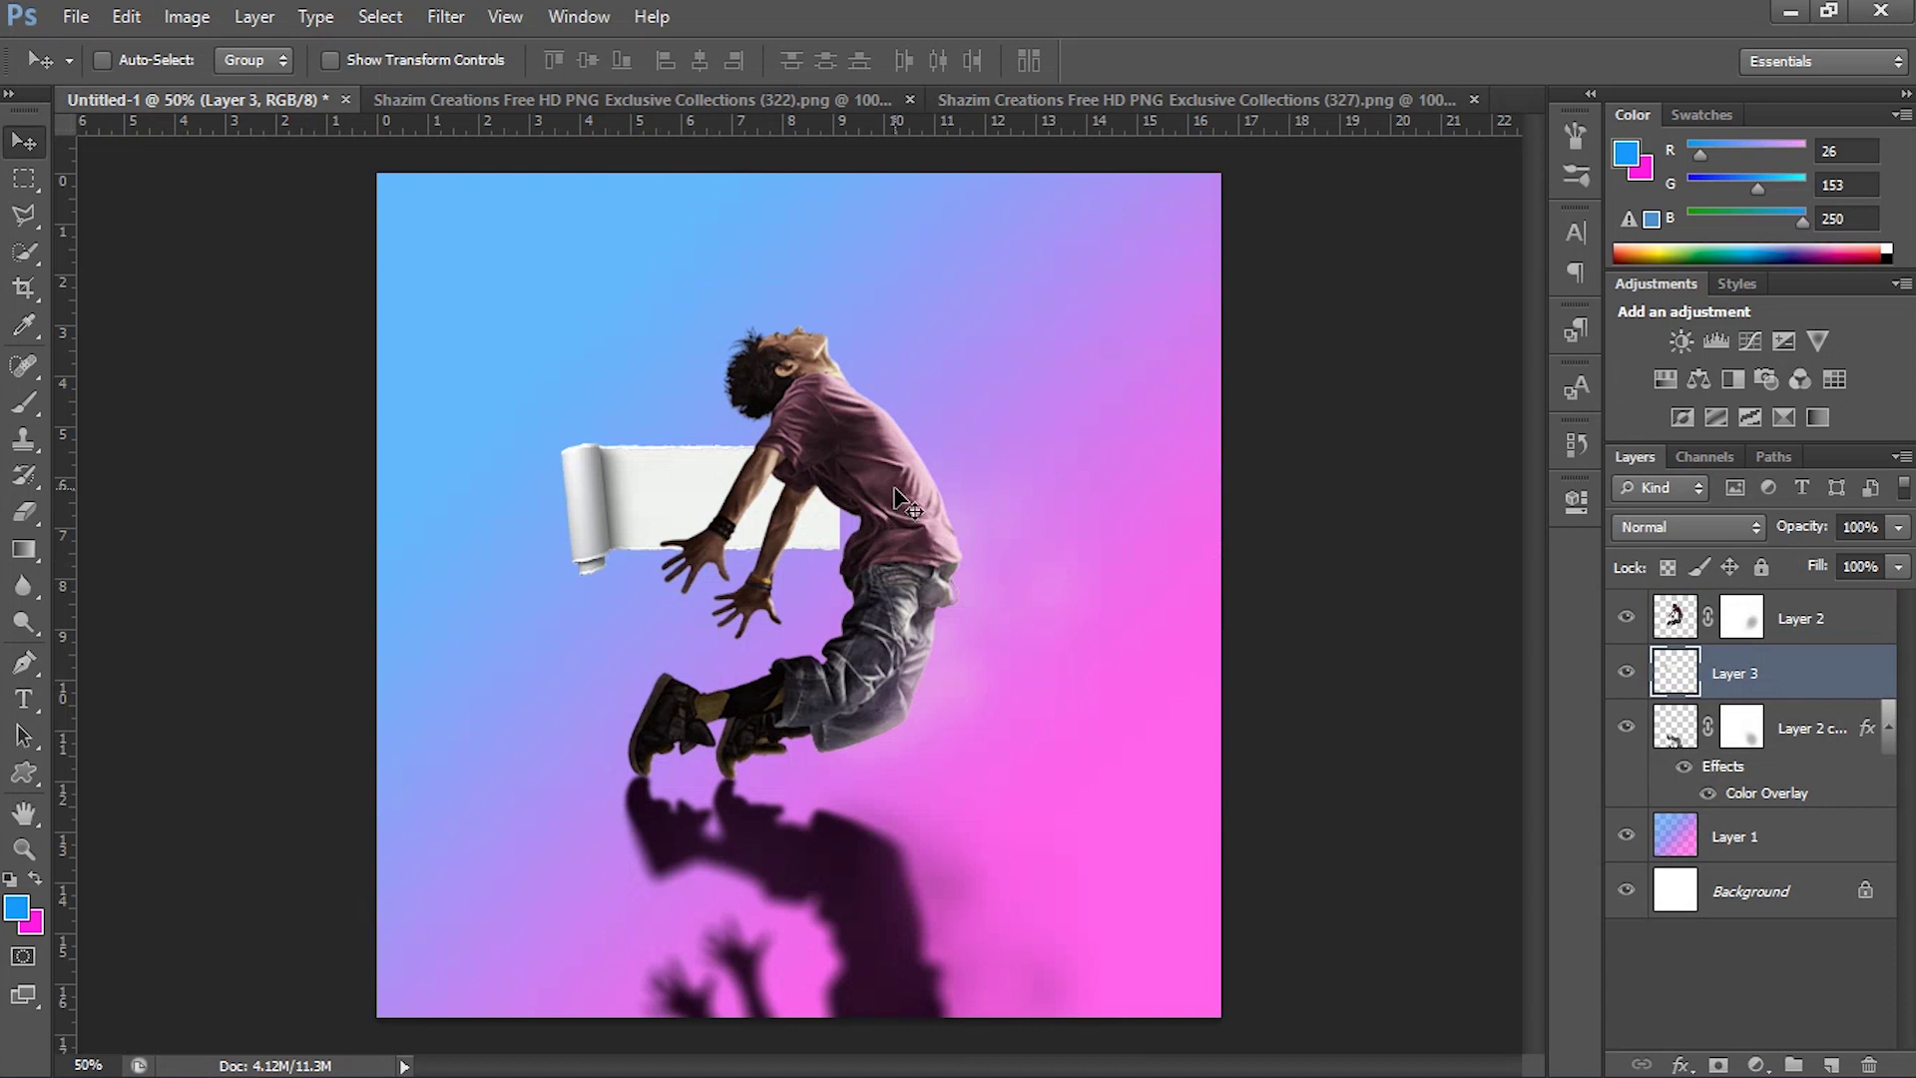
Enlarge and tilt the torn-paper strip about 7.6°, stretching it across the poster behind the boy.
{"action": "key", "text": "ctrl+t"}
{"action": "mouse_move", "coordinate": [850, 437]}
{"action": "left_mouse_down"}
{"action": "mouse_move", "coordinate": [1160, 287]}
{"action": "mouse_move", "coordinate": [1147, 299]}
{"action": "mouse_move", "coordinate": [1157, 217]}
{"action": "left_mouse_up"}
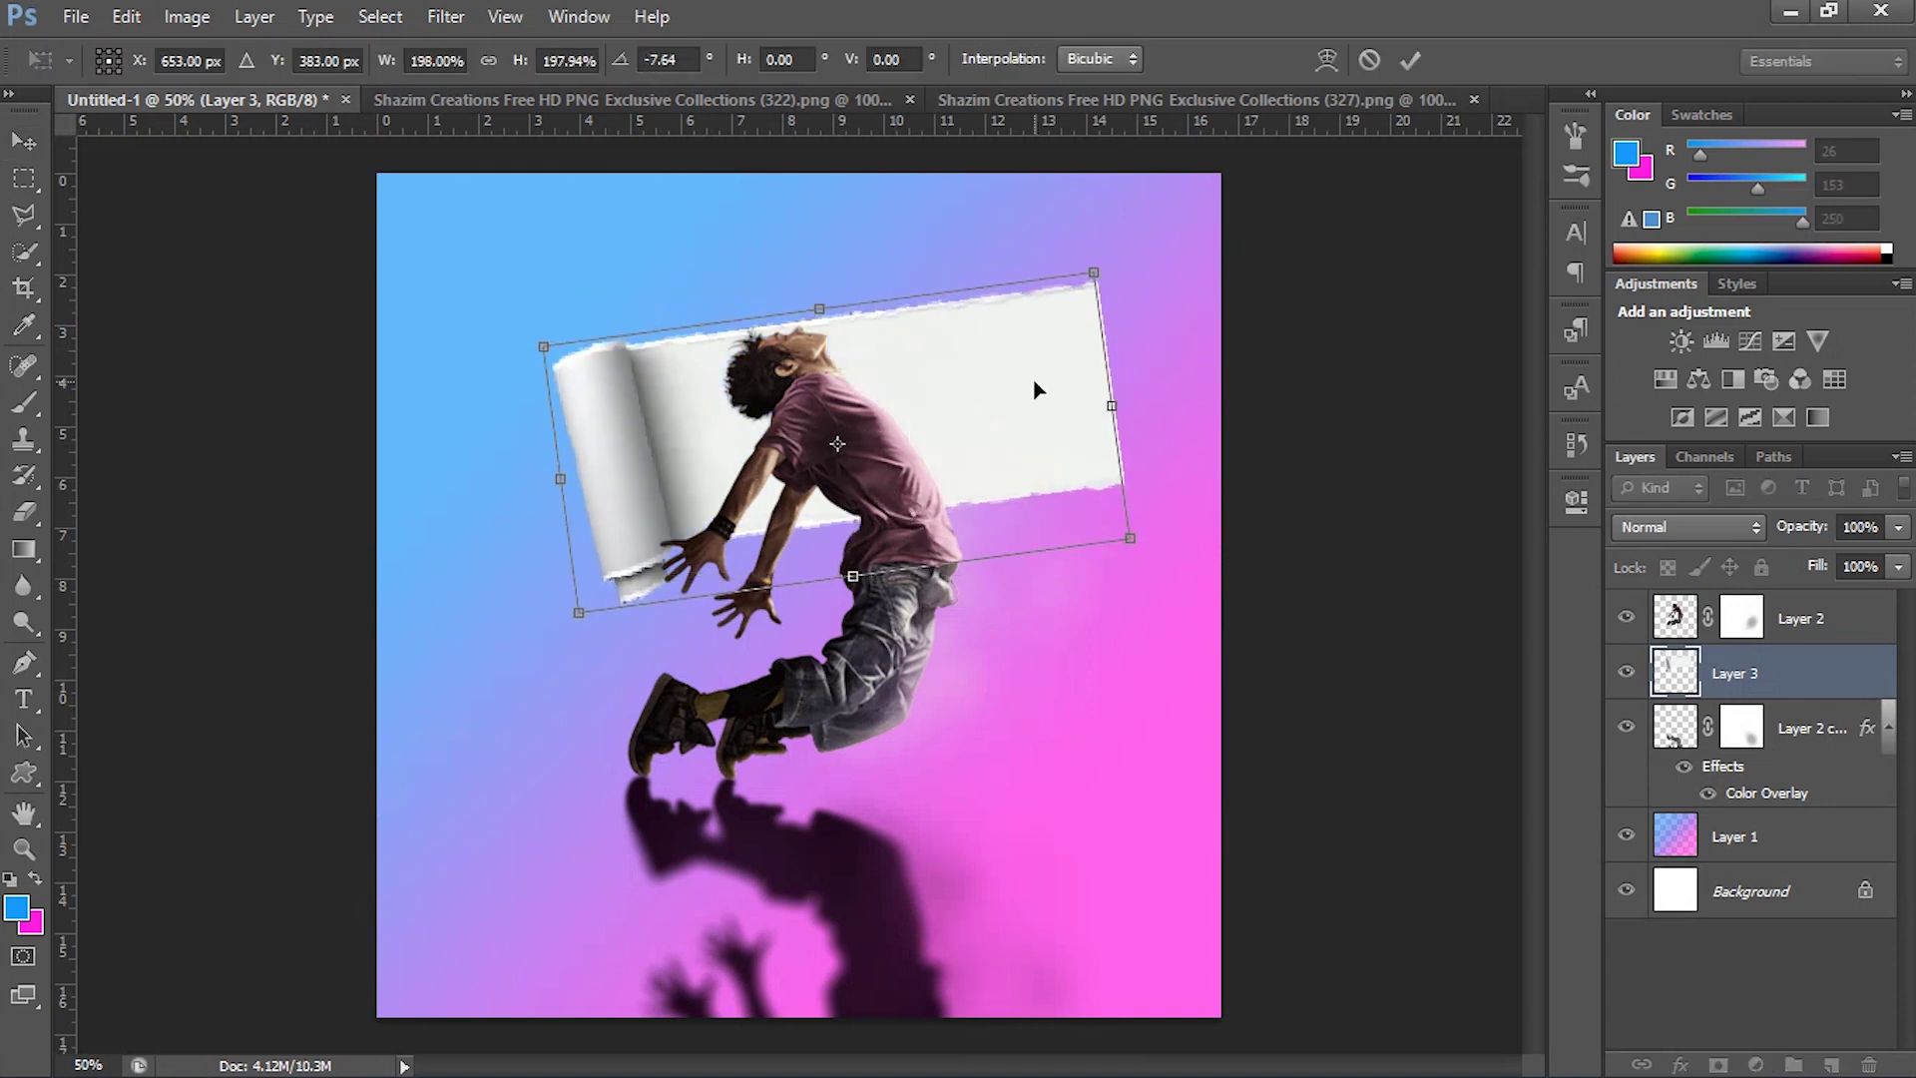
{"action": "left_click_drag", "start_coordinate": [1057, 296], "coordinate": [827, 431]}
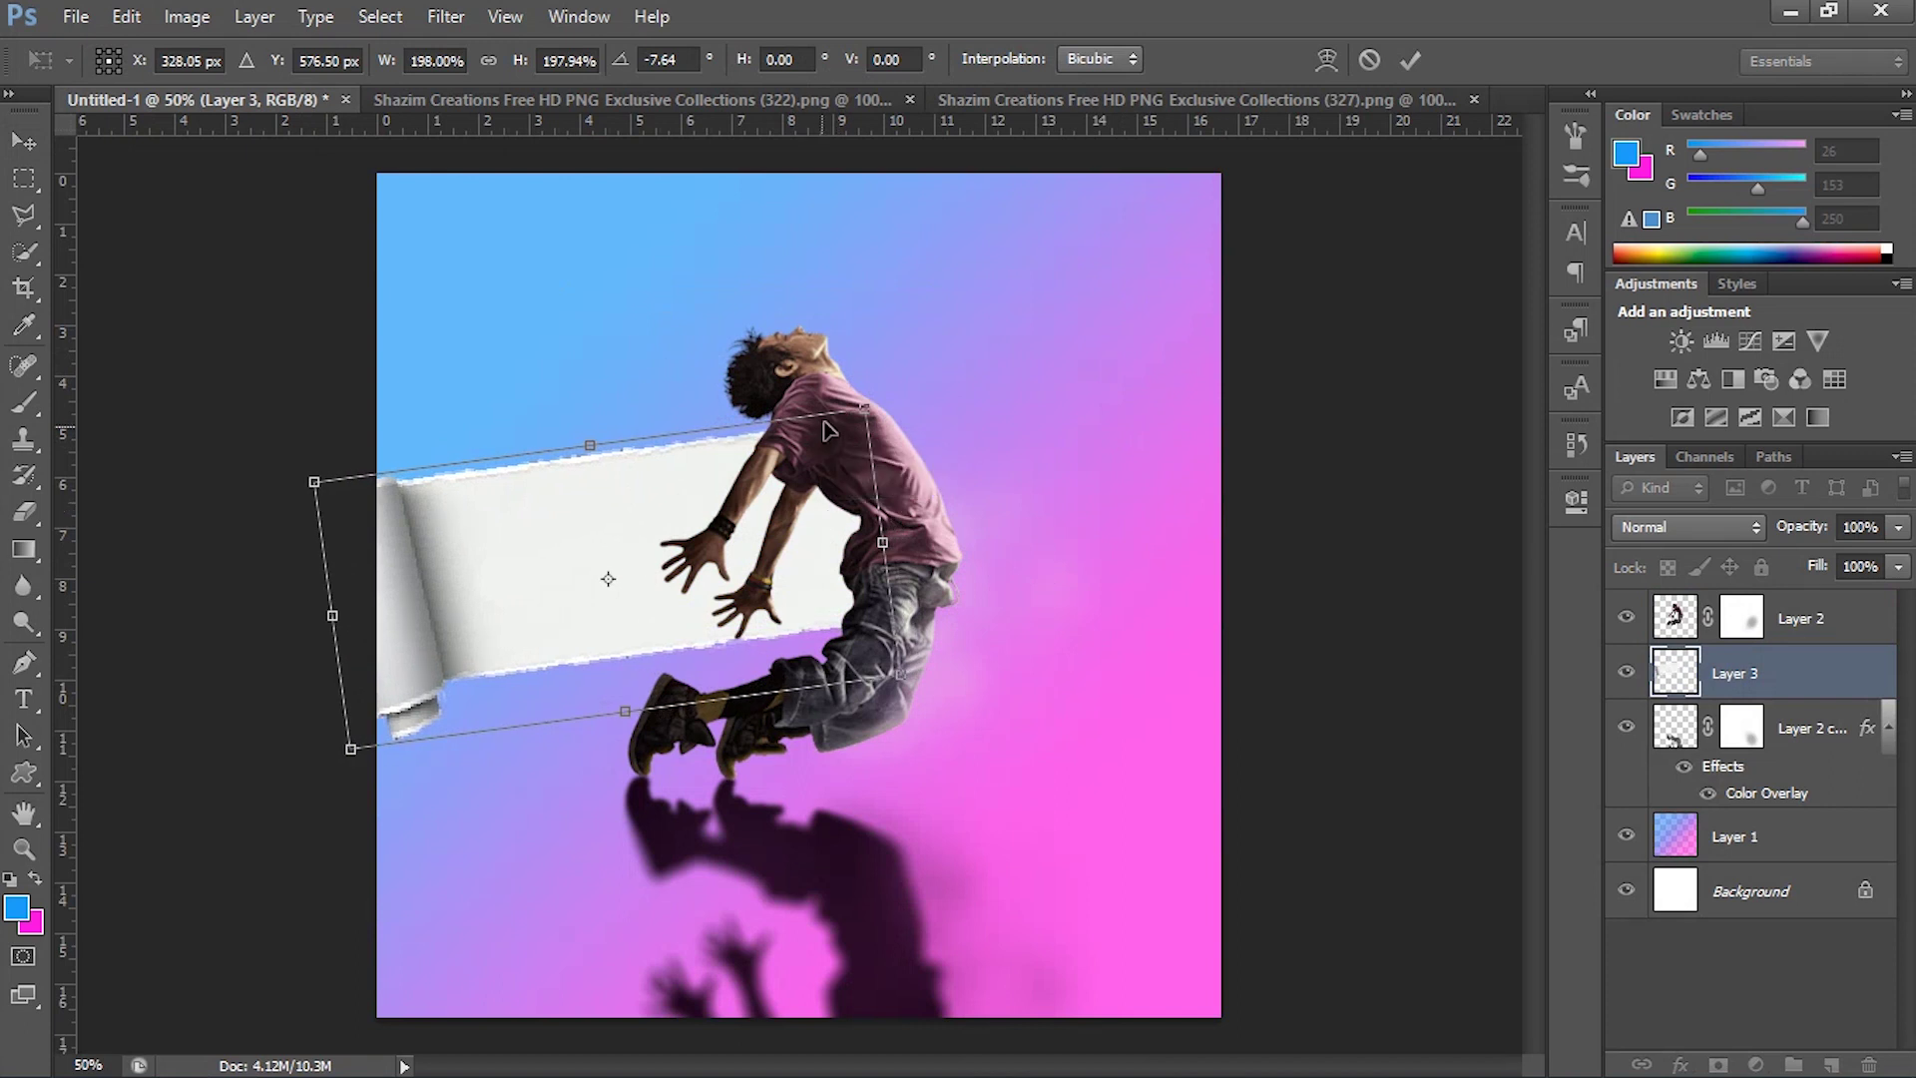
{"action": "left_click_drag", "start_coordinate": [882, 542], "coordinate": [1262, 491]}
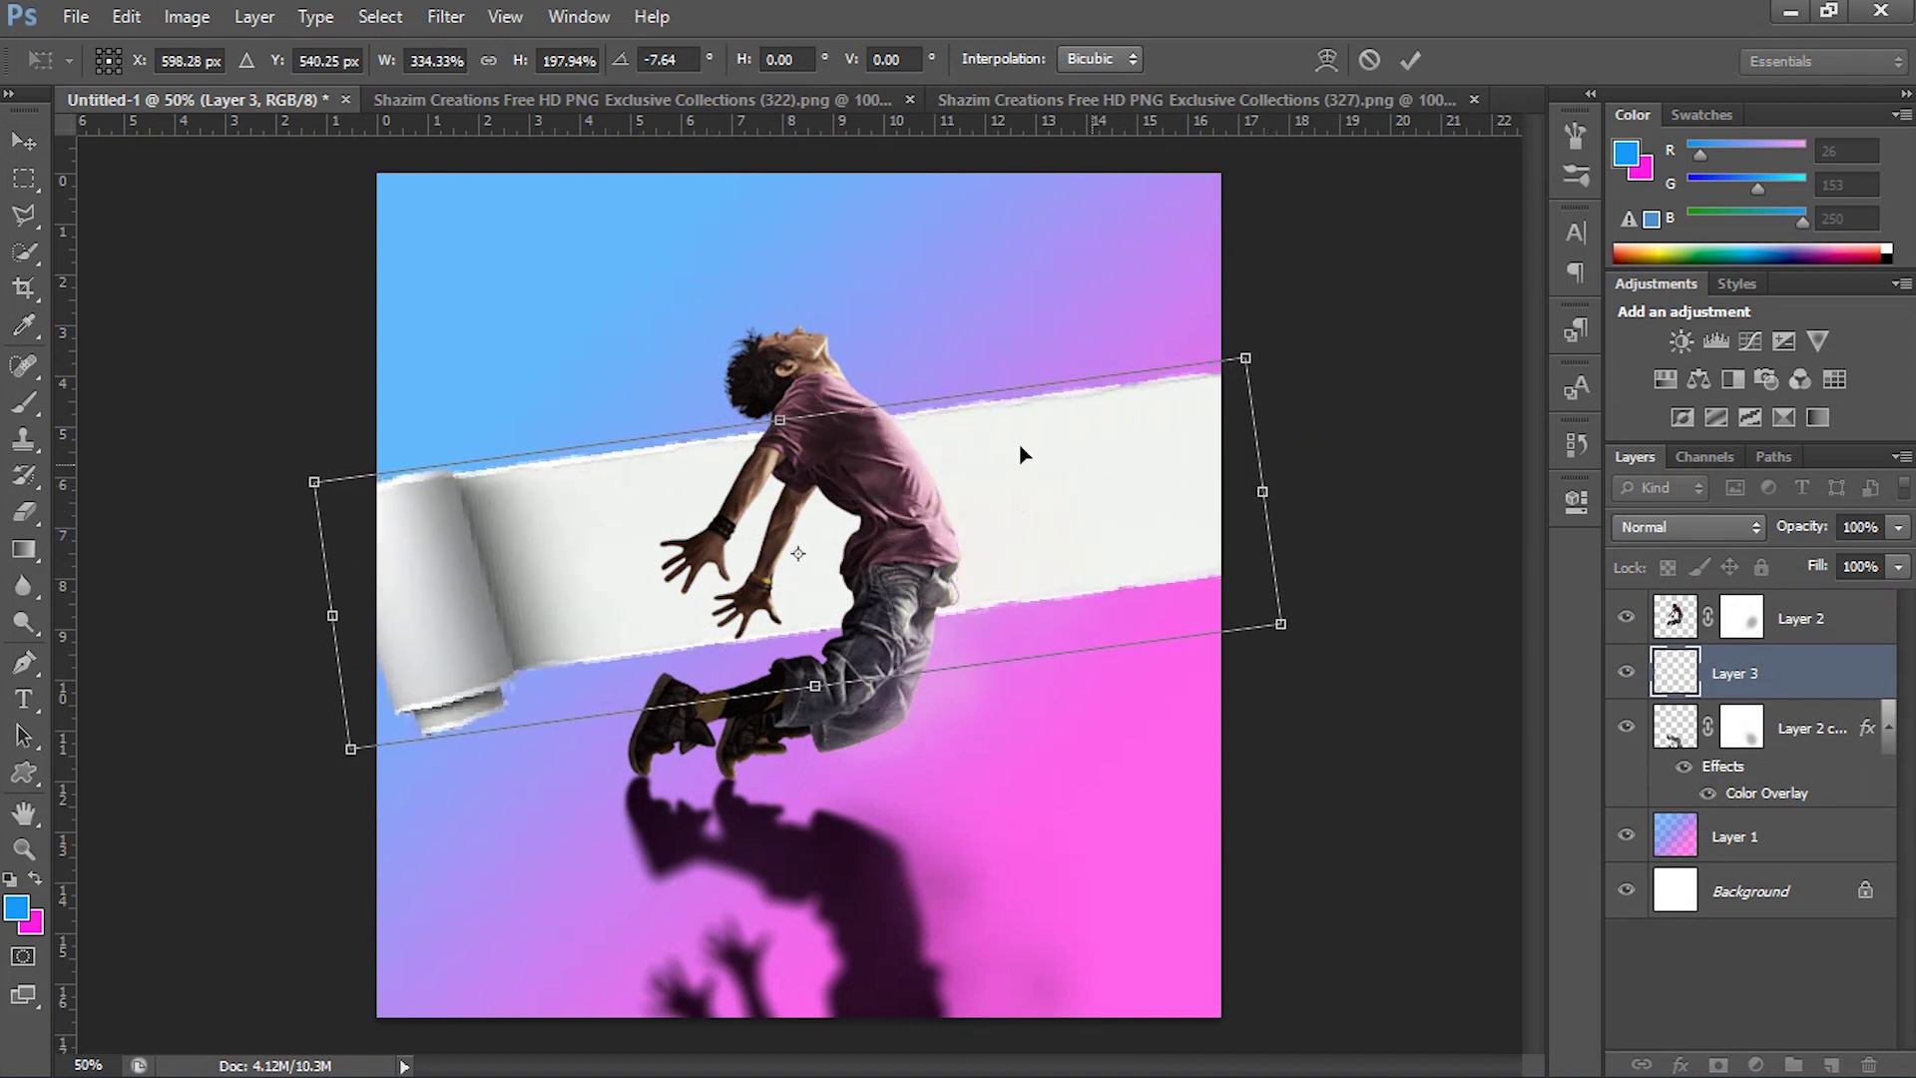
{"action": "left_click_drag", "start_coordinate": [1245, 357], "coordinate": [1225, 399]}
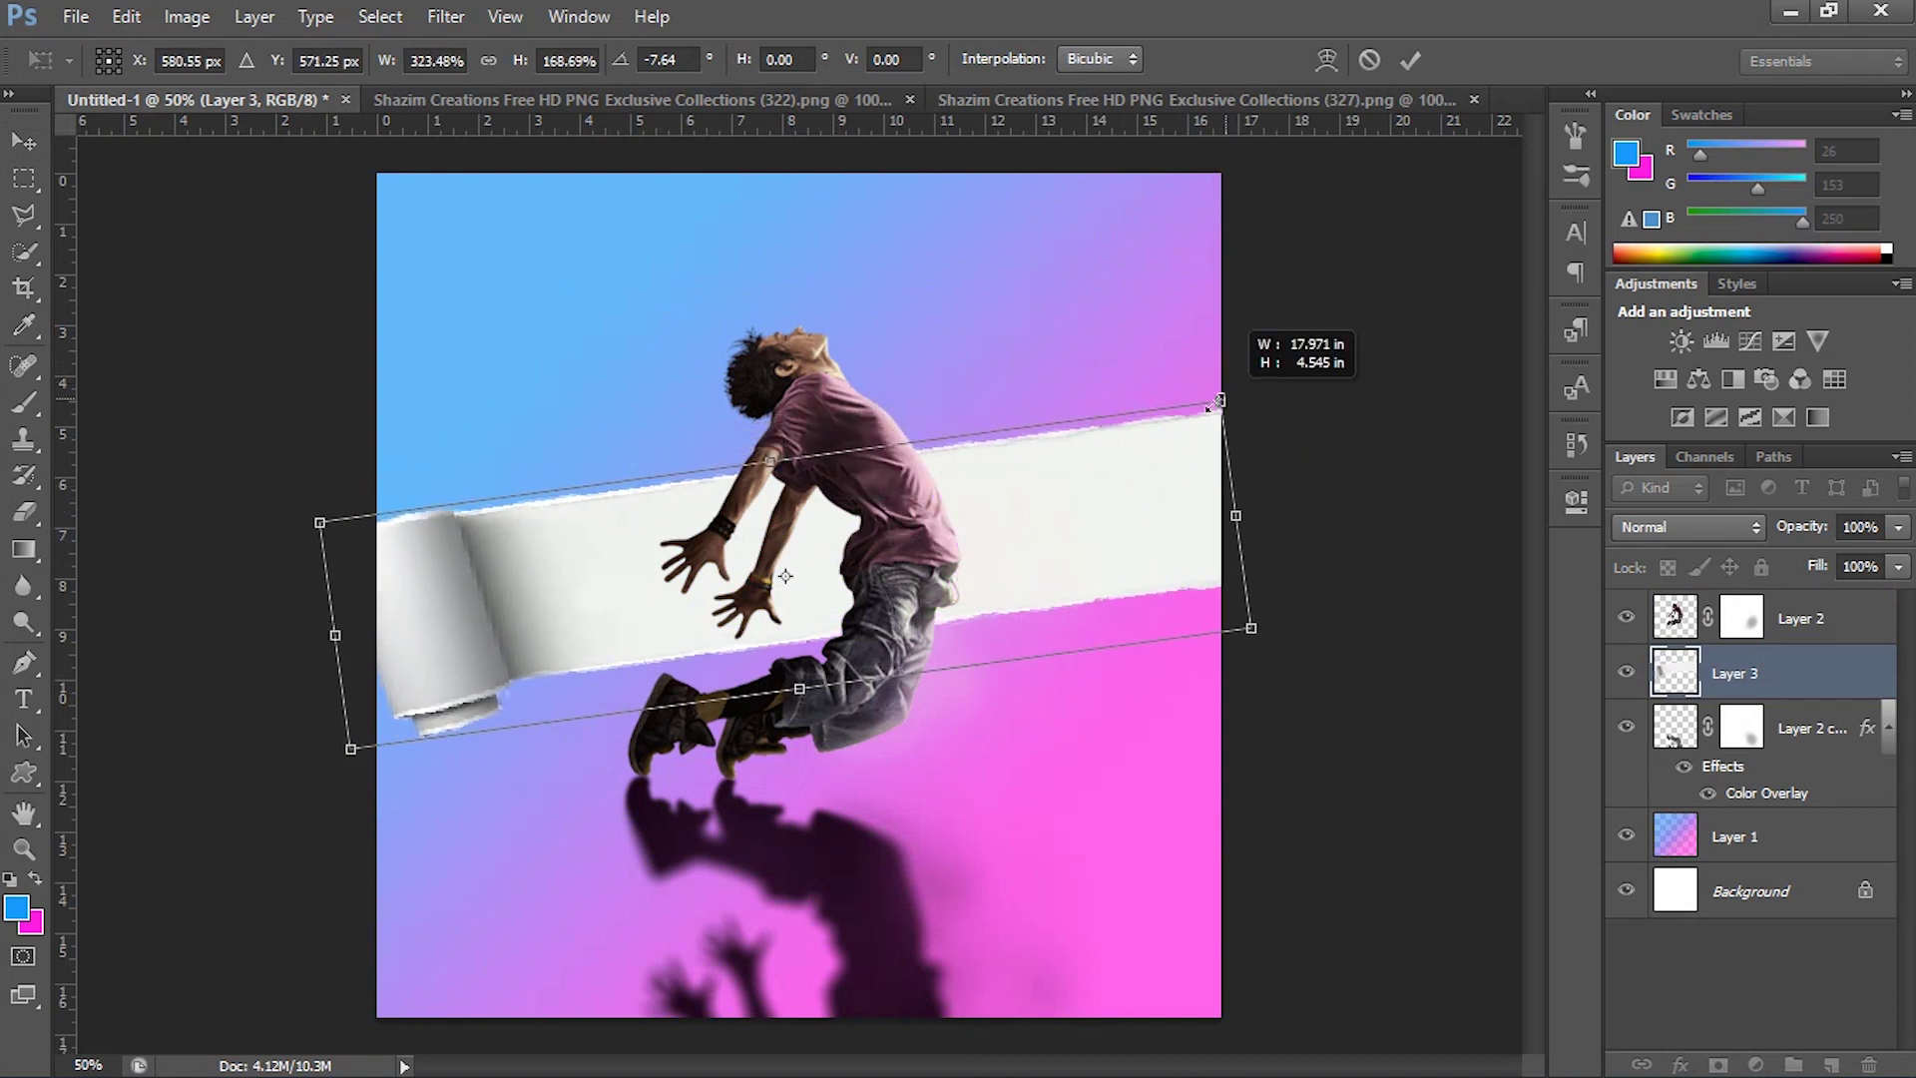
{"action": "left_click_drag", "start_coordinate": [1033, 485], "coordinate": [985, 492]}
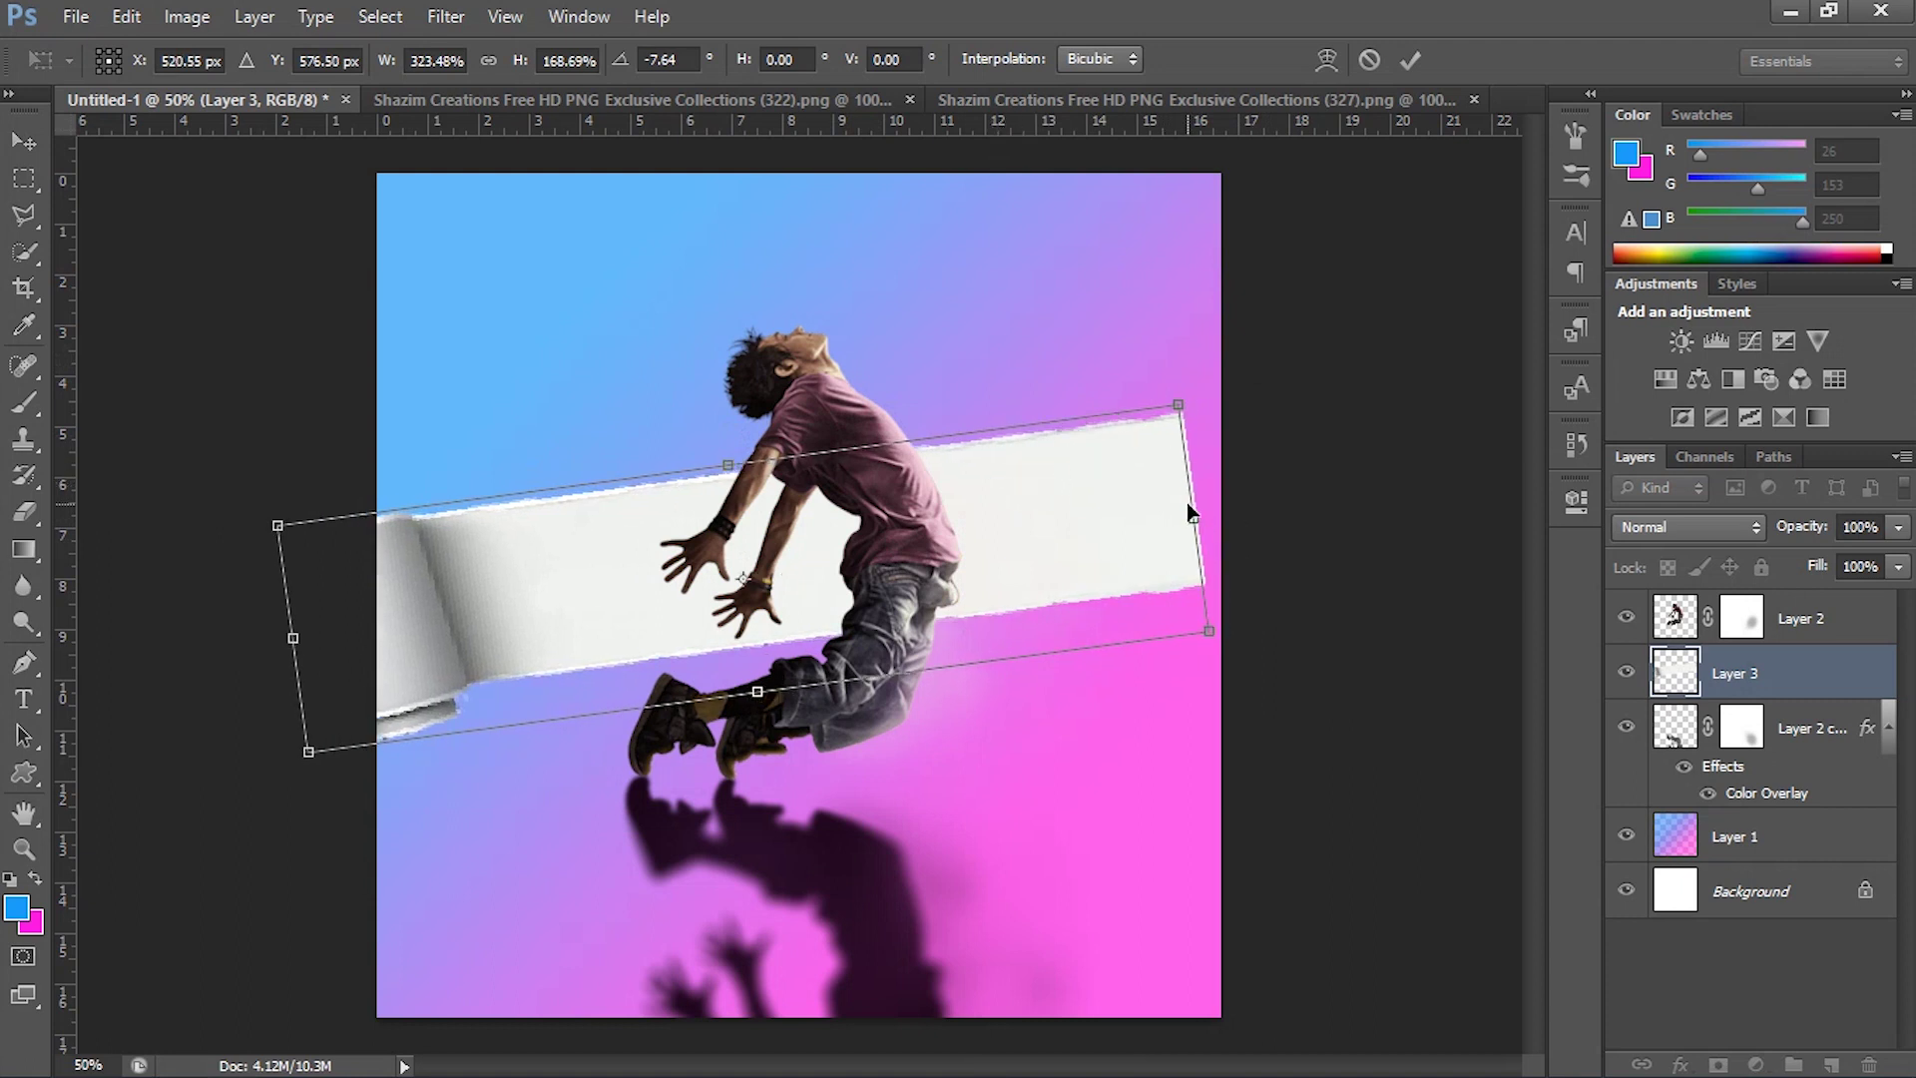
{"action": "left_click_drag", "start_coordinate": [1191, 514], "coordinate": [1246, 511]}
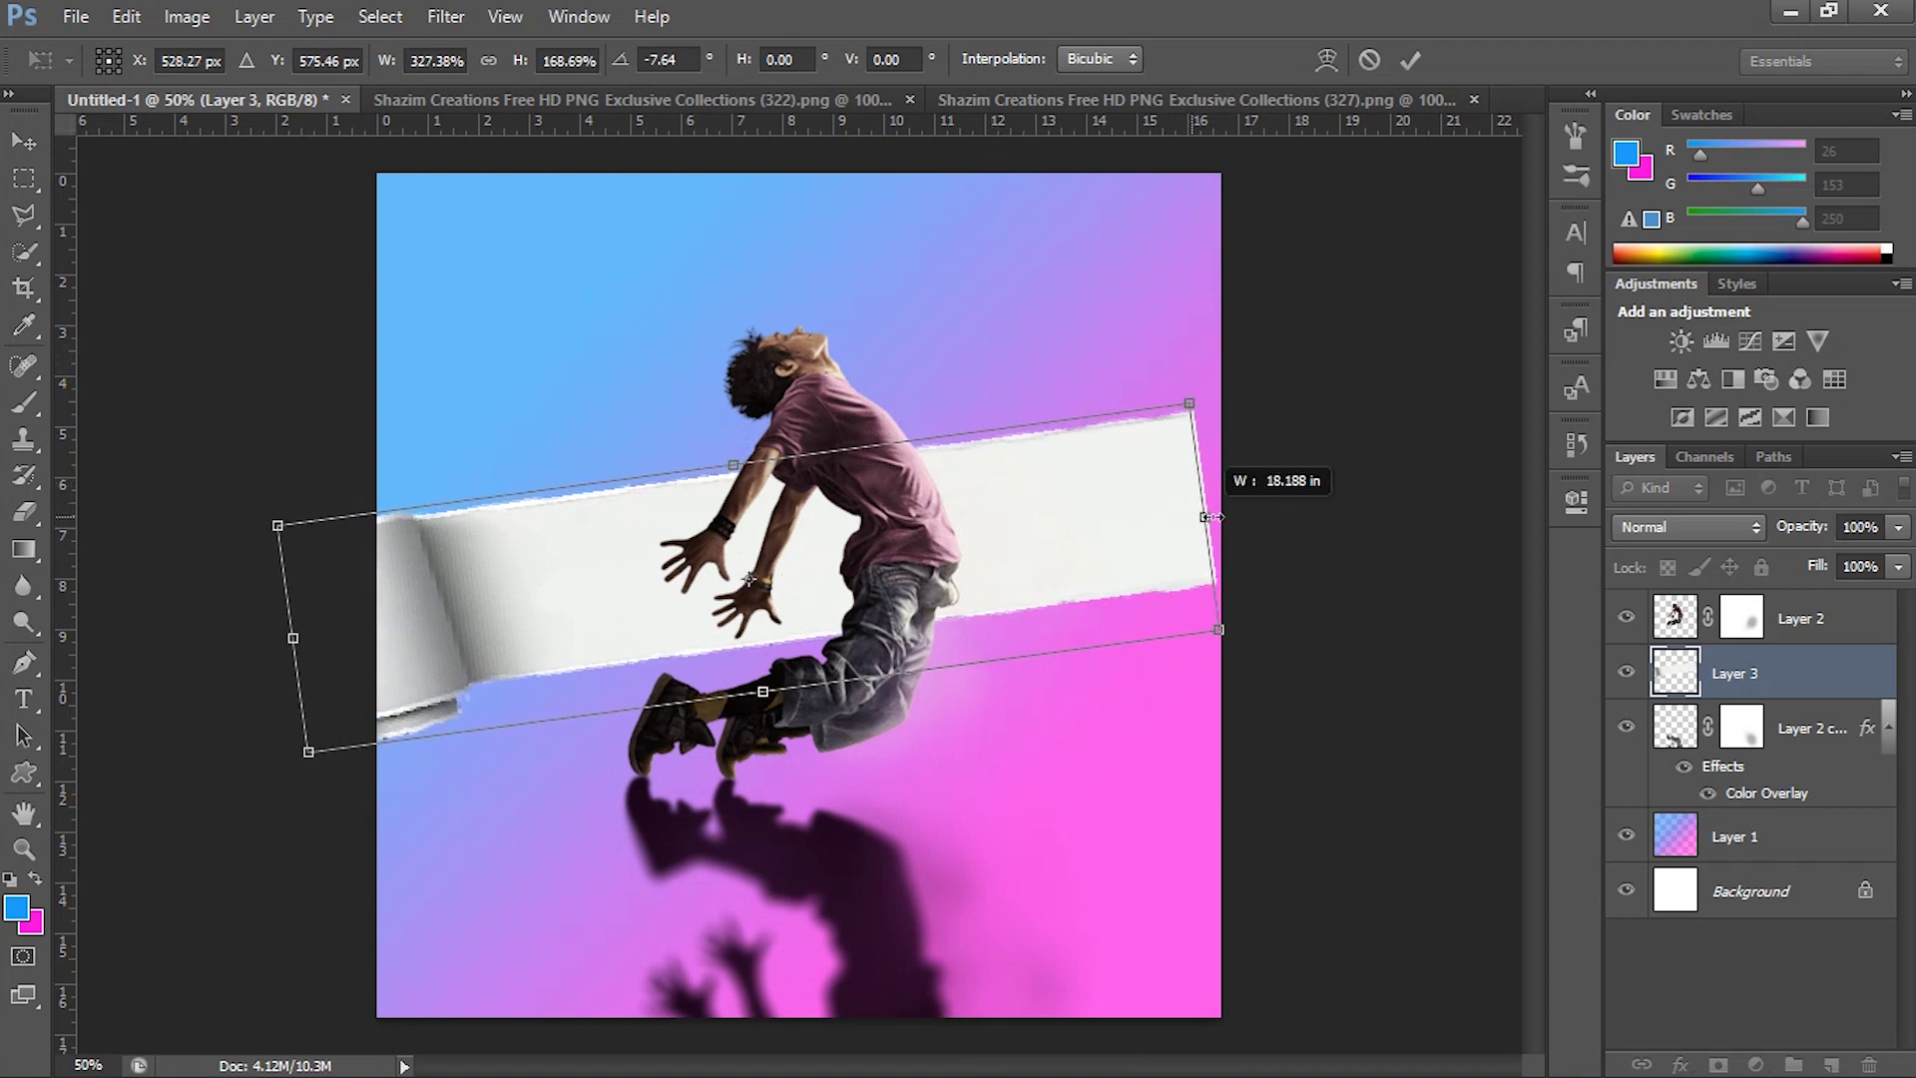
{"action": "left_click", "coordinate": [1407, 60]}
Open the orange glow PNG and close the torn-paper document.
{"action": "left_click", "coordinate": [80, 16]}
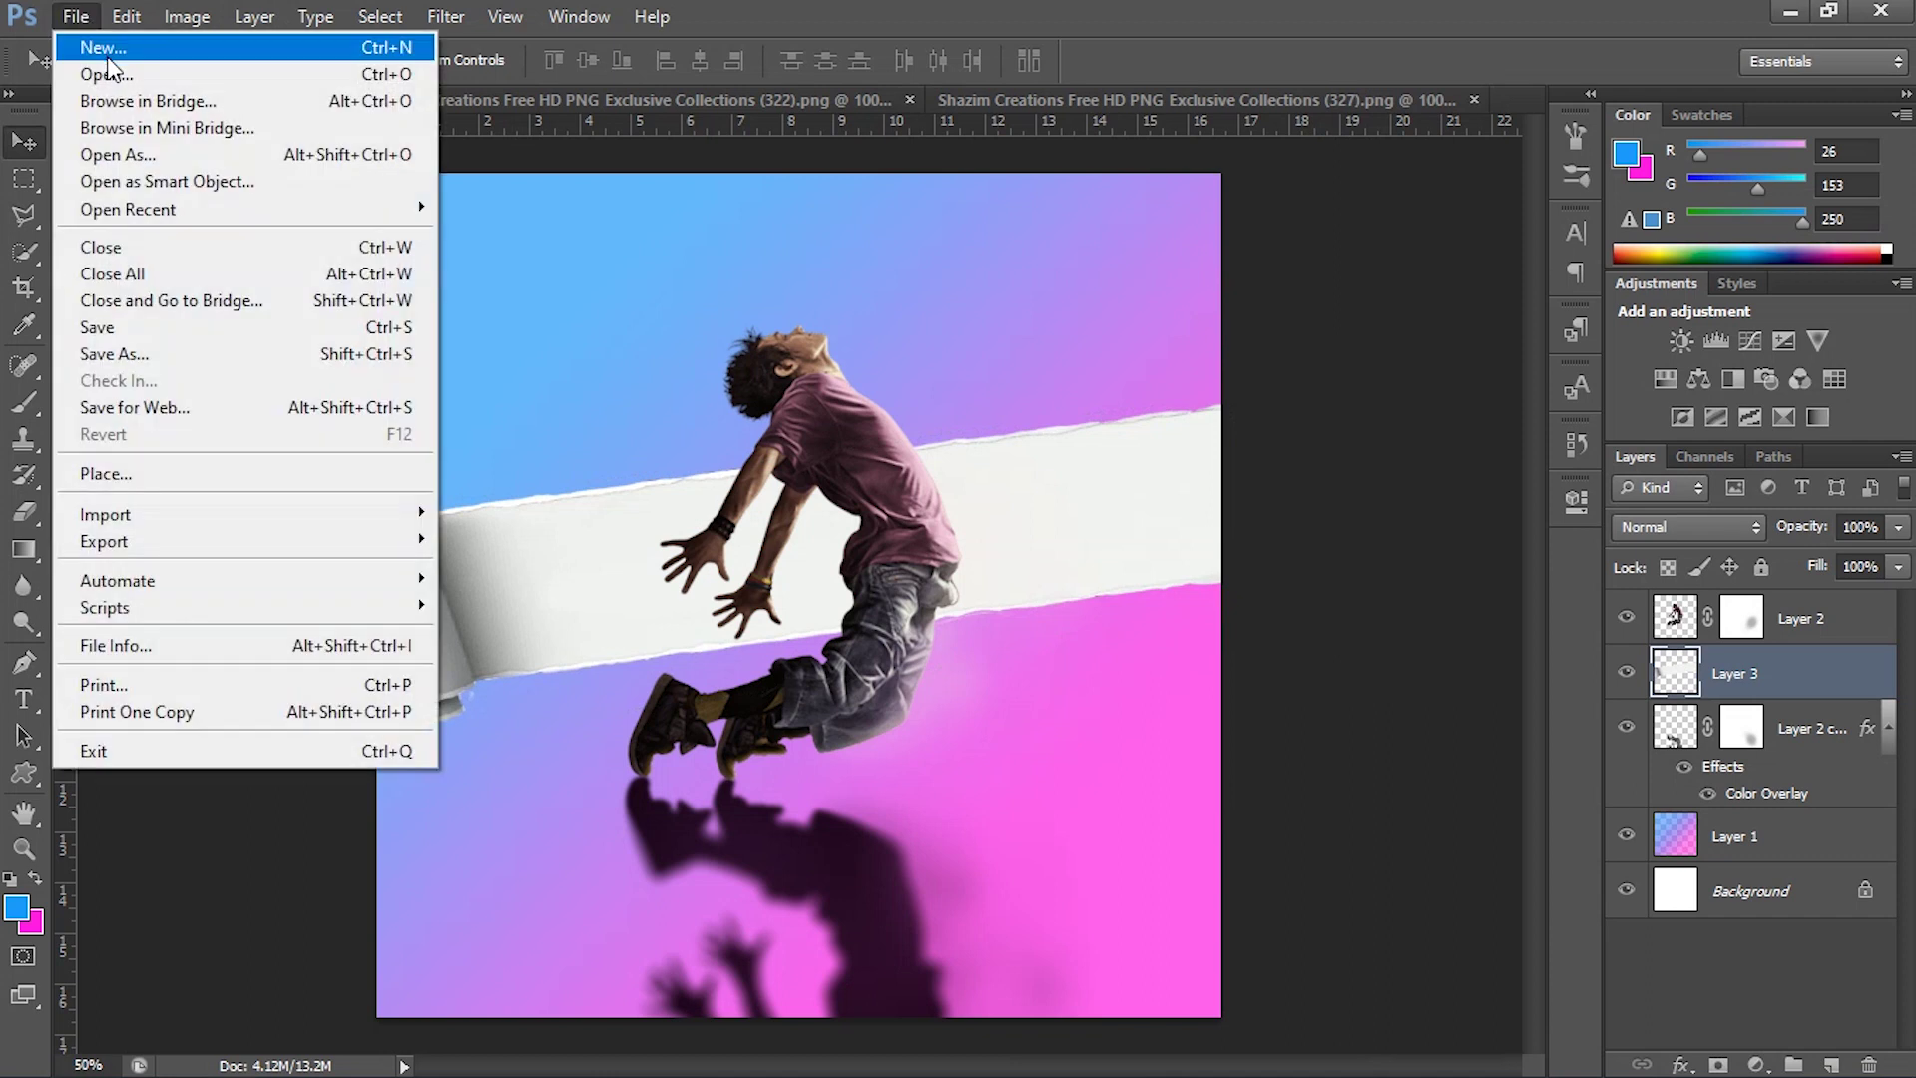
{"action": "left_click", "coordinate": [118, 78]}
{"action": "double_click", "coordinate": [461, 244]}
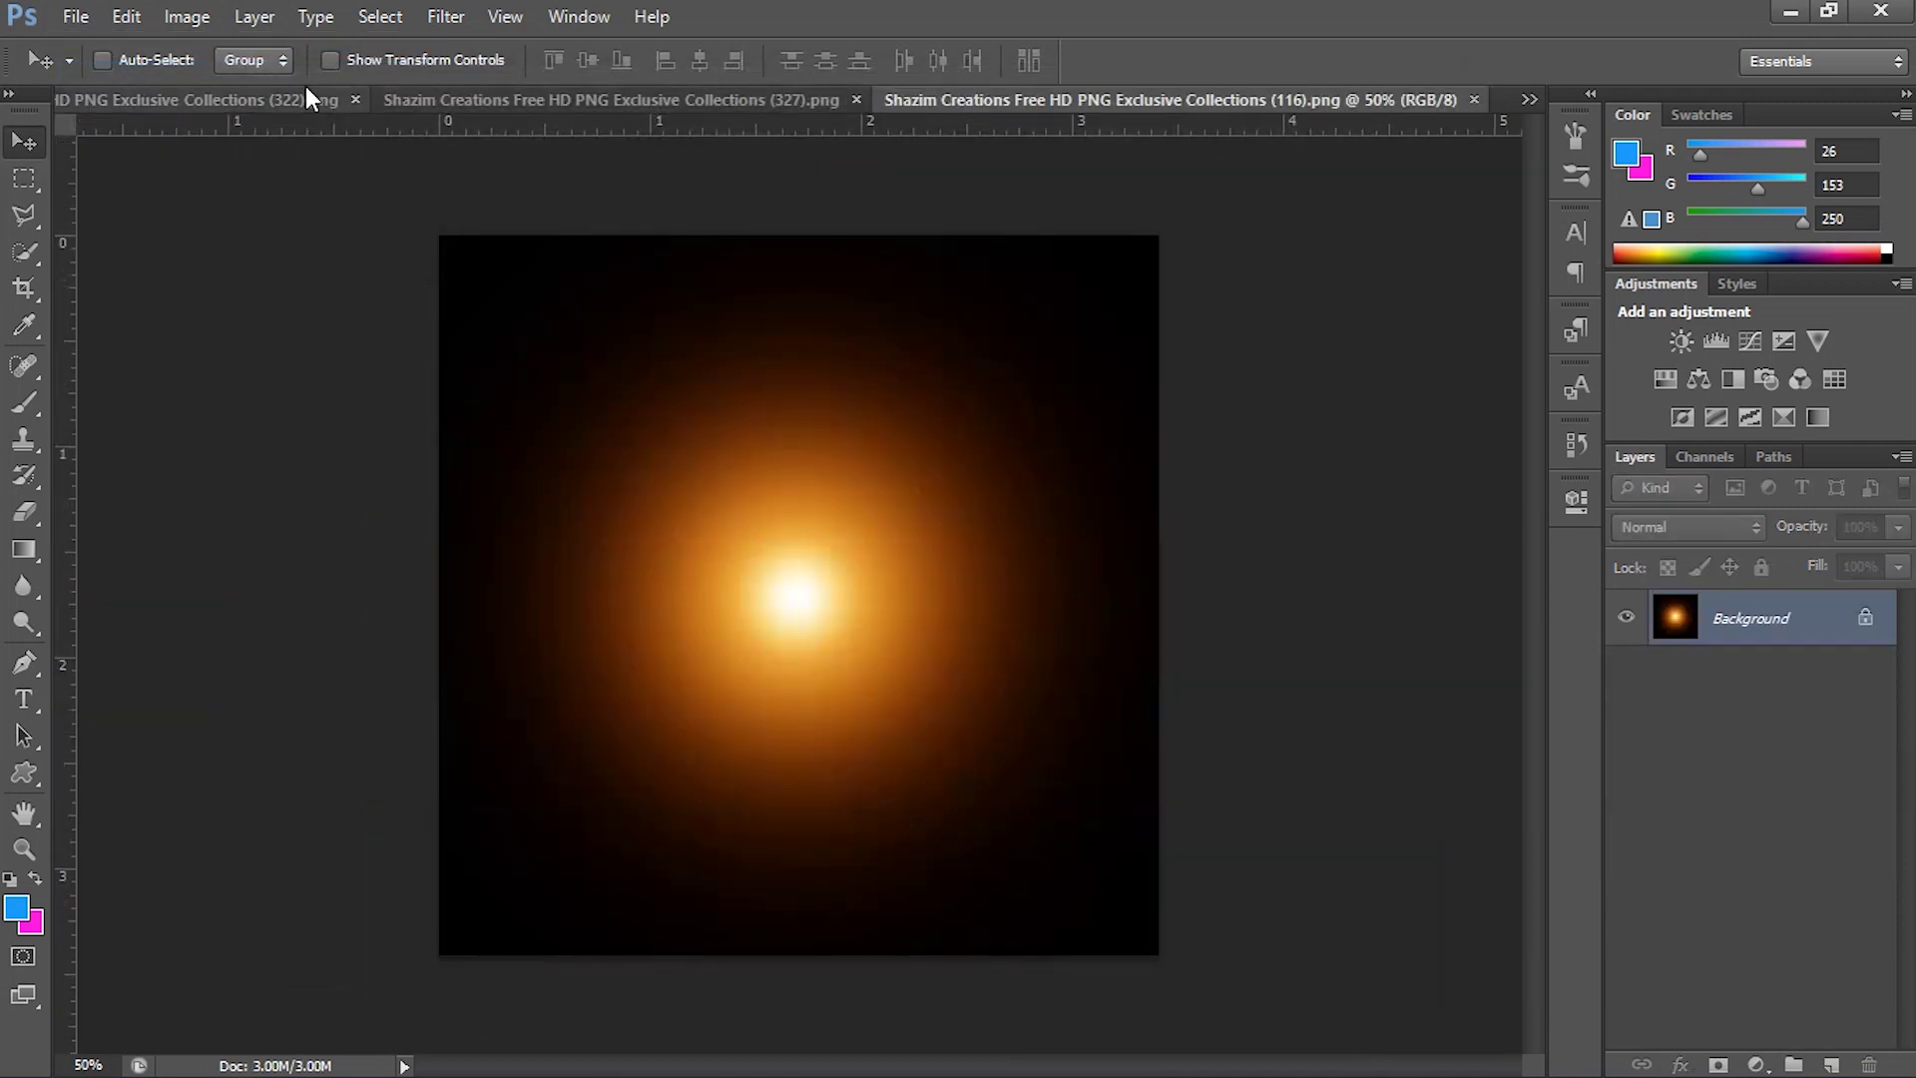
{"action": "left_click", "coordinate": [528, 98]}
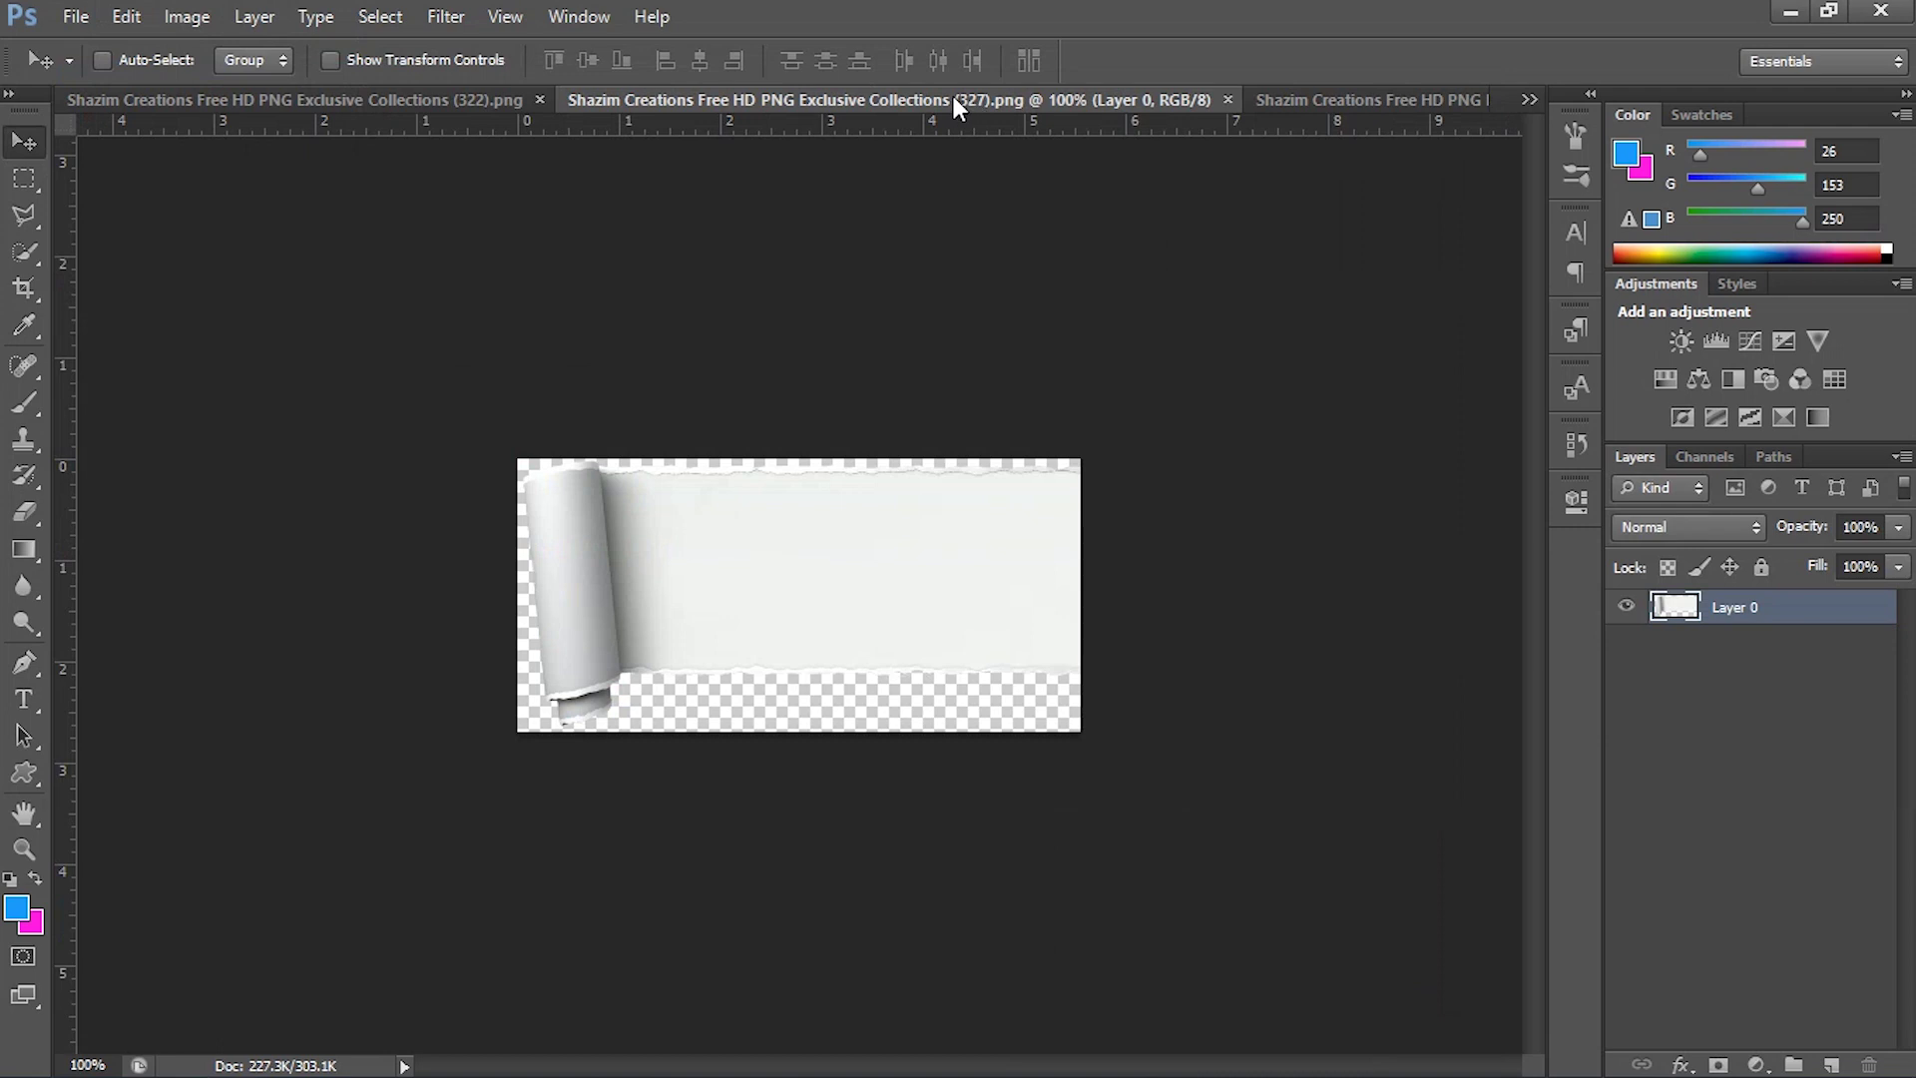
{"action": "left_click", "coordinate": [1227, 100]}
Select the whole glow image, drag it into the poster and place it above Layer 2.
{"action": "left_click", "coordinate": [24, 178]}
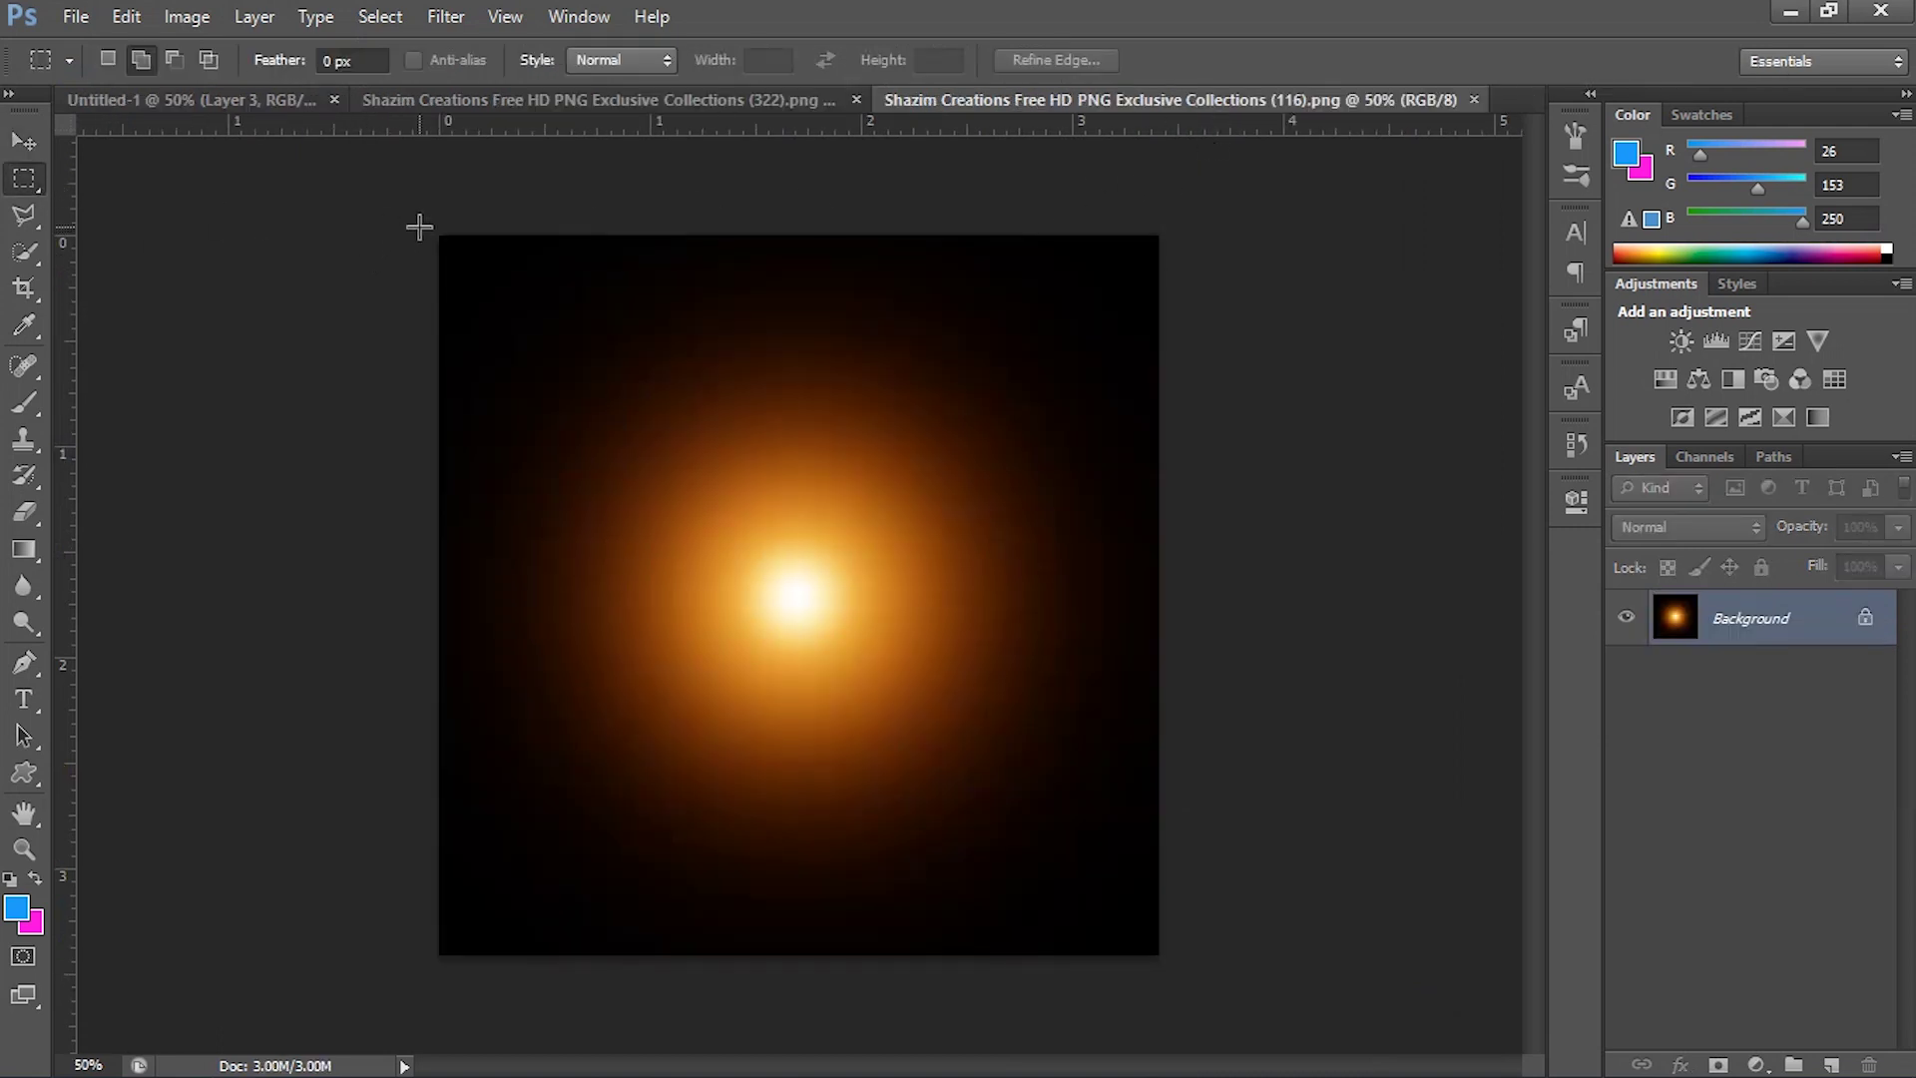
{"action": "left_click_drag", "start_coordinate": [419, 228], "coordinate": [1537, 1037]}
{"action": "left_click", "coordinate": [26, 142]}
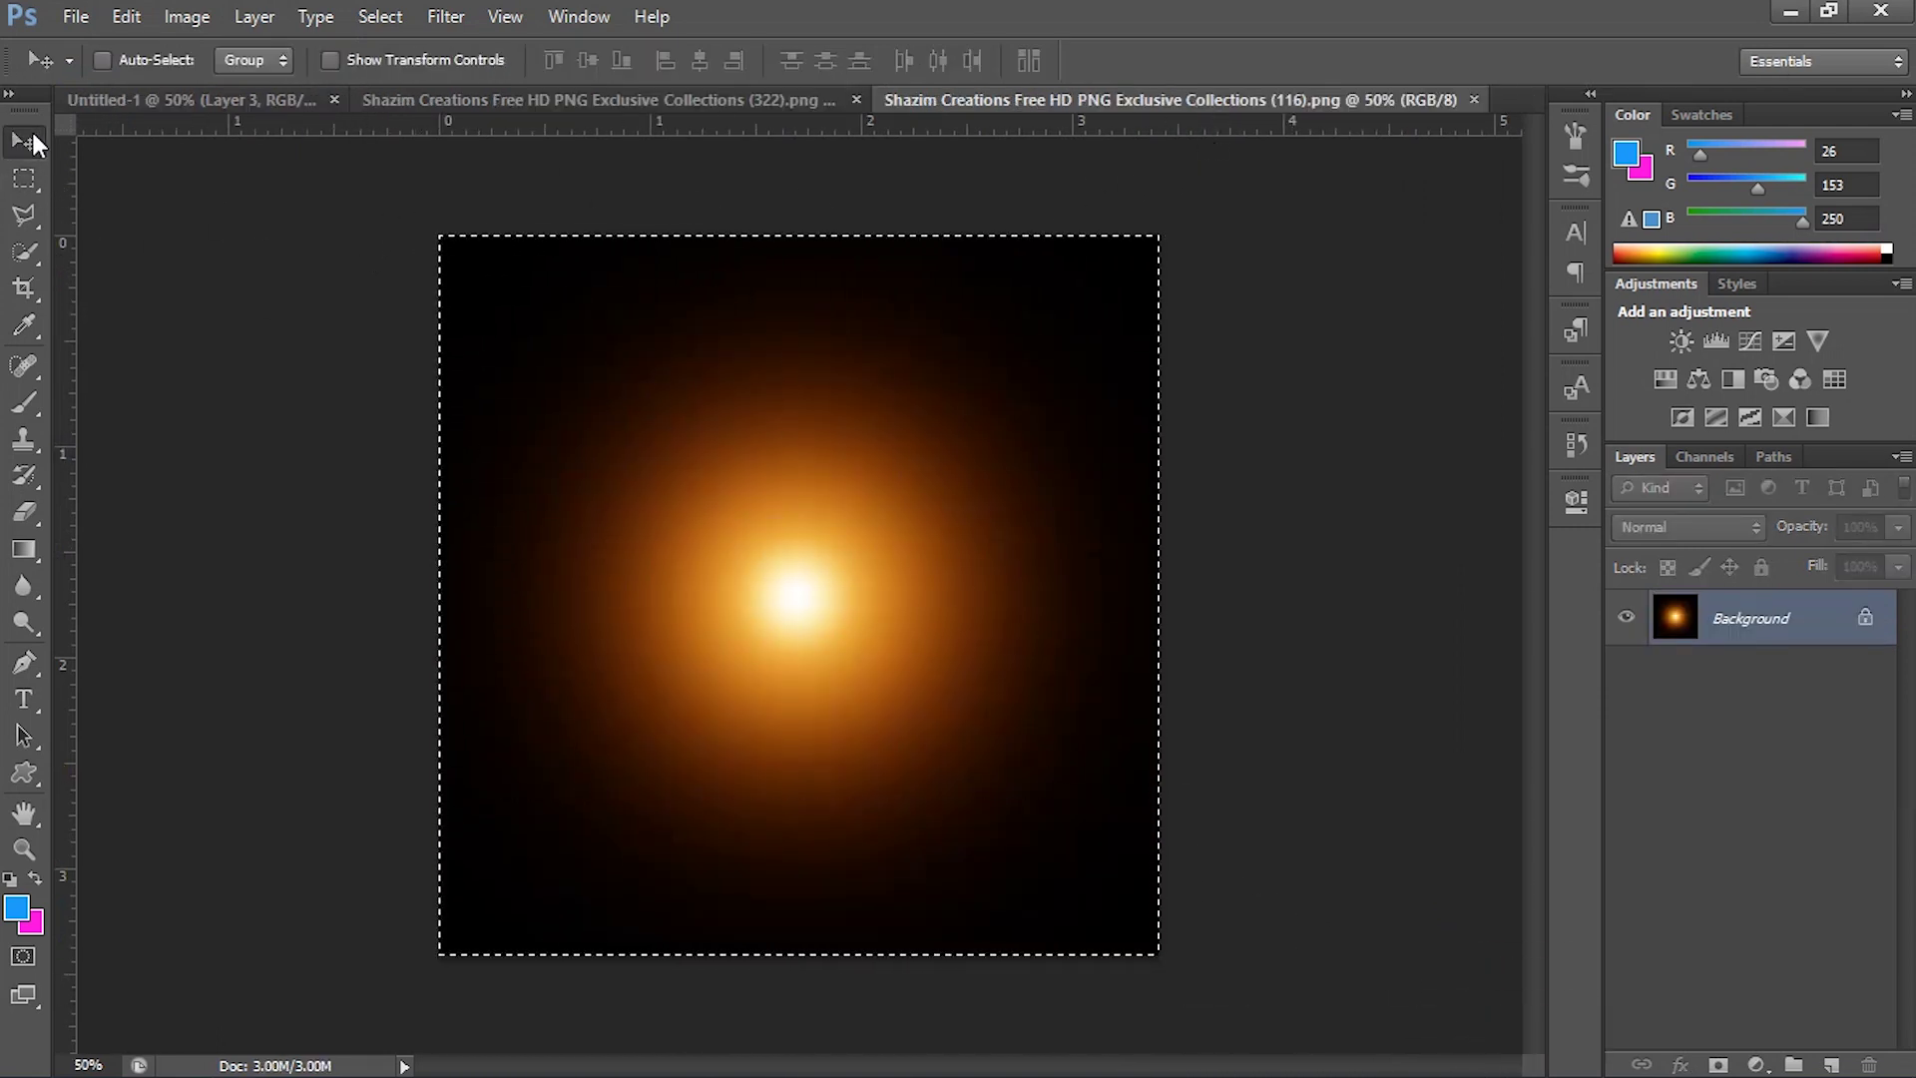
{"action": "mouse_move", "coordinate": [791, 598]}
{"action": "left_mouse_down"}
{"action": "mouse_move", "coordinate": [88, 103]}
{"action": "mouse_move", "coordinate": [752, 367]}
{"action": "left_mouse_up"}
{"action": "left_click_drag", "start_coordinate": [798, 484], "coordinate": [791, 538]}
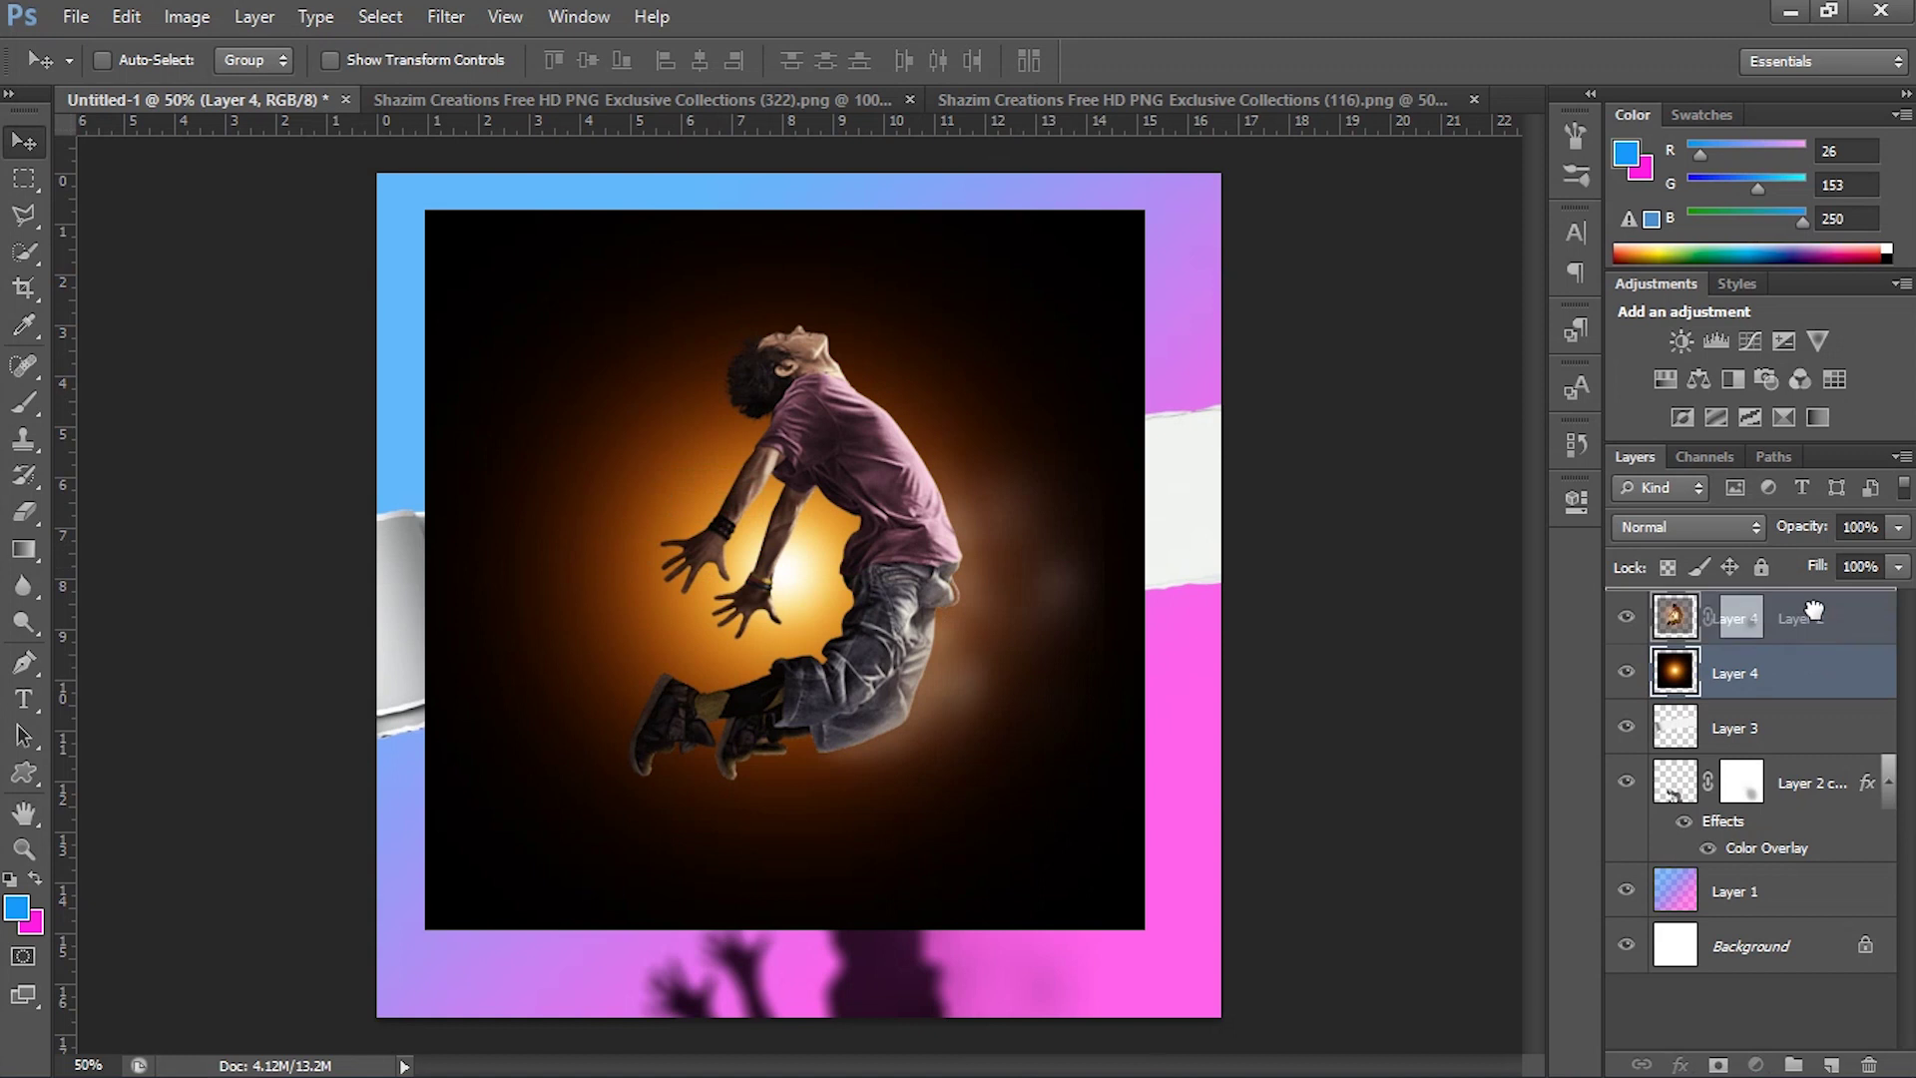
{"action": "left_click_drag", "start_coordinate": [1881, 699], "coordinate": [1812, 616]}
Blend the glow over the boy's chest with Screen mode at 80% opacity.
{"action": "left_click", "coordinate": [1744, 533]}
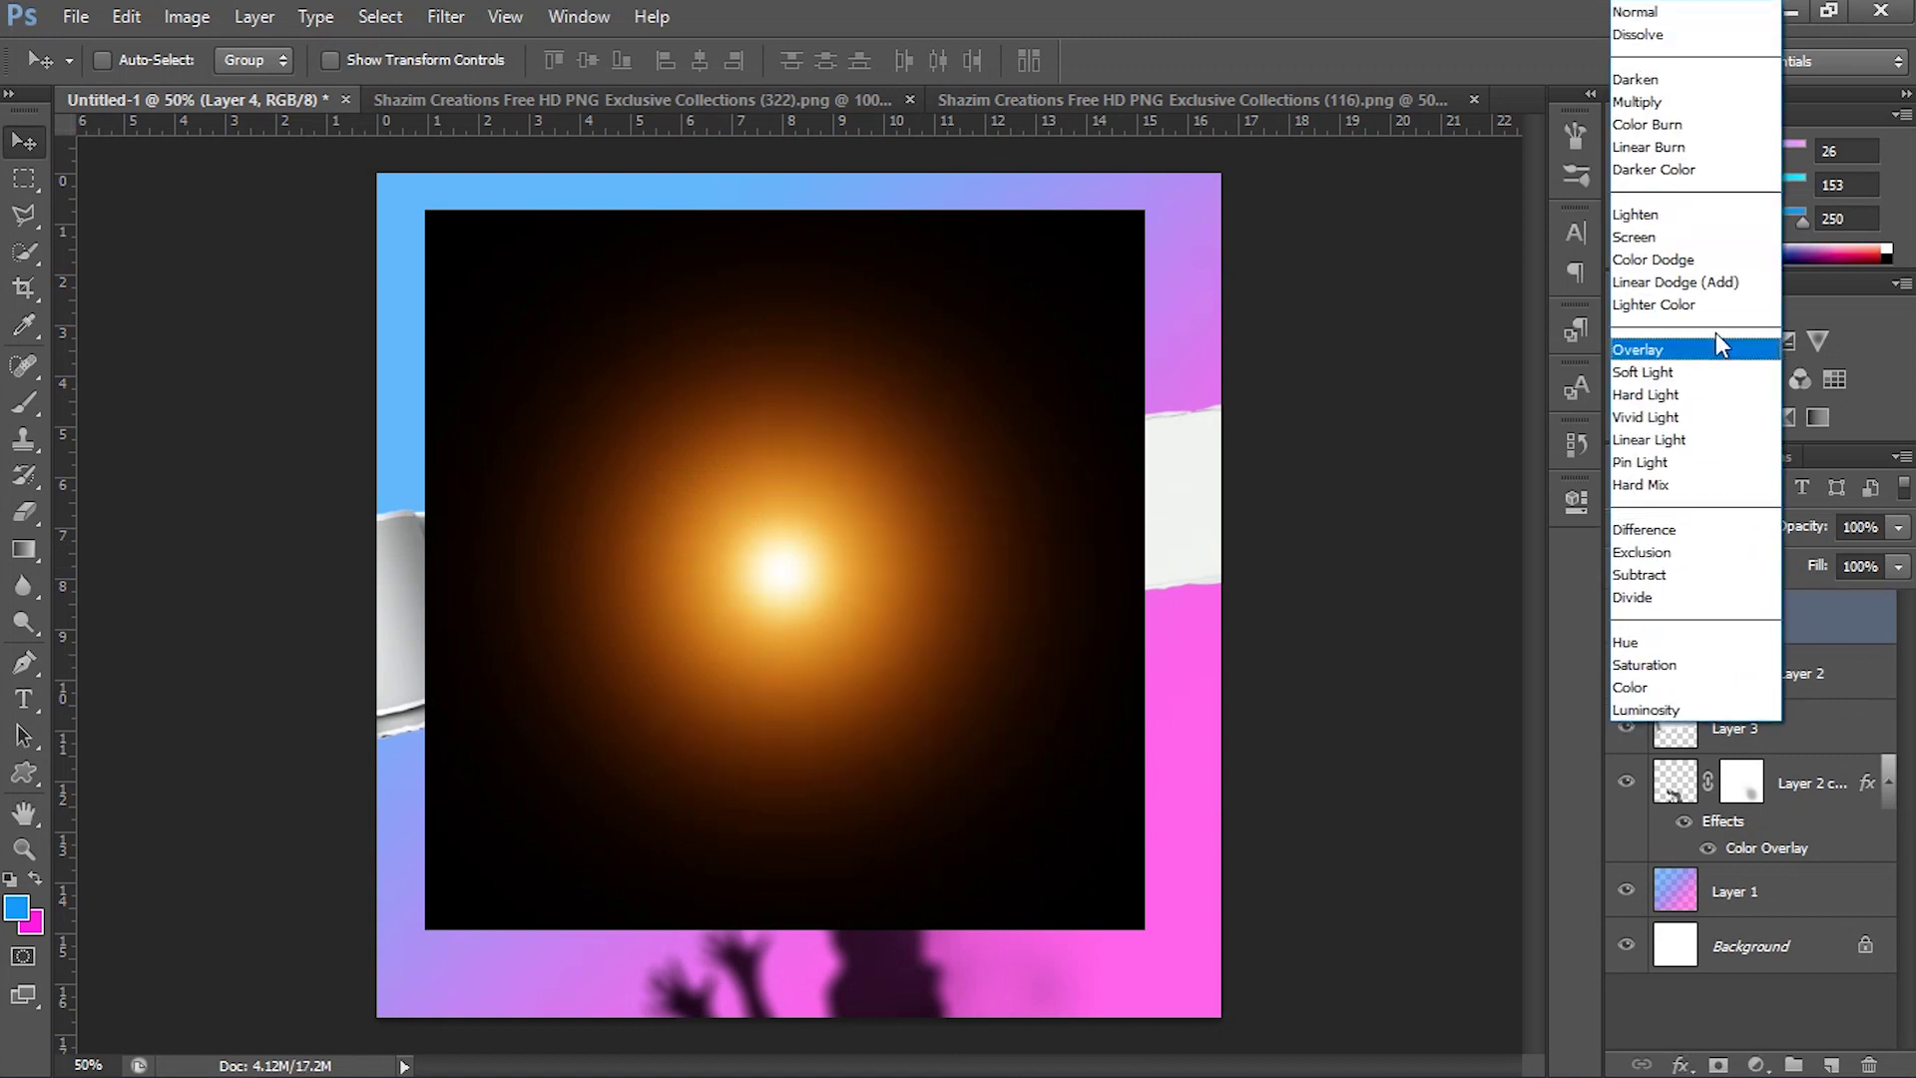
{"action": "left_click", "coordinate": [1681, 227]}
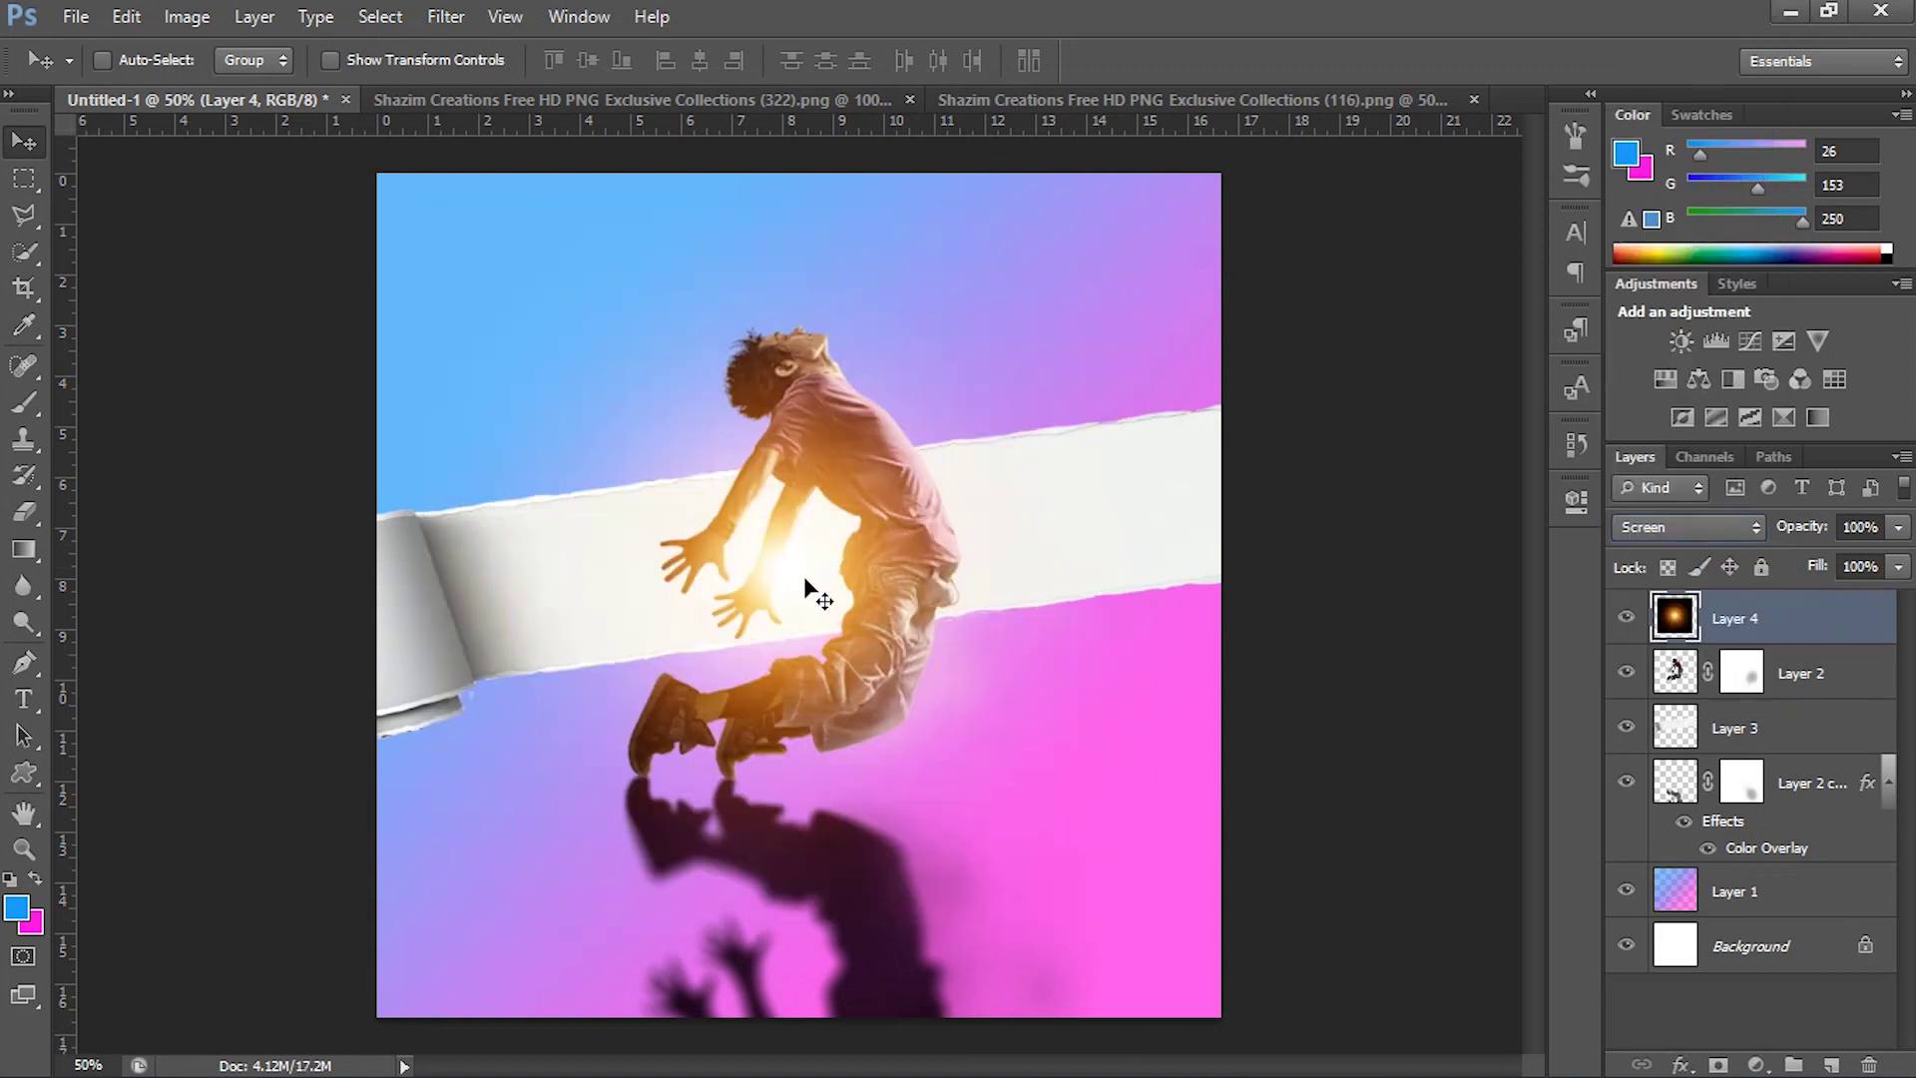
{"action": "left_click_drag", "start_coordinate": [805, 577], "coordinate": [841, 555]}
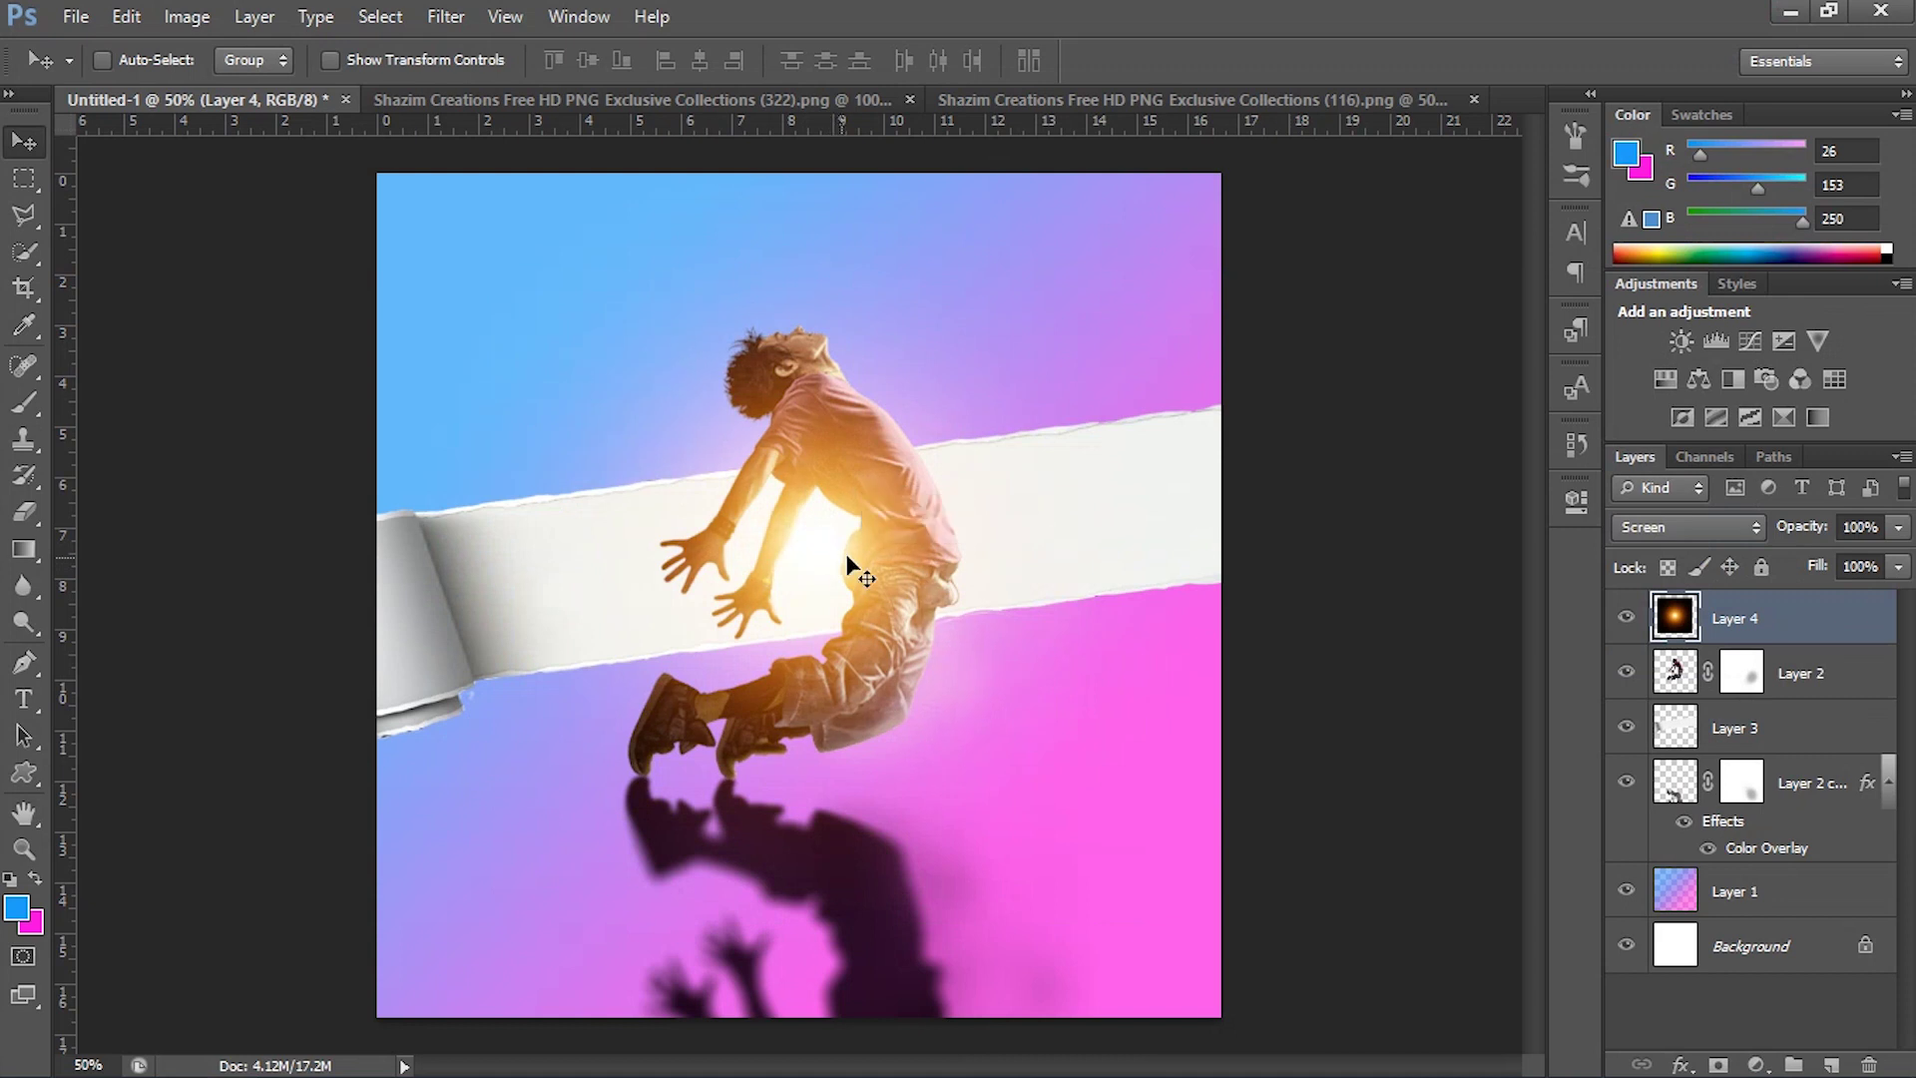
{"action": "left_click", "coordinate": [1900, 528]}
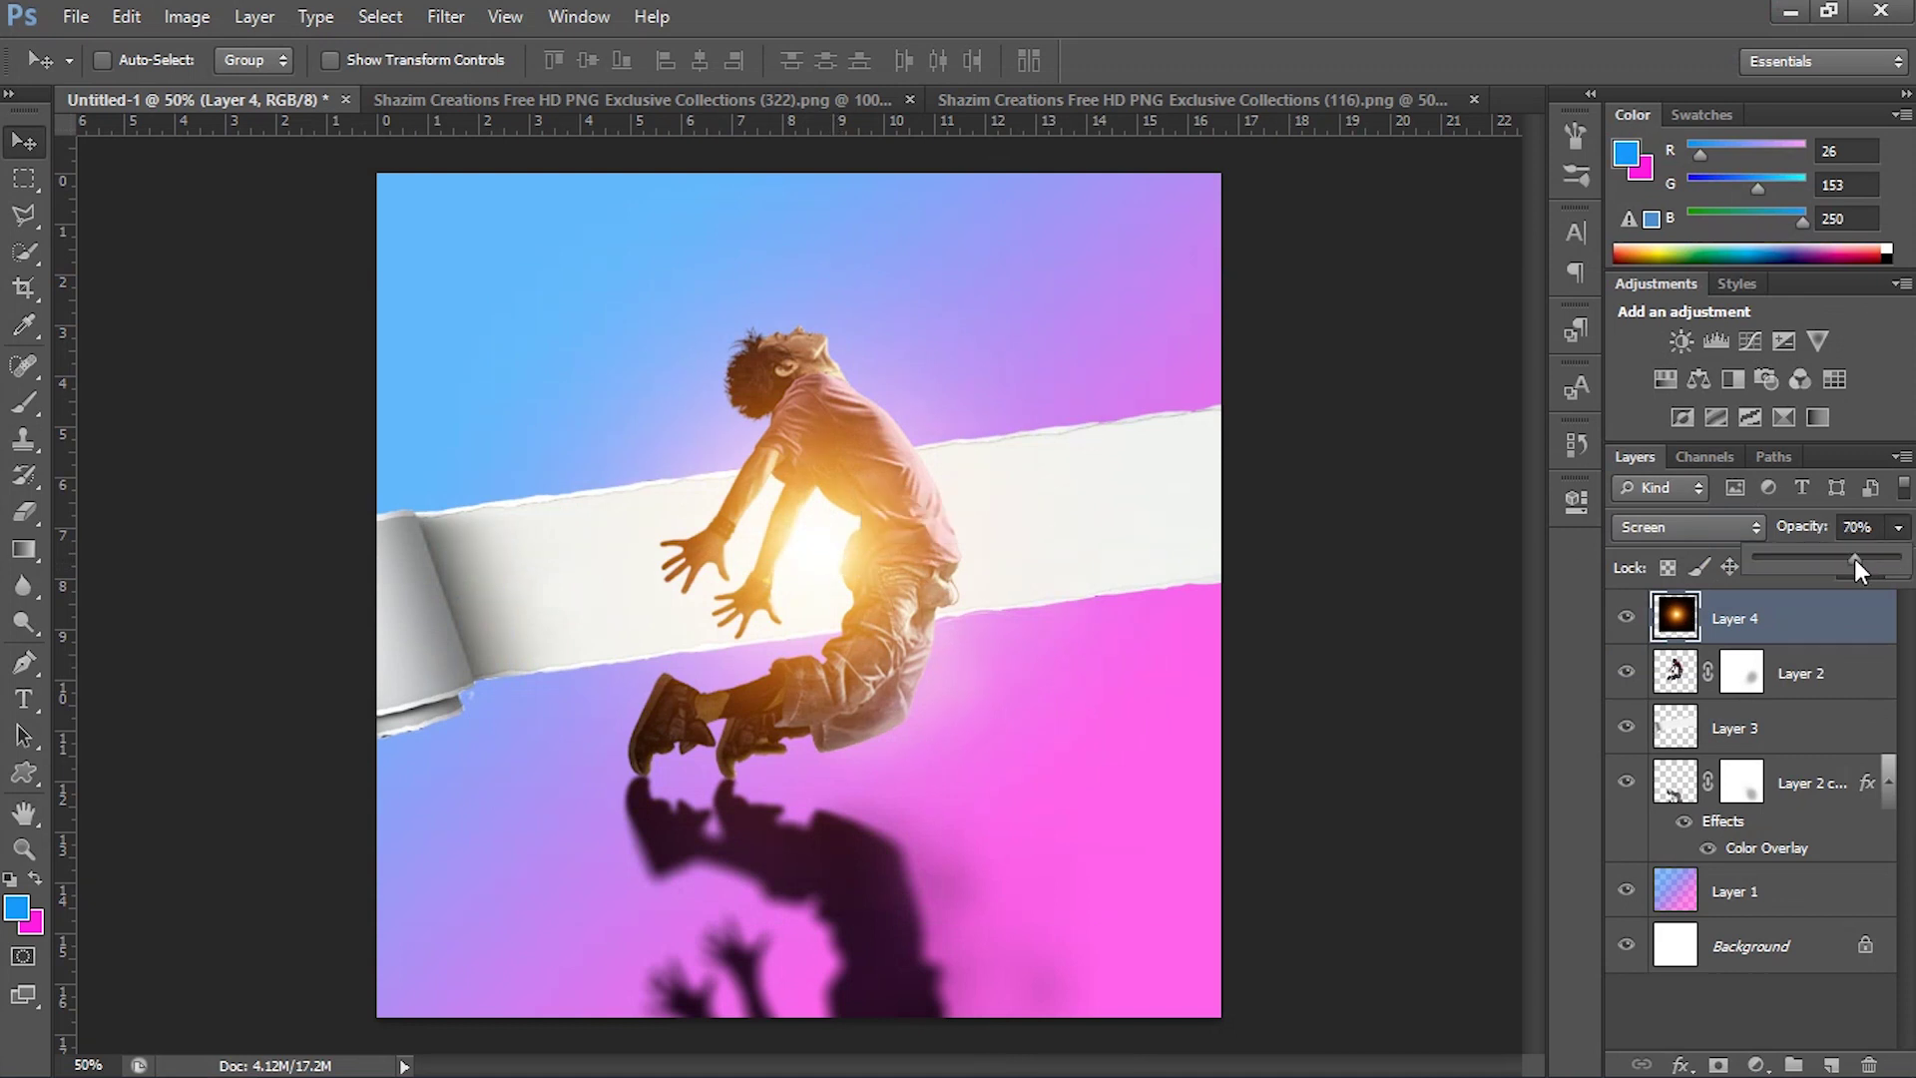
{"action": "left_click", "coordinate": [1871, 555]}
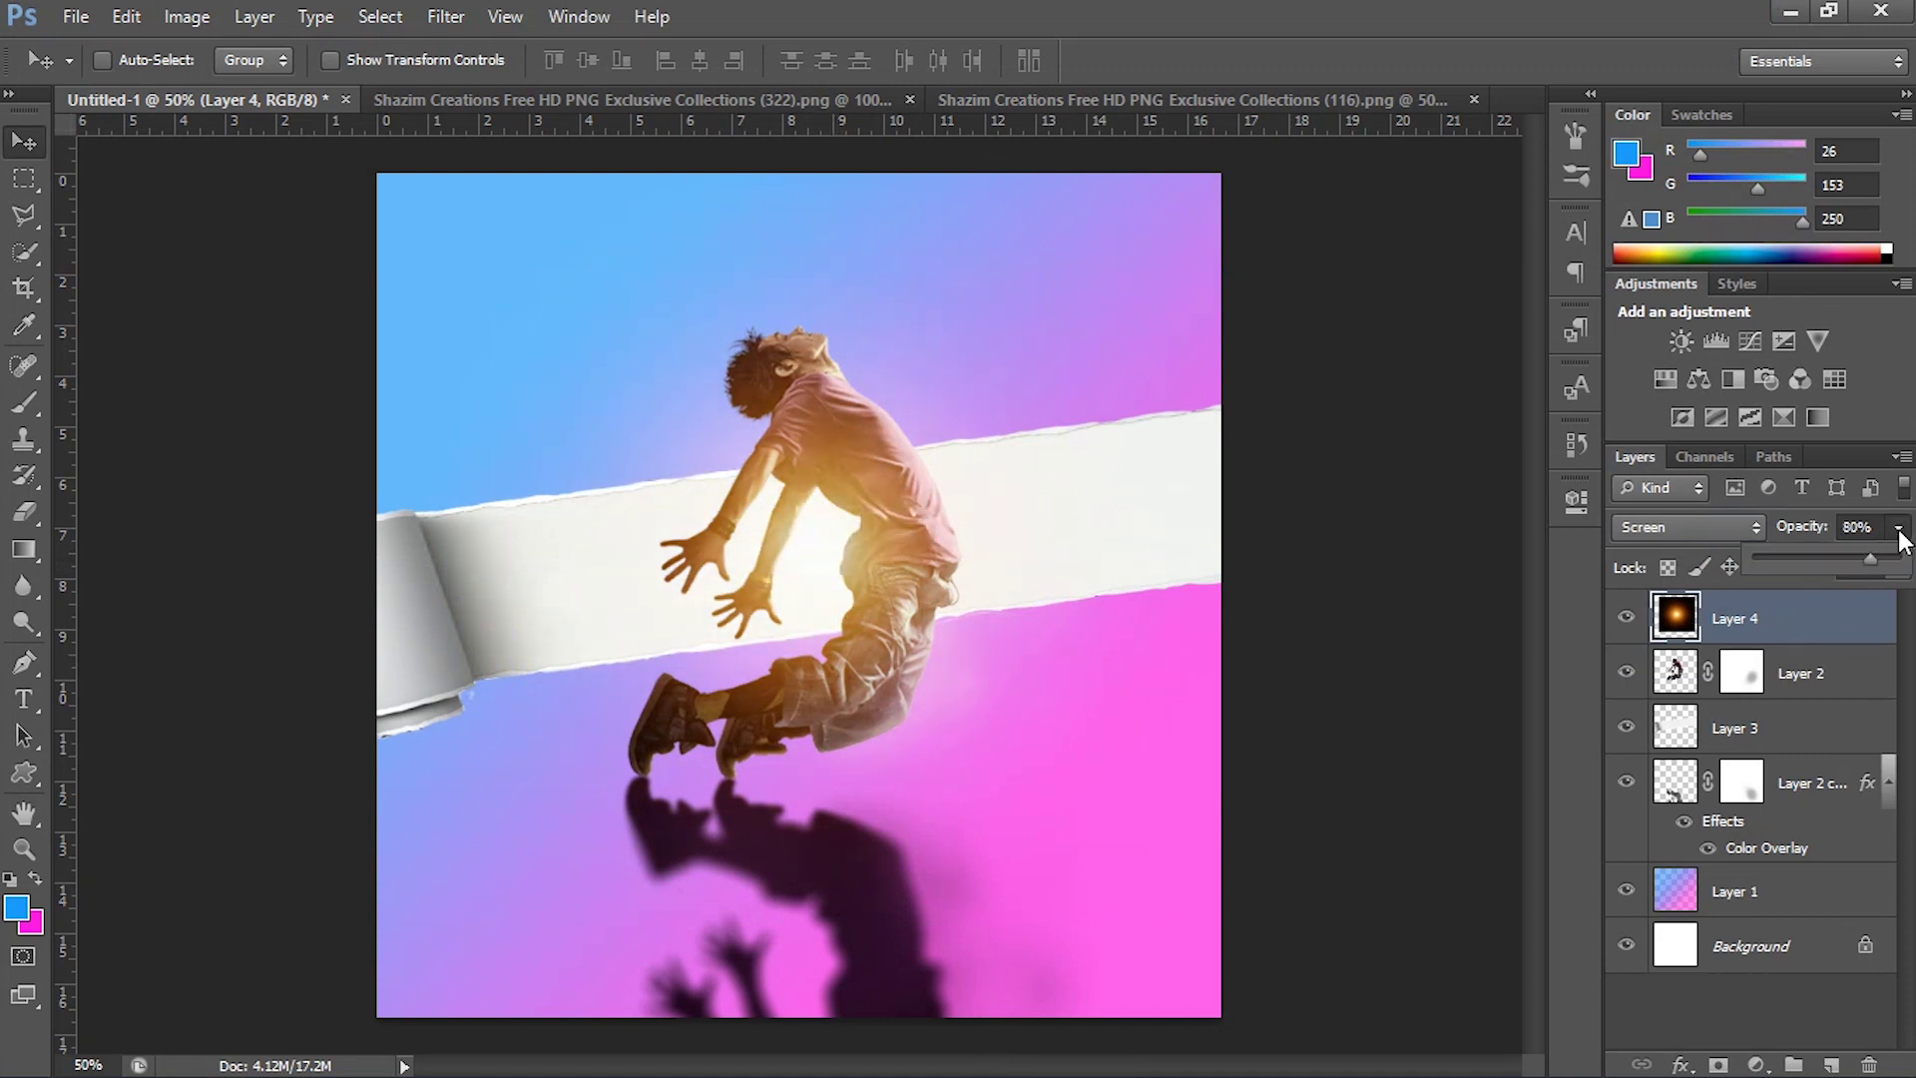
{"action": "left_click", "coordinate": [1913, 526]}
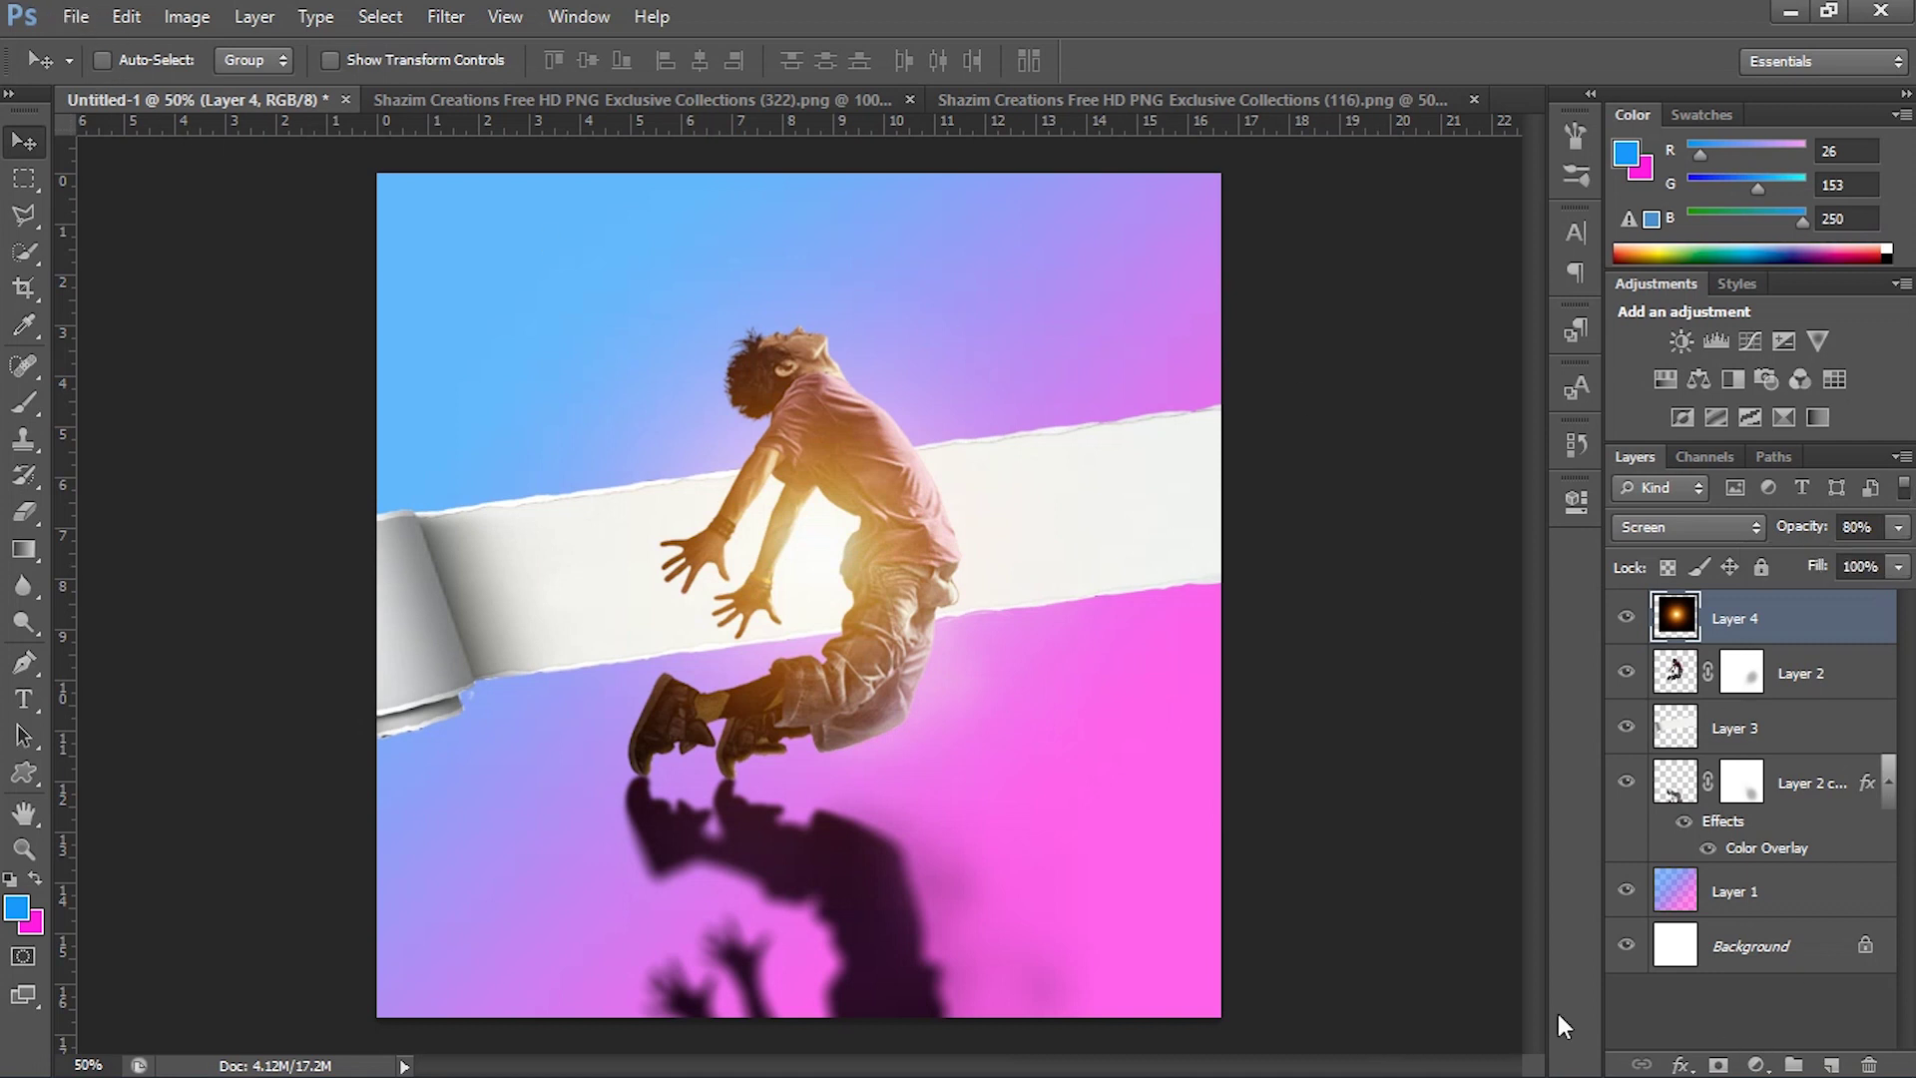
Create a white 'boyz' text layer in Hobo Std and scale it up.
{"action": "left_click", "coordinate": [25, 699]}
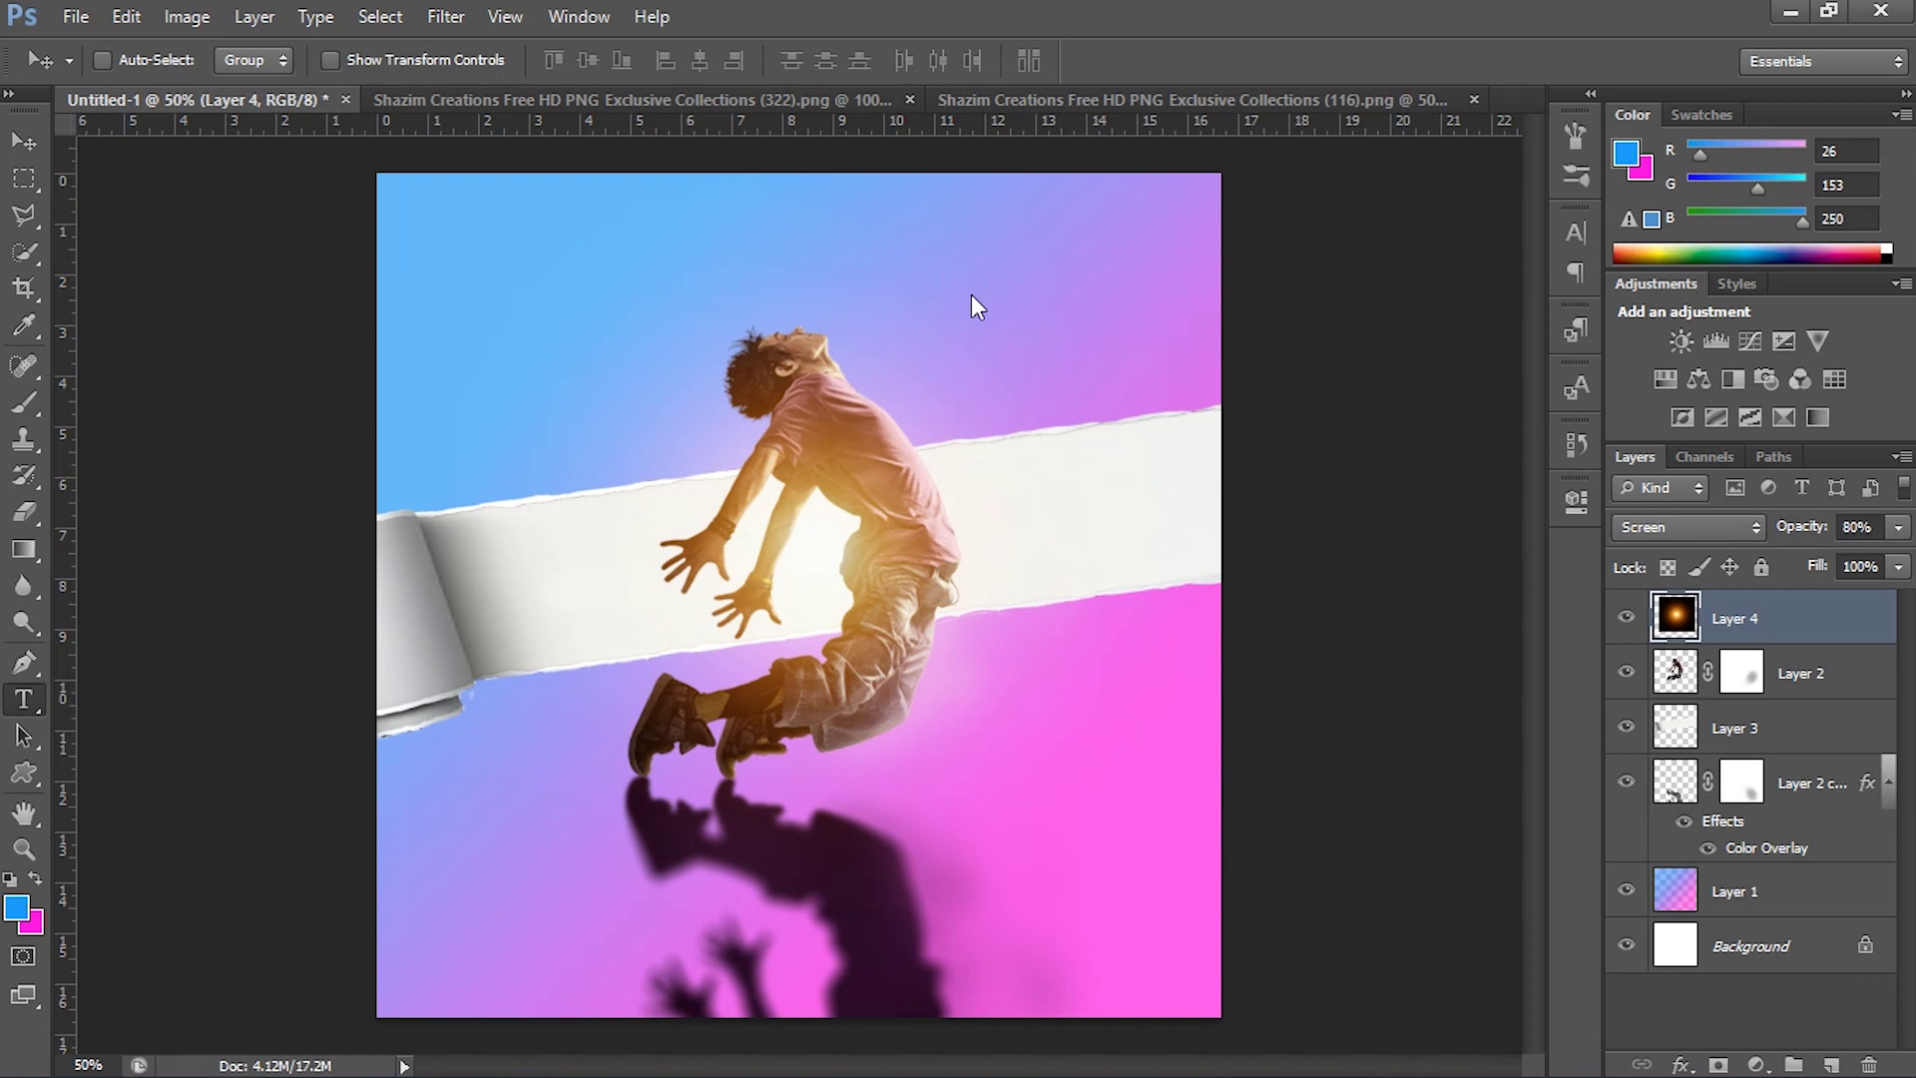
{"action": "left_click", "coordinate": [940, 352]}
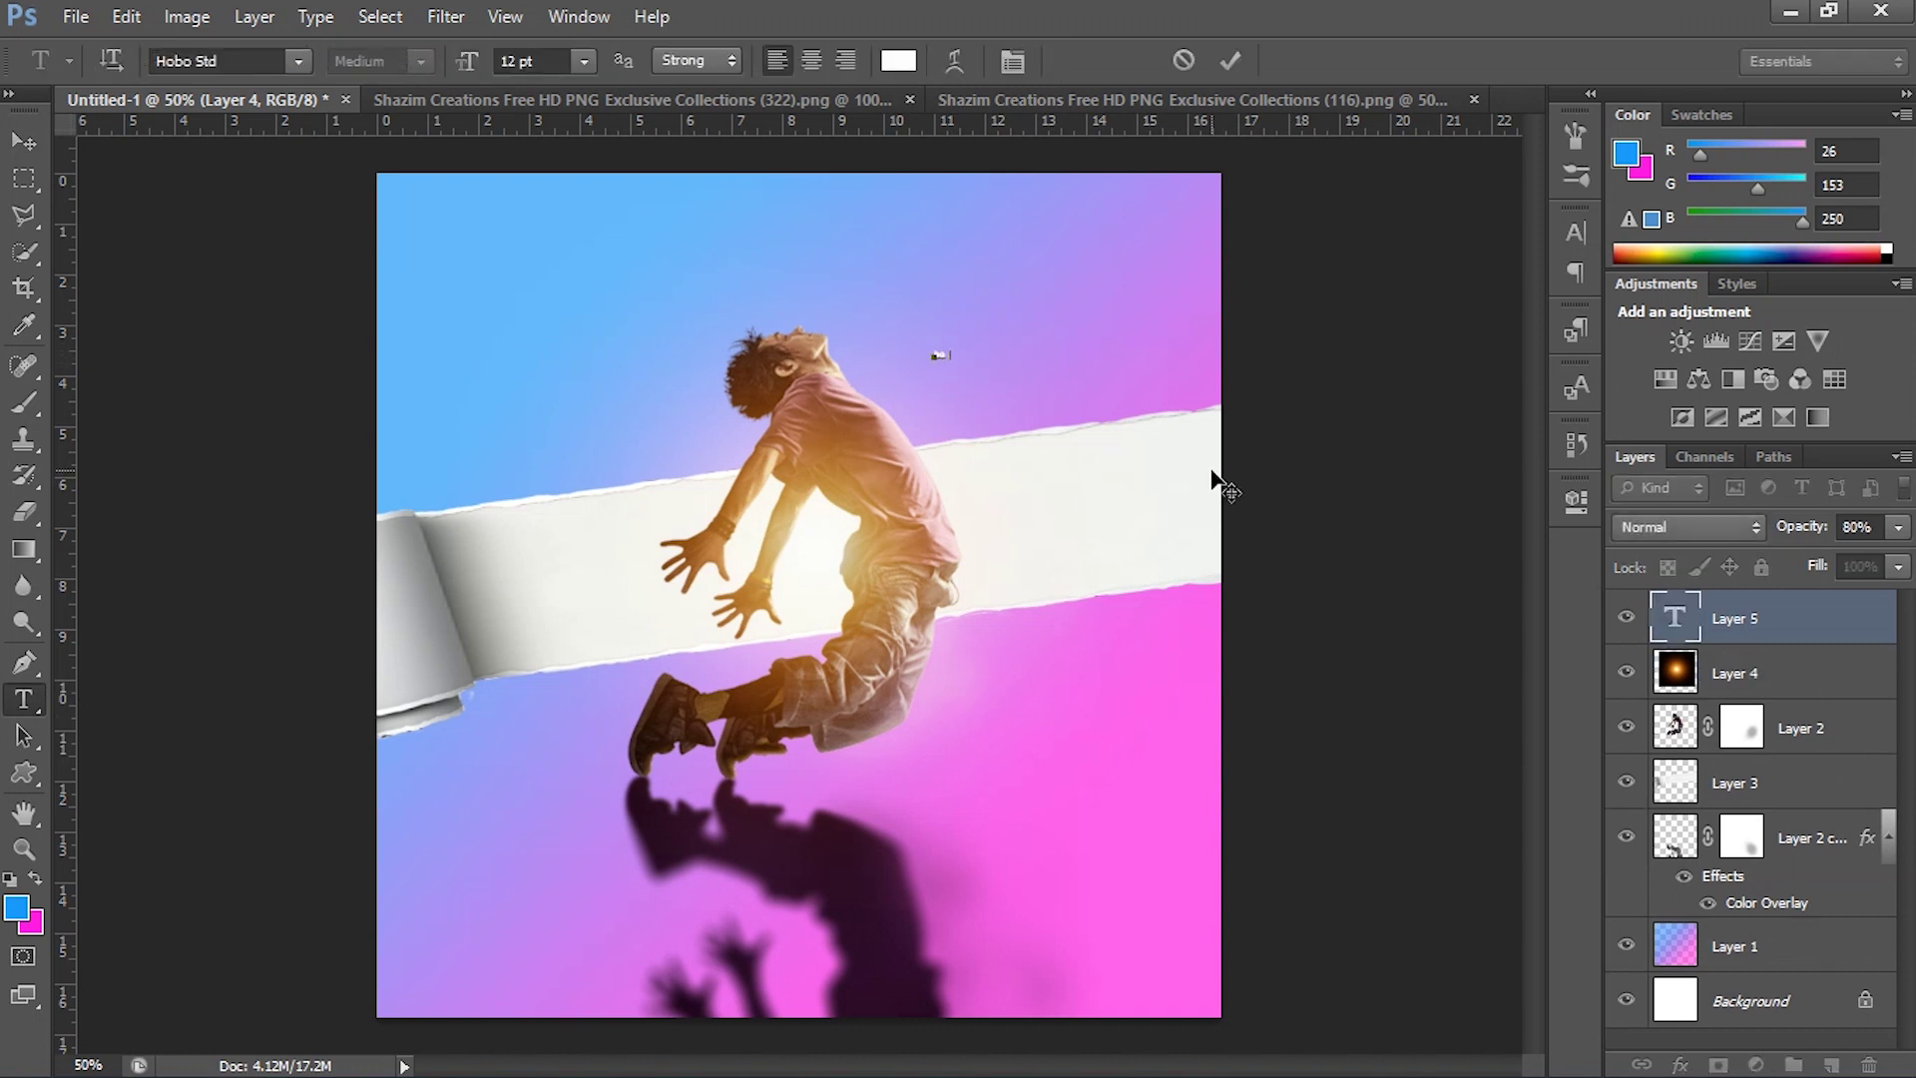
{"action": "key", "text": "ctrl+t"}
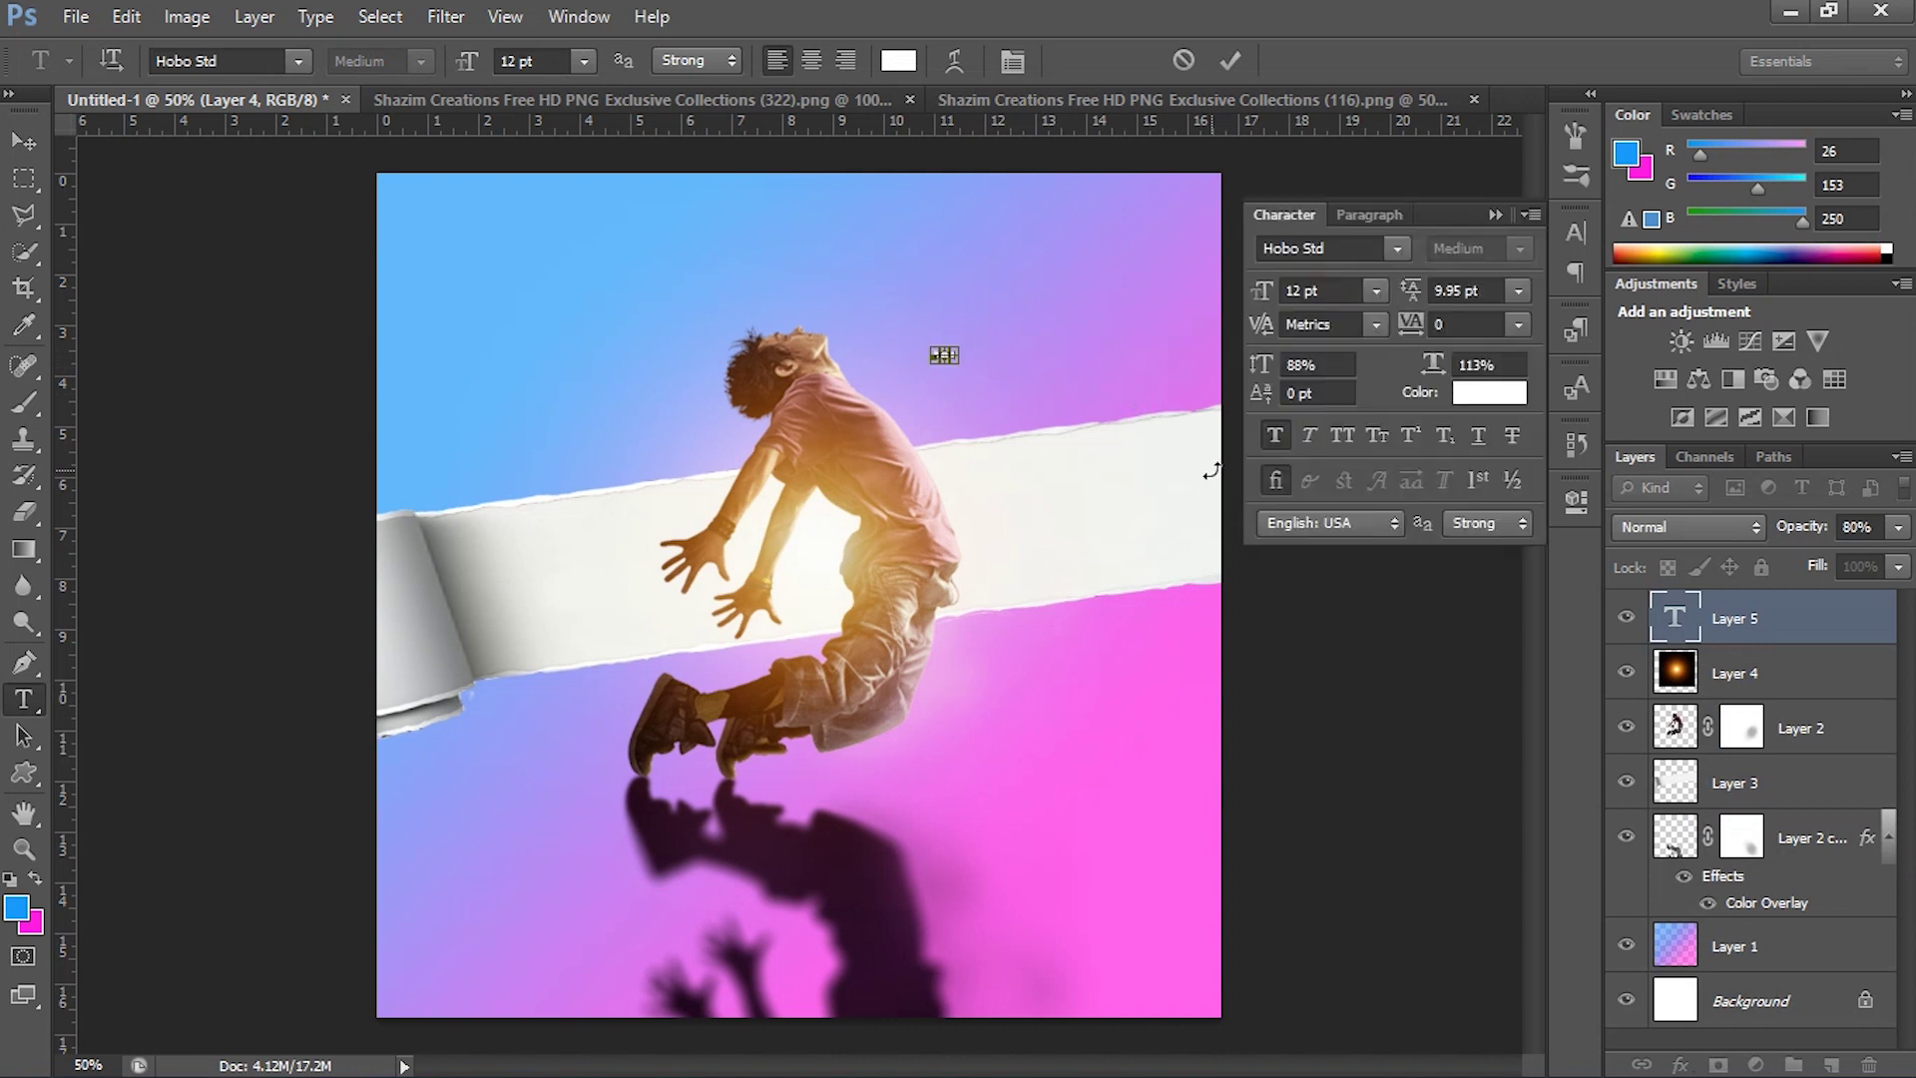
{"action": "left_click_drag", "start_coordinate": [950, 345], "coordinate": [1213, 247]}
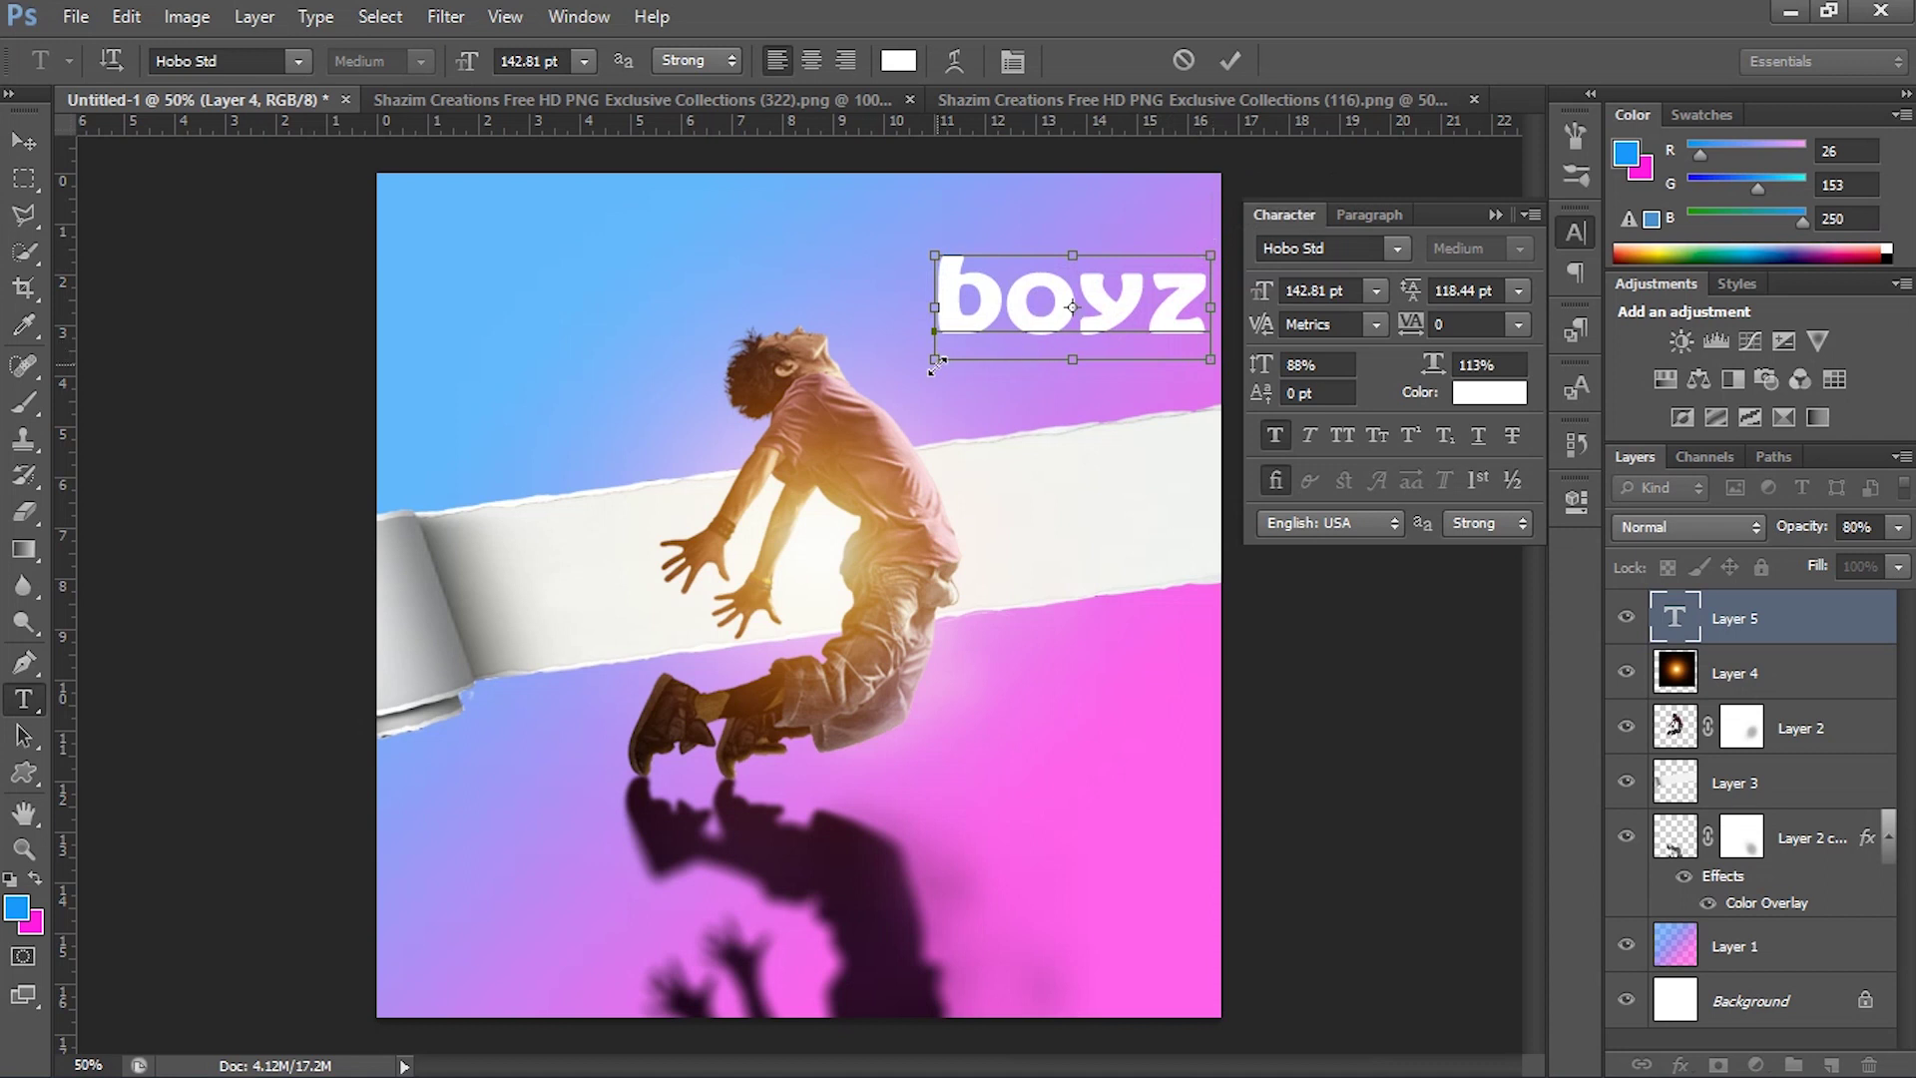
{"action": "left_click_drag", "start_coordinate": [936, 364], "coordinate": [882, 362]}
{"action": "left_click", "coordinate": [1230, 60]}
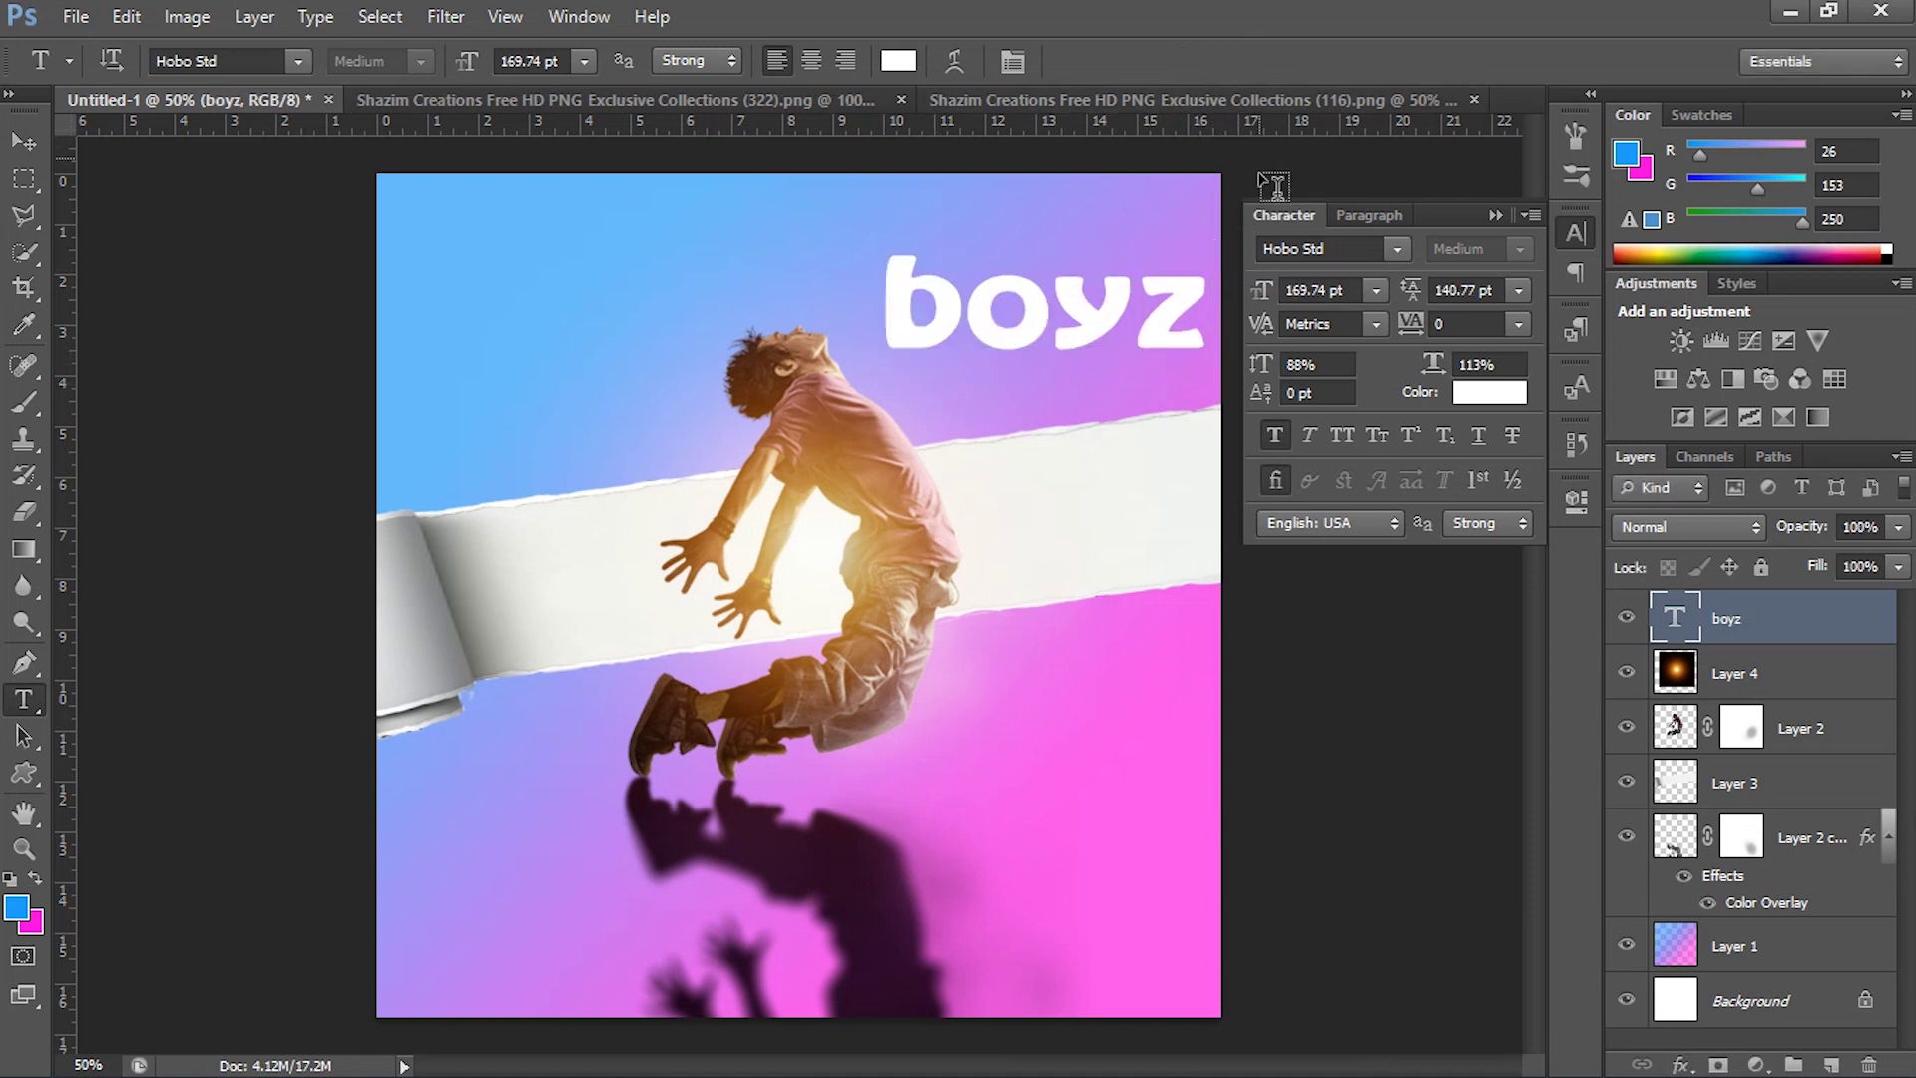
Move the boyz title into the poster's top-right corner.
{"action": "left_click", "coordinate": [16, 141]}
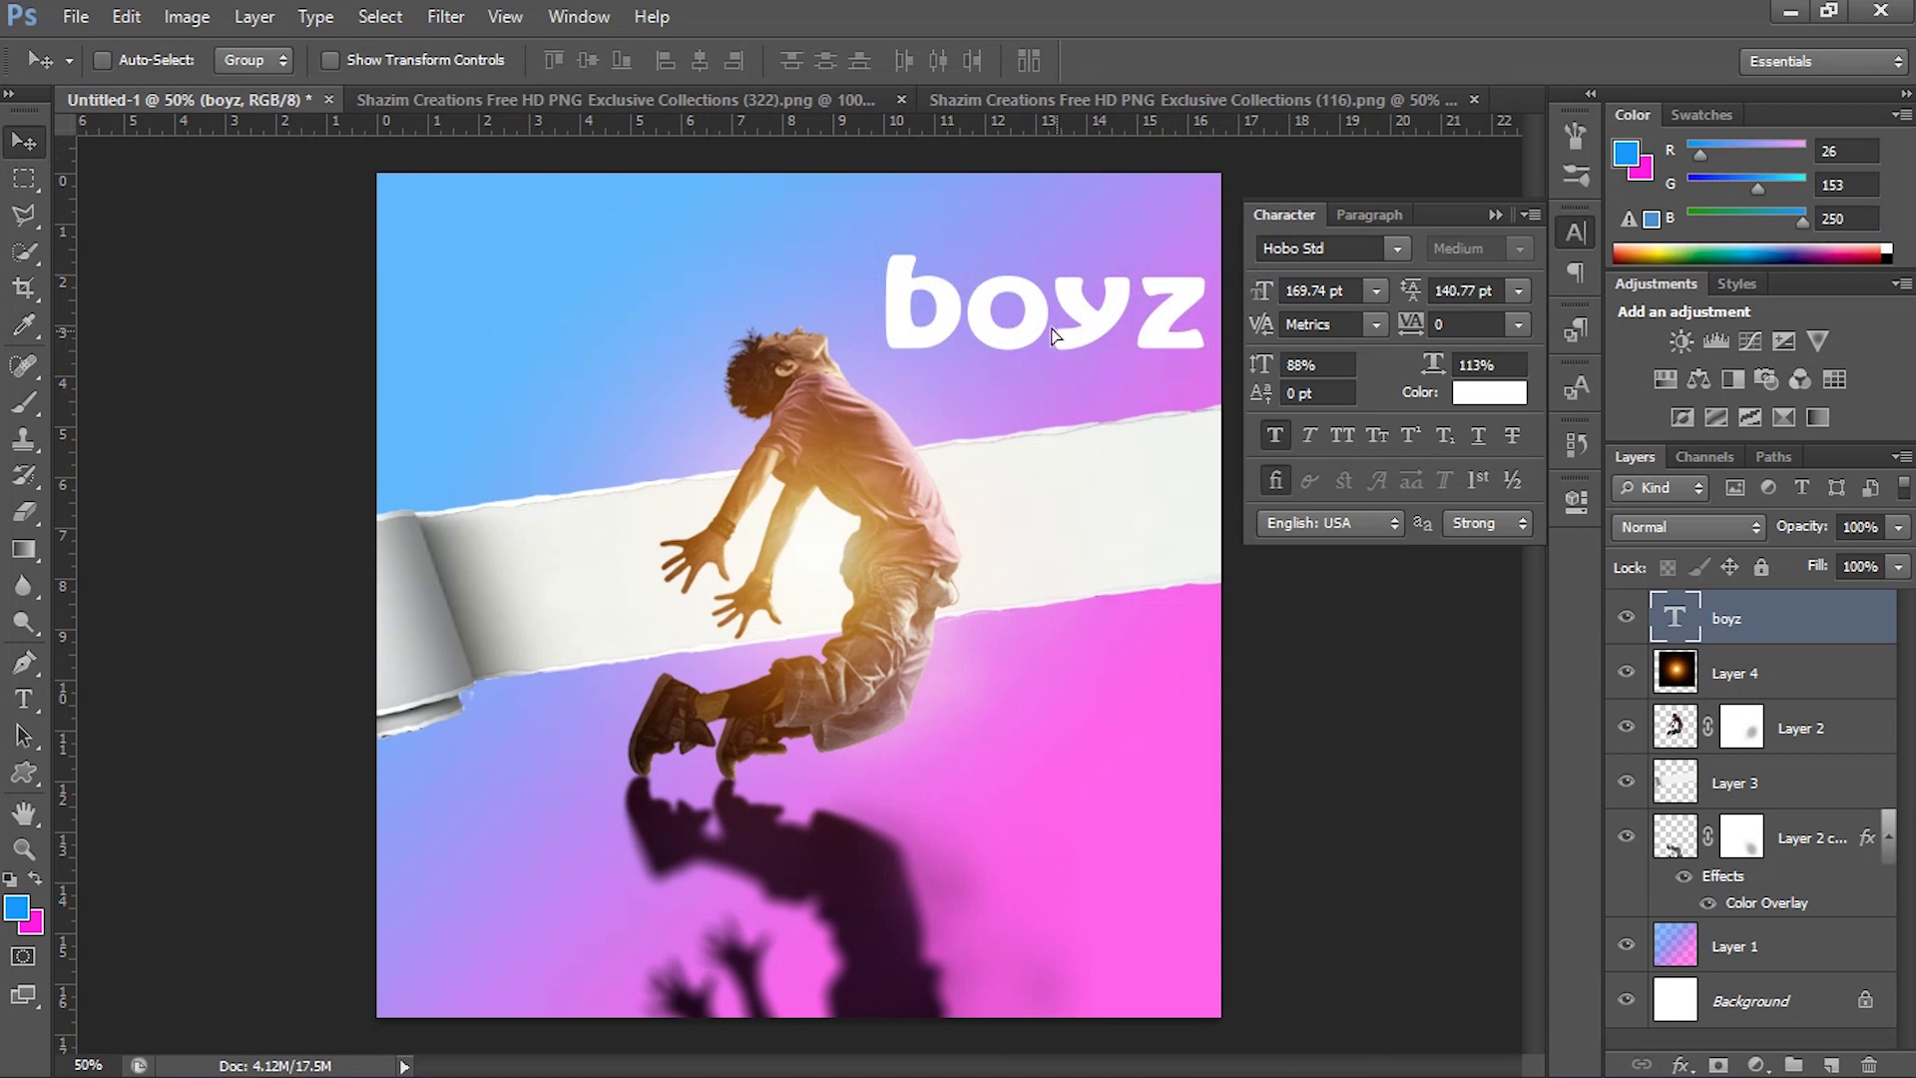
{"action": "left_click_drag", "start_coordinate": [1060, 349], "coordinate": [1044, 285]}
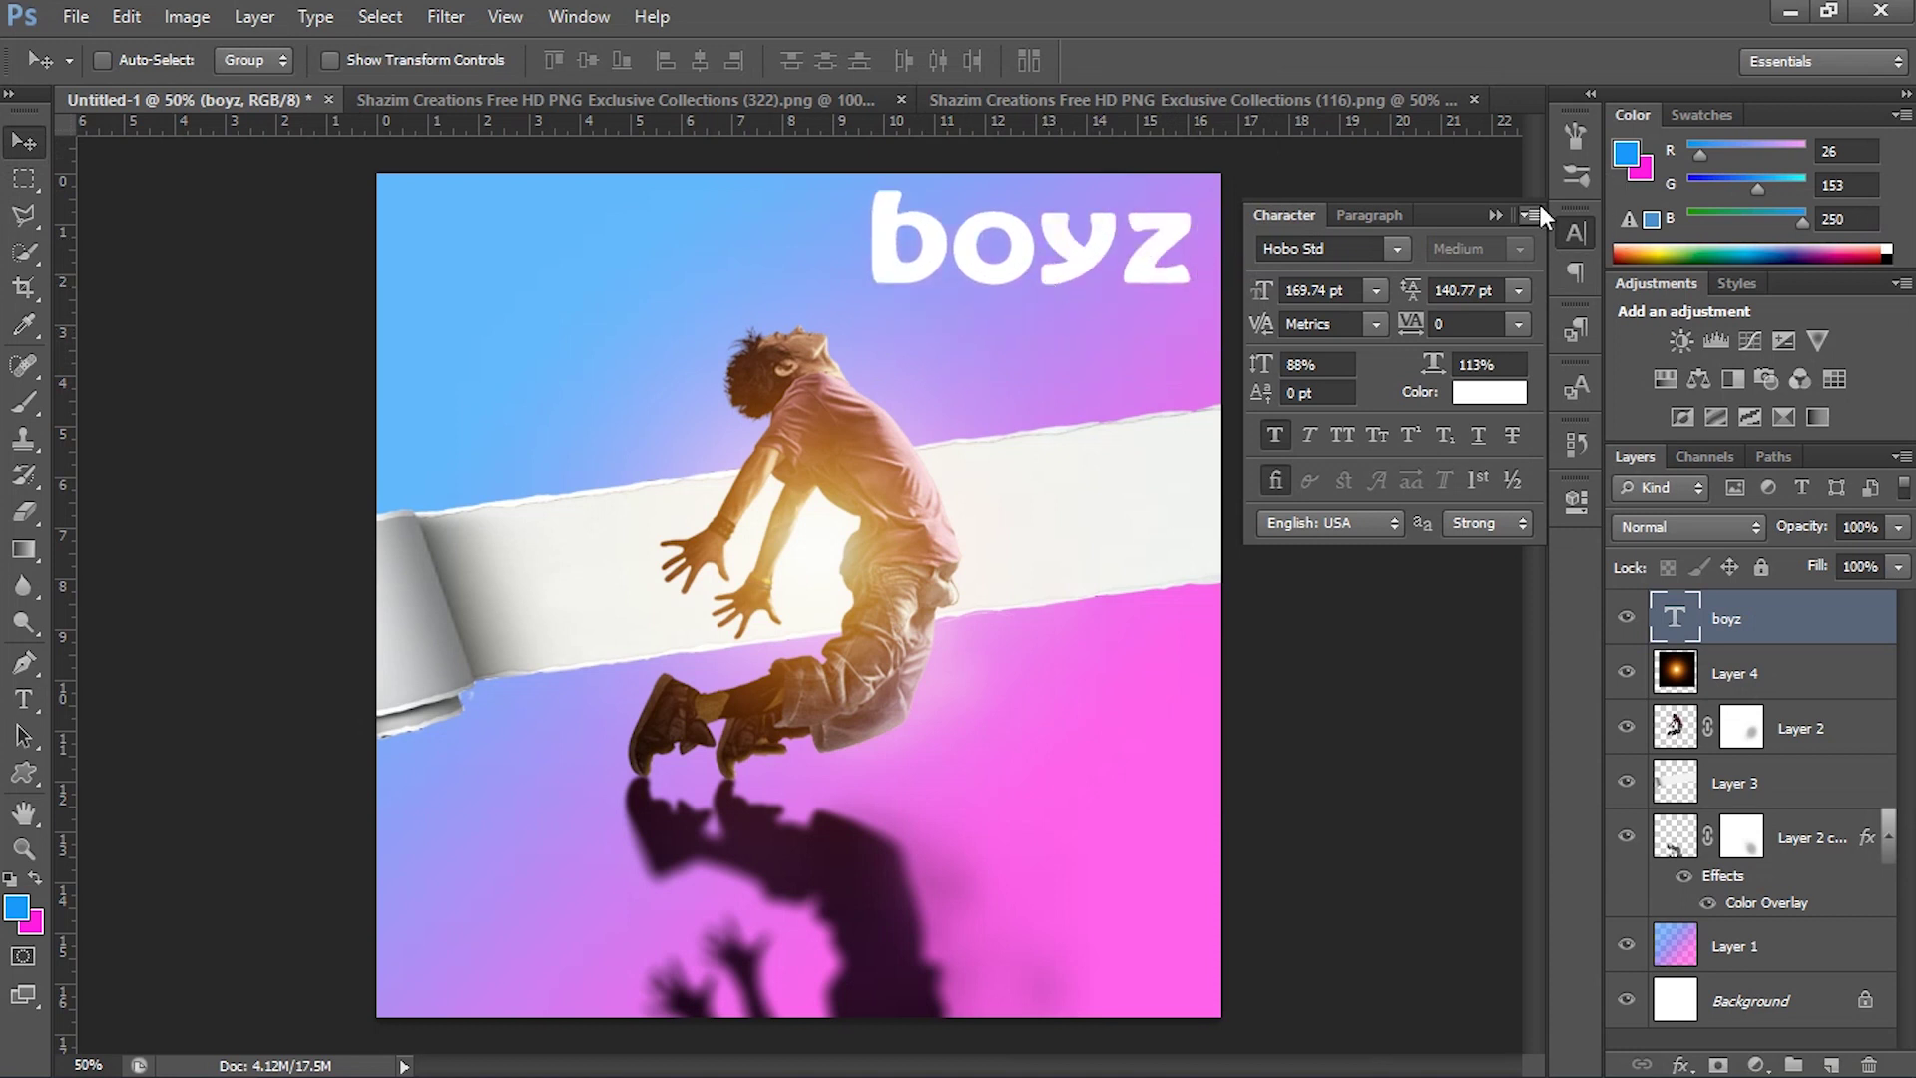
{"action": "left_click", "coordinate": [1495, 214]}
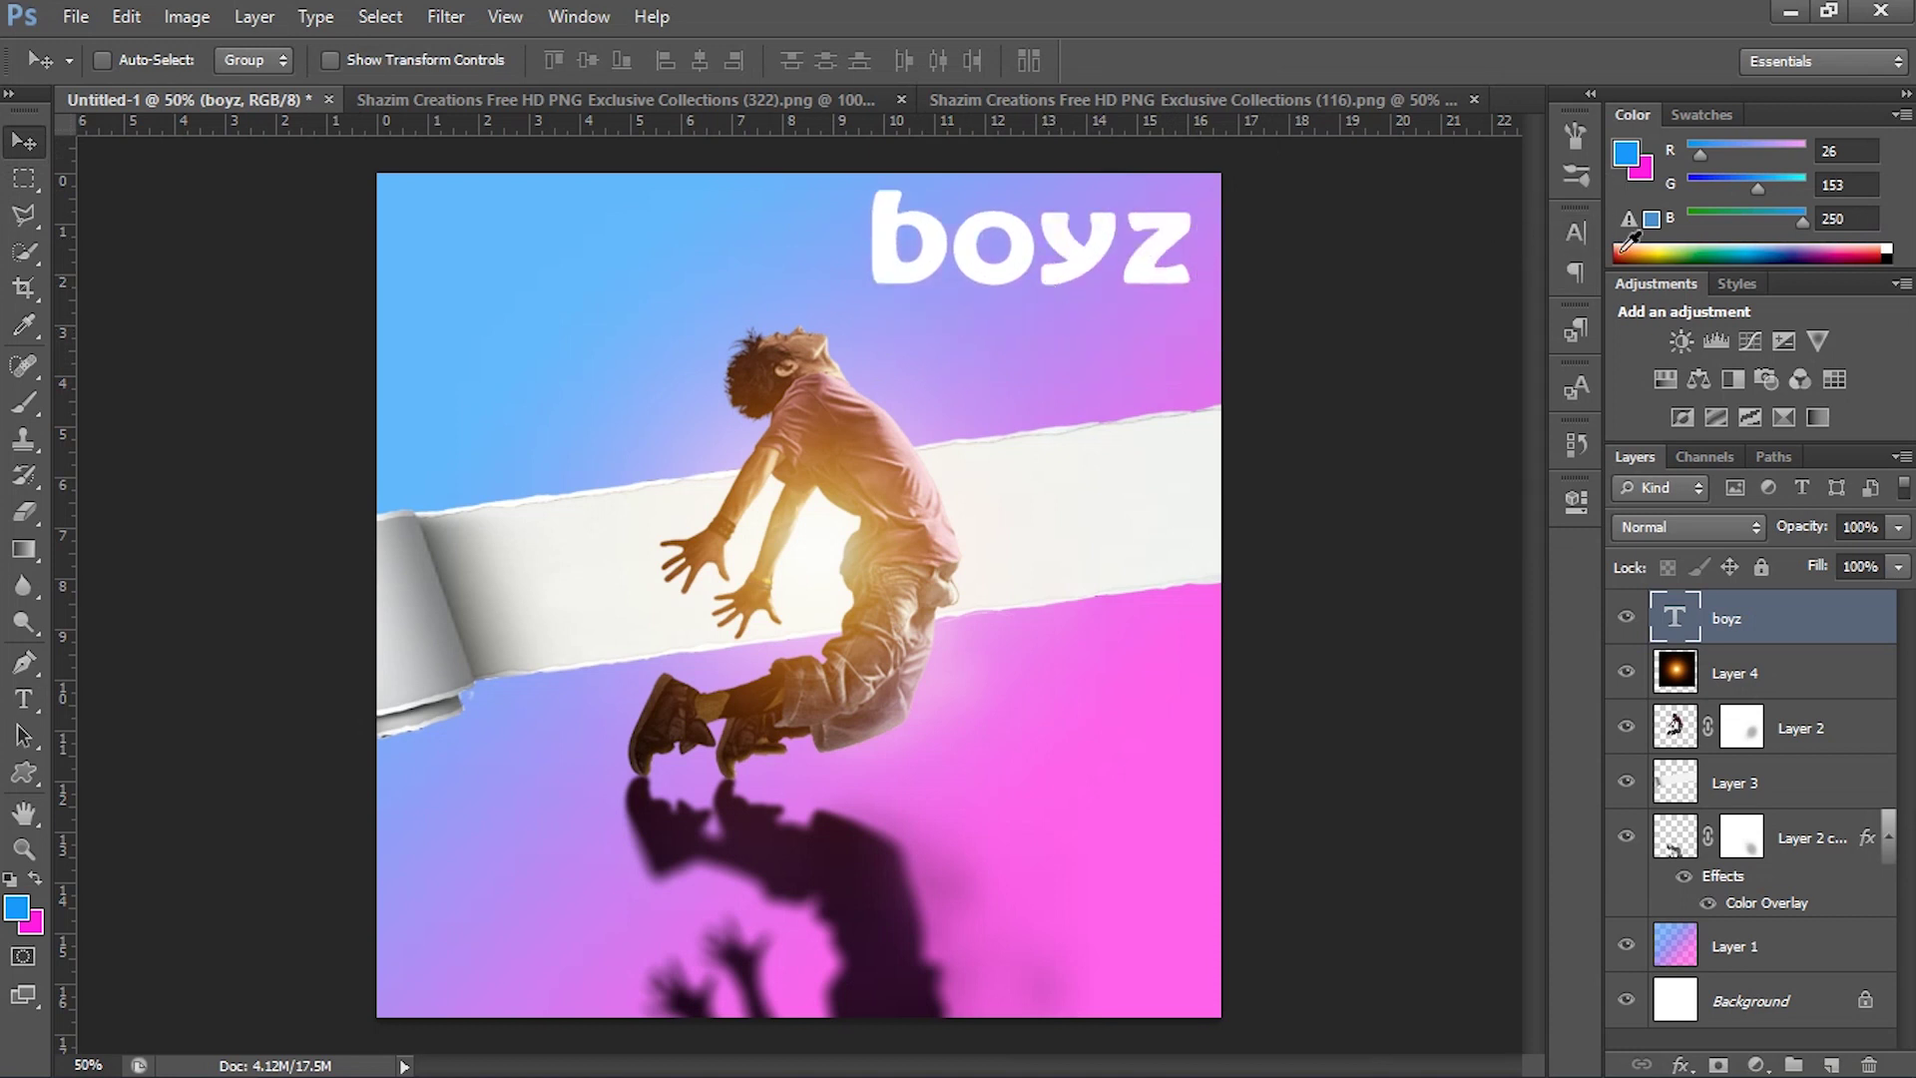
{"action": "left_click", "coordinate": [716, 98]}
Close the unused document, open the blue feather PNG and drag it into the poster.
{"action": "left_click", "coordinate": [1002, 100]}
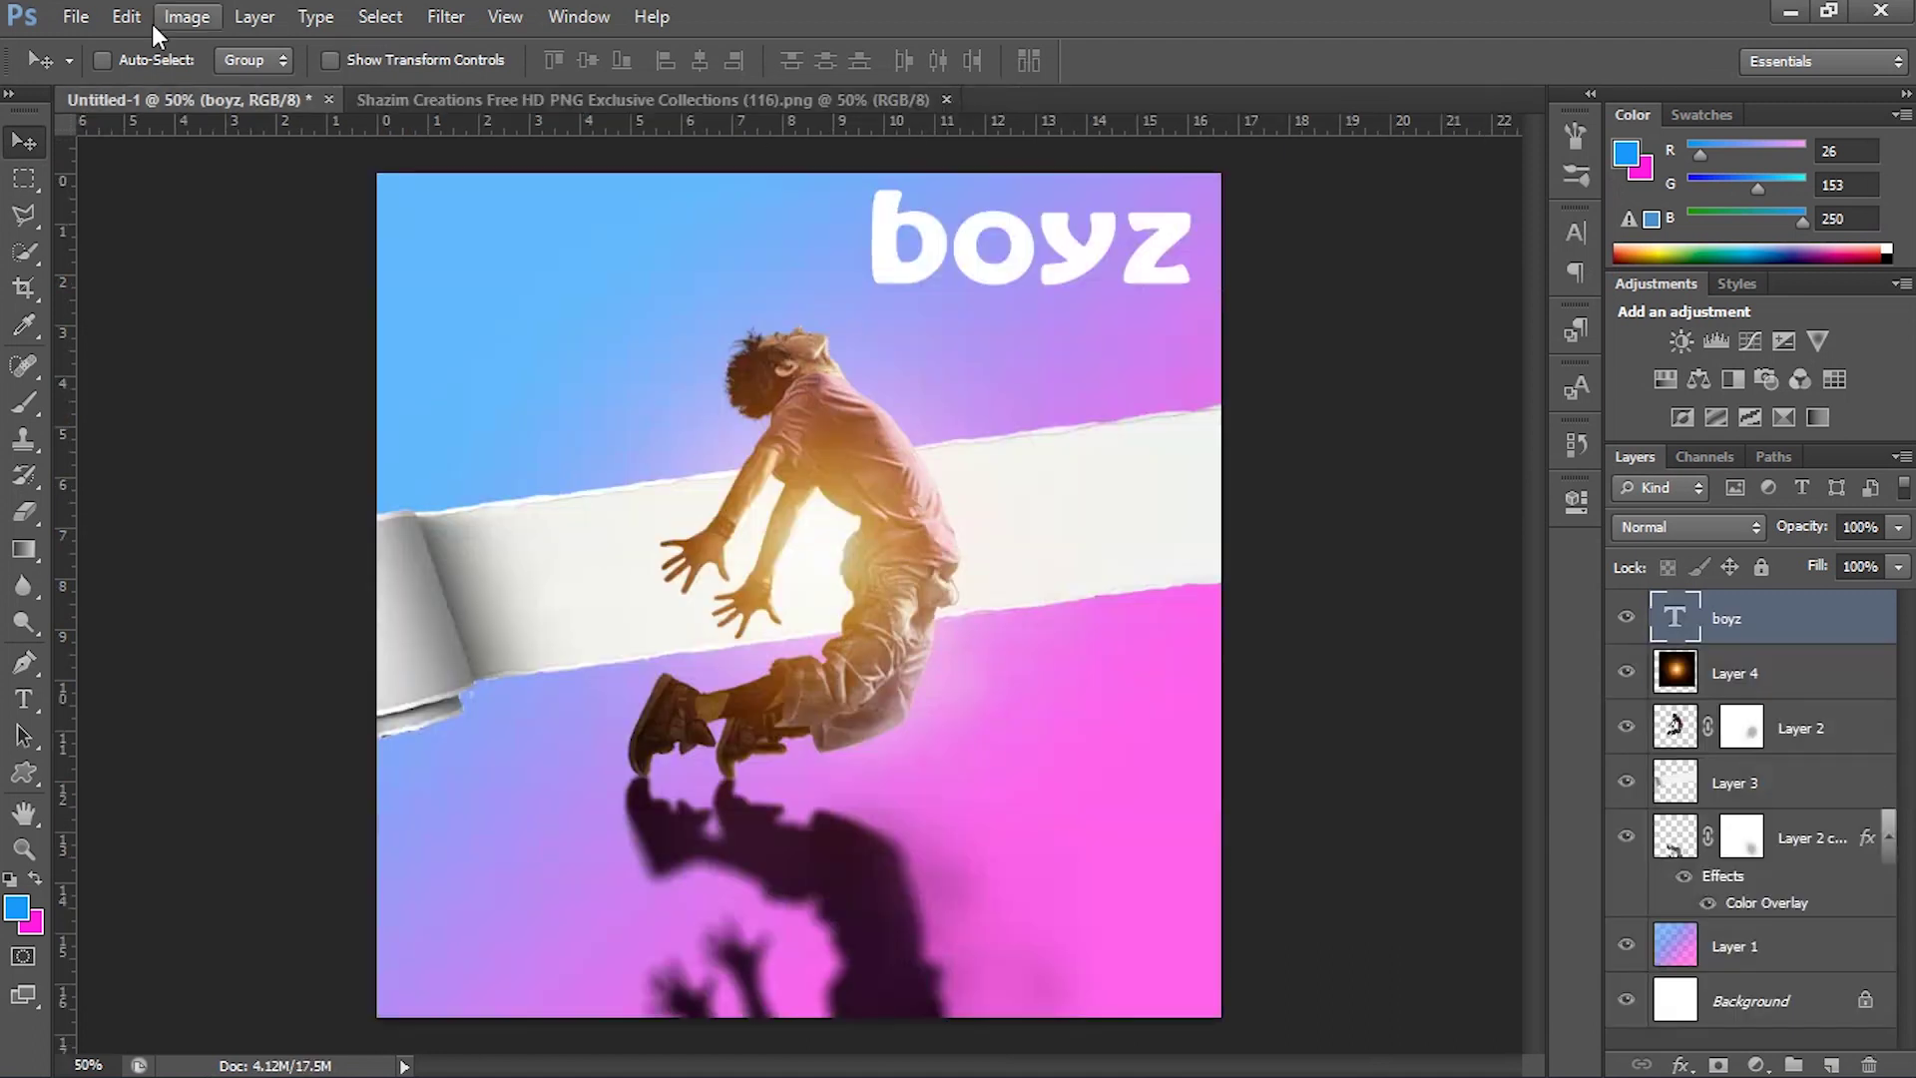
{"action": "left_click", "coordinate": [76, 17]}
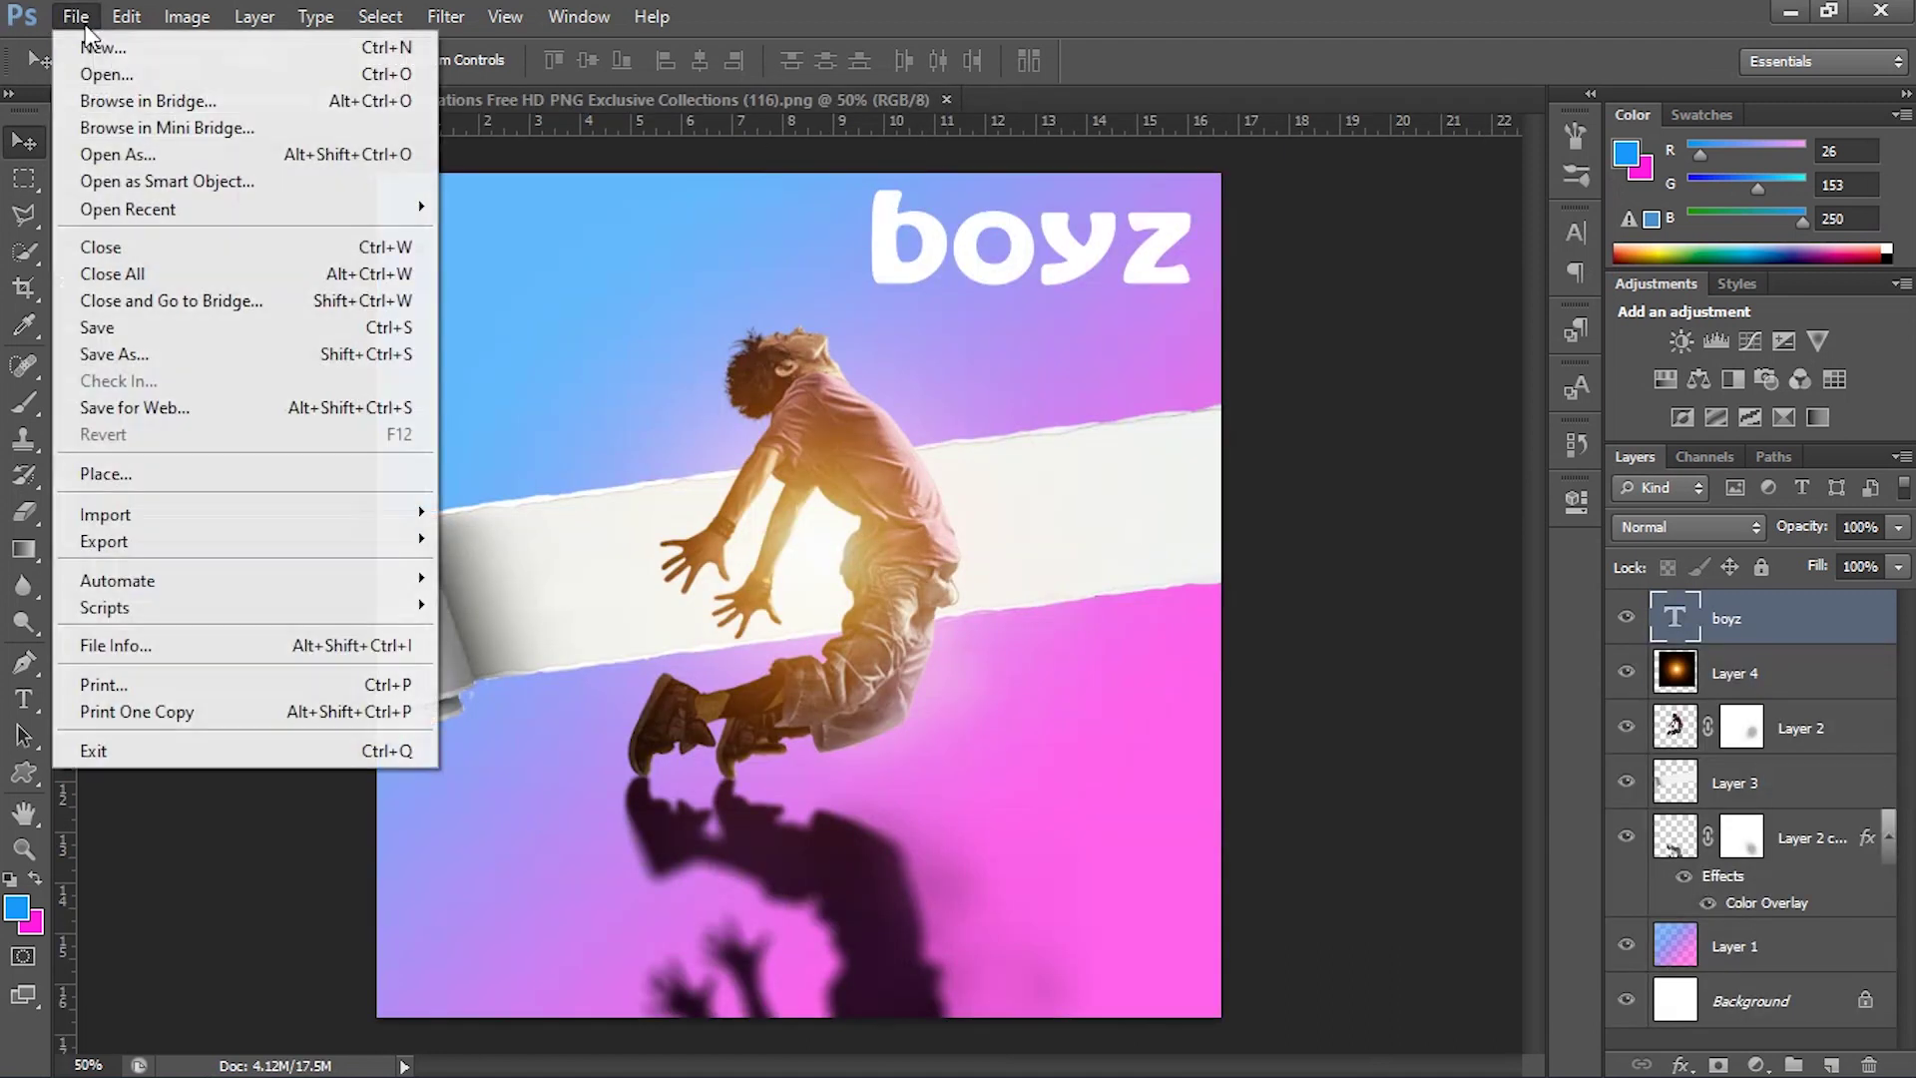
{"action": "left_click", "coordinate": [108, 73]}
{"action": "double_click", "coordinate": [600, 282]}
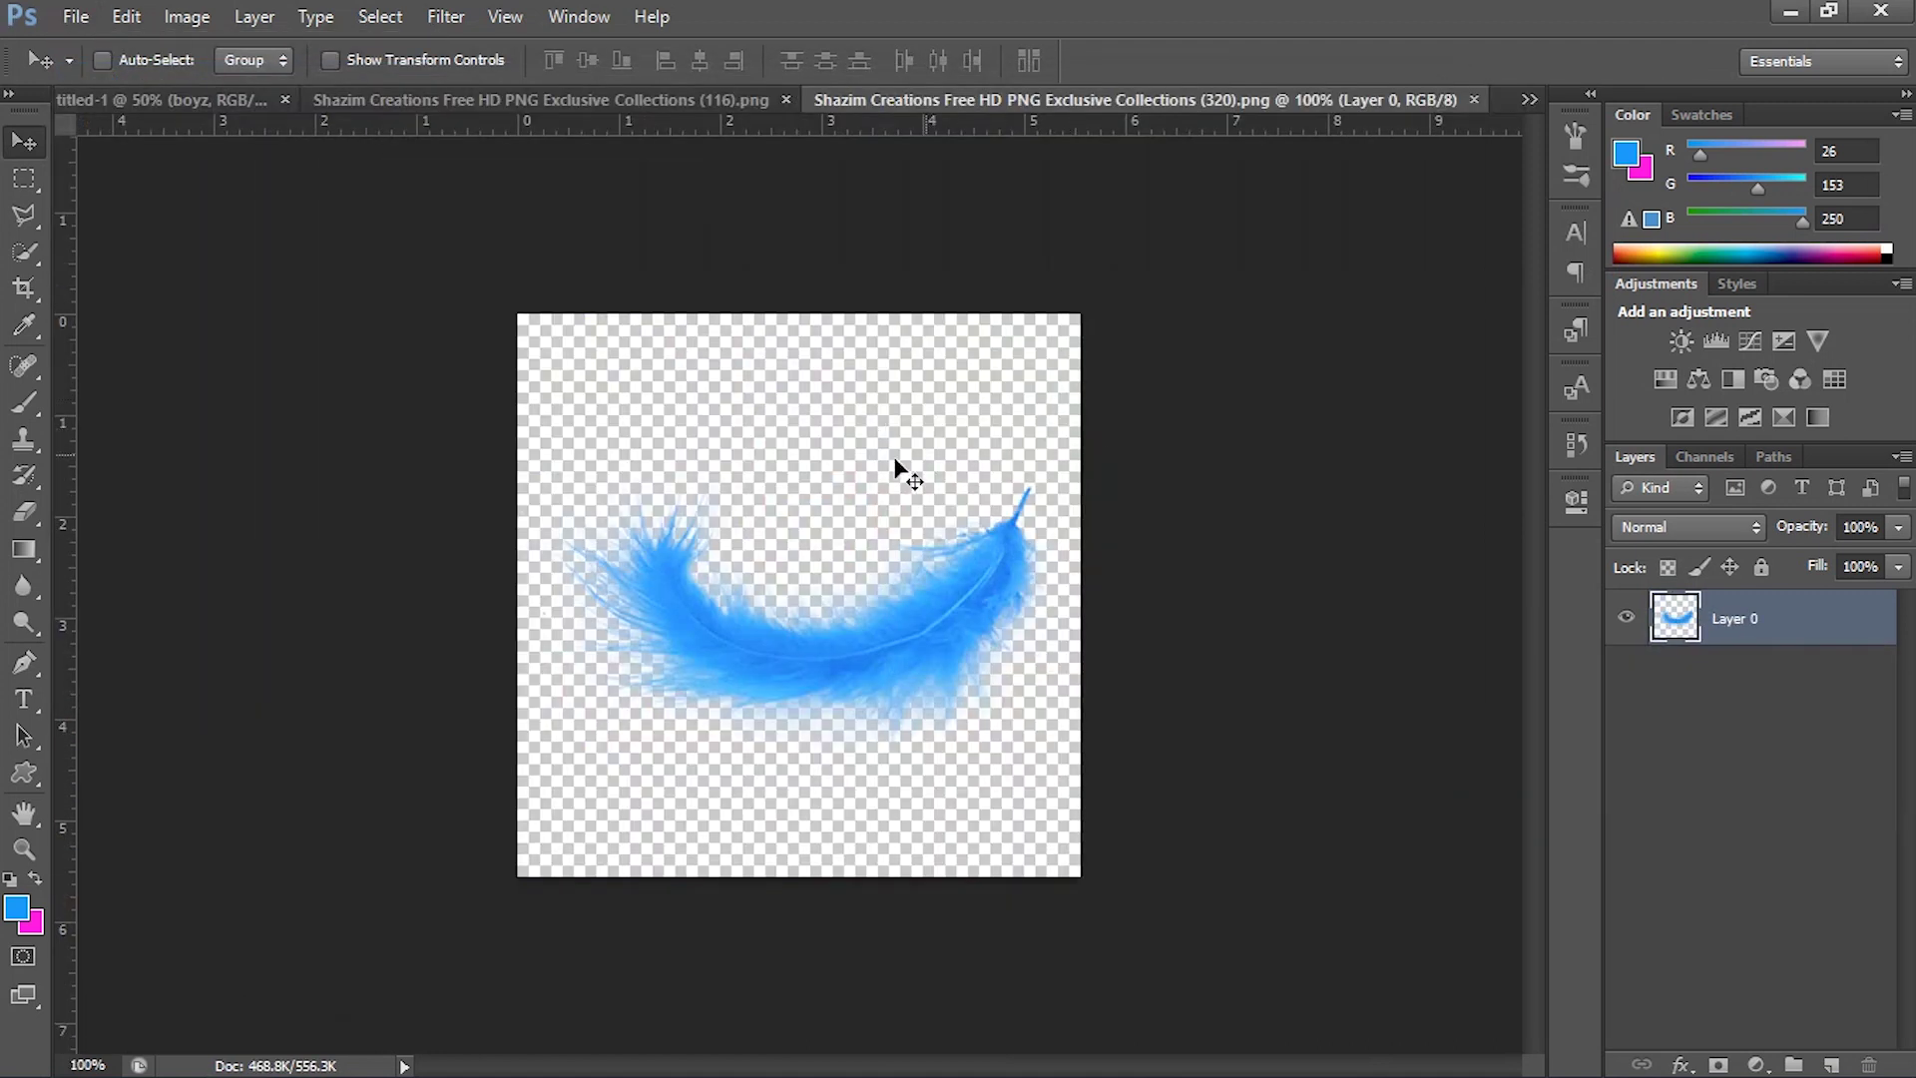
{"action": "mouse_move", "coordinate": [903, 647]}
{"action": "left_mouse_down"}
{"action": "mouse_move", "coordinate": [105, 101]}
{"action": "mouse_move", "coordinate": [1072, 297]}
{"action": "mouse_move", "coordinate": [996, 265]}
{"action": "mouse_move", "coordinate": [961, 317]}
{"action": "left_mouse_up"}
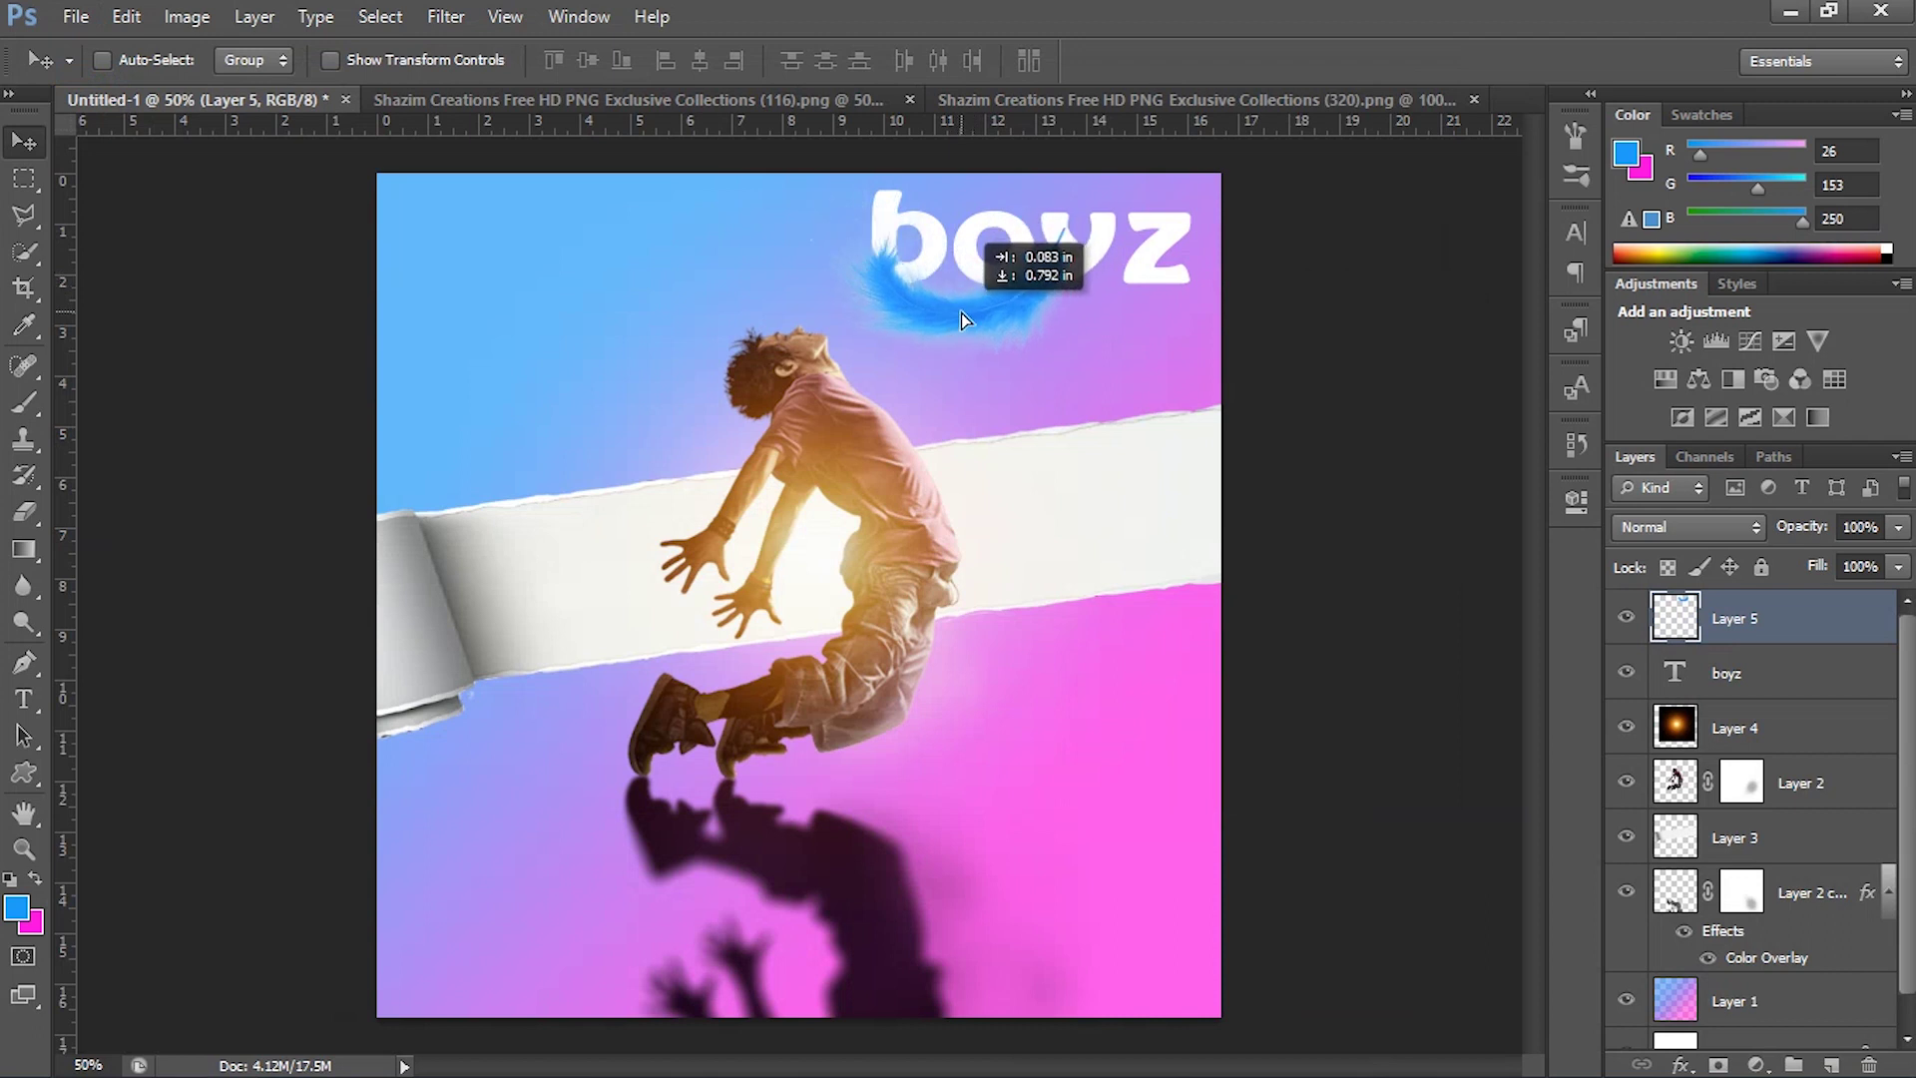
Rotate and shrink the feather over the 'b', then clip it to the boyz text.
{"action": "key", "text": "ctrl+t"}
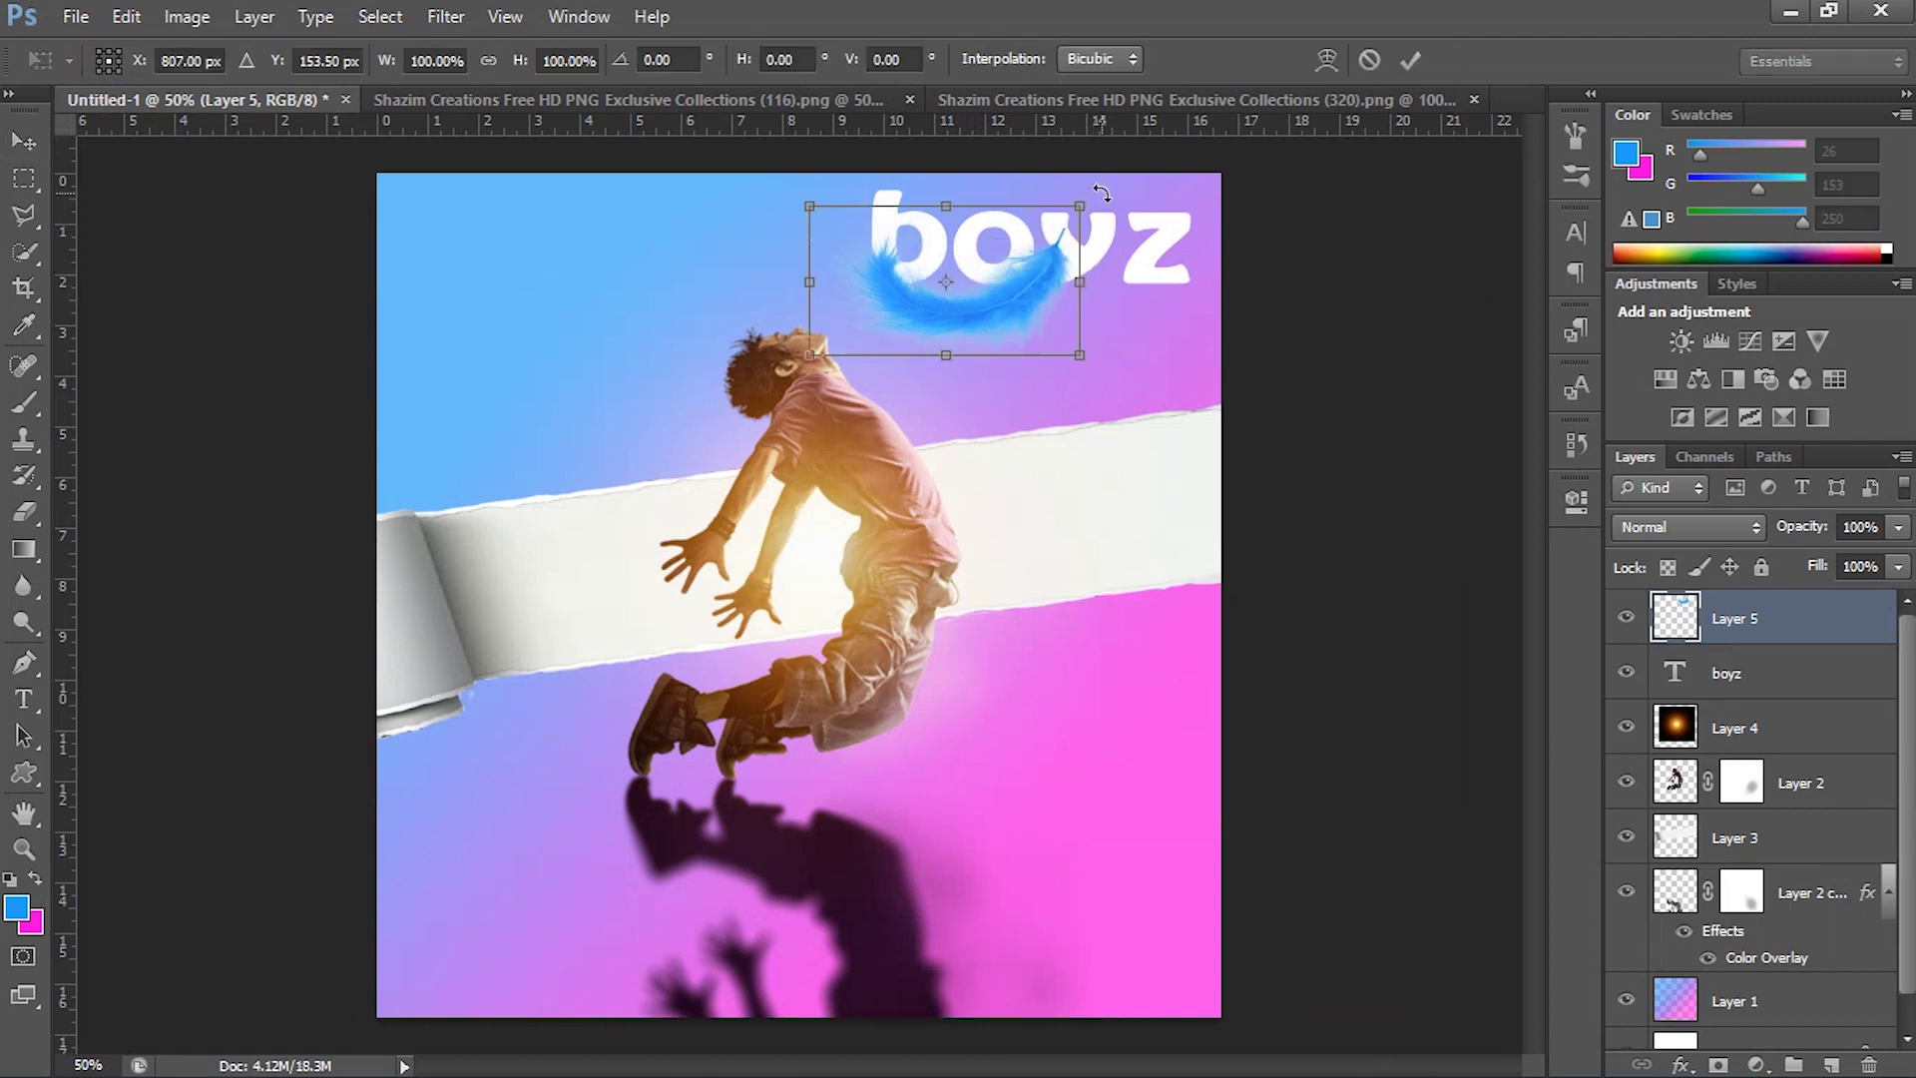
{"action": "mouse_move", "coordinate": [1098, 195]}
{"action": "left_mouse_down"}
{"action": "mouse_move", "coordinate": [1062, 151]}
{"action": "mouse_move", "coordinate": [943, 267]}
{"action": "mouse_move", "coordinate": [949, 252]}
{"action": "left_mouse_up"}
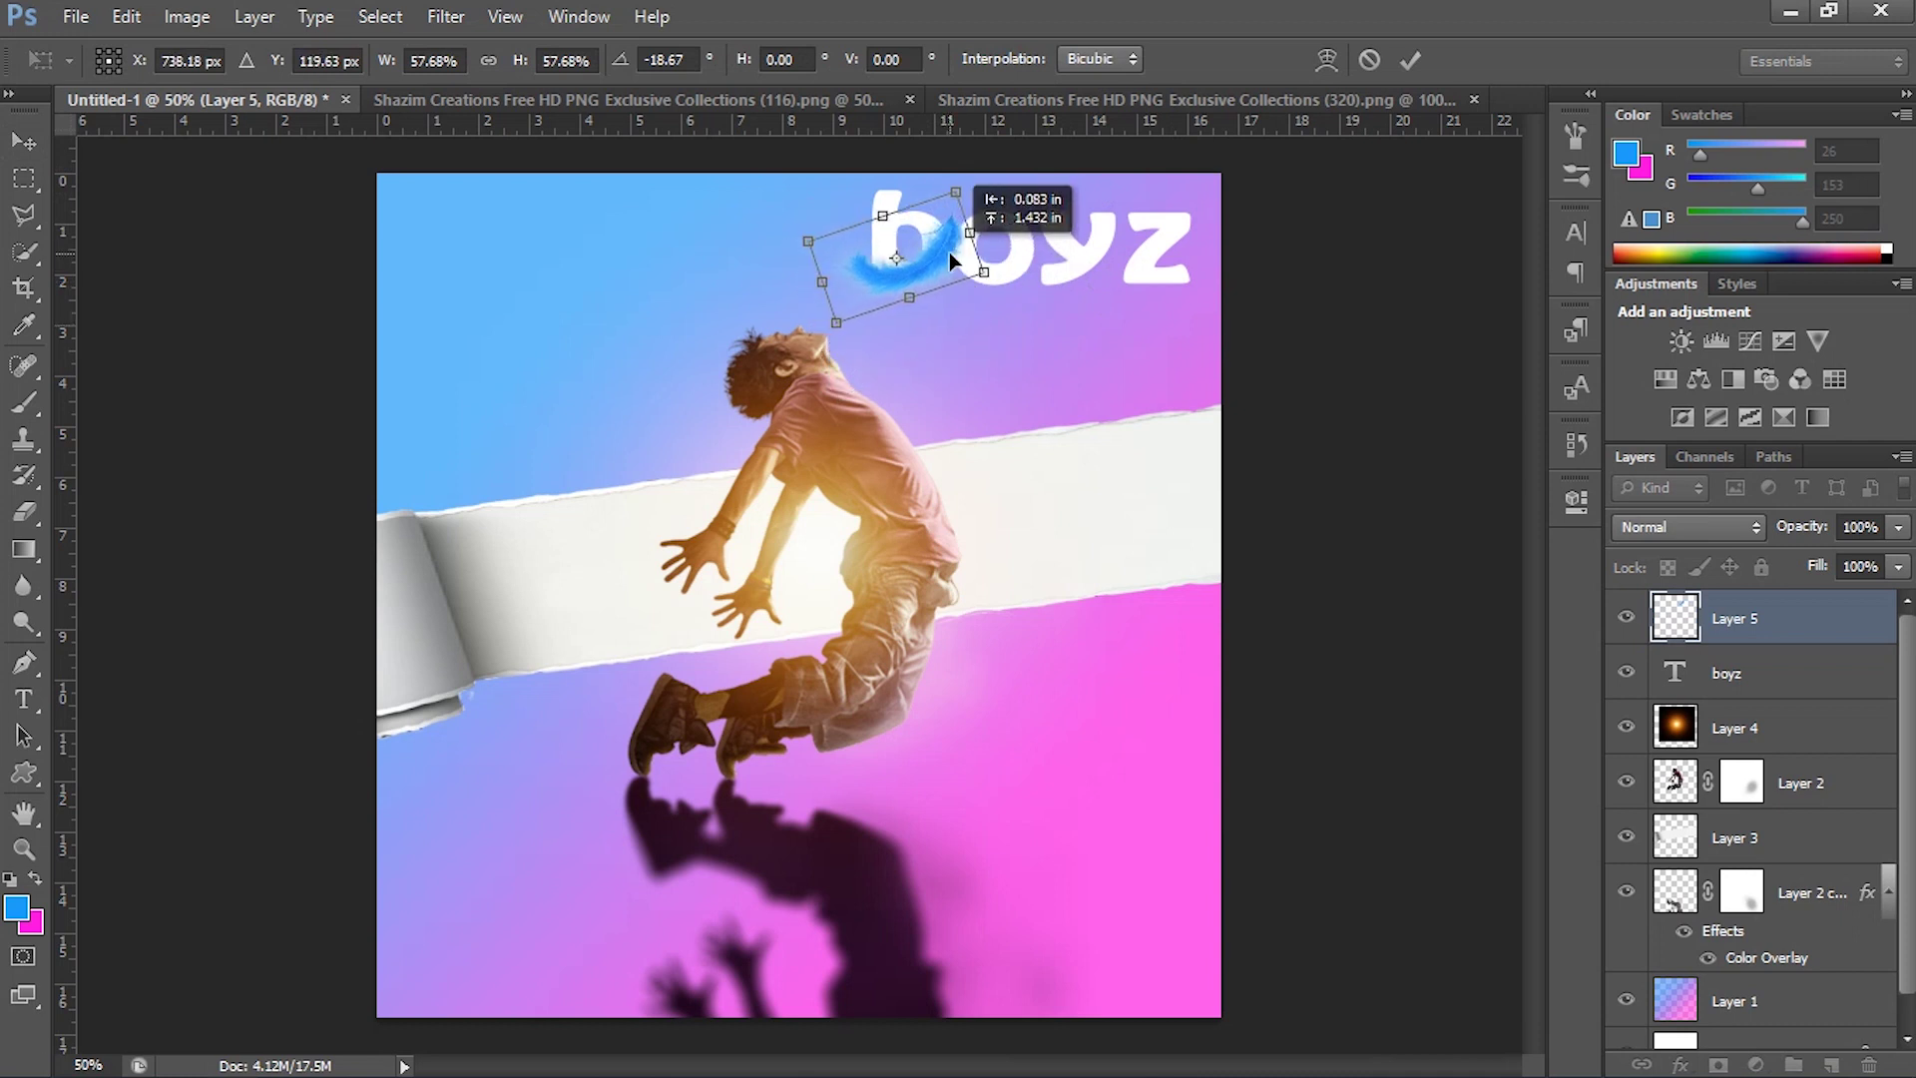
{"action": "left_click_drag", "start_coordinate": [793, 247], "coordinate": [909, 242]}
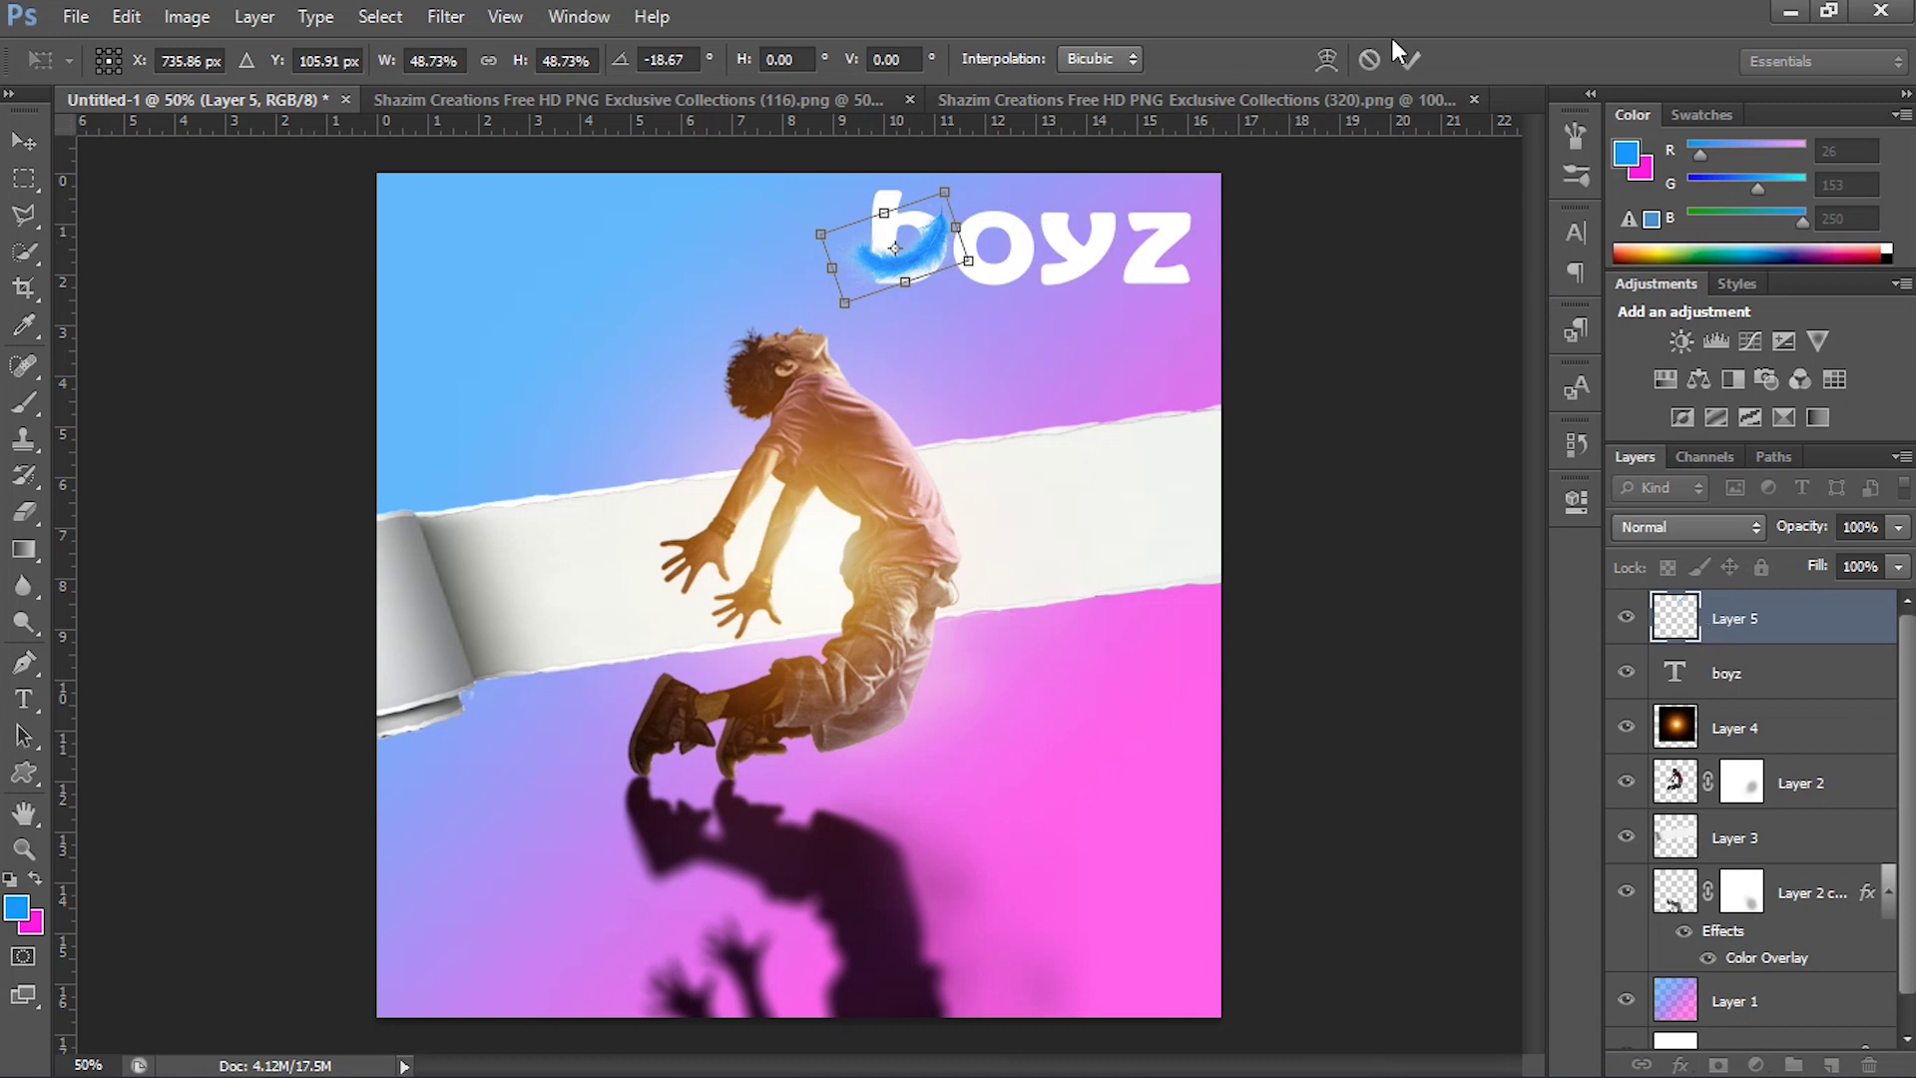
{"action": "left_click", "coordinate": [1406, 60]}
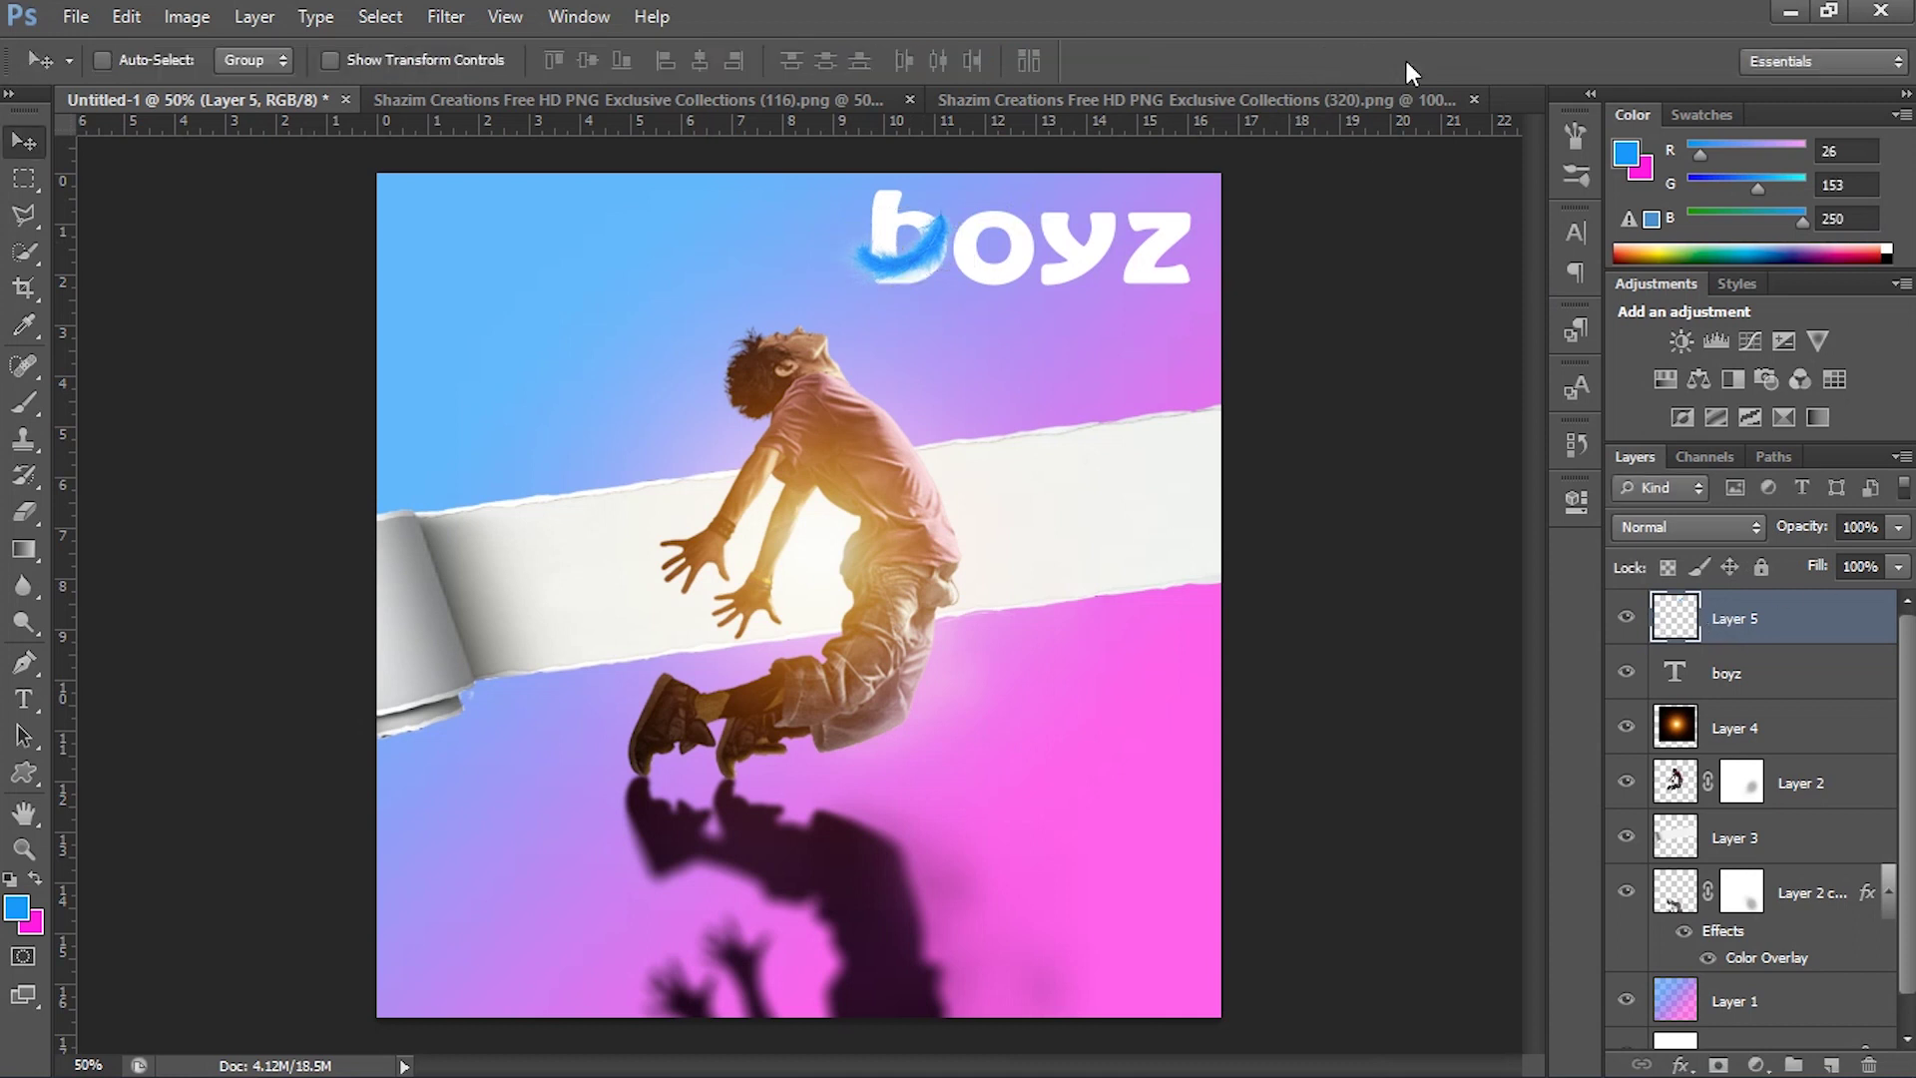
{"action": "key", "text": "ctrl+alt+g"}
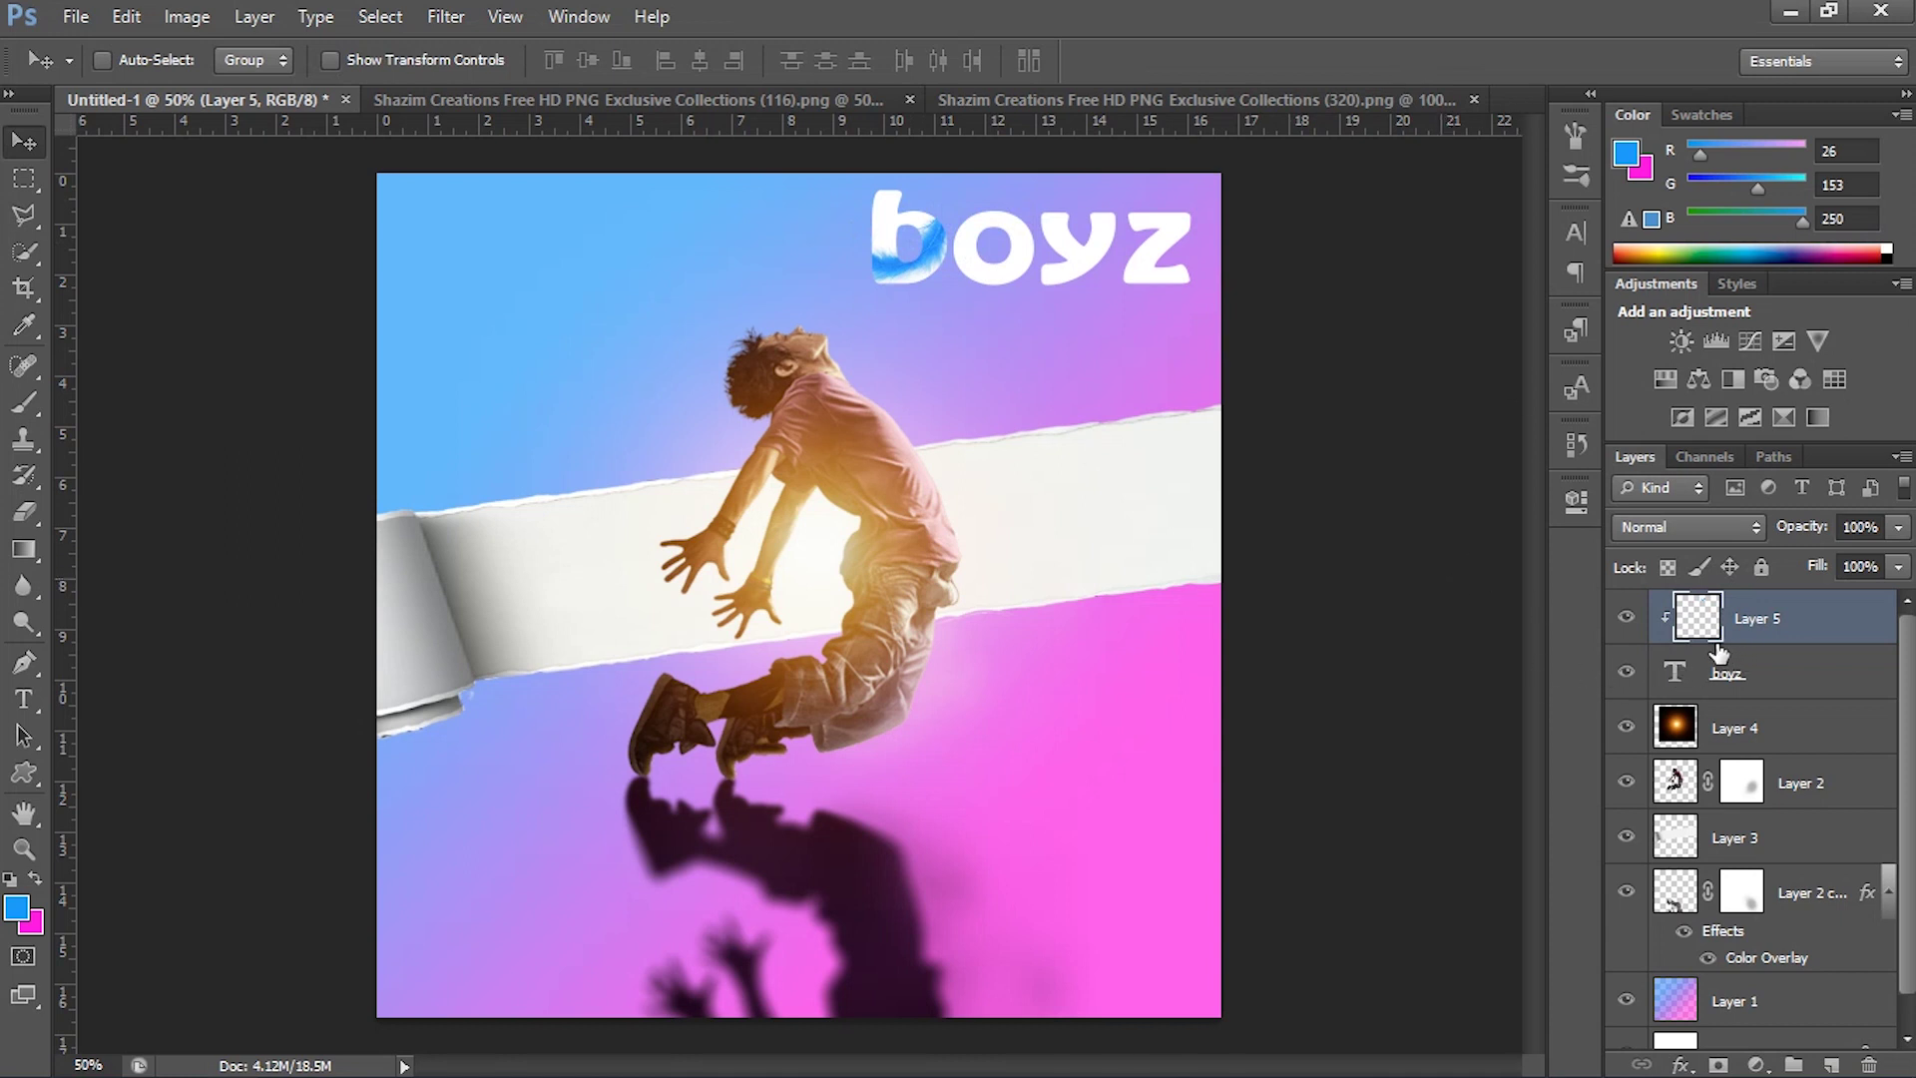
Add clipped feather copies over the 'o' and 'y', rotating the 'y' copy to follow the letter.
{"action": "key", "text": "ctrl+j"}
{"action": "left_click_drag", "start_coordinate": [902, 260], "coordinate": [1013, 271]}
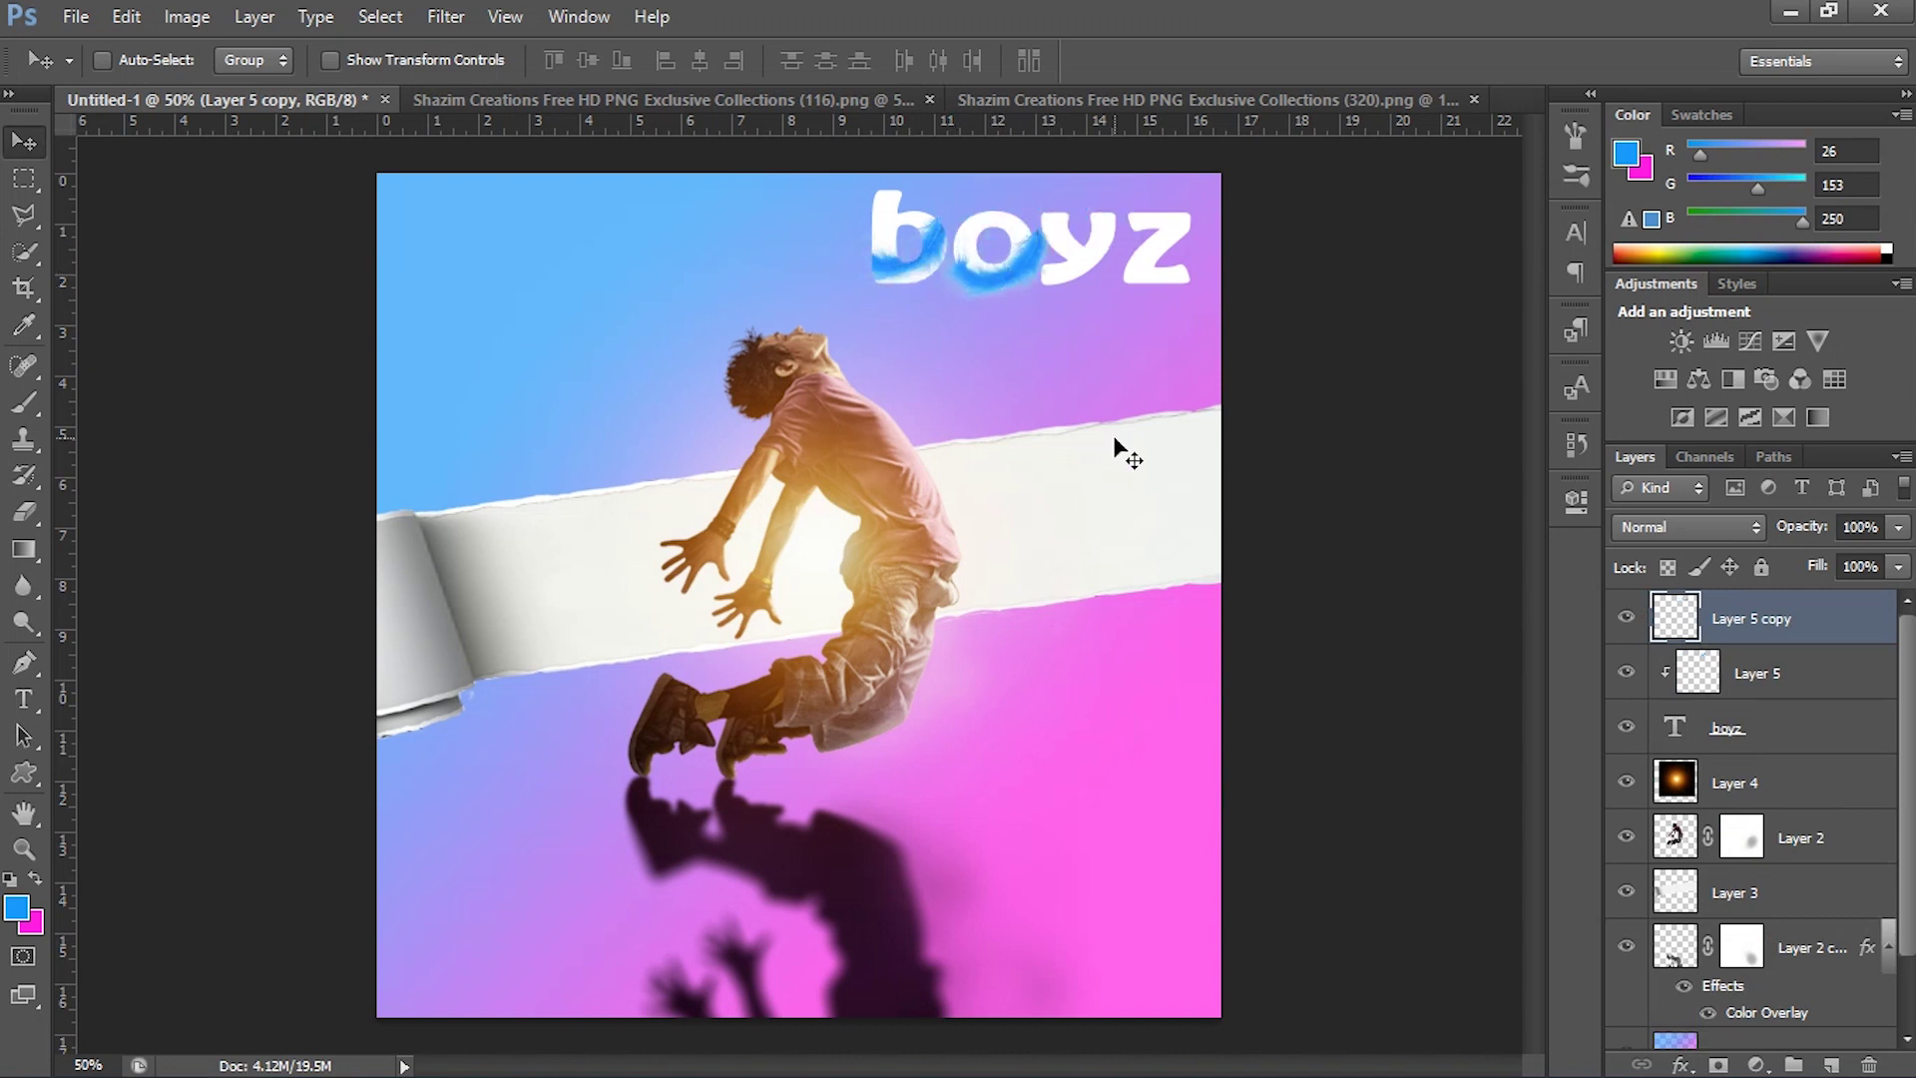
{"action": "key", "text": "ctrl+alt+g"}
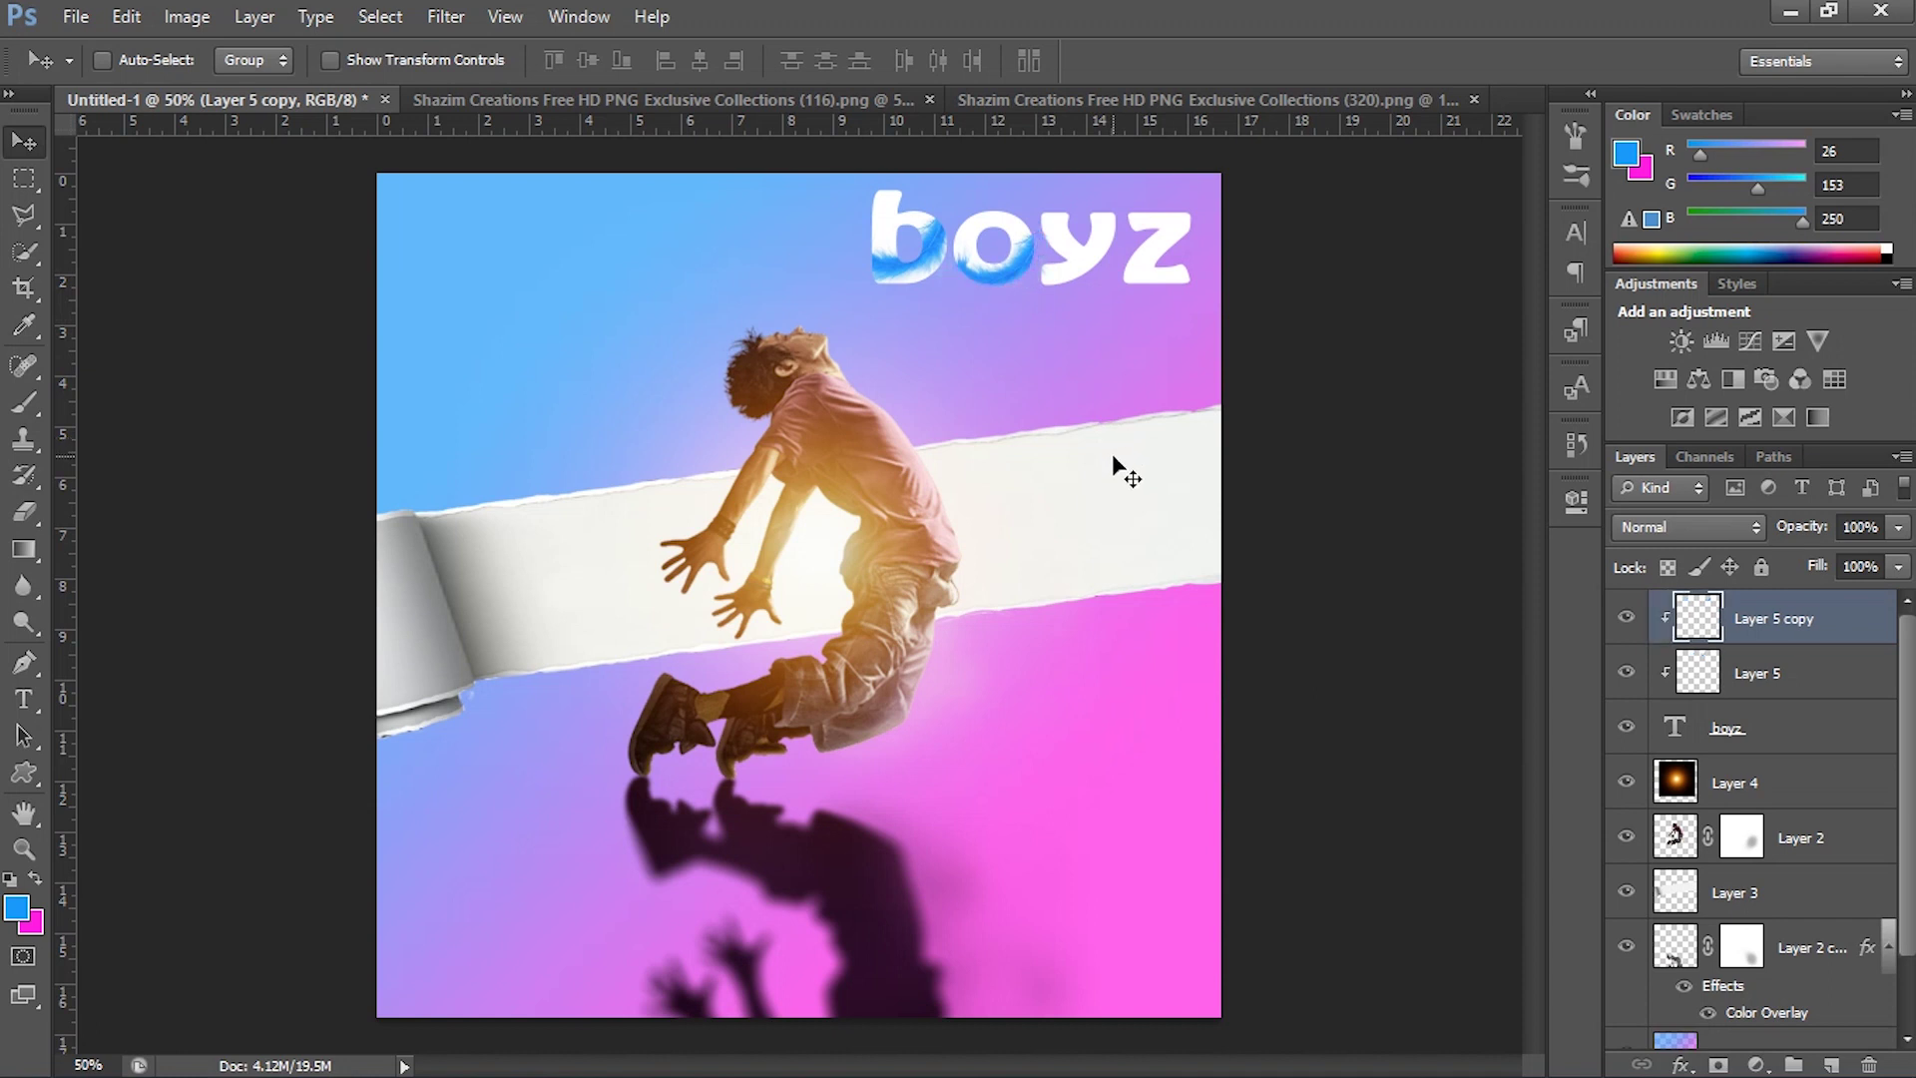
{"action": "key", "text": "ctrl+j"}
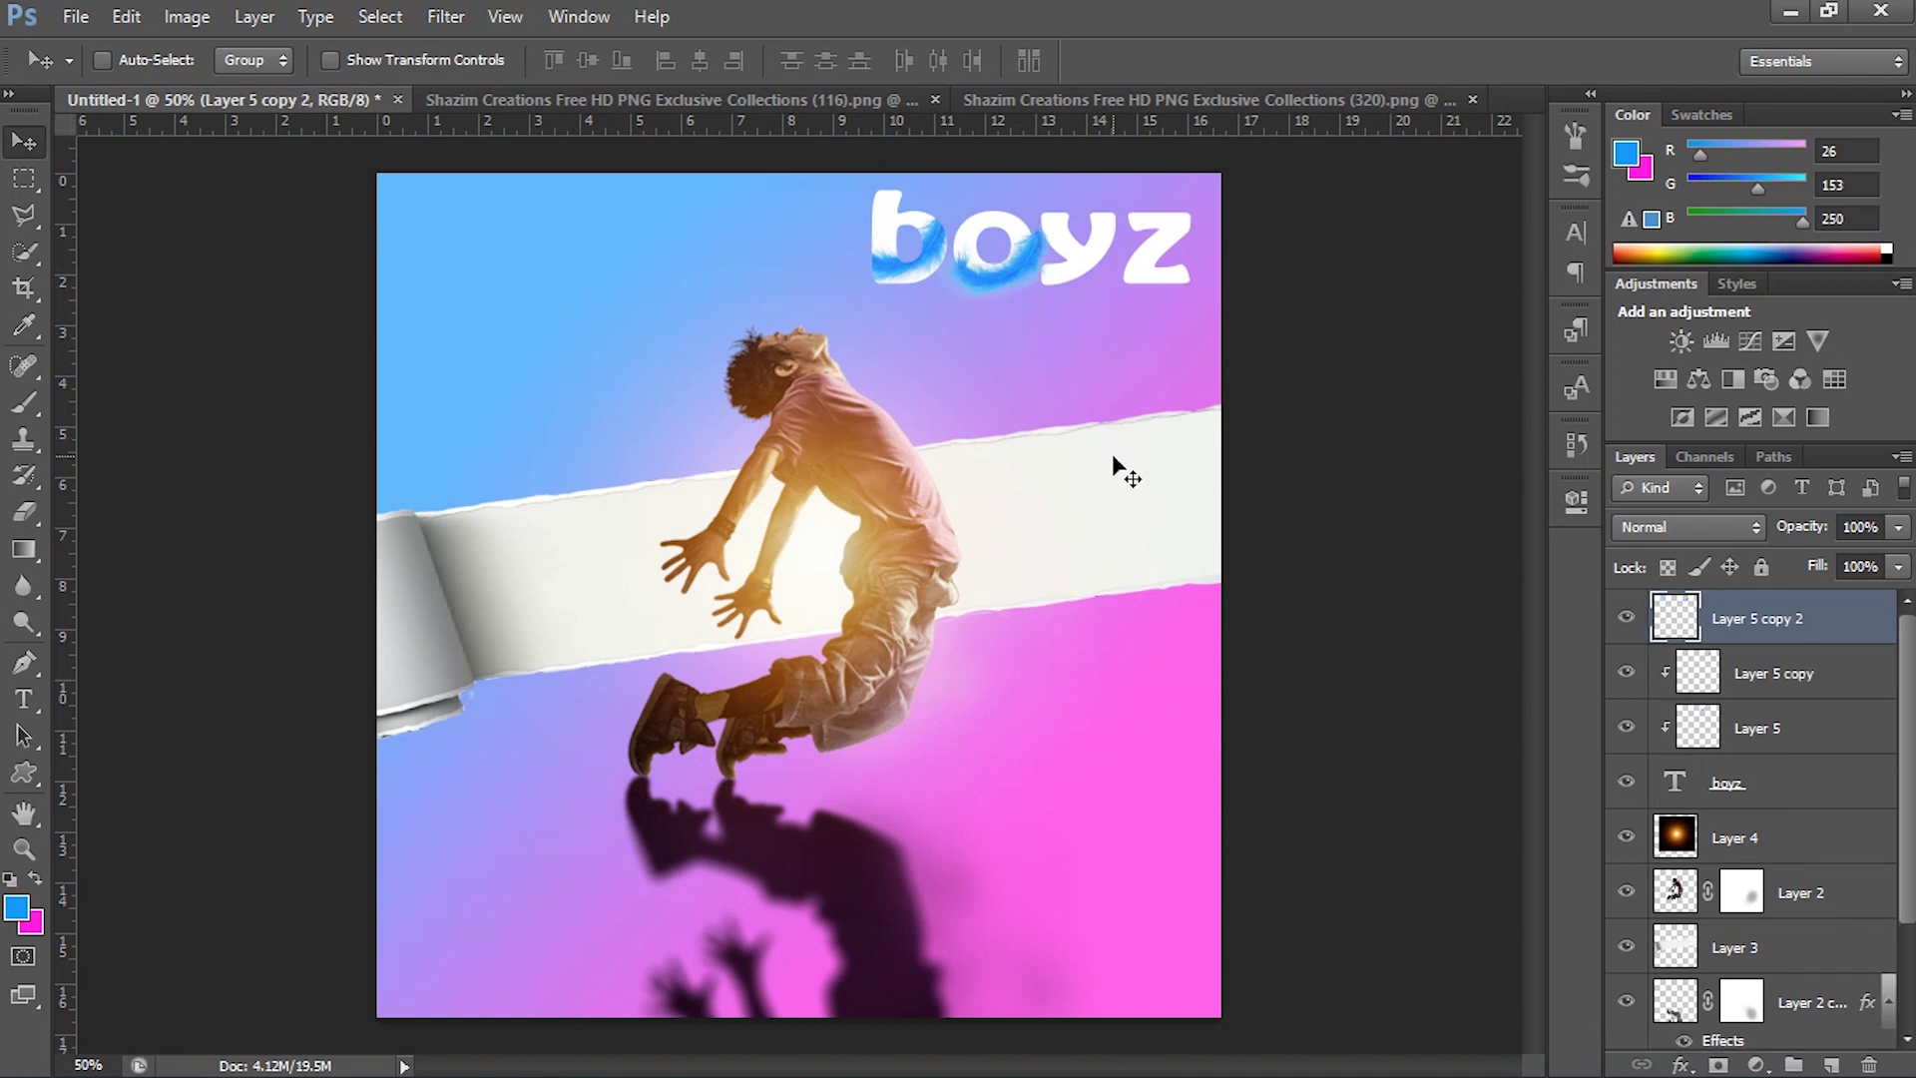
{"action": "left_click_drag", "start_coordinate": [1008, 275], "coordinate": [1128, 219]}
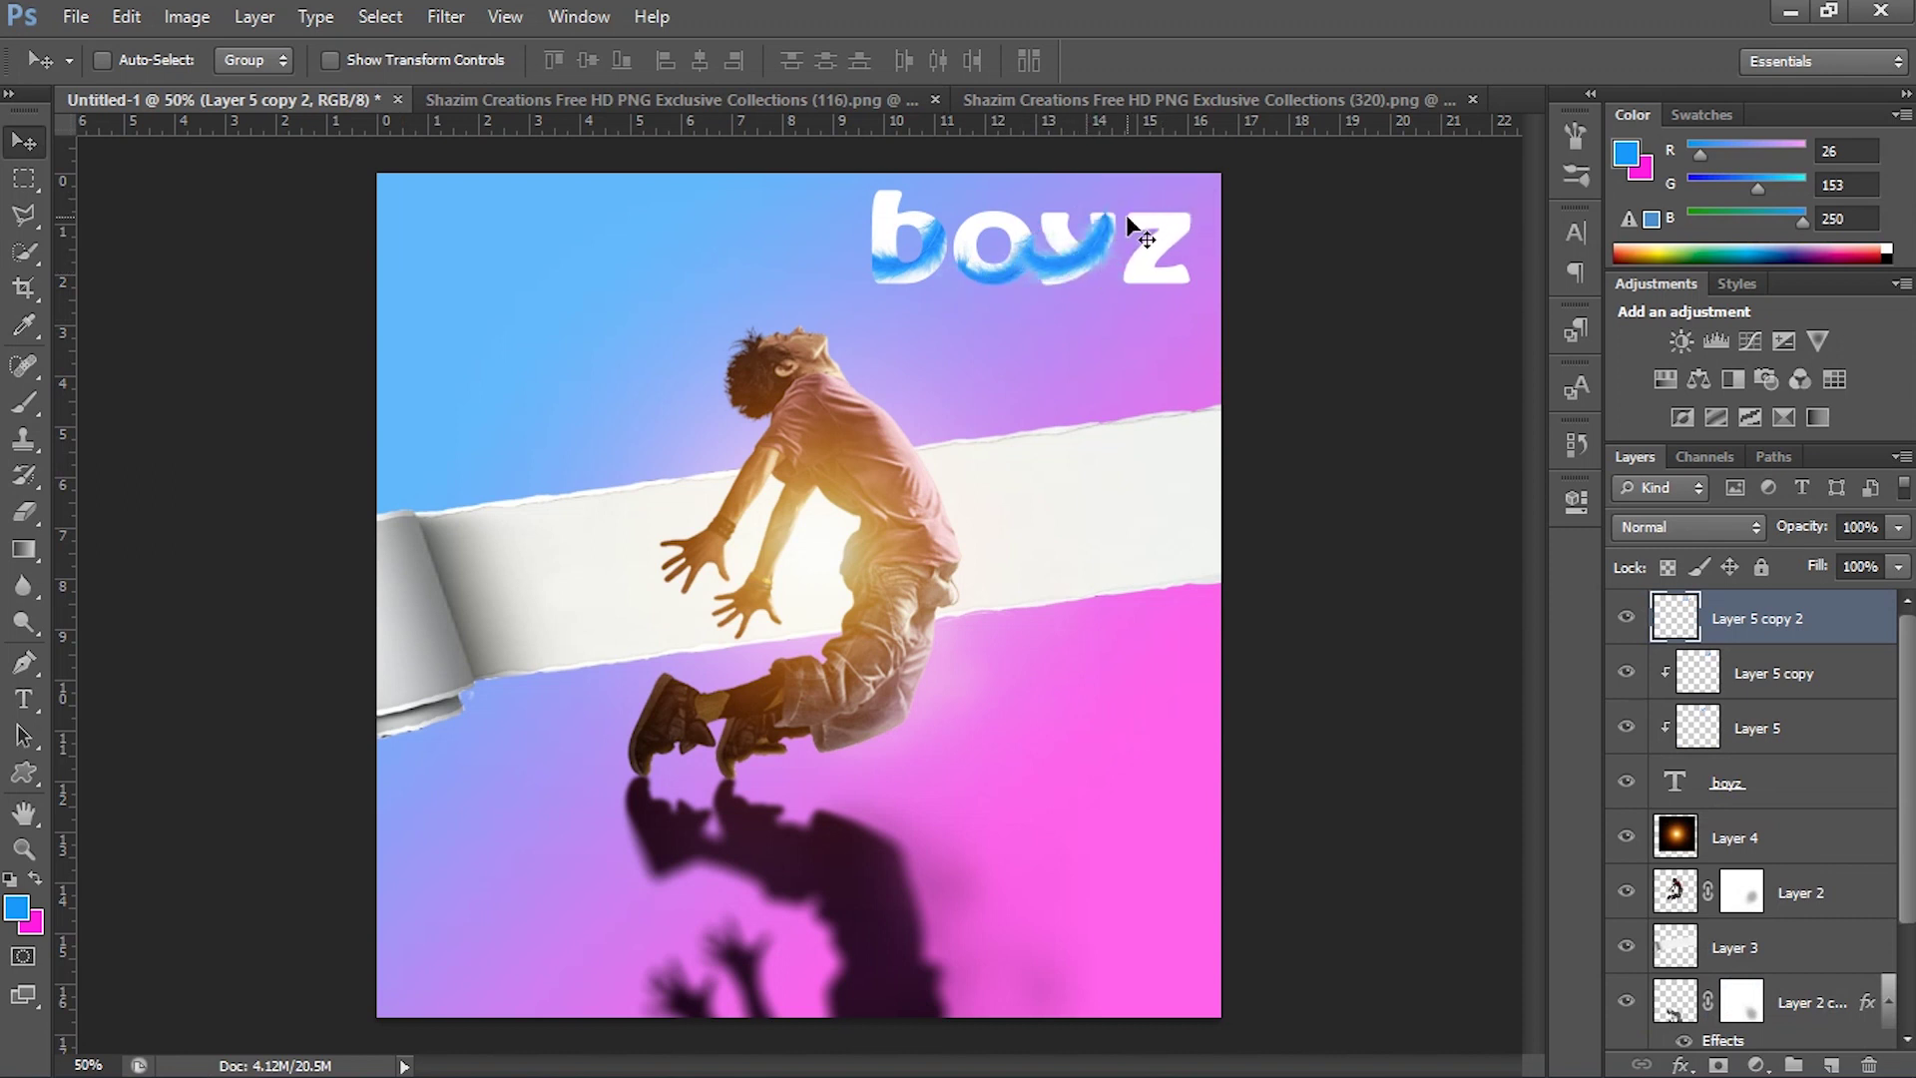
{"action": "key", "text": "ctrl+t"}
{"action": "left_click_drag", "start_coordinate": [1148, 200], "coordinate": [1103, 253]}
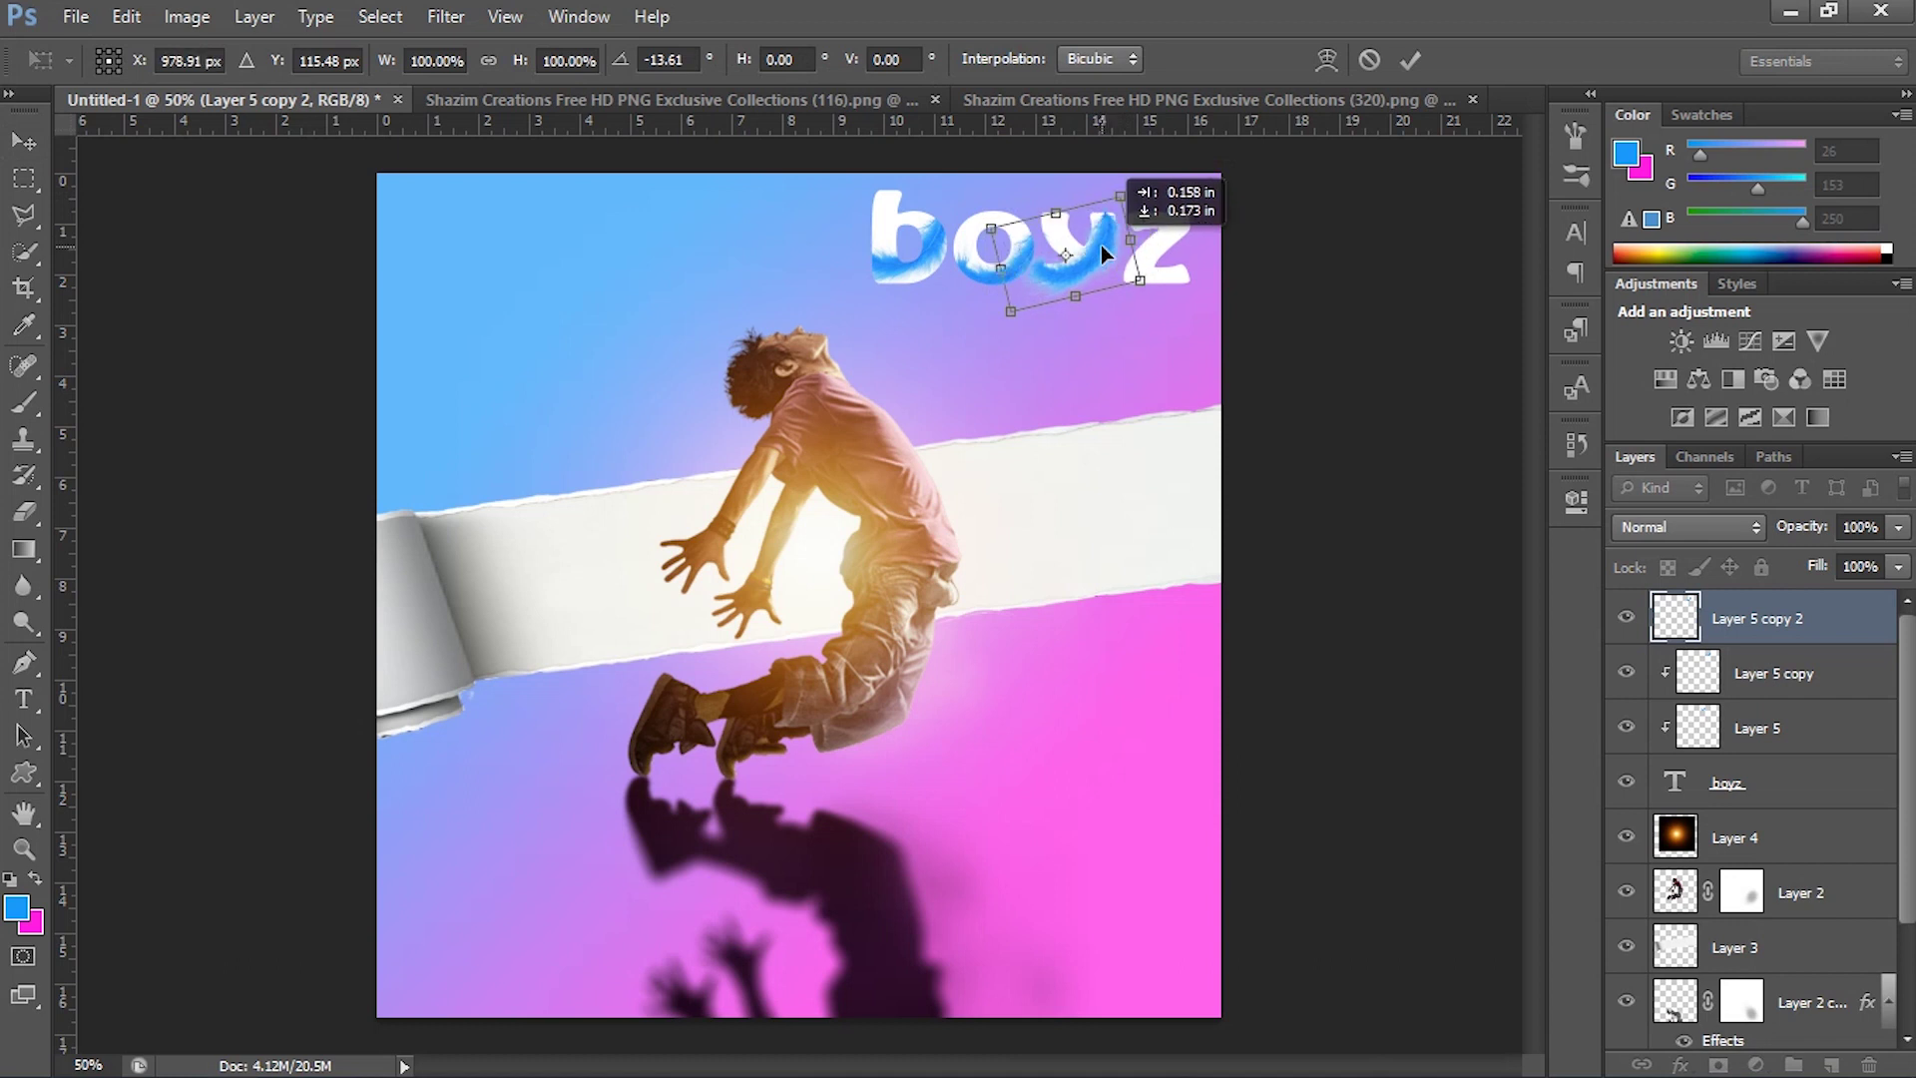
{"action": "left_click", "coordinate": [1409, 60]}
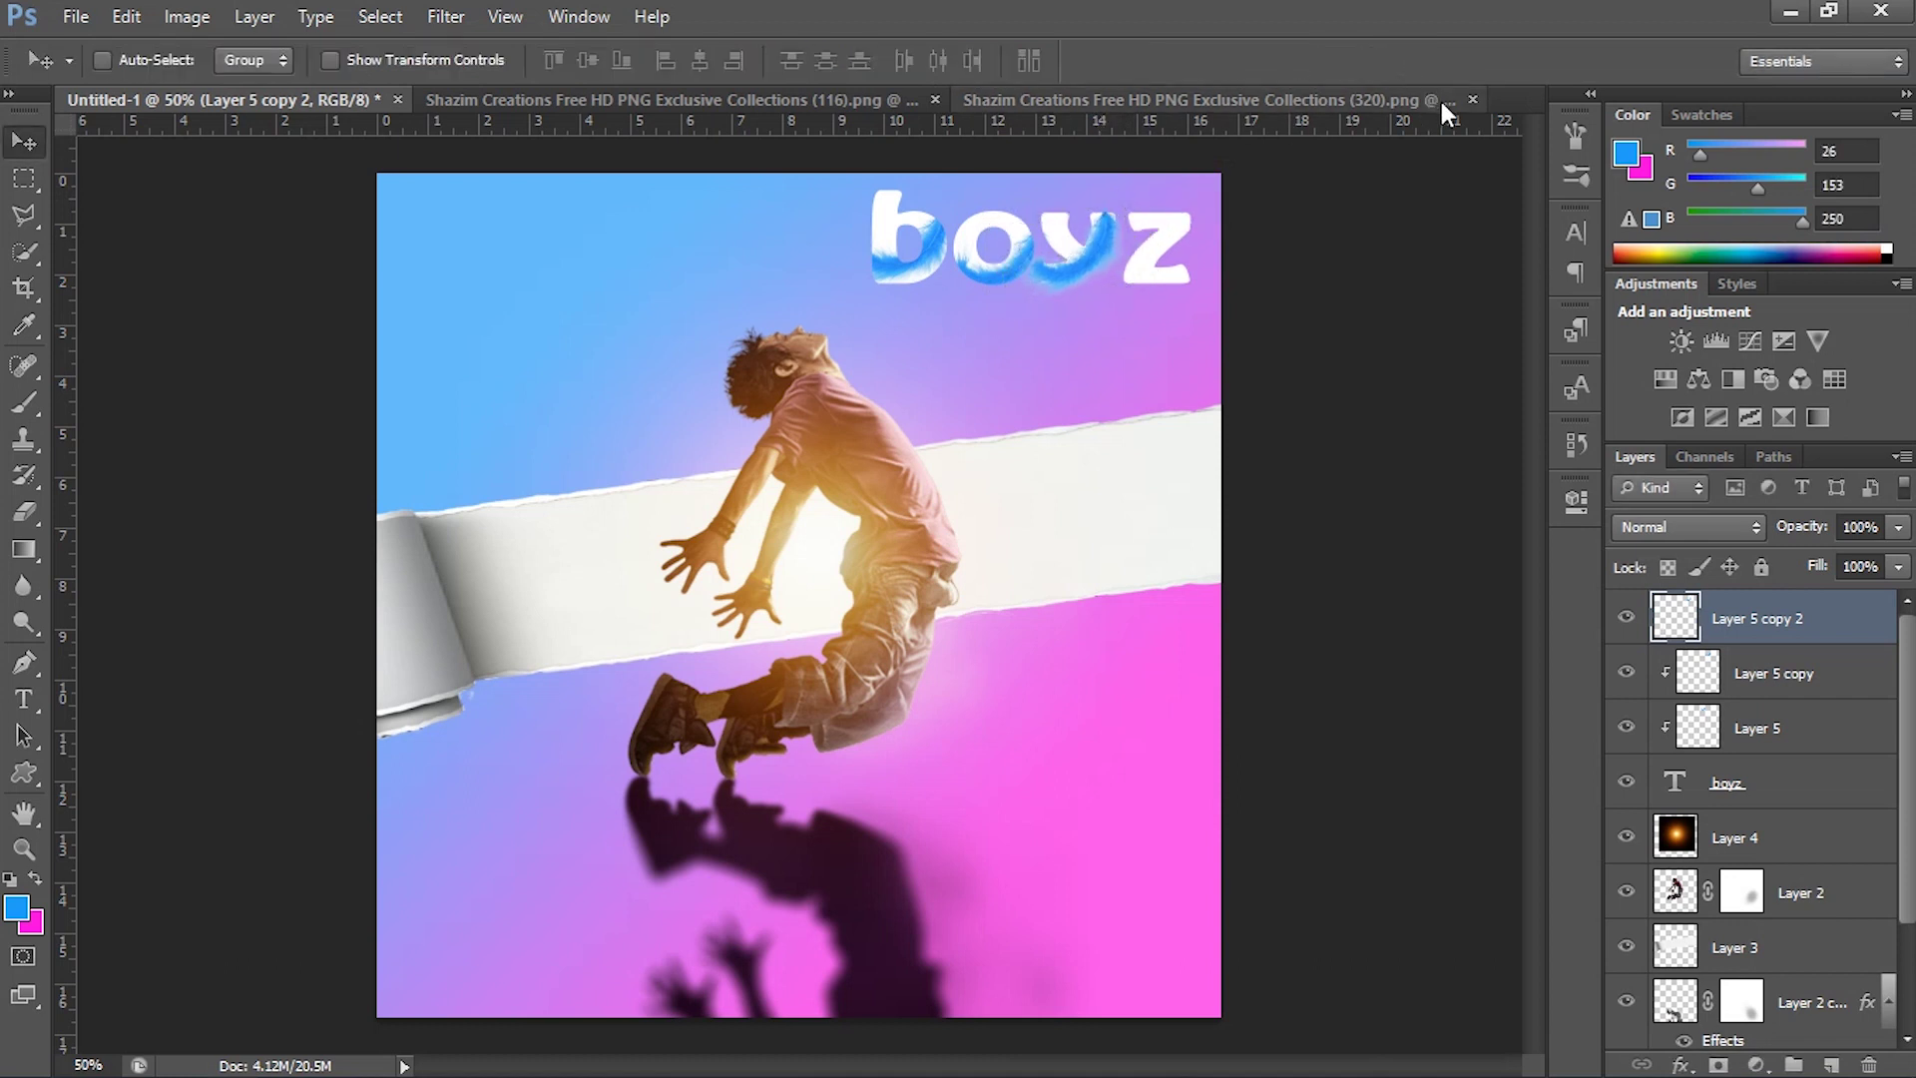
{"action": "key", "text": "ctrl+alt+g"}
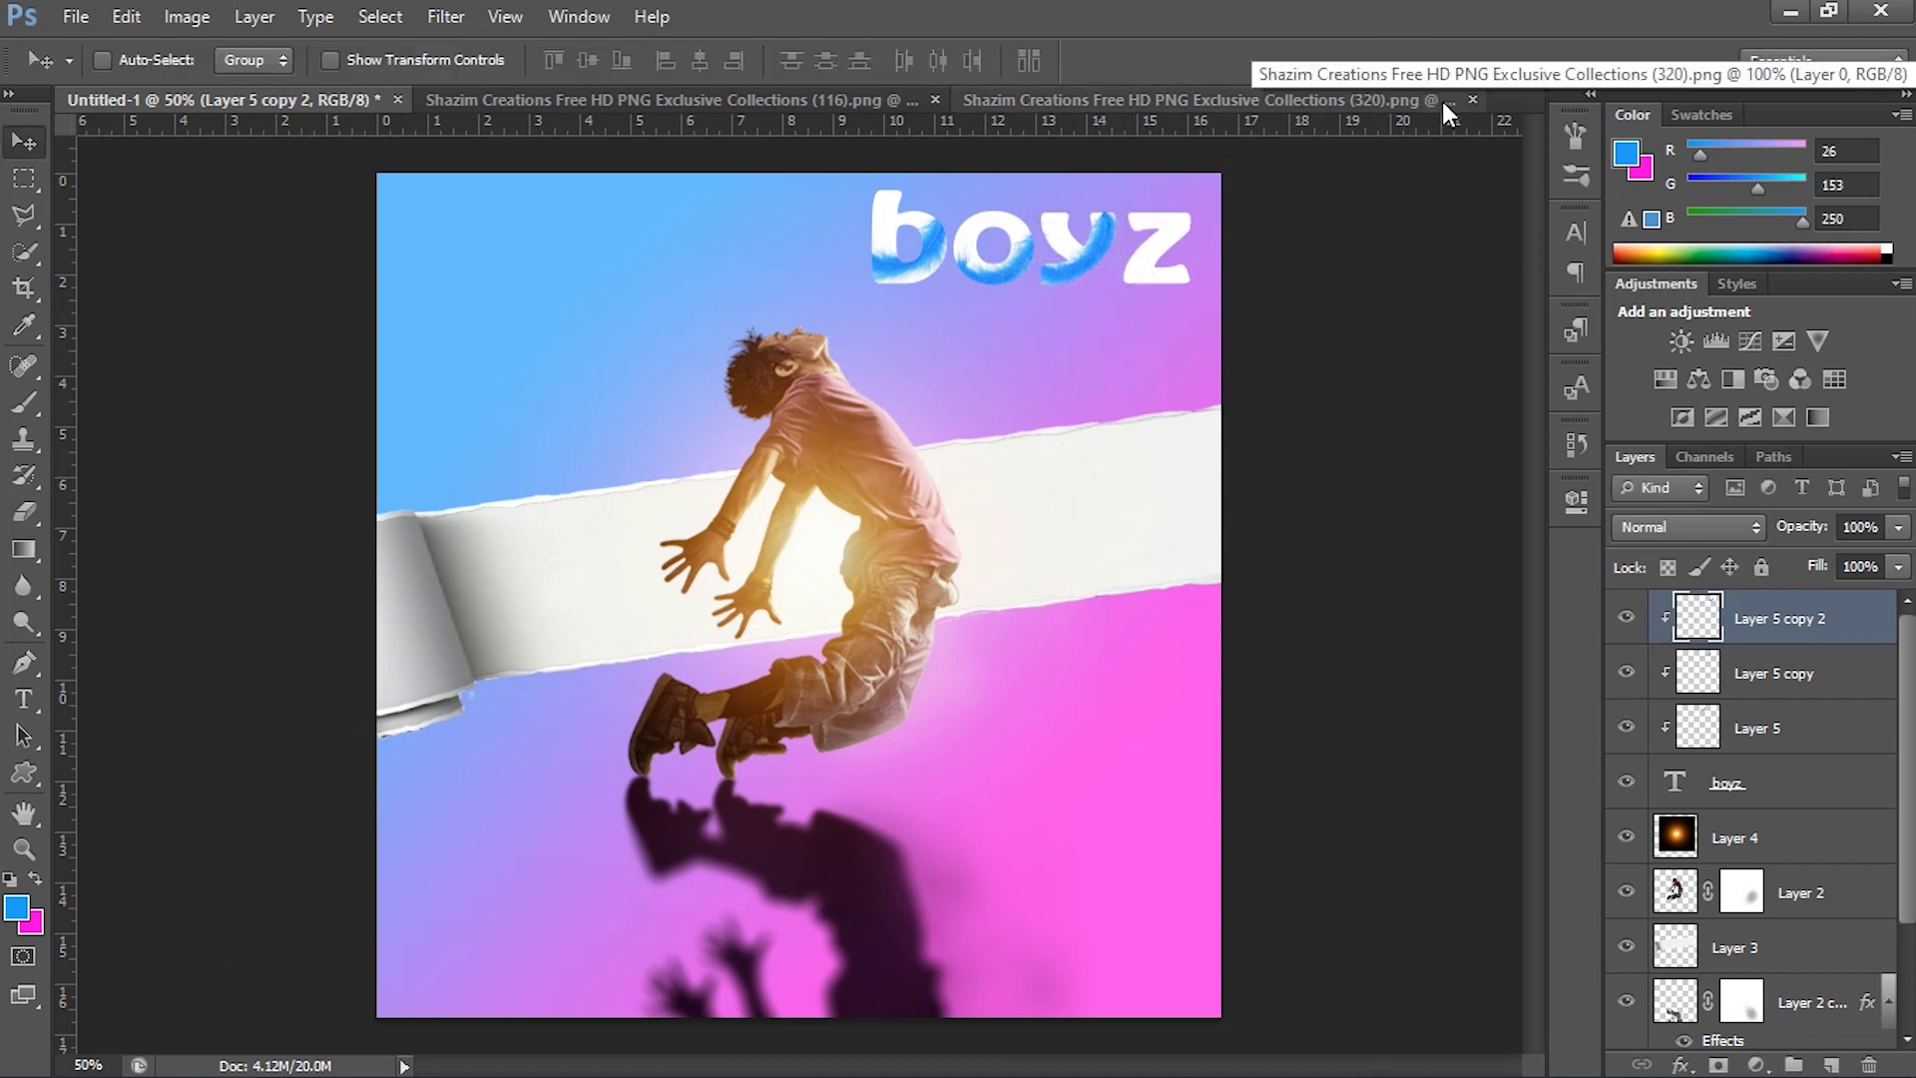
{"action": "left_click_drag", "start_coordinate": [1100, 245], "coordinate": [1111, 256]}
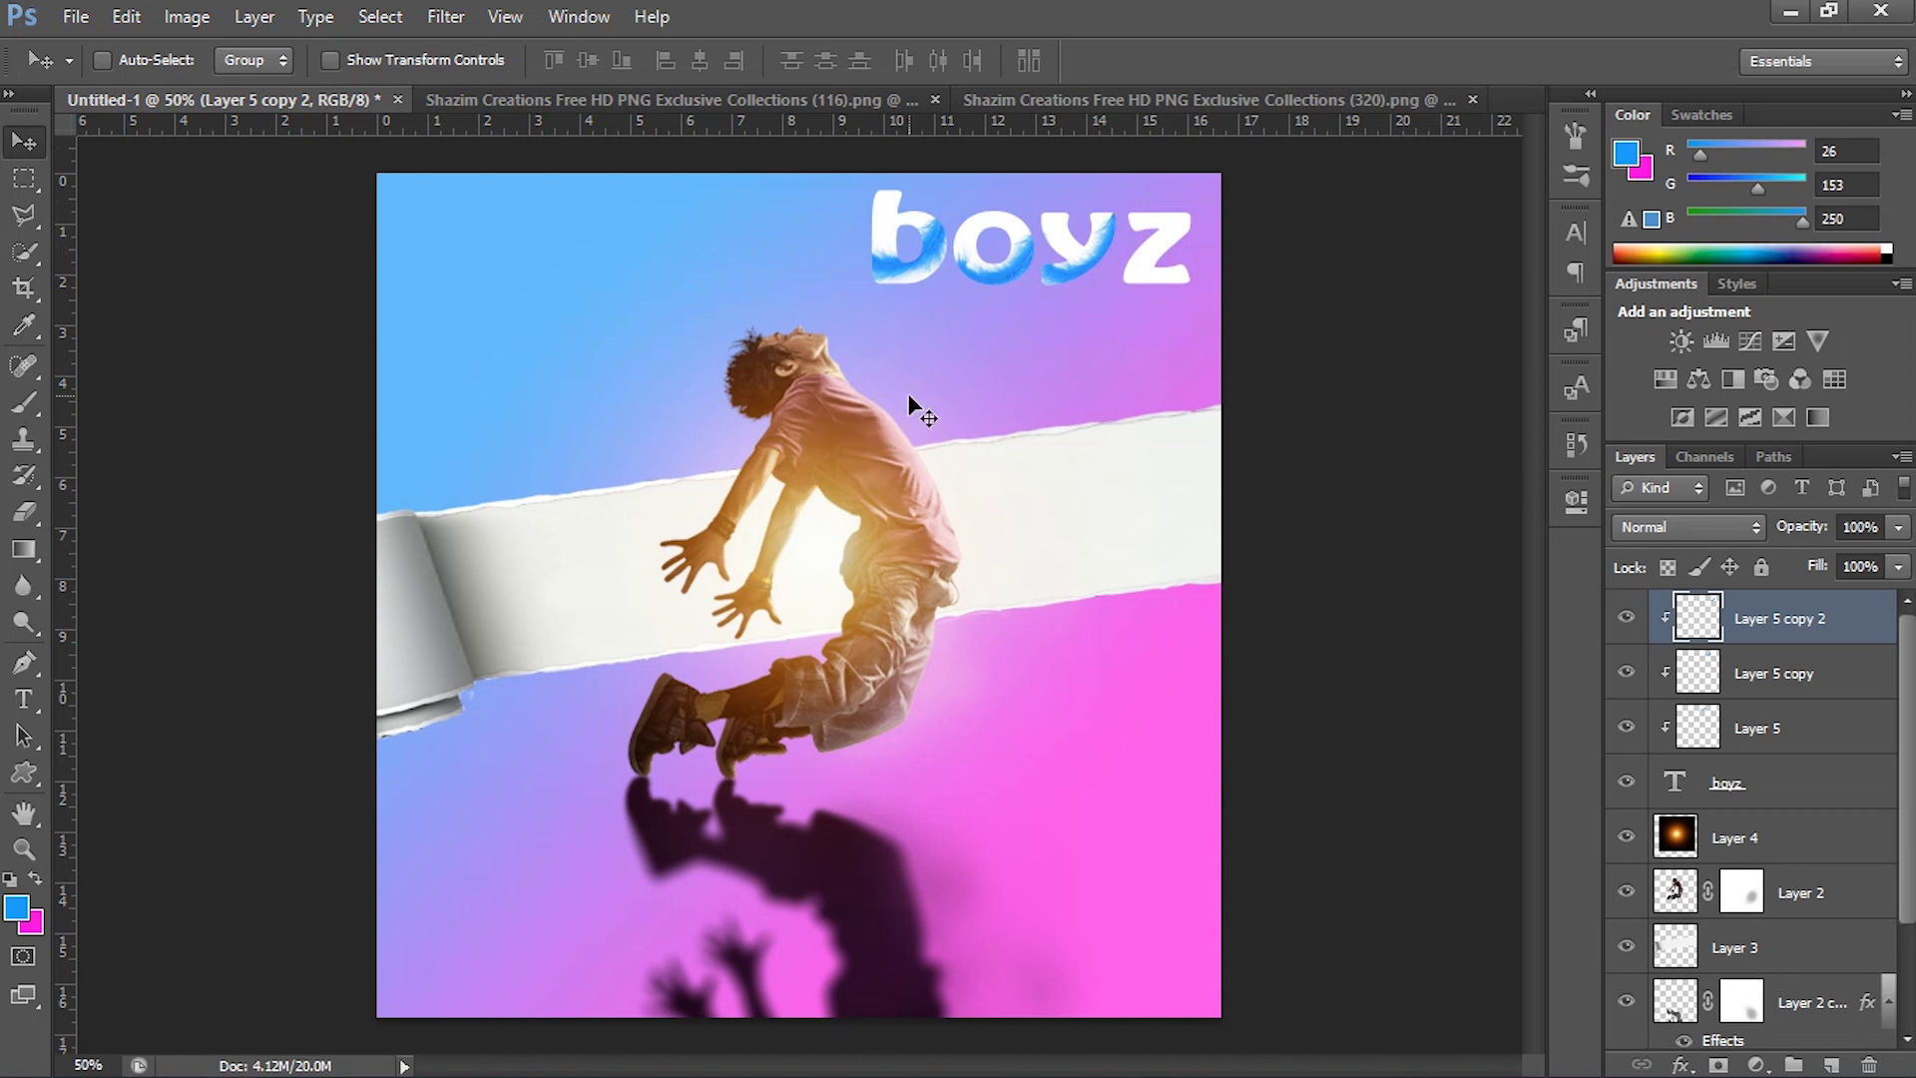
Add a fourth clipped feather copy, stretched taller and wider to cover the 'z'.
{"action": "key", "text": "ctrl+j"}
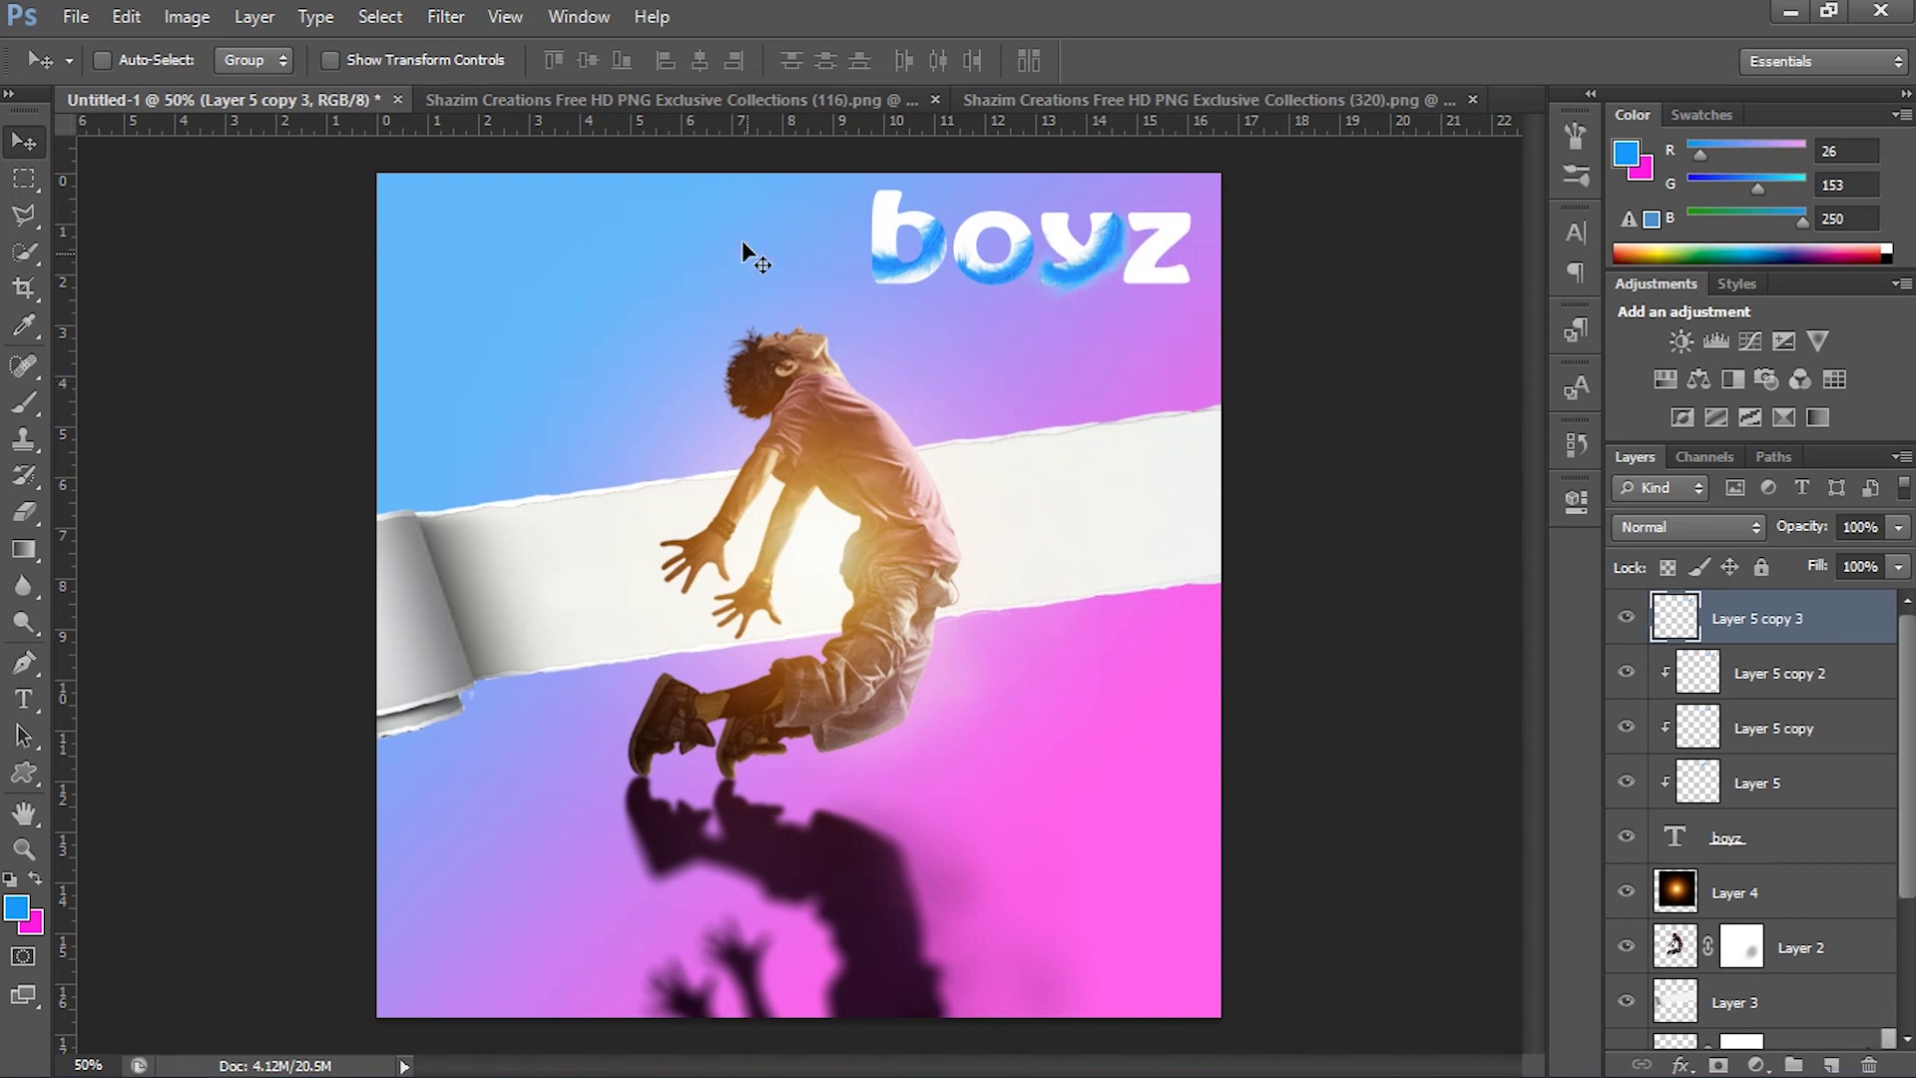
{"action": "left_click_drag", "start_coordinate": [1093, 268], "coordinate": [1152, 263]}
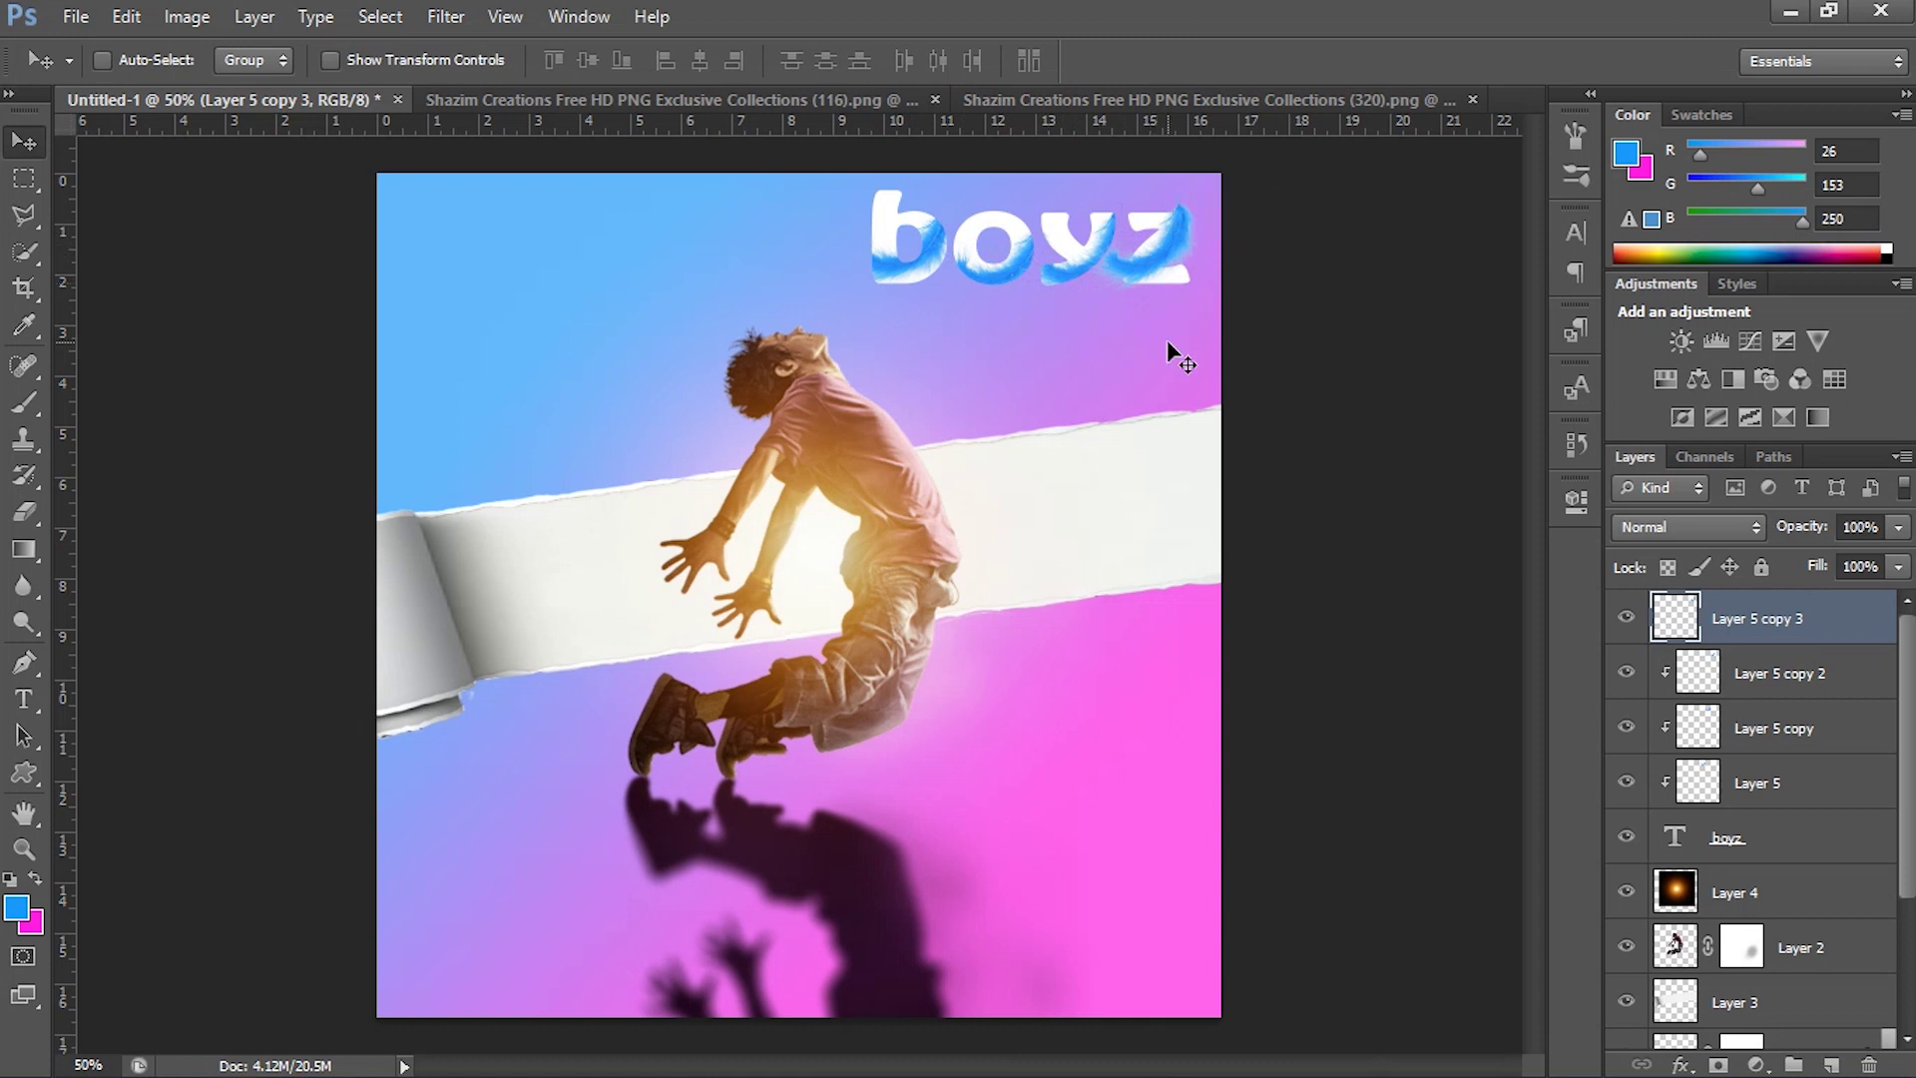
{"action": "key", "text": "ctrl+alt+g"}
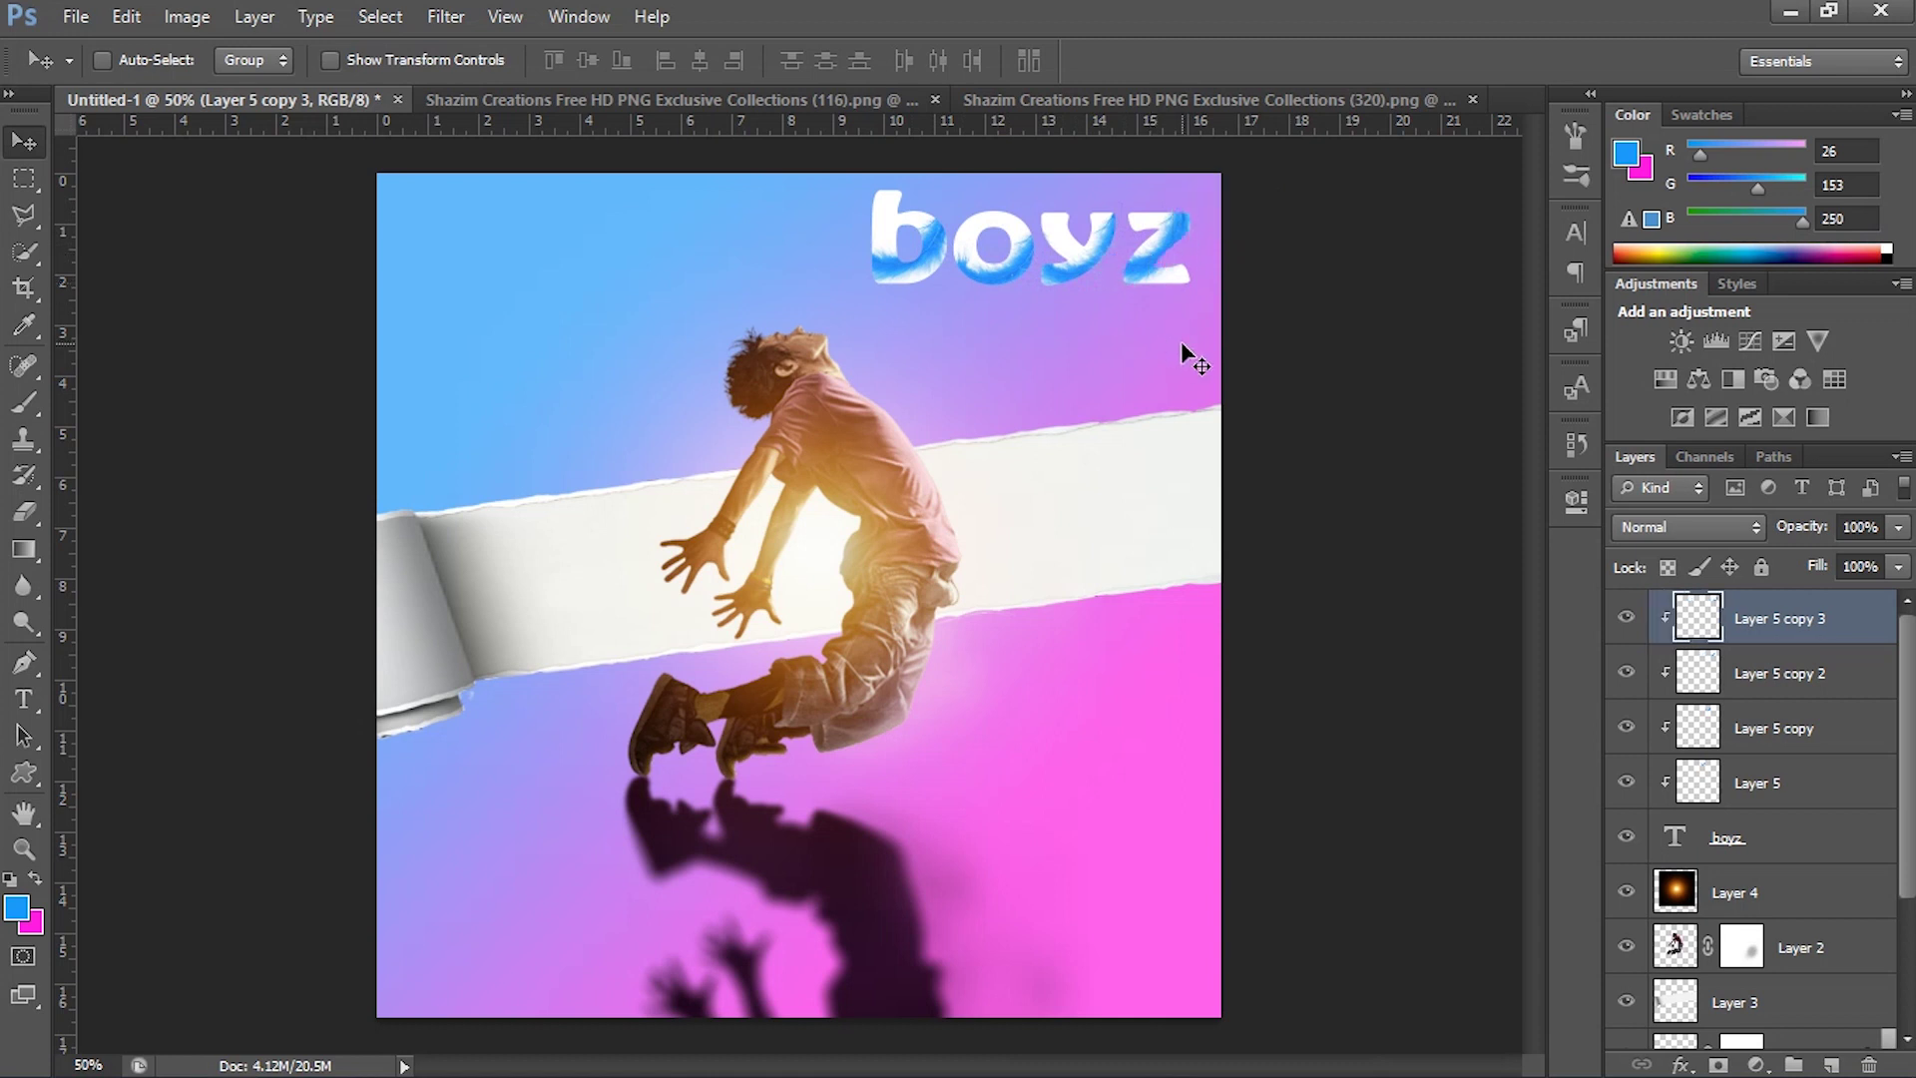
{"action": "left_click_drag", "start_coordinate": [1140, 260], "coordinate": [1146, 295]}
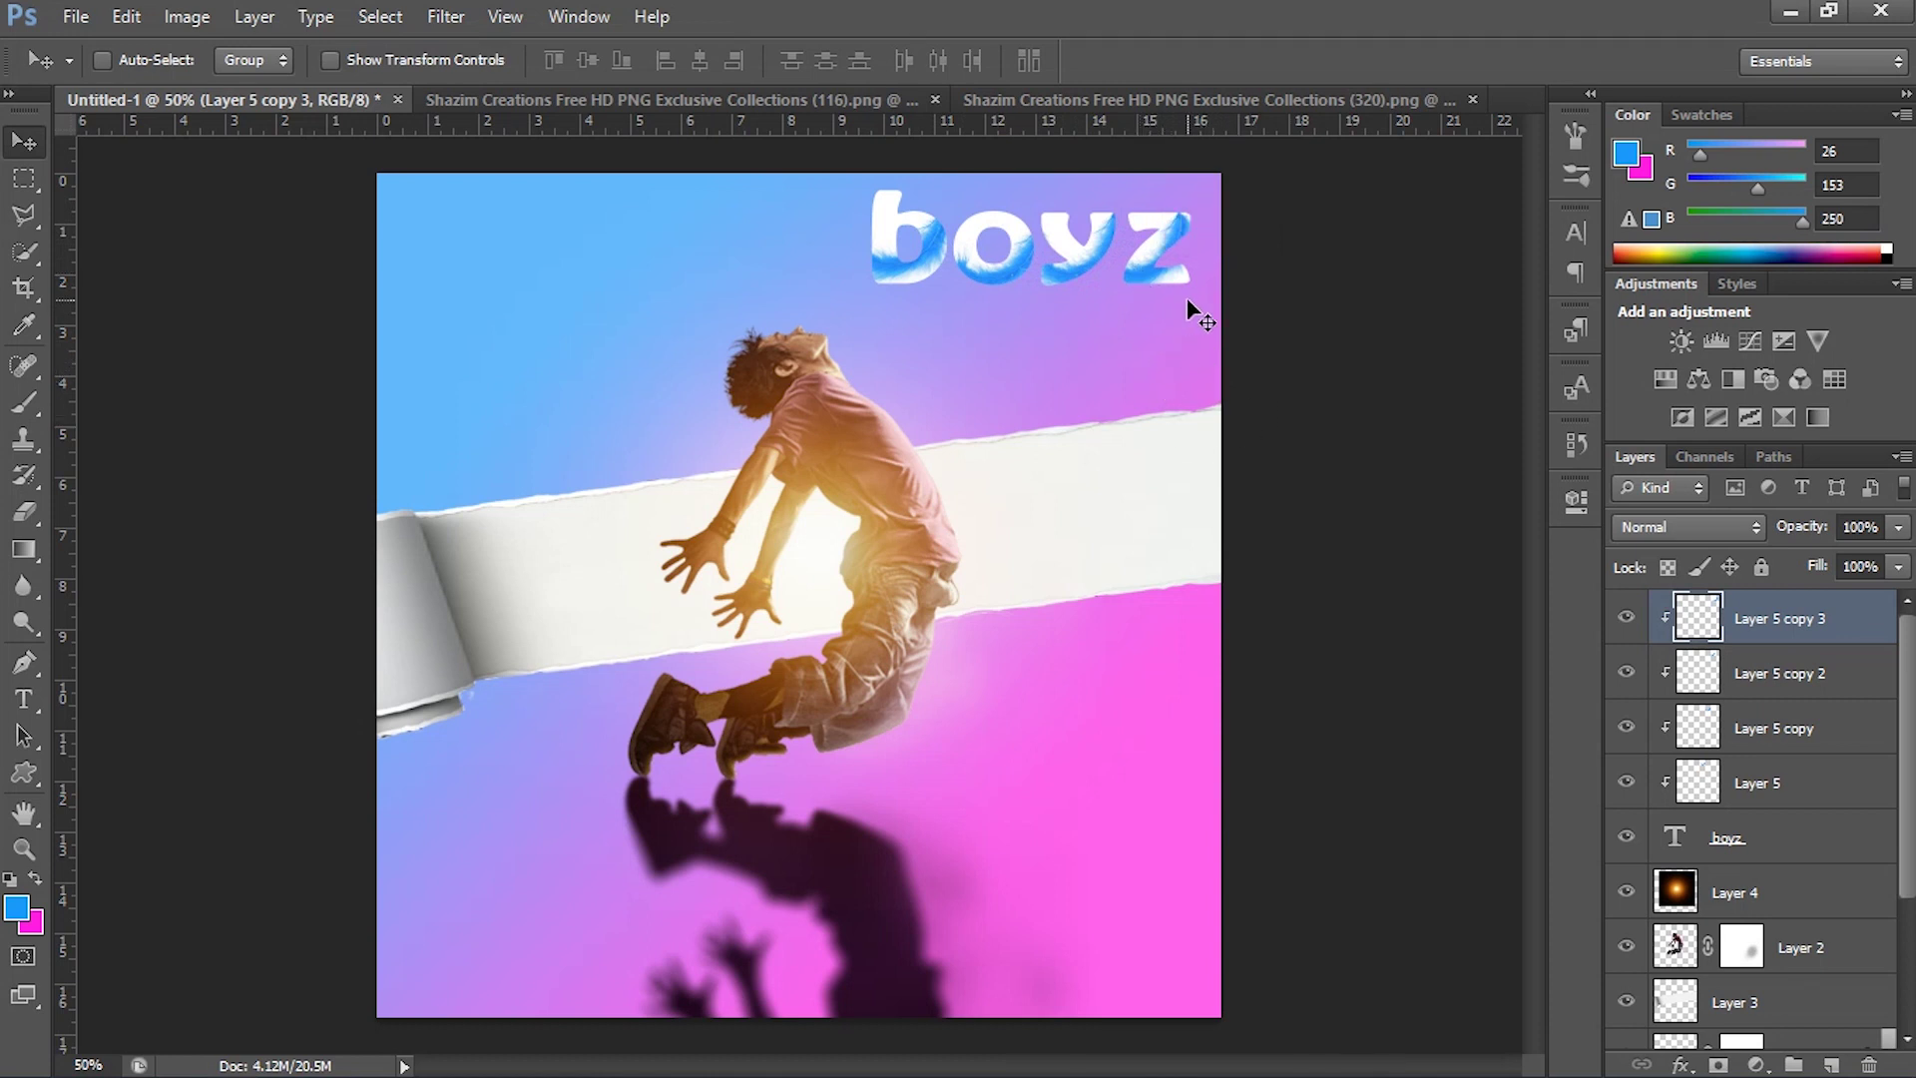
{"action": "key", "text": "ctrl+t"}
{"action": "left_click_drag", "start_coordinate": [1200, 202], "coordinate": [1200, 191]}
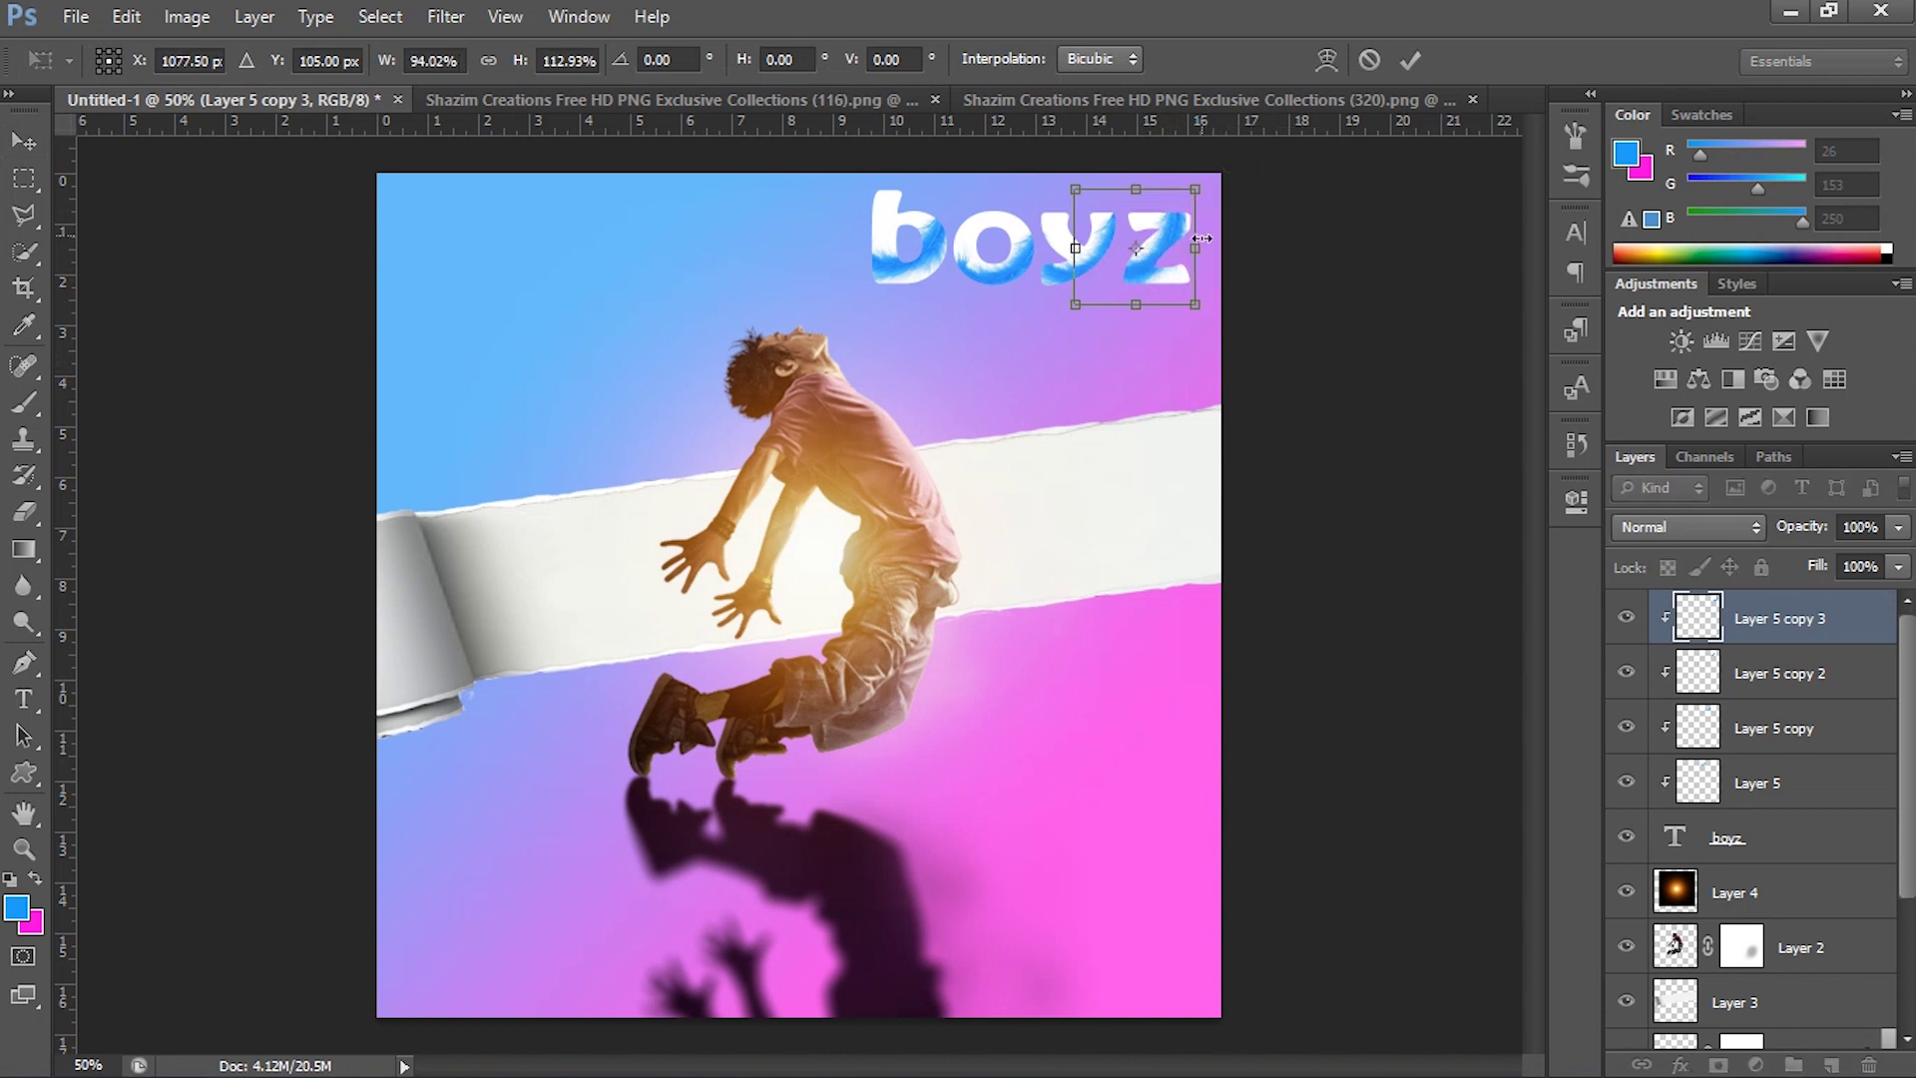
{"action": "left_click_drag", "start_coordinate": [1199, 248], "coordinate": [1209, 250]}
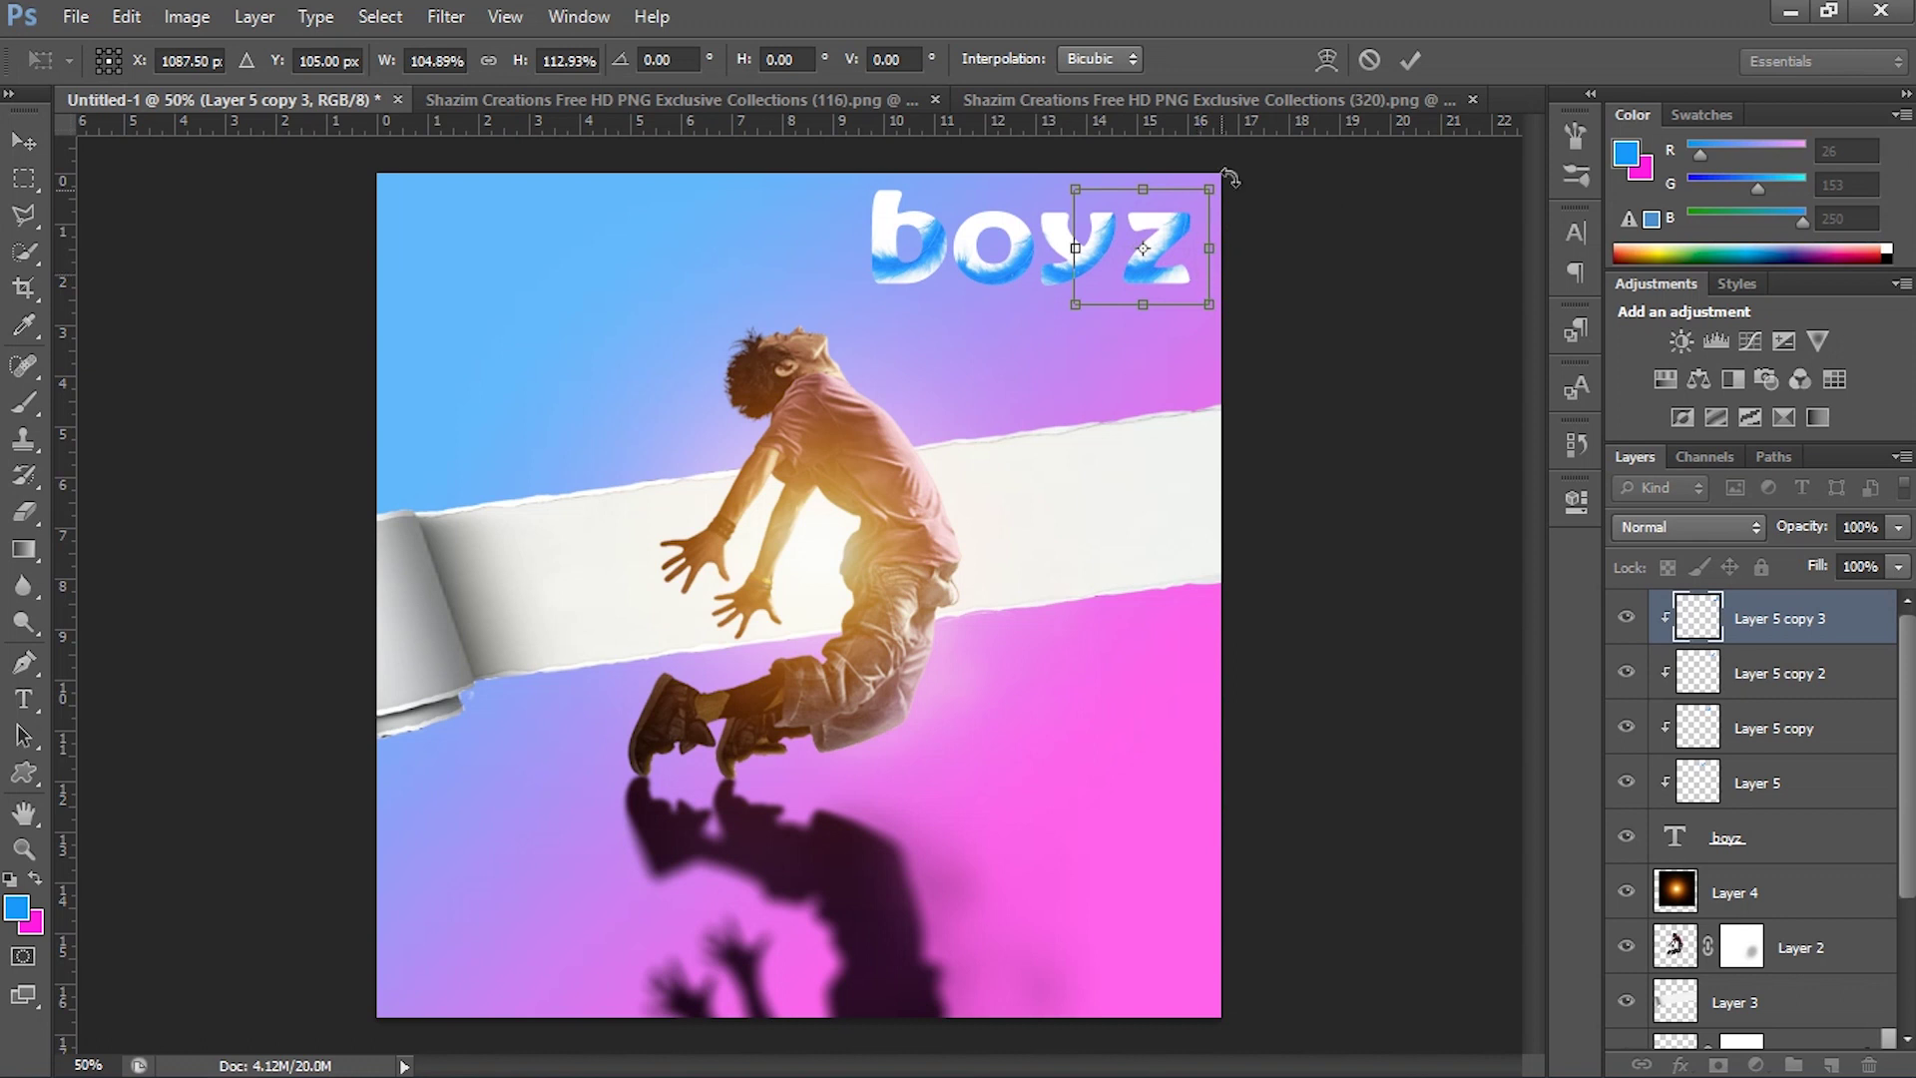
{"action": "left_click", "coordinate": [1410, 61]}
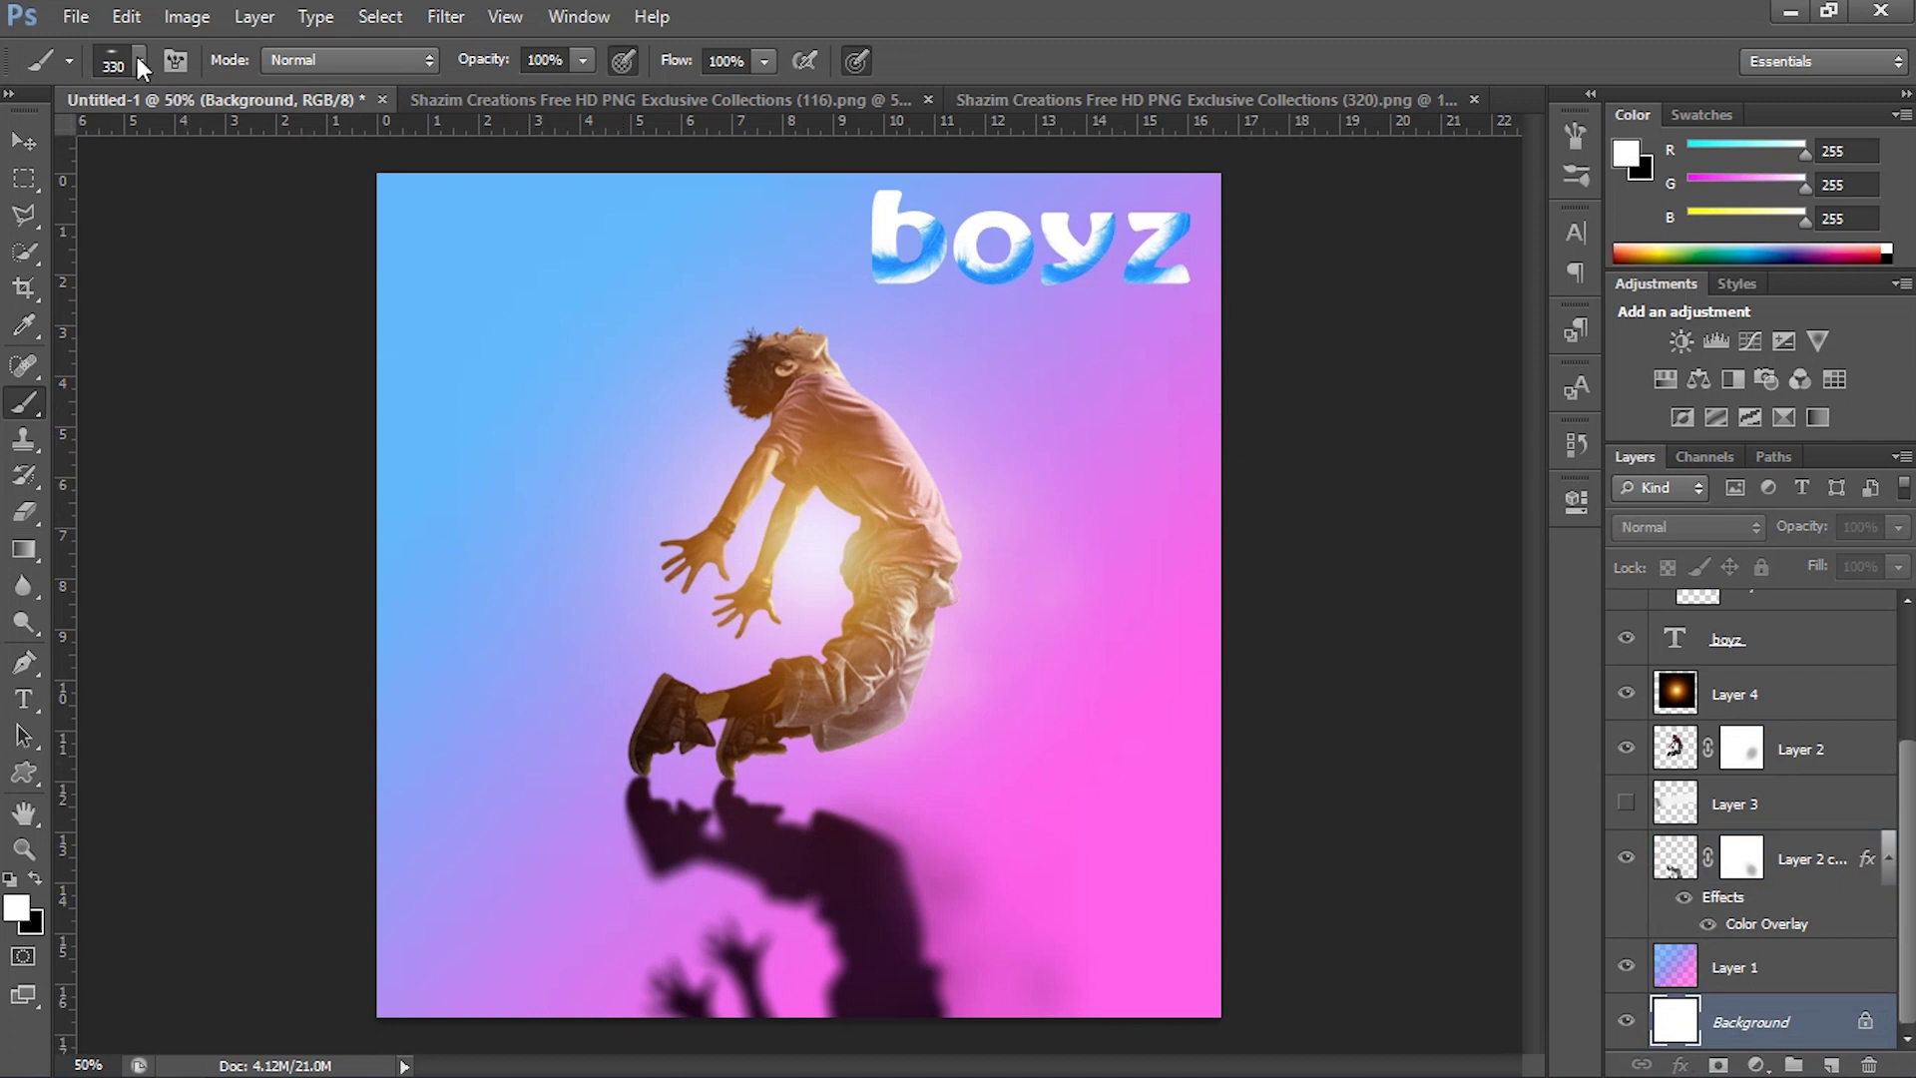
Make a soft round brush about 400 px wide at 8% roundness, targeting Layer 2.
{"action": "left_click", "coordinate": [139, 62]}
{"action": "left_click", "coordinate": [175, 61]}
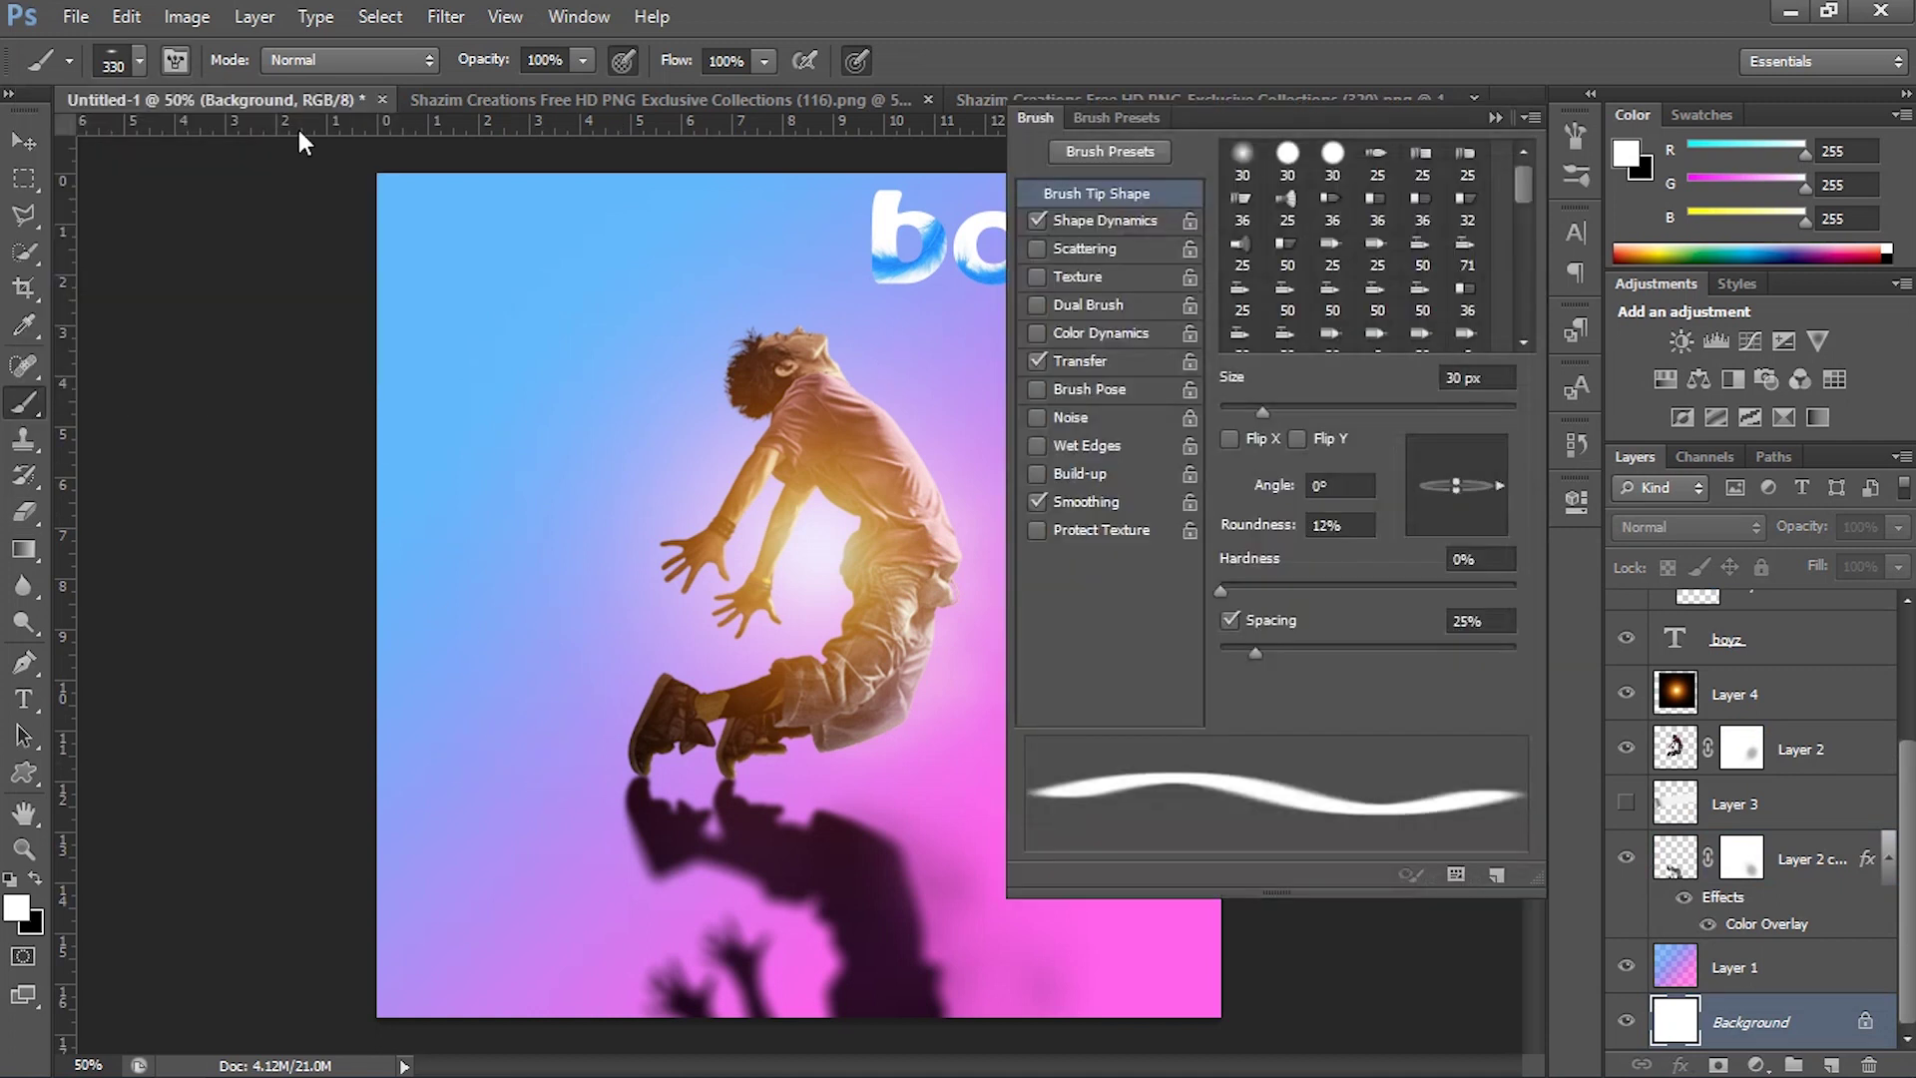
{"action": "left_click", "coordinate": [1262, 176]}
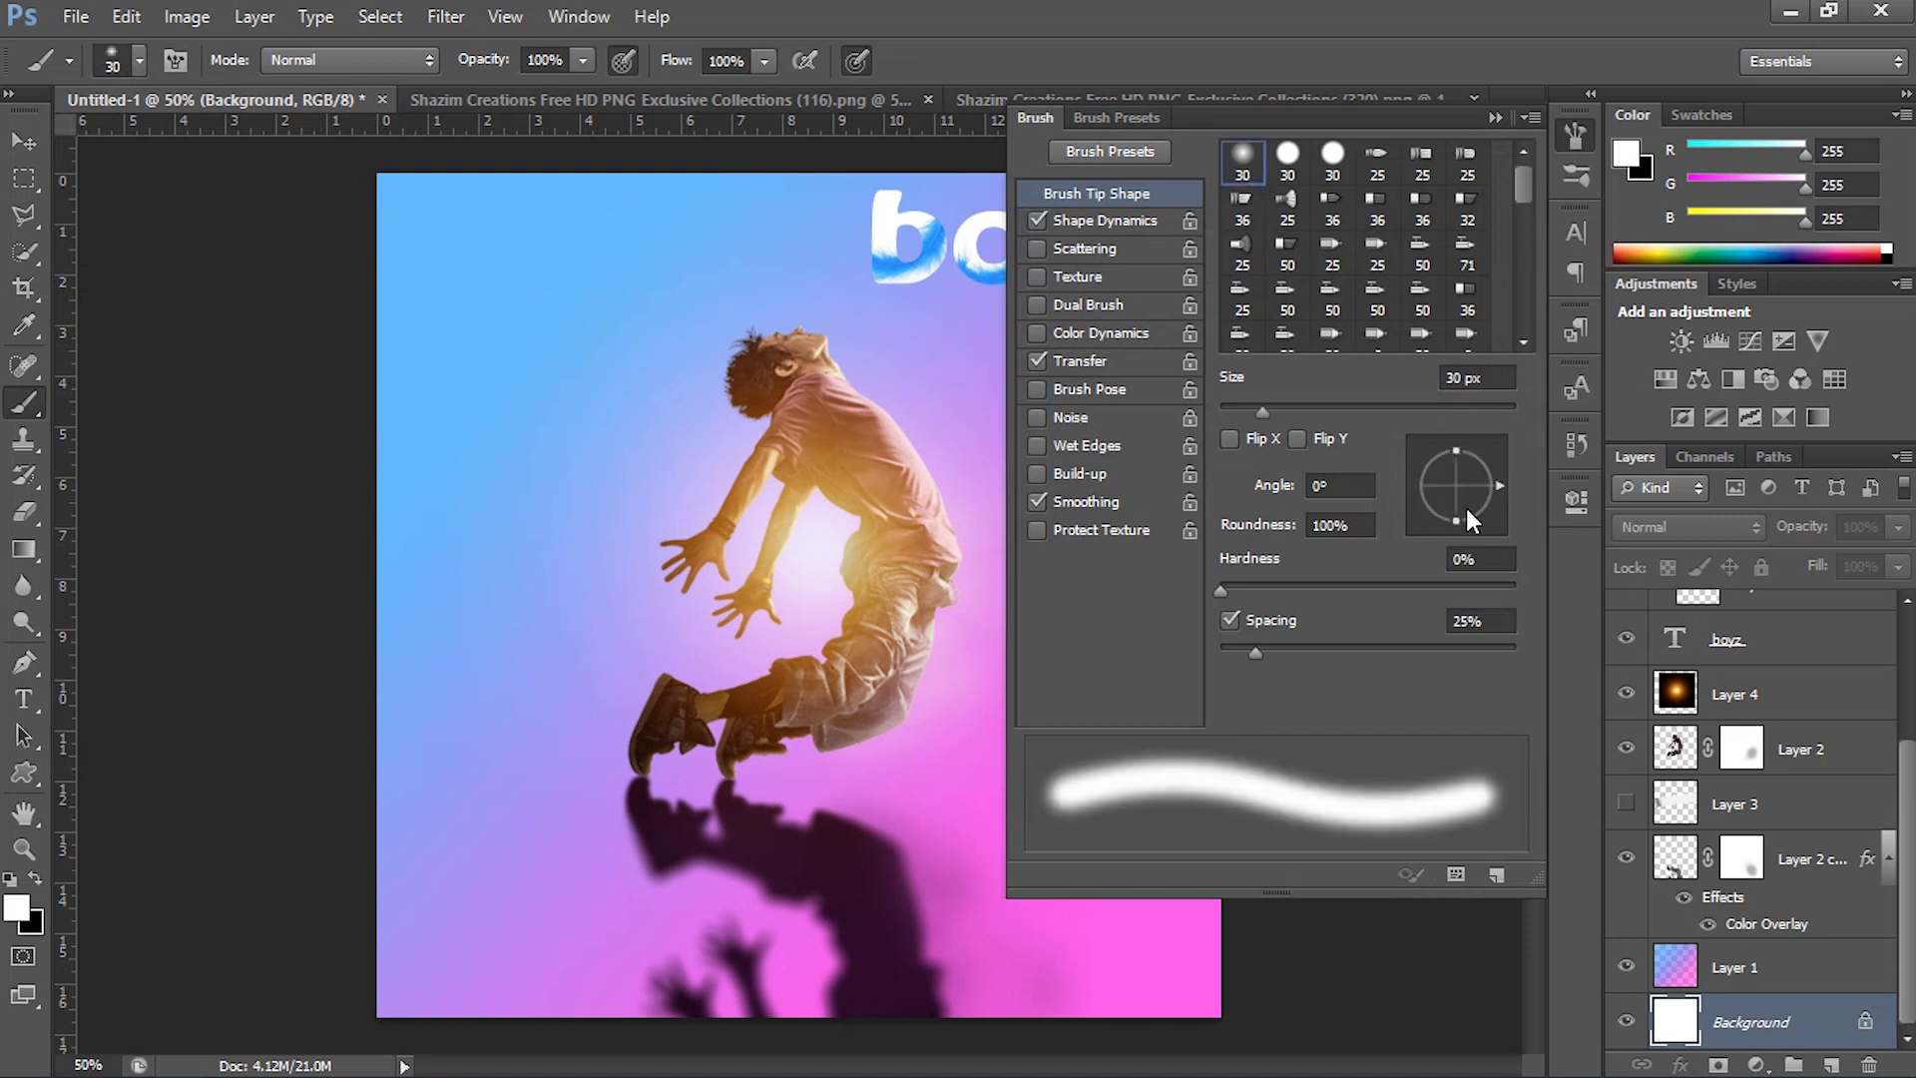
{"action": "left_click_drag", "start_coordinate": [1452, 515], "coordinate": [1452, 488]}
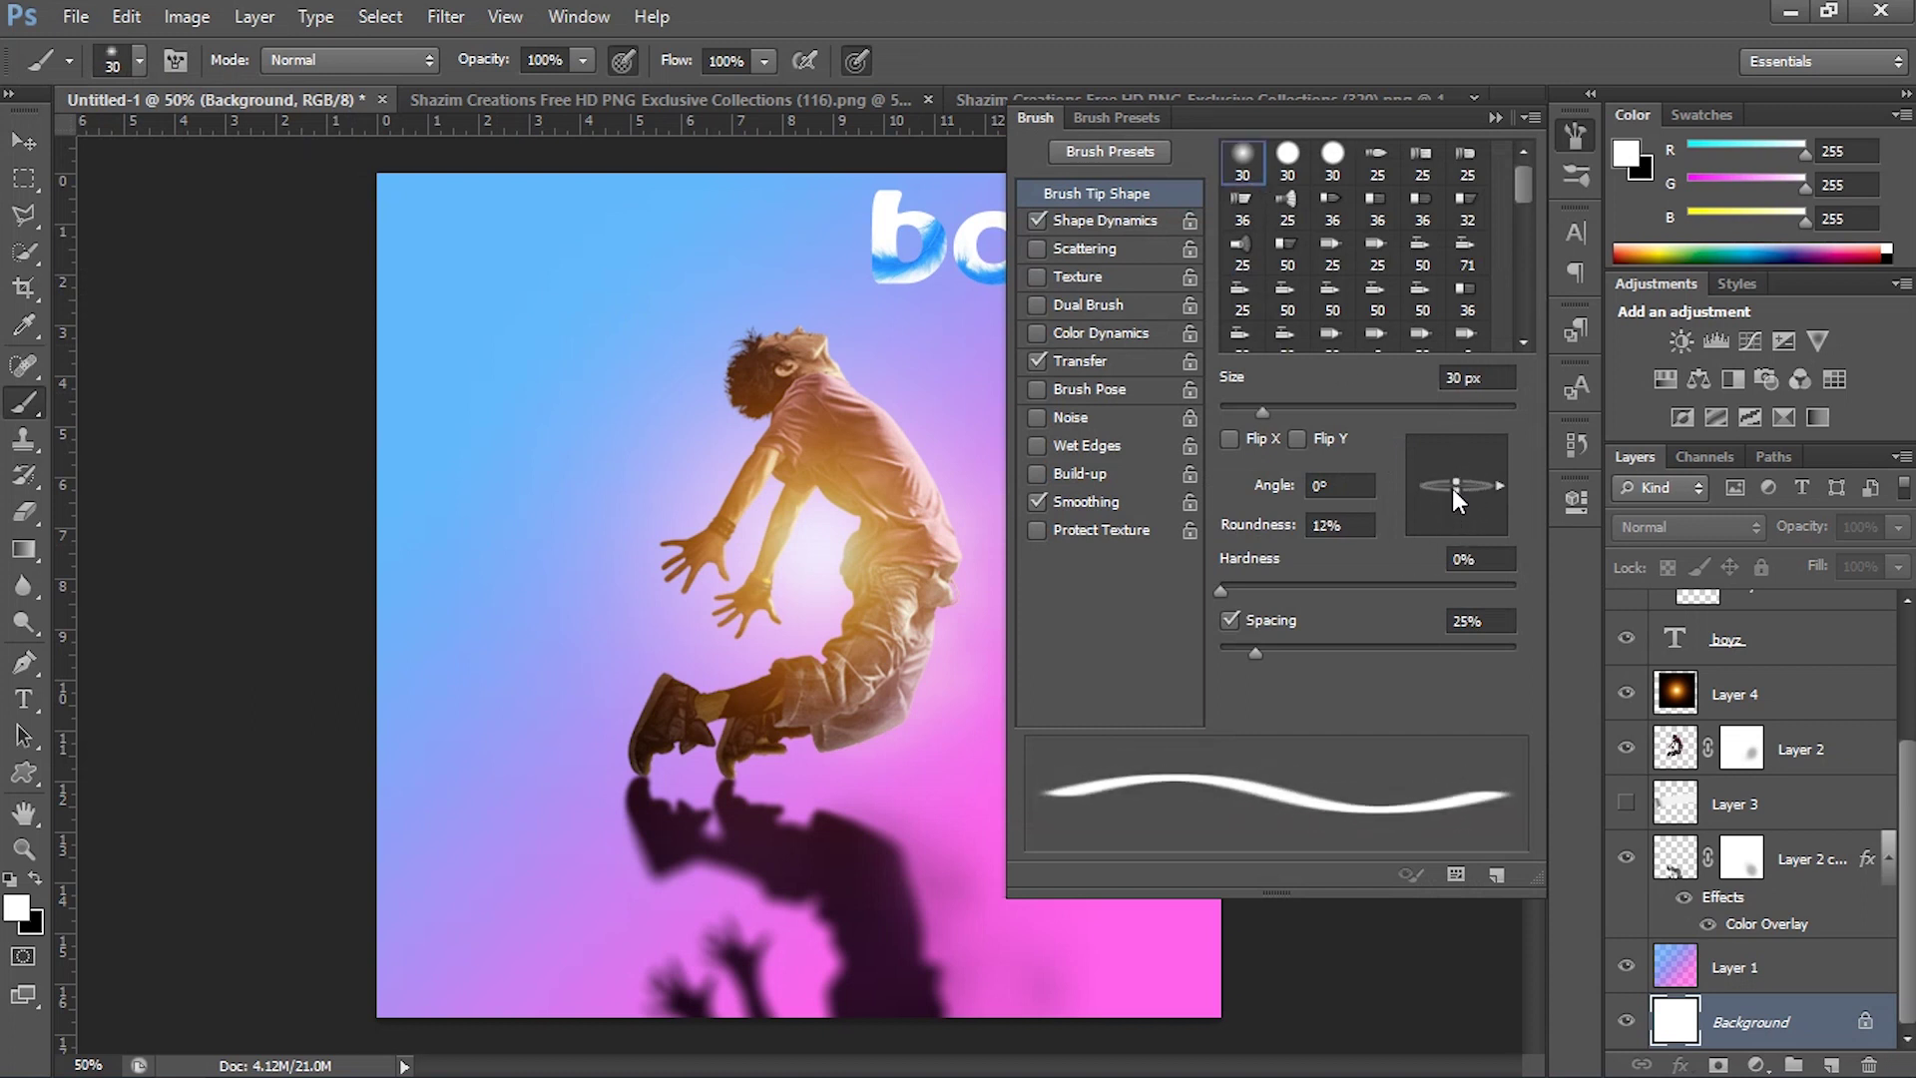
{"action": "left_click", "coordinate": [1495, 117]}
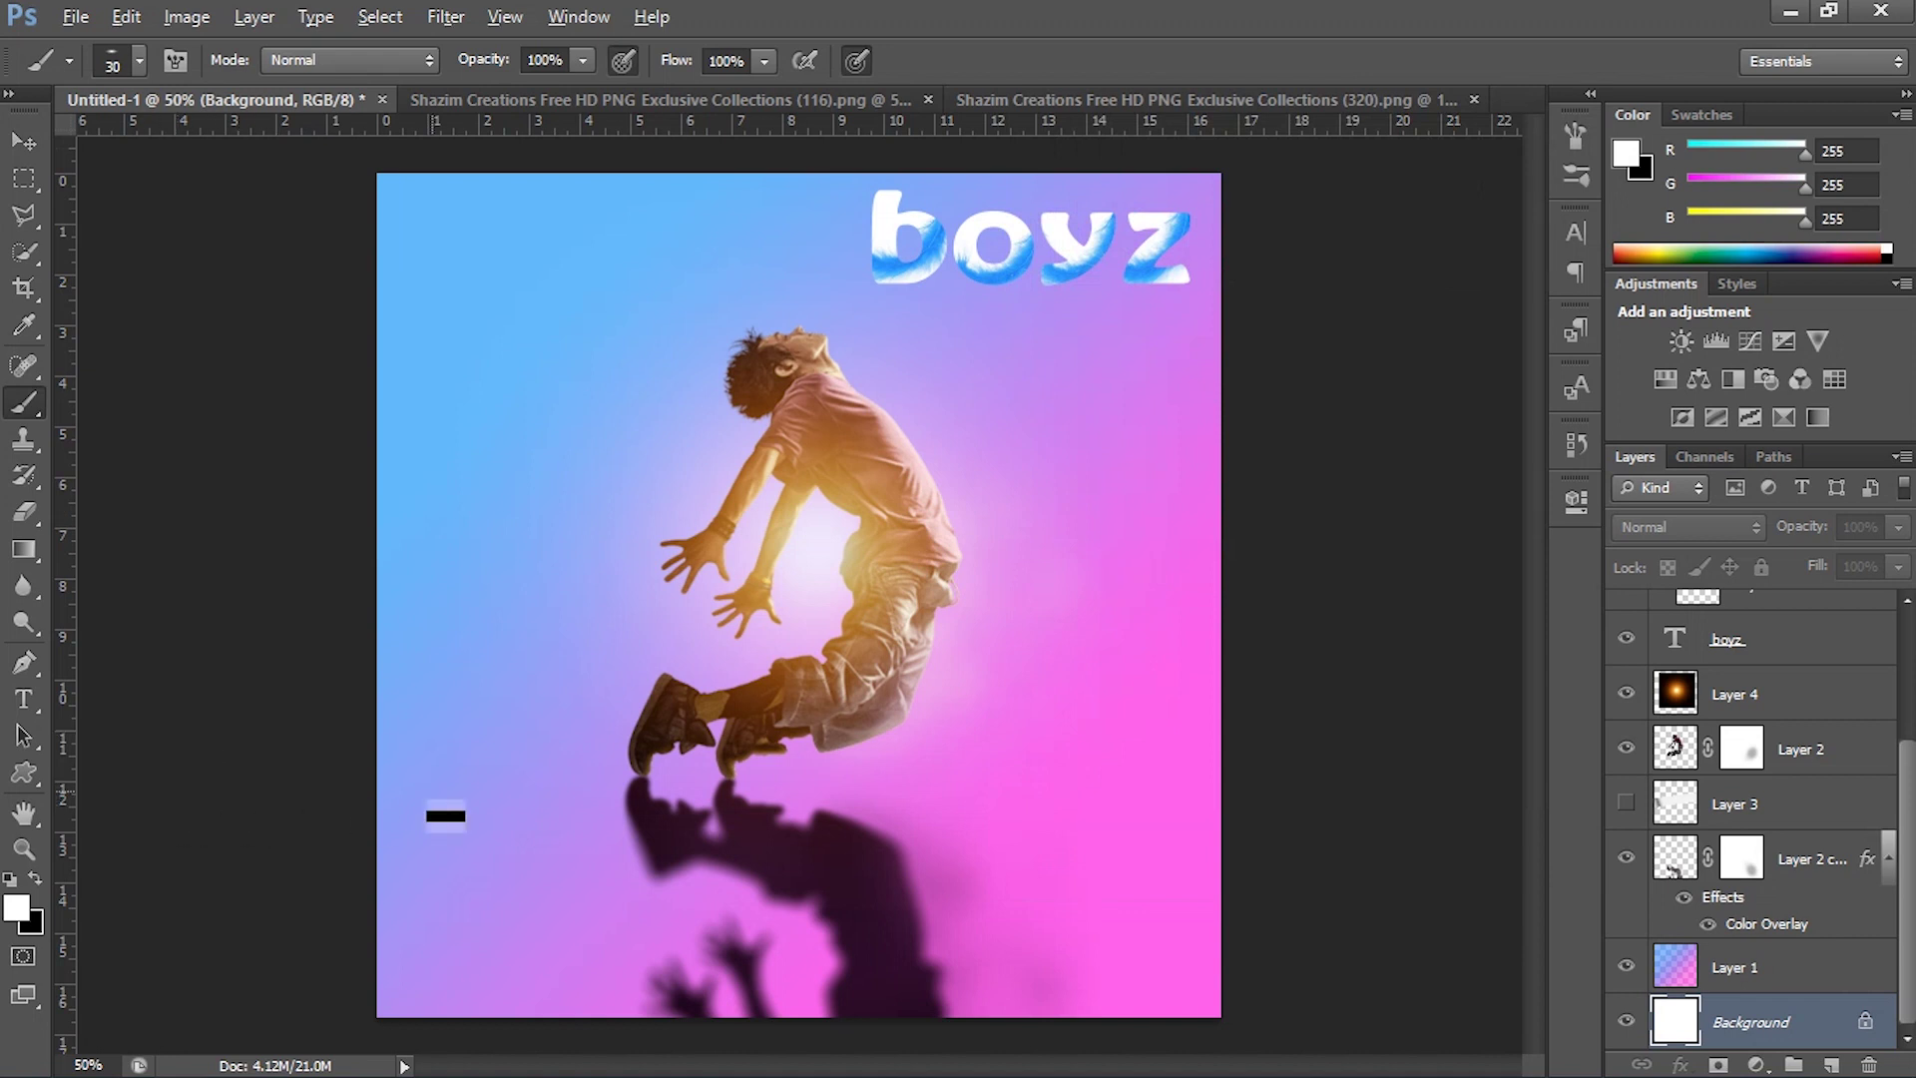
{"action": "left_click_drag", "start_coordinate": [445, 815], "coordinate": [512, 773]}
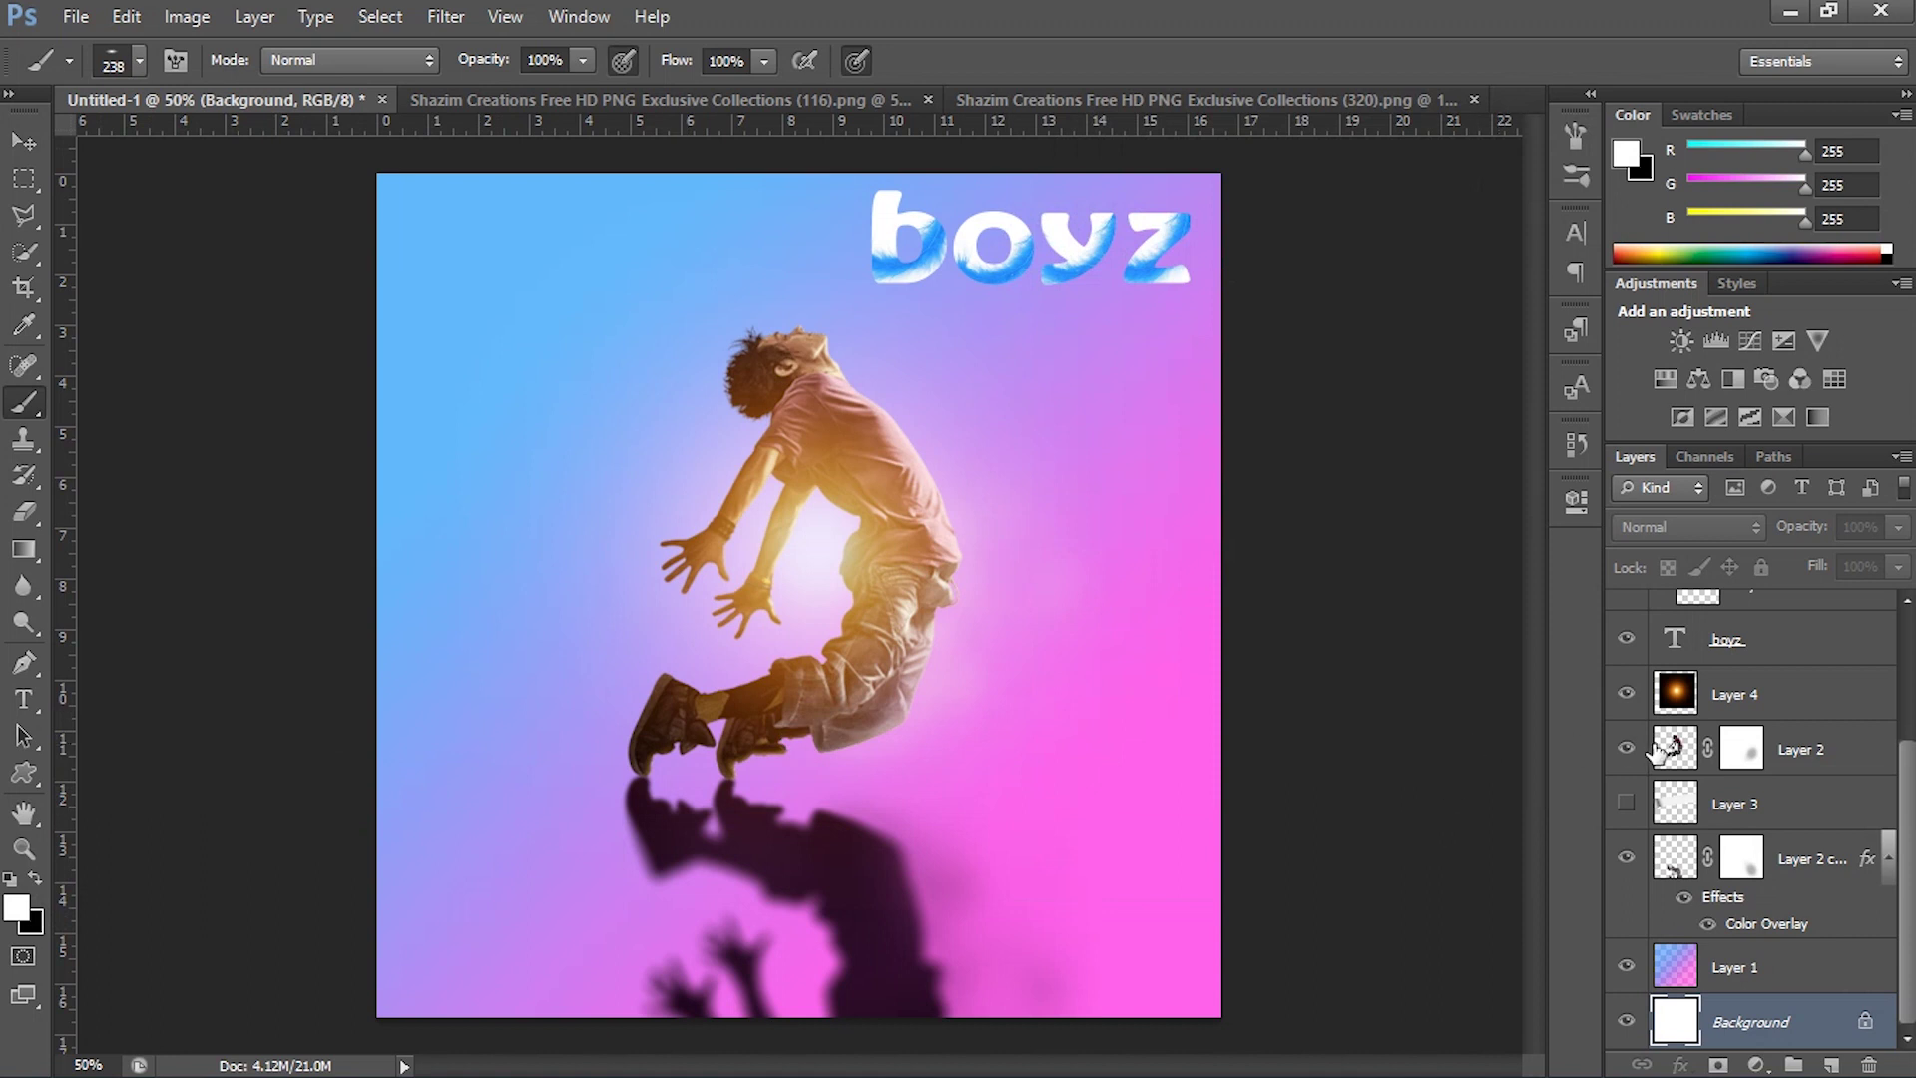
{"action": "left_click", "coordinate": [1776, 753]}
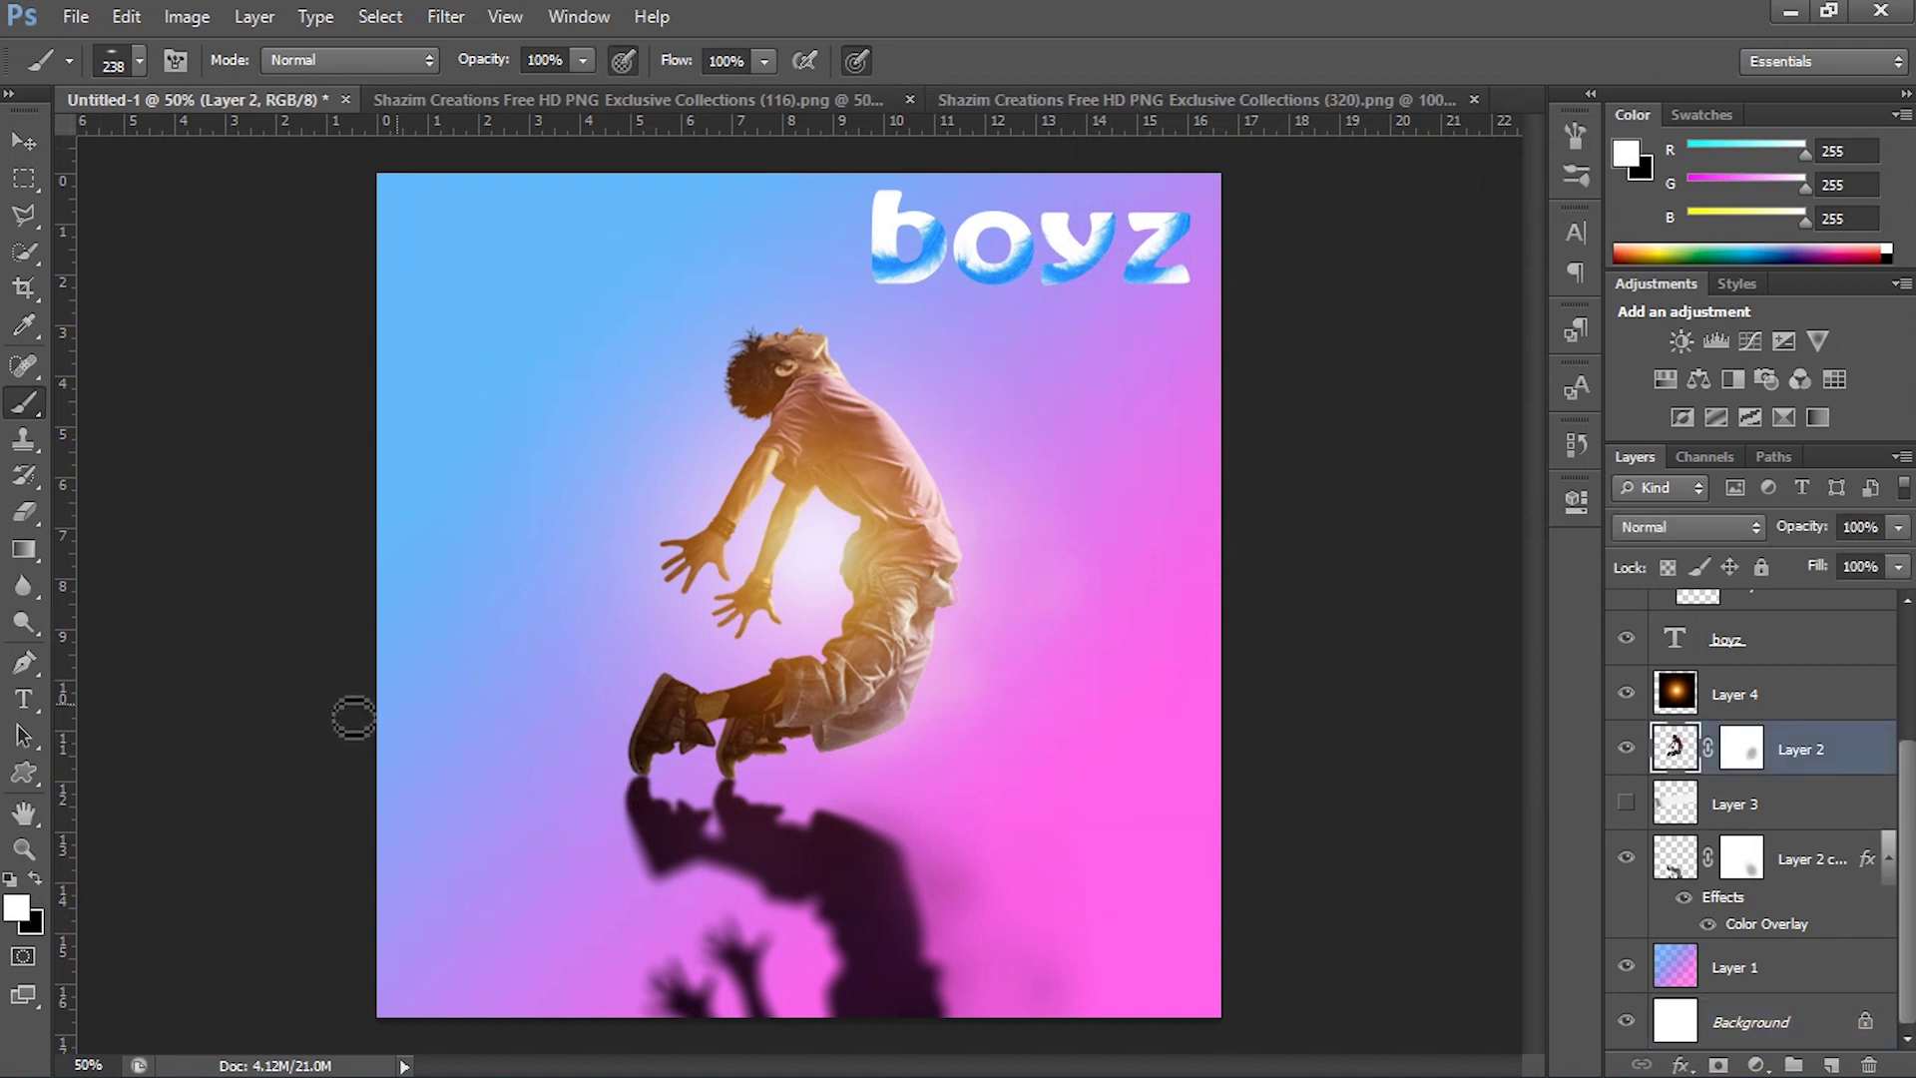
{"action": "left_click_drag", "start_coordinate": [382, 736], "coordinate": [483, 708]}
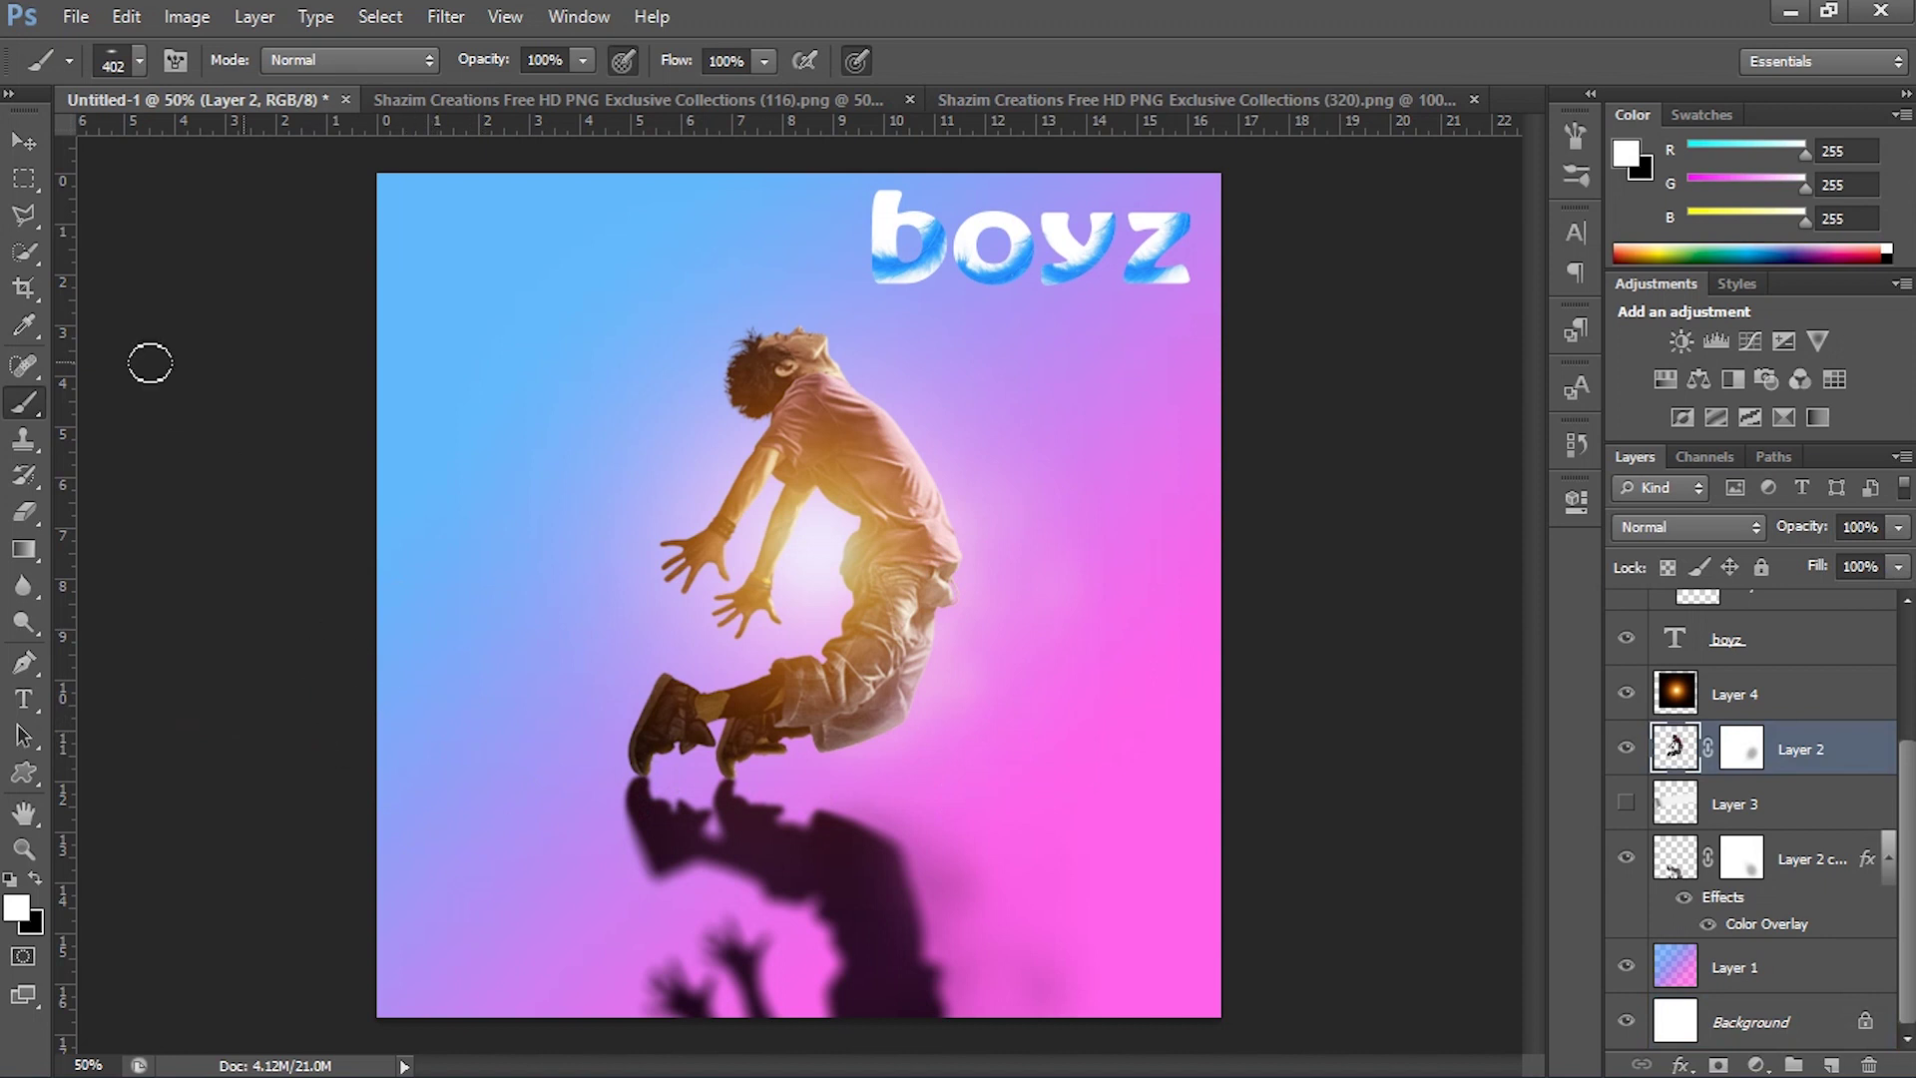
{"action": "left_click", "coordinate": [176, 61]}
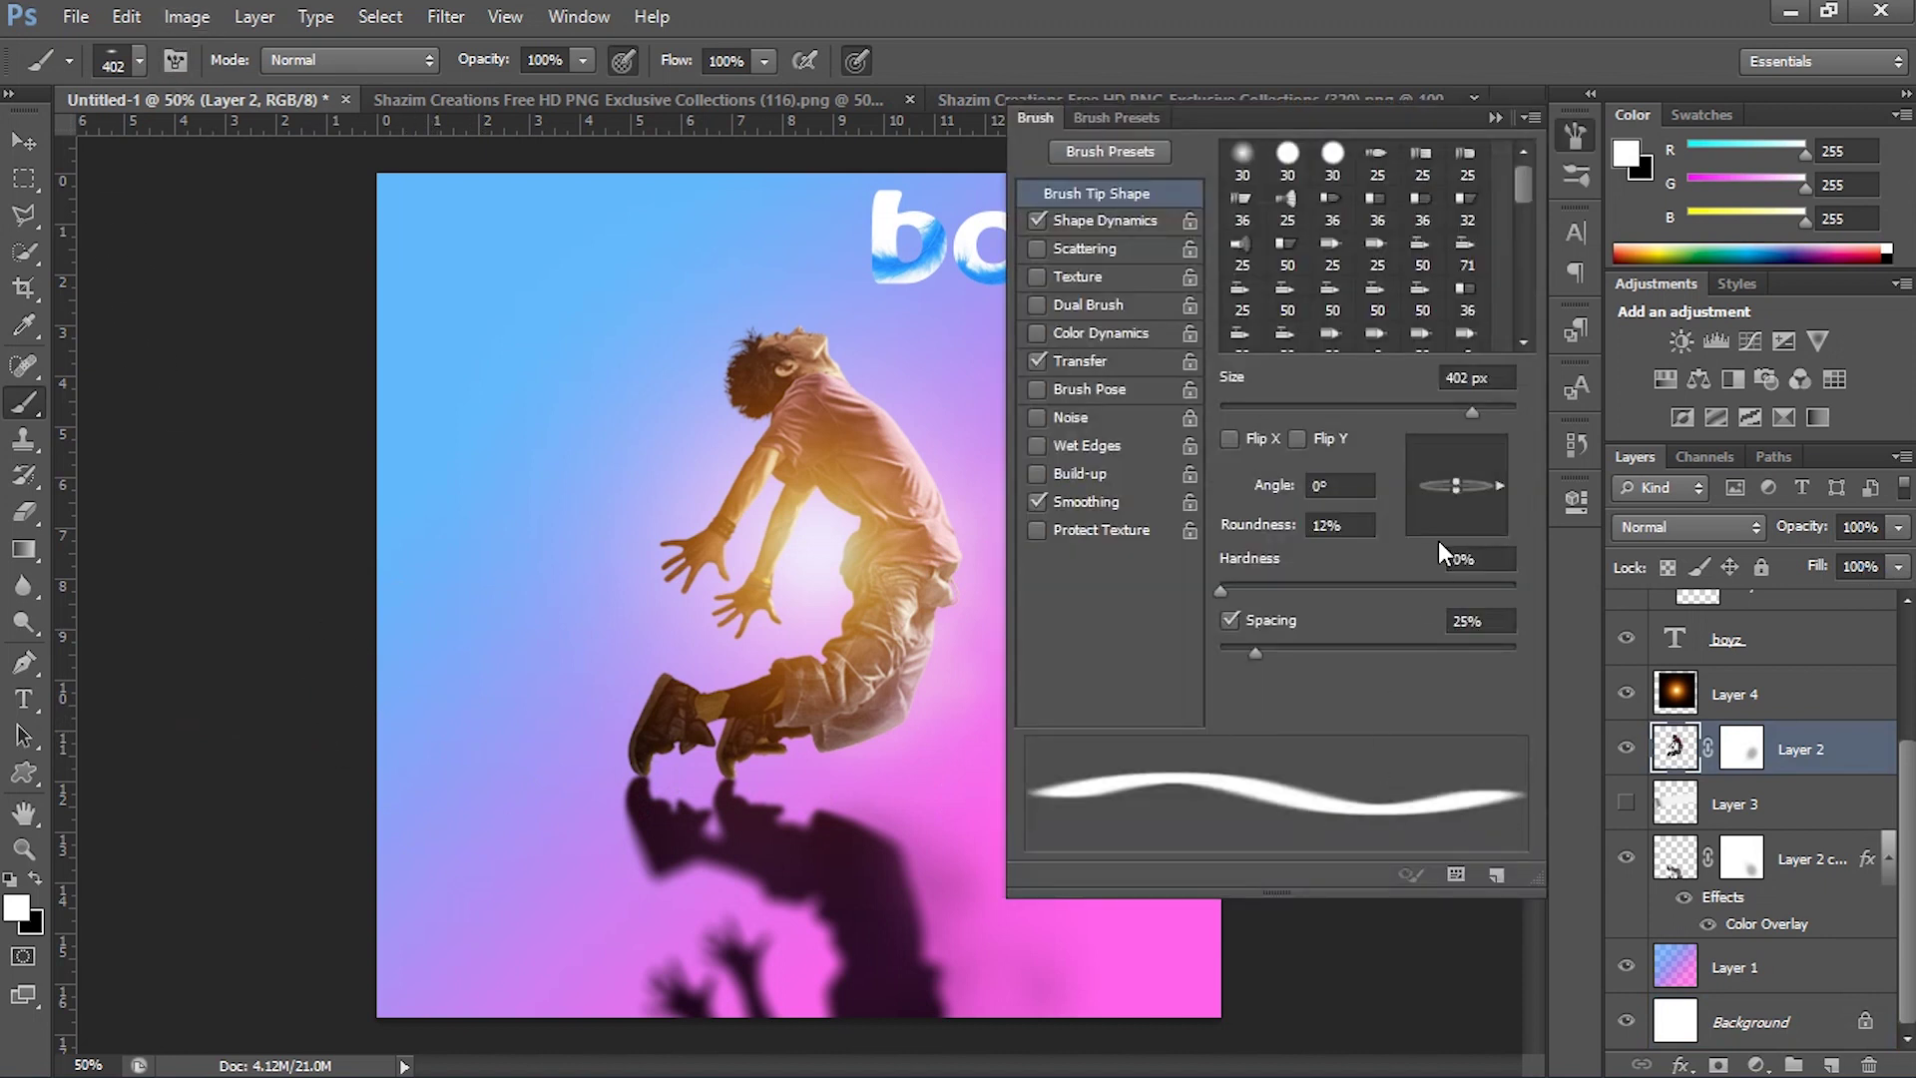
{"action": "left_click_drag", "start_coordinate": [1457, 491], "coordinate": [1457, 487]}
{"action": "left_click", "coordinate": [1496, 118]}
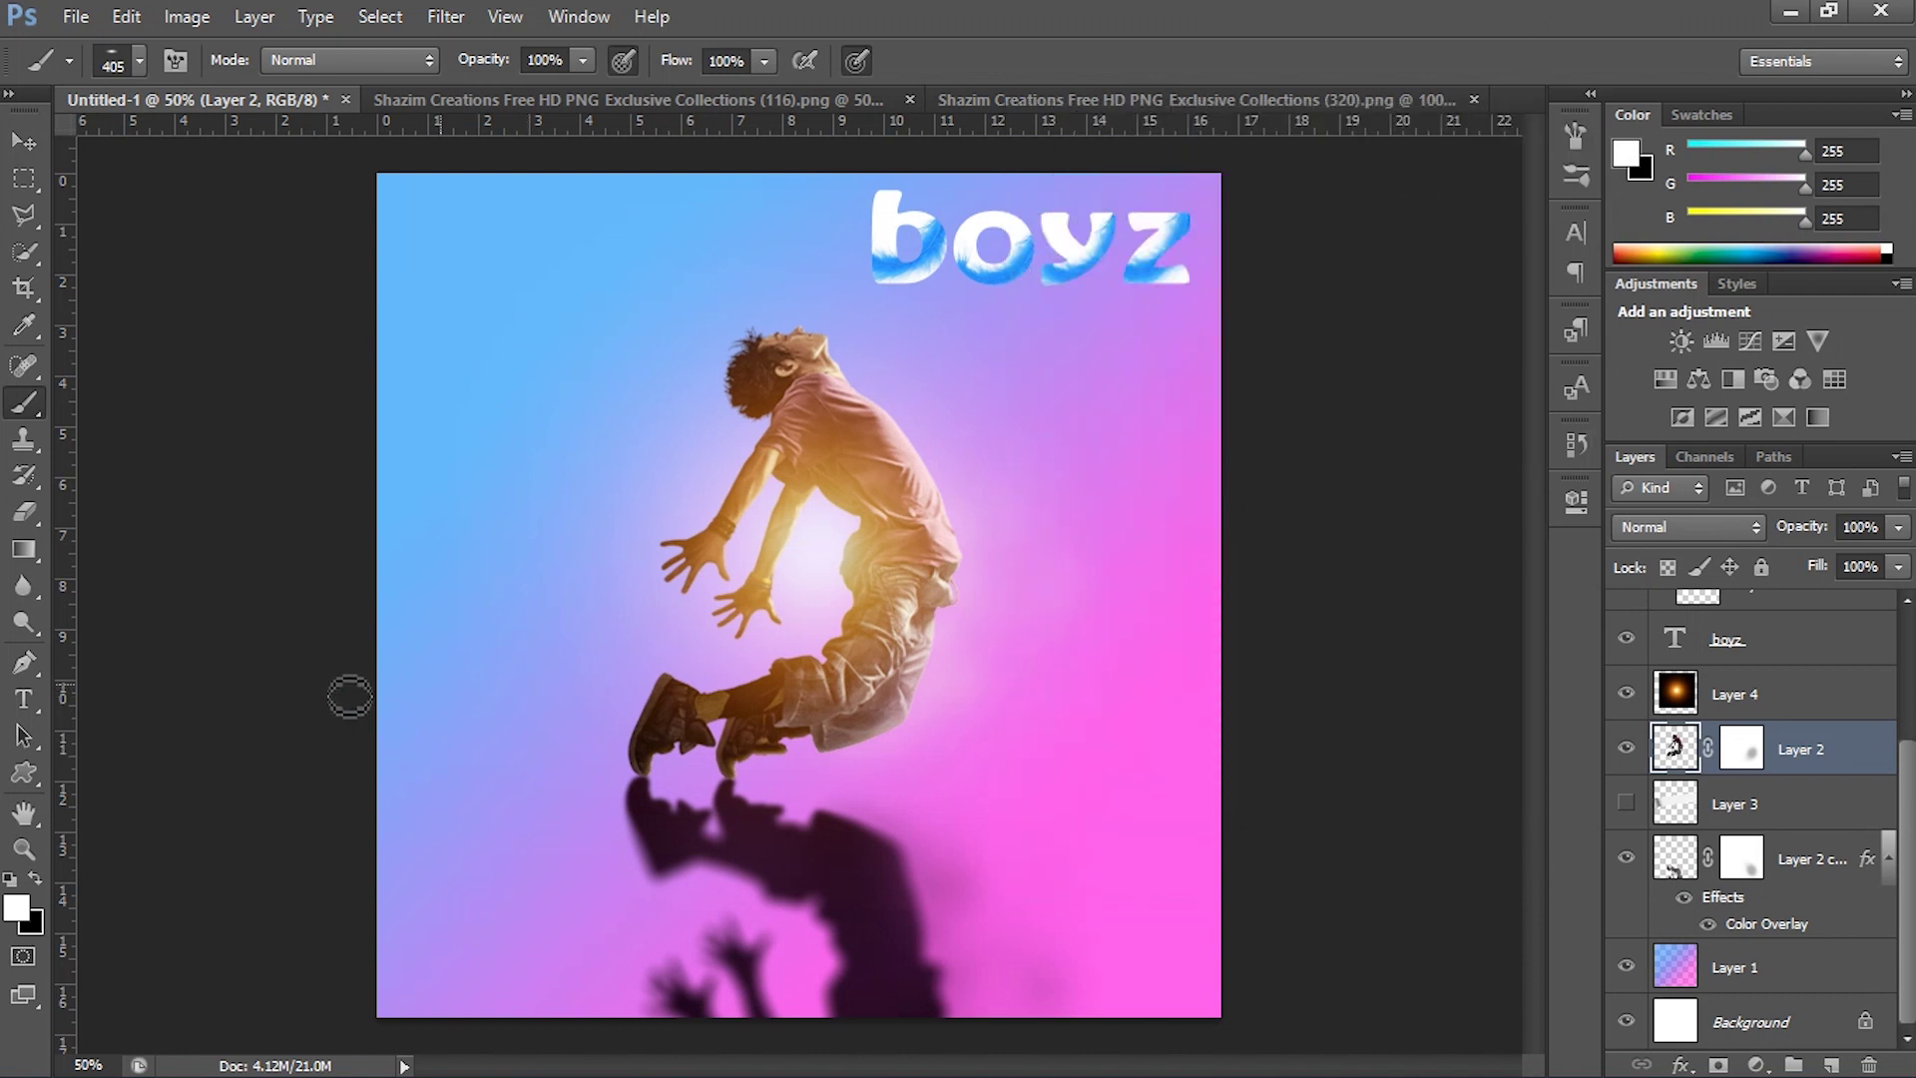
Undo a trial stroke, lower the brush opacity to 78% and target Layer 2.
{"action": "left_click_drag", "start_coordinate": [349, 697], "coordinate": [163, 410]}
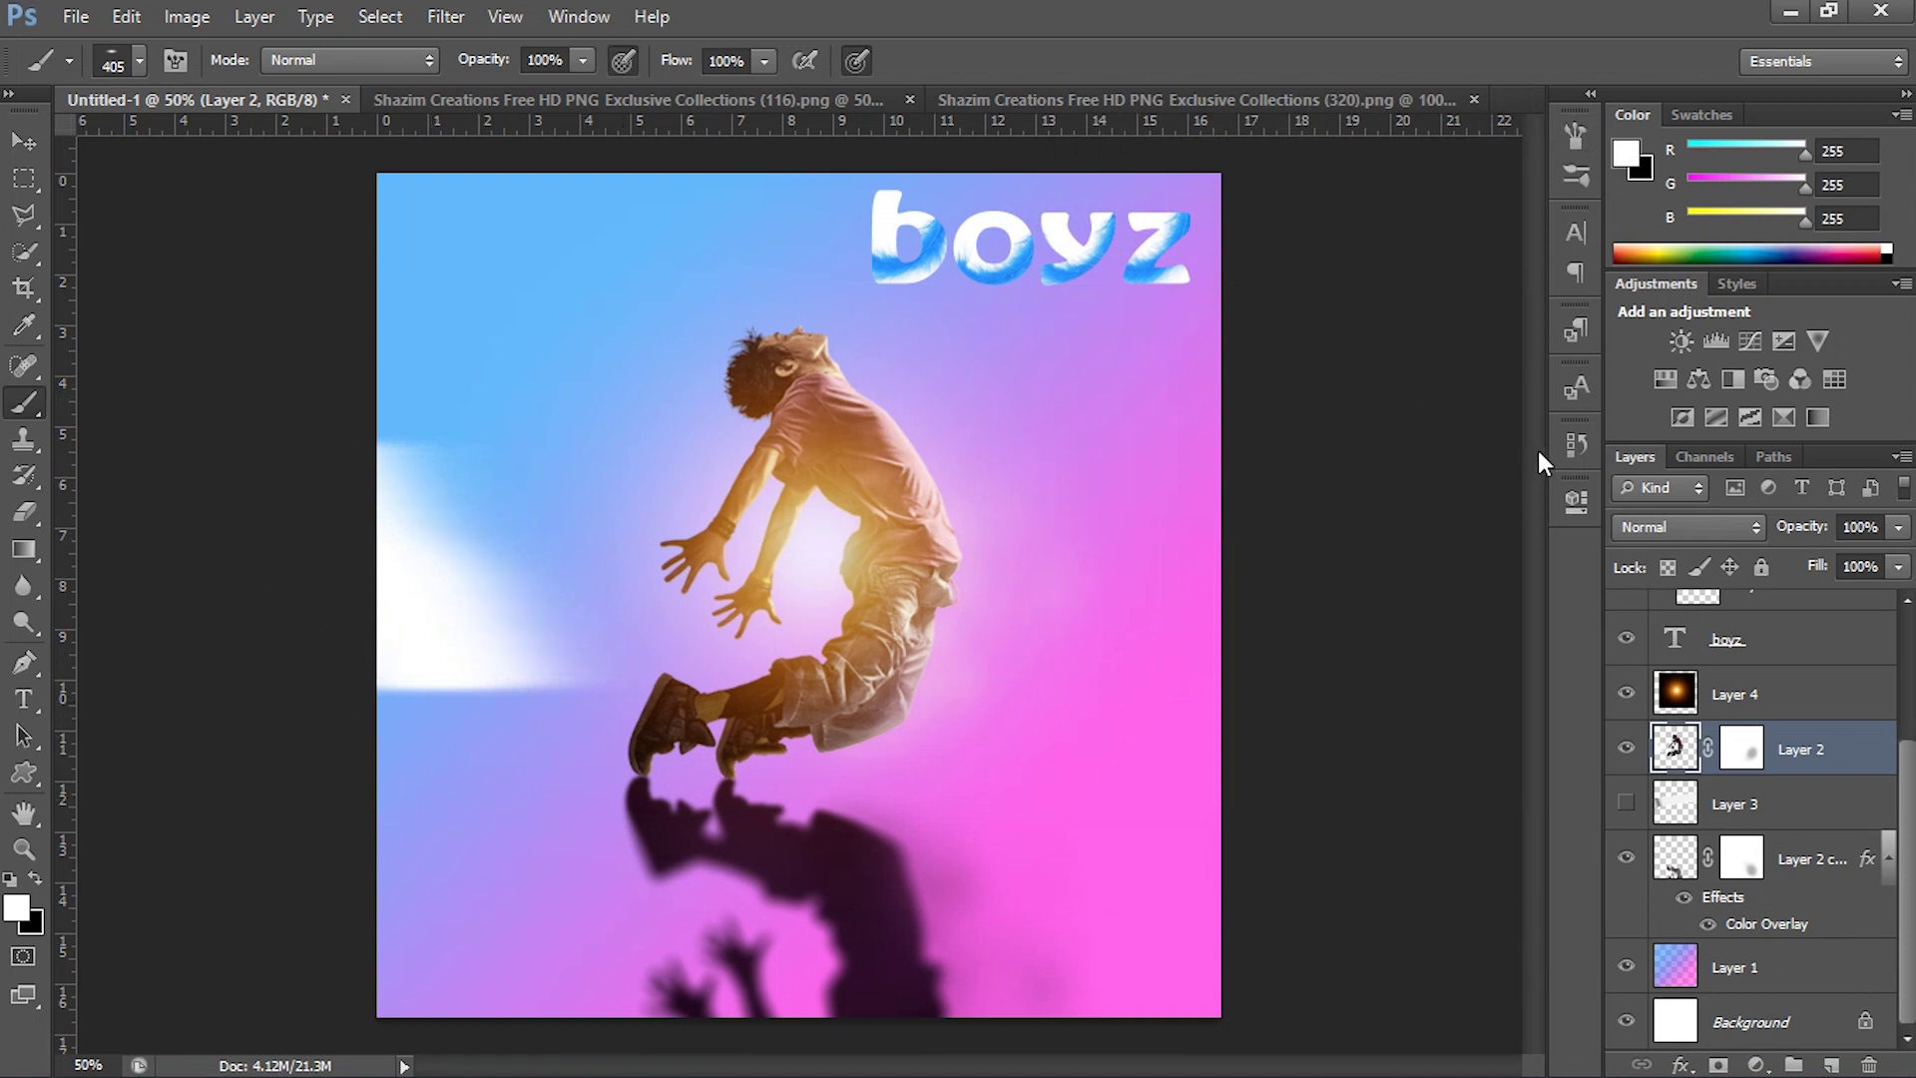
{"action": "left_click", "coordinate": [1577, 445]}
{"action": "left_click", "coordinate": [1430, 506]}
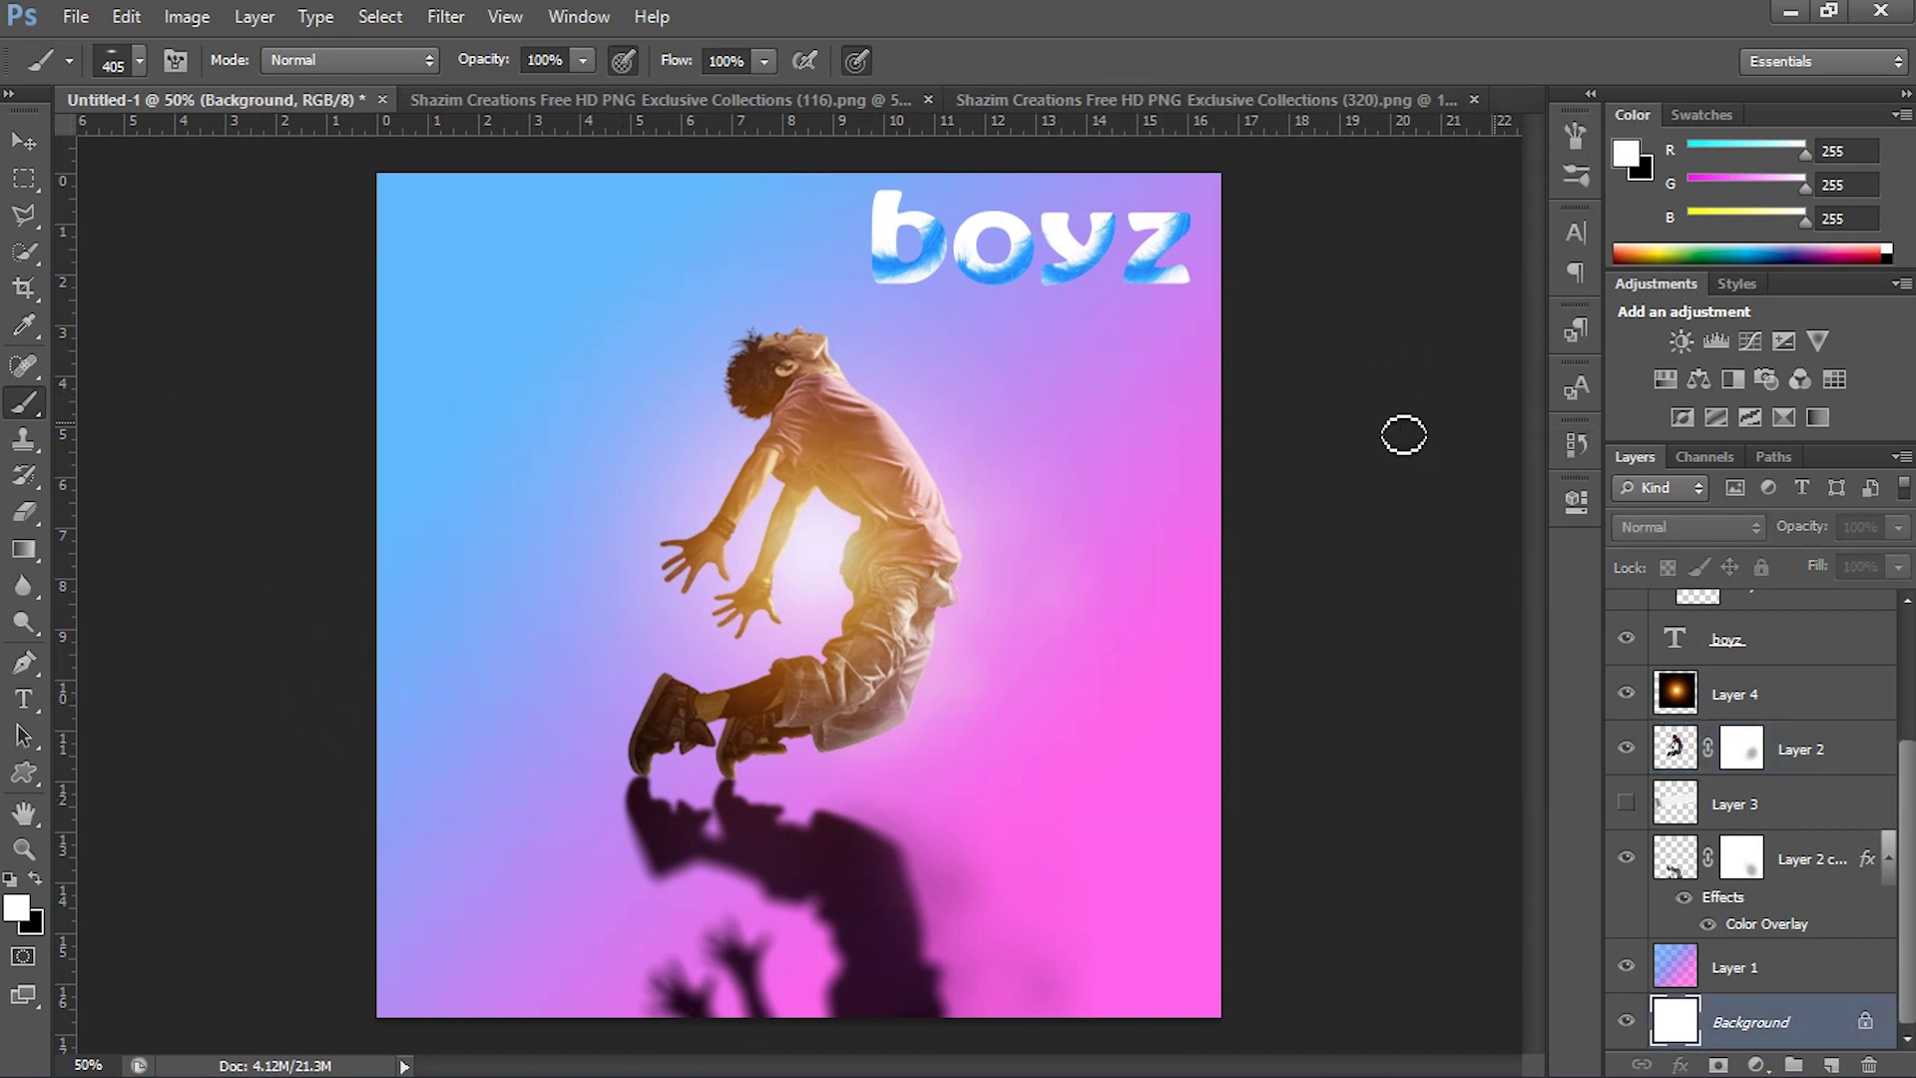
{"action": "left_click", "coordinate": [585, 58]}
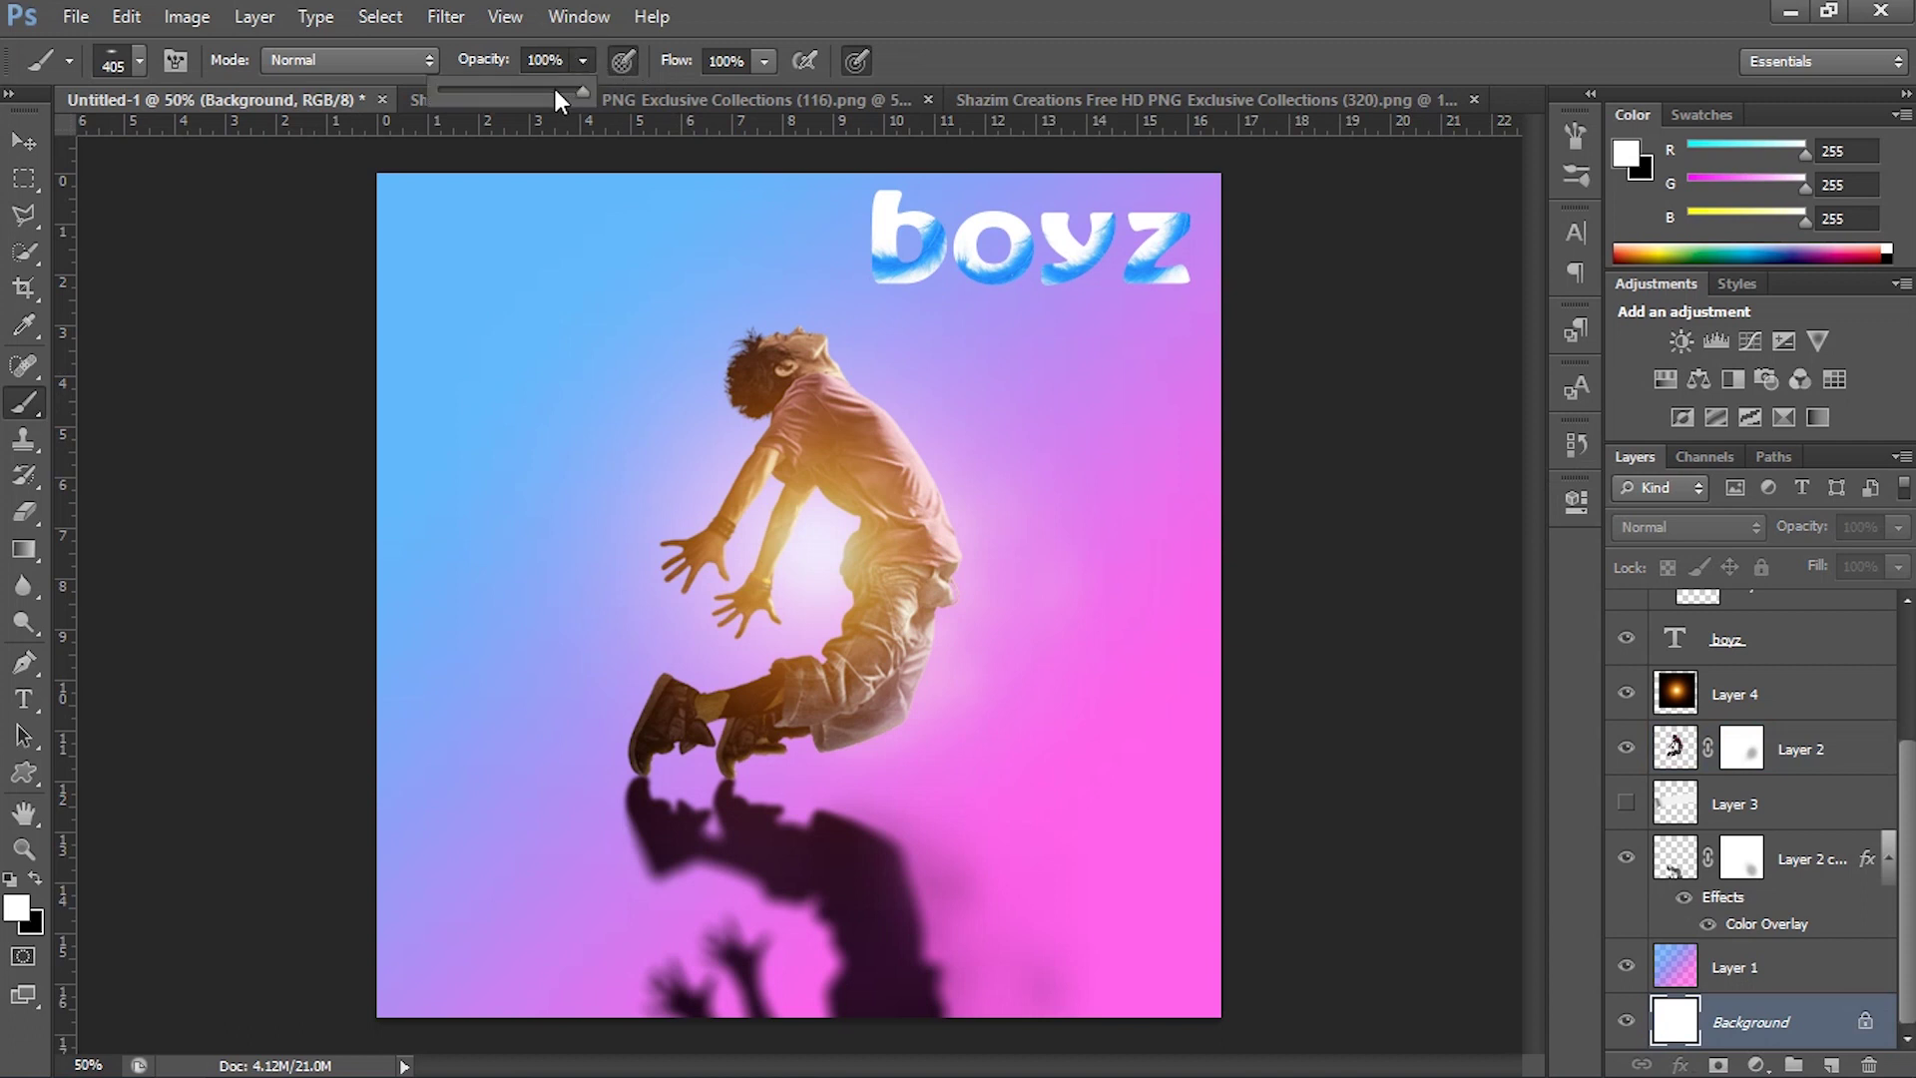
{"action": "left_click", "coordinate": [319, 747]}
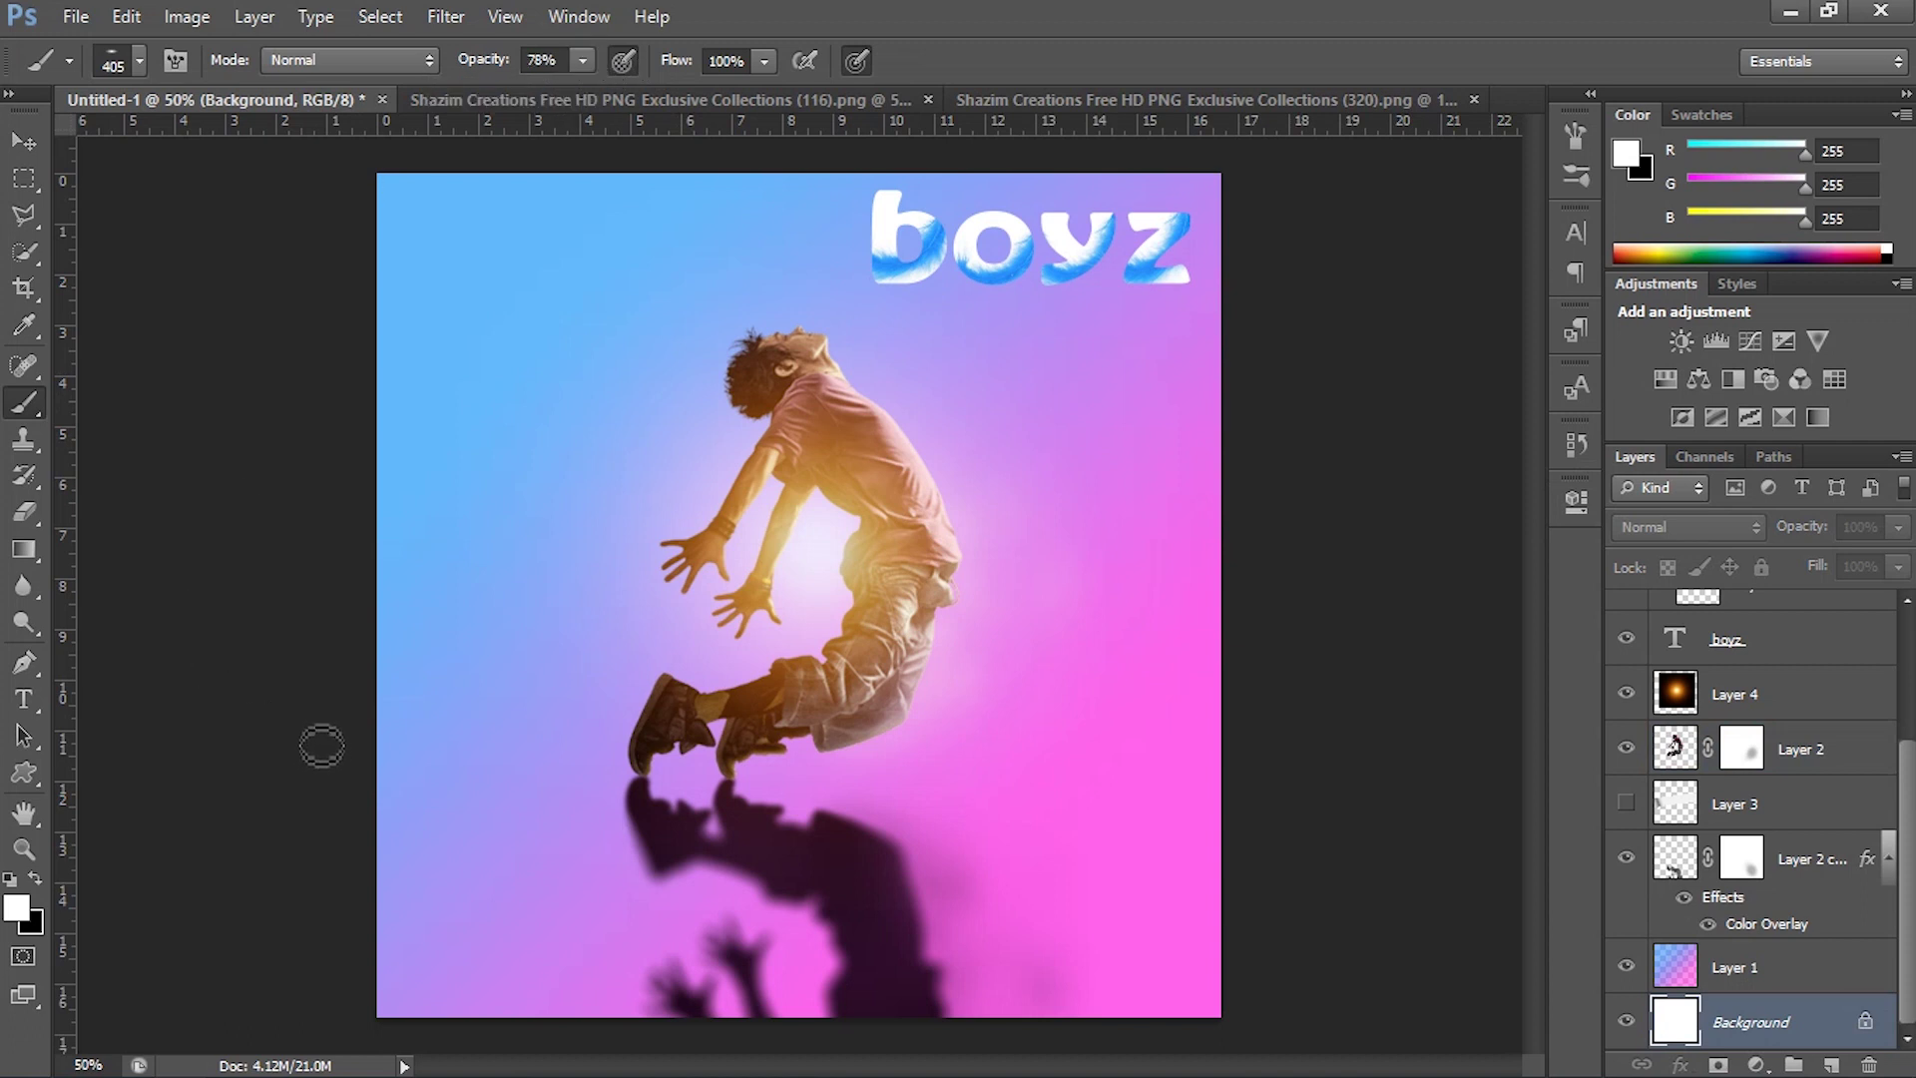
{"action": "left_click", "coordinate": [1669, 749]}
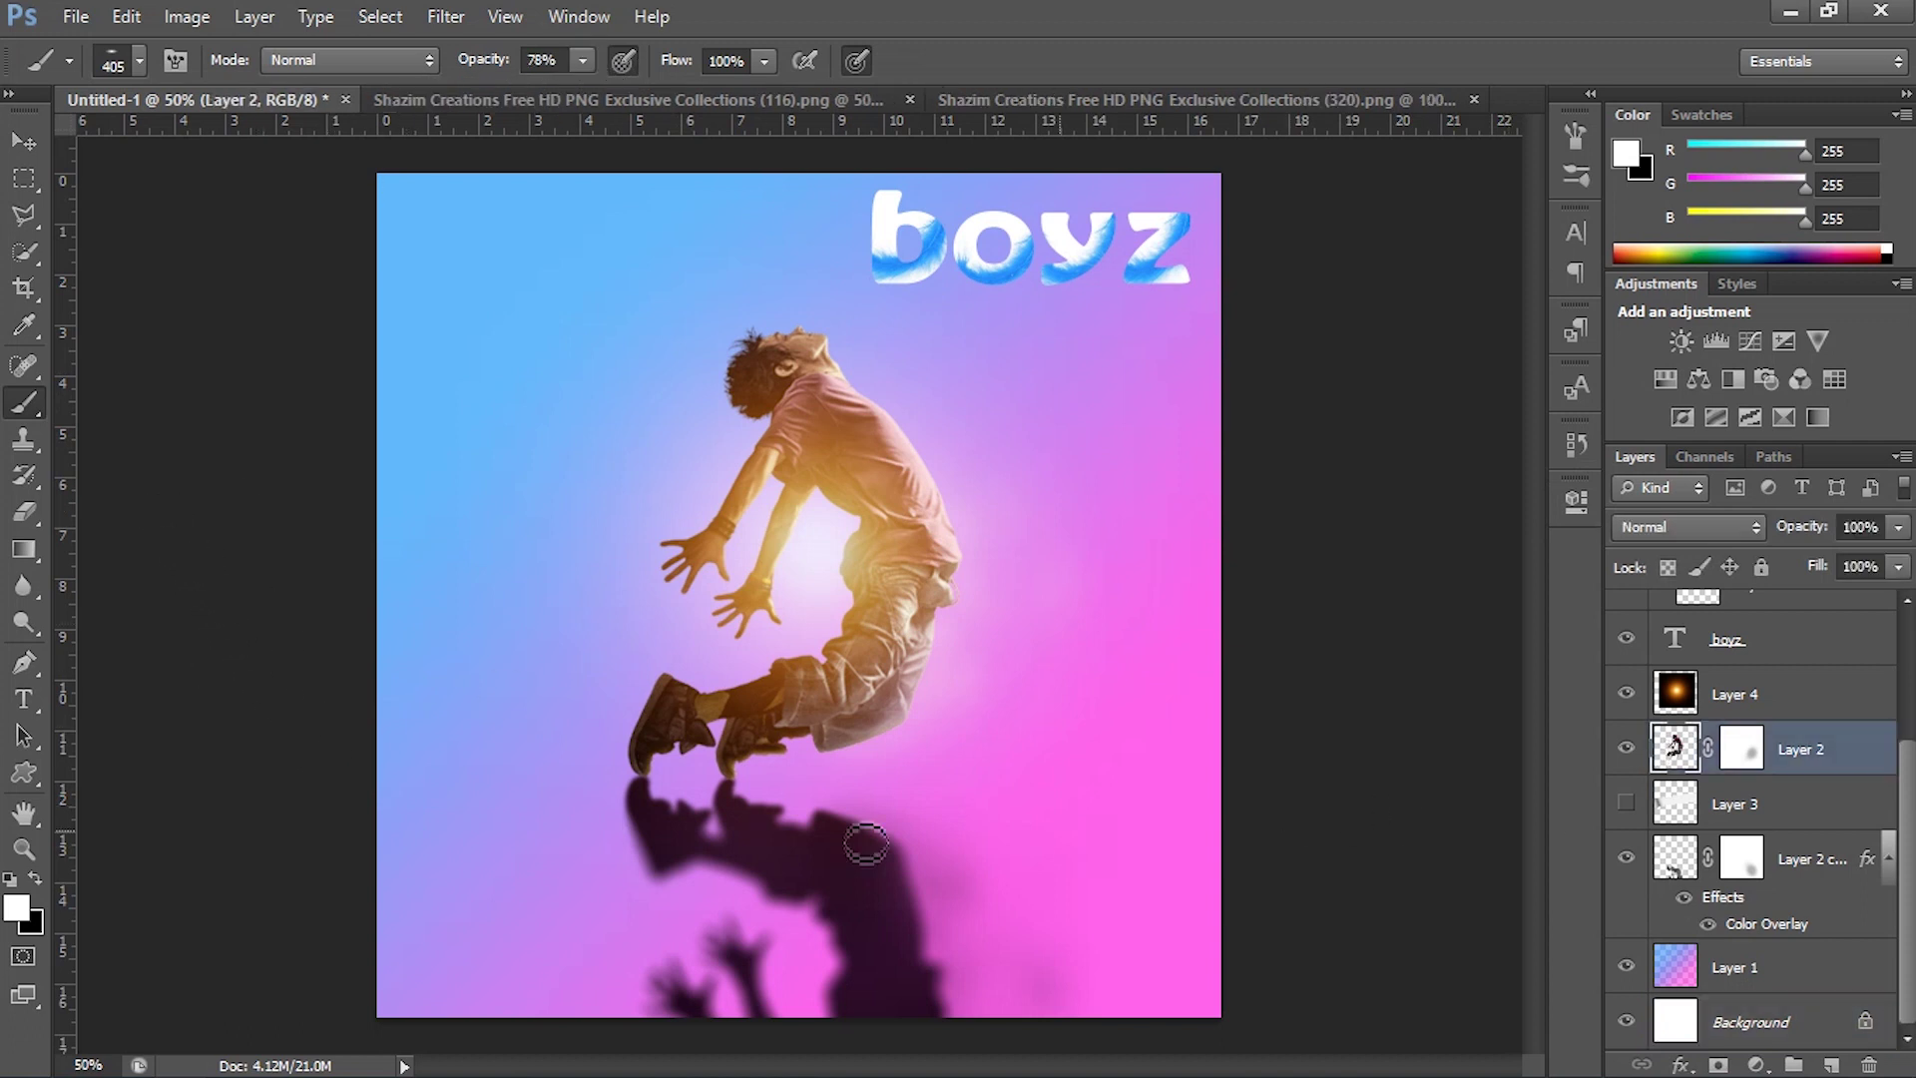
Paint soft white light streaks along the poster's left and right edges.
{"action": "left_click_drag", "start_coordinate": [300, 718], "coordinate": [154, 440]}
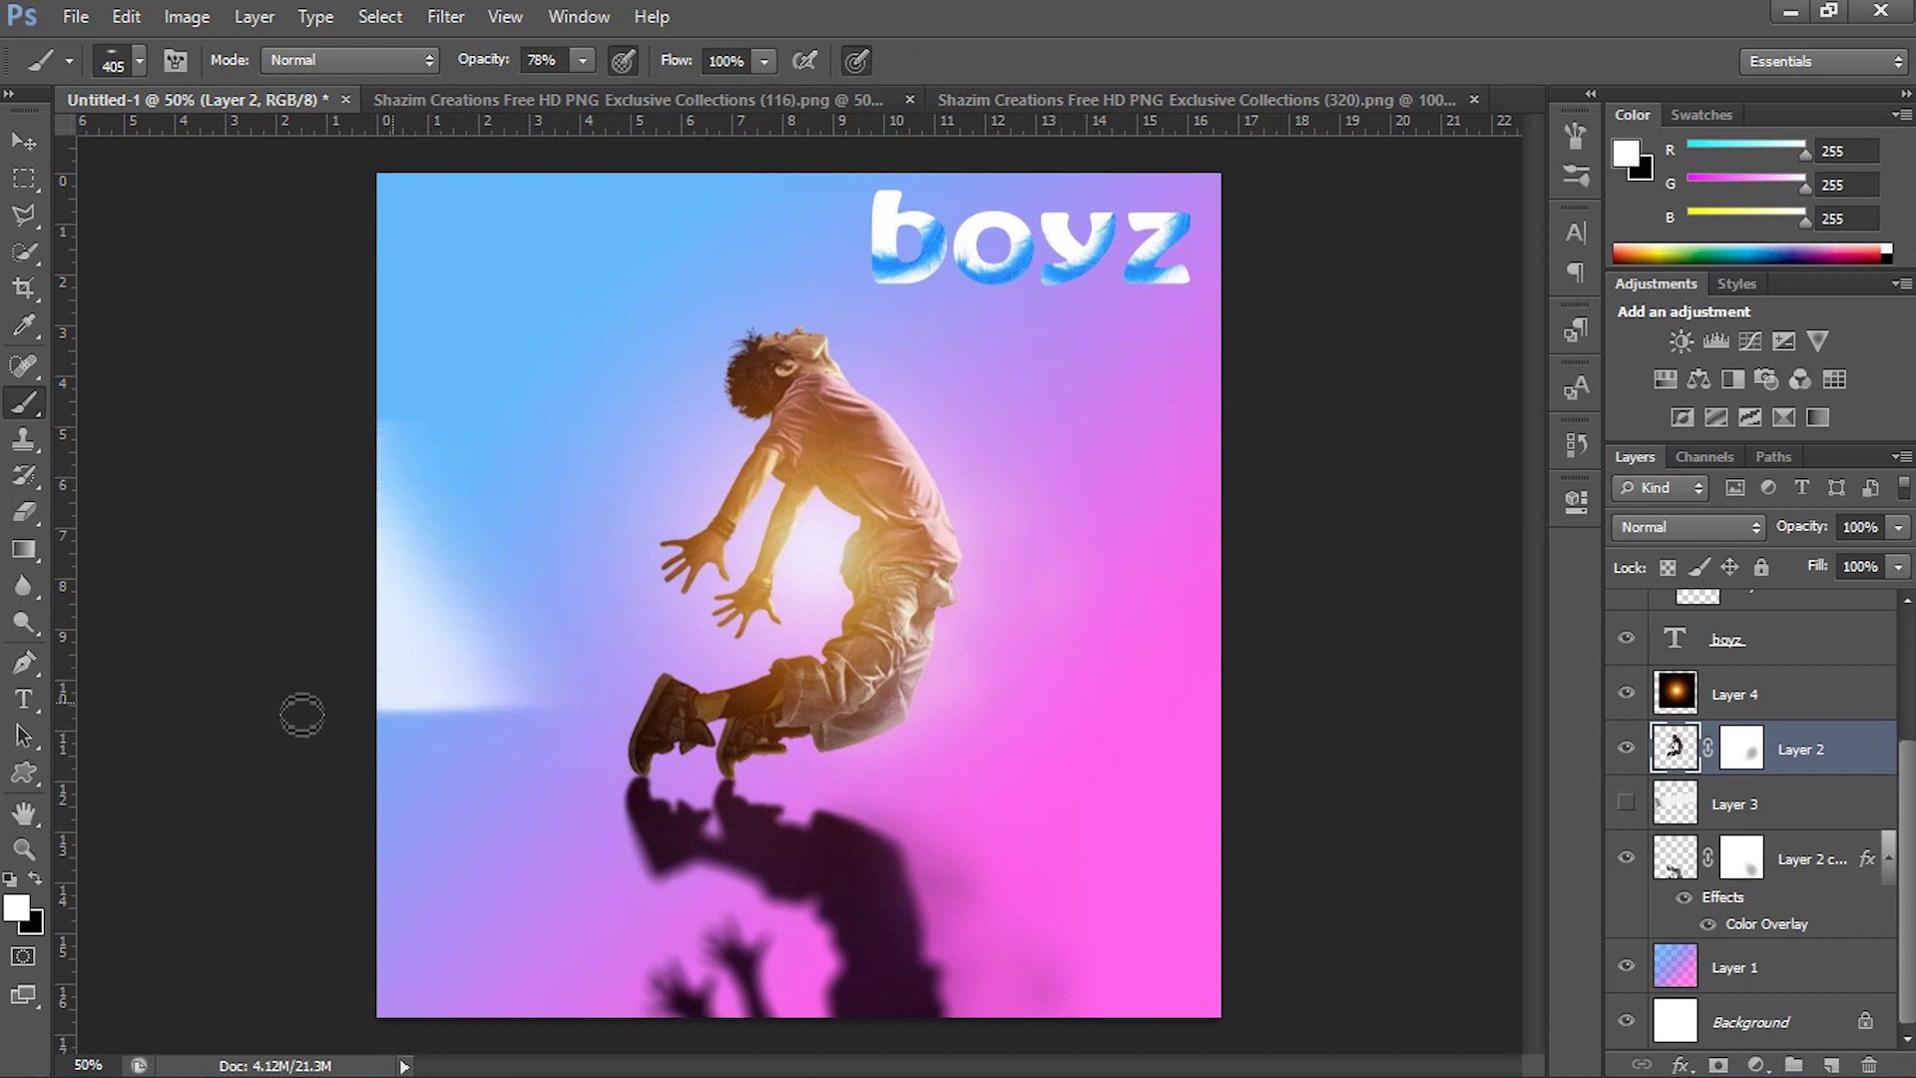
{"action": "left_click_drag", "start_coordinate": [300, 710], "coordinate": [250, 759]}
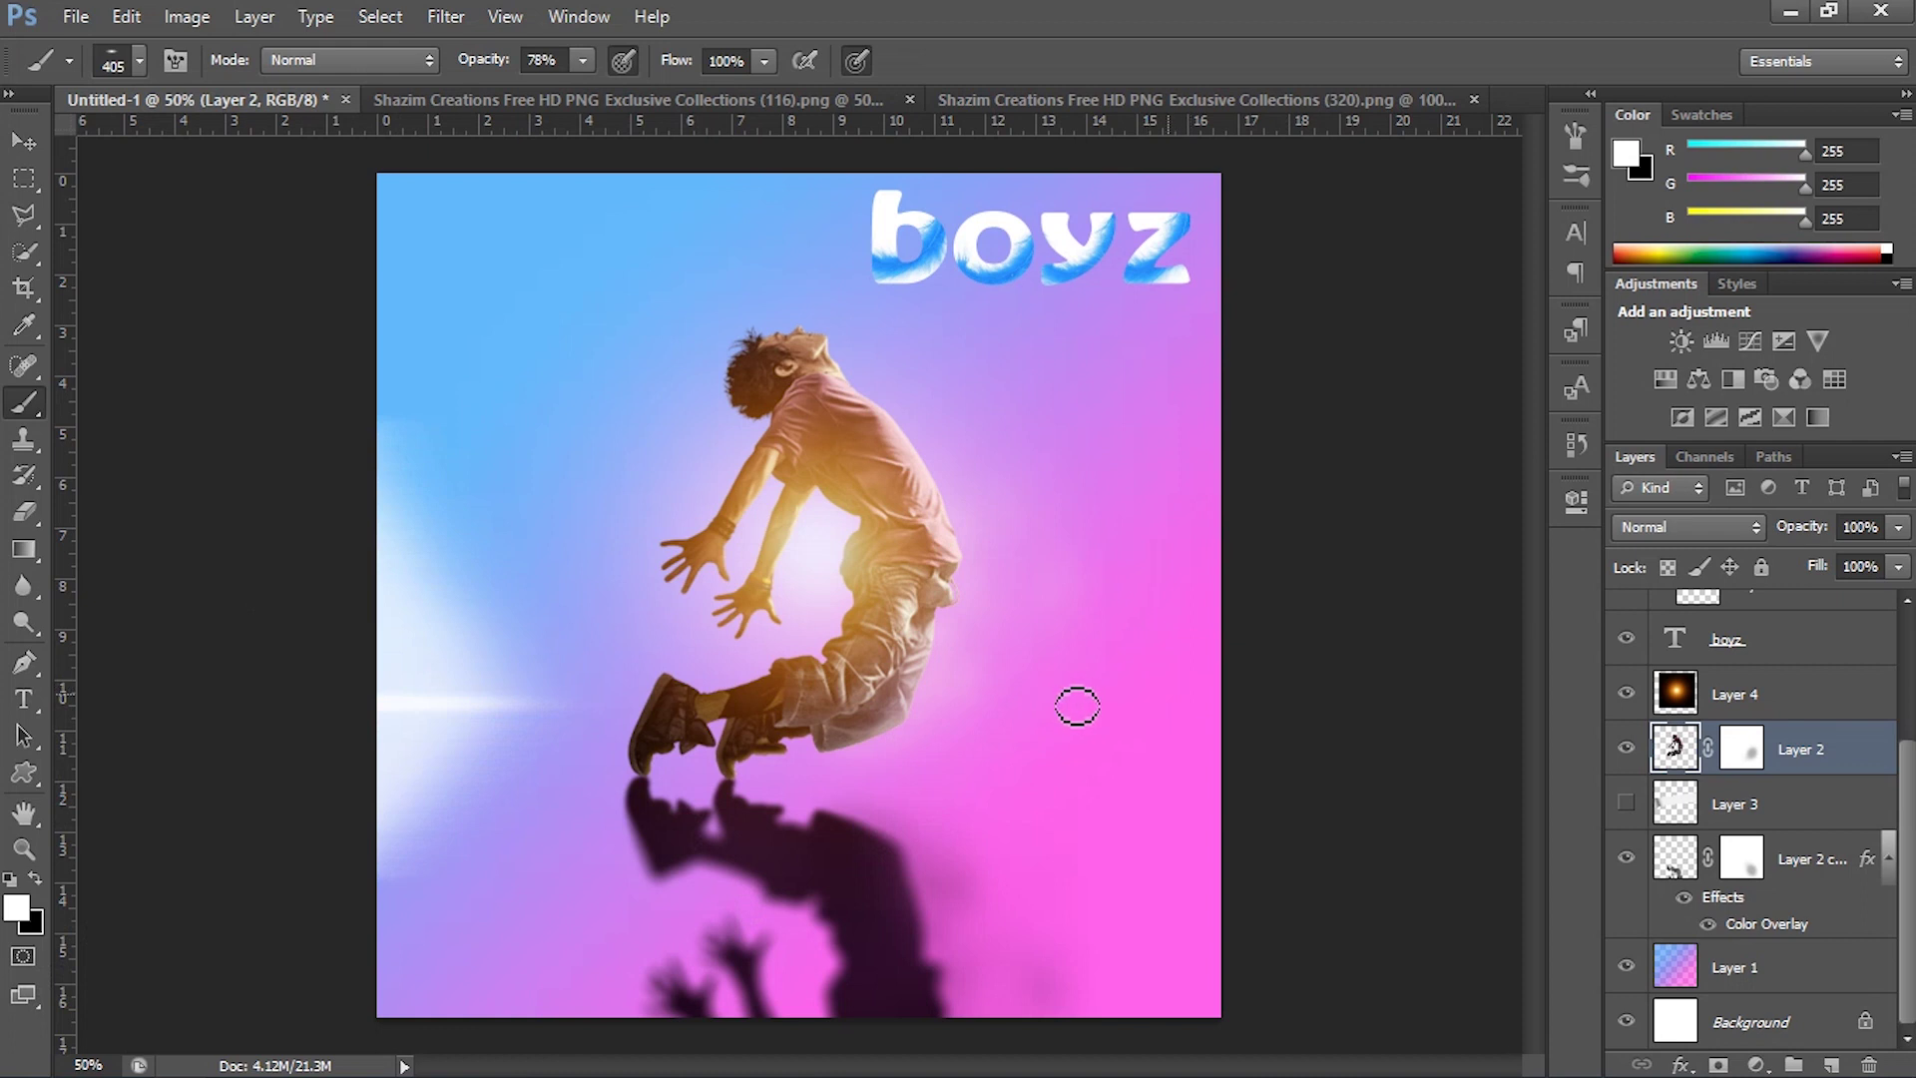
{"action": "left_click_drag", "start_coordinate": [1068, 664], "coordinate": [1253, 483]}
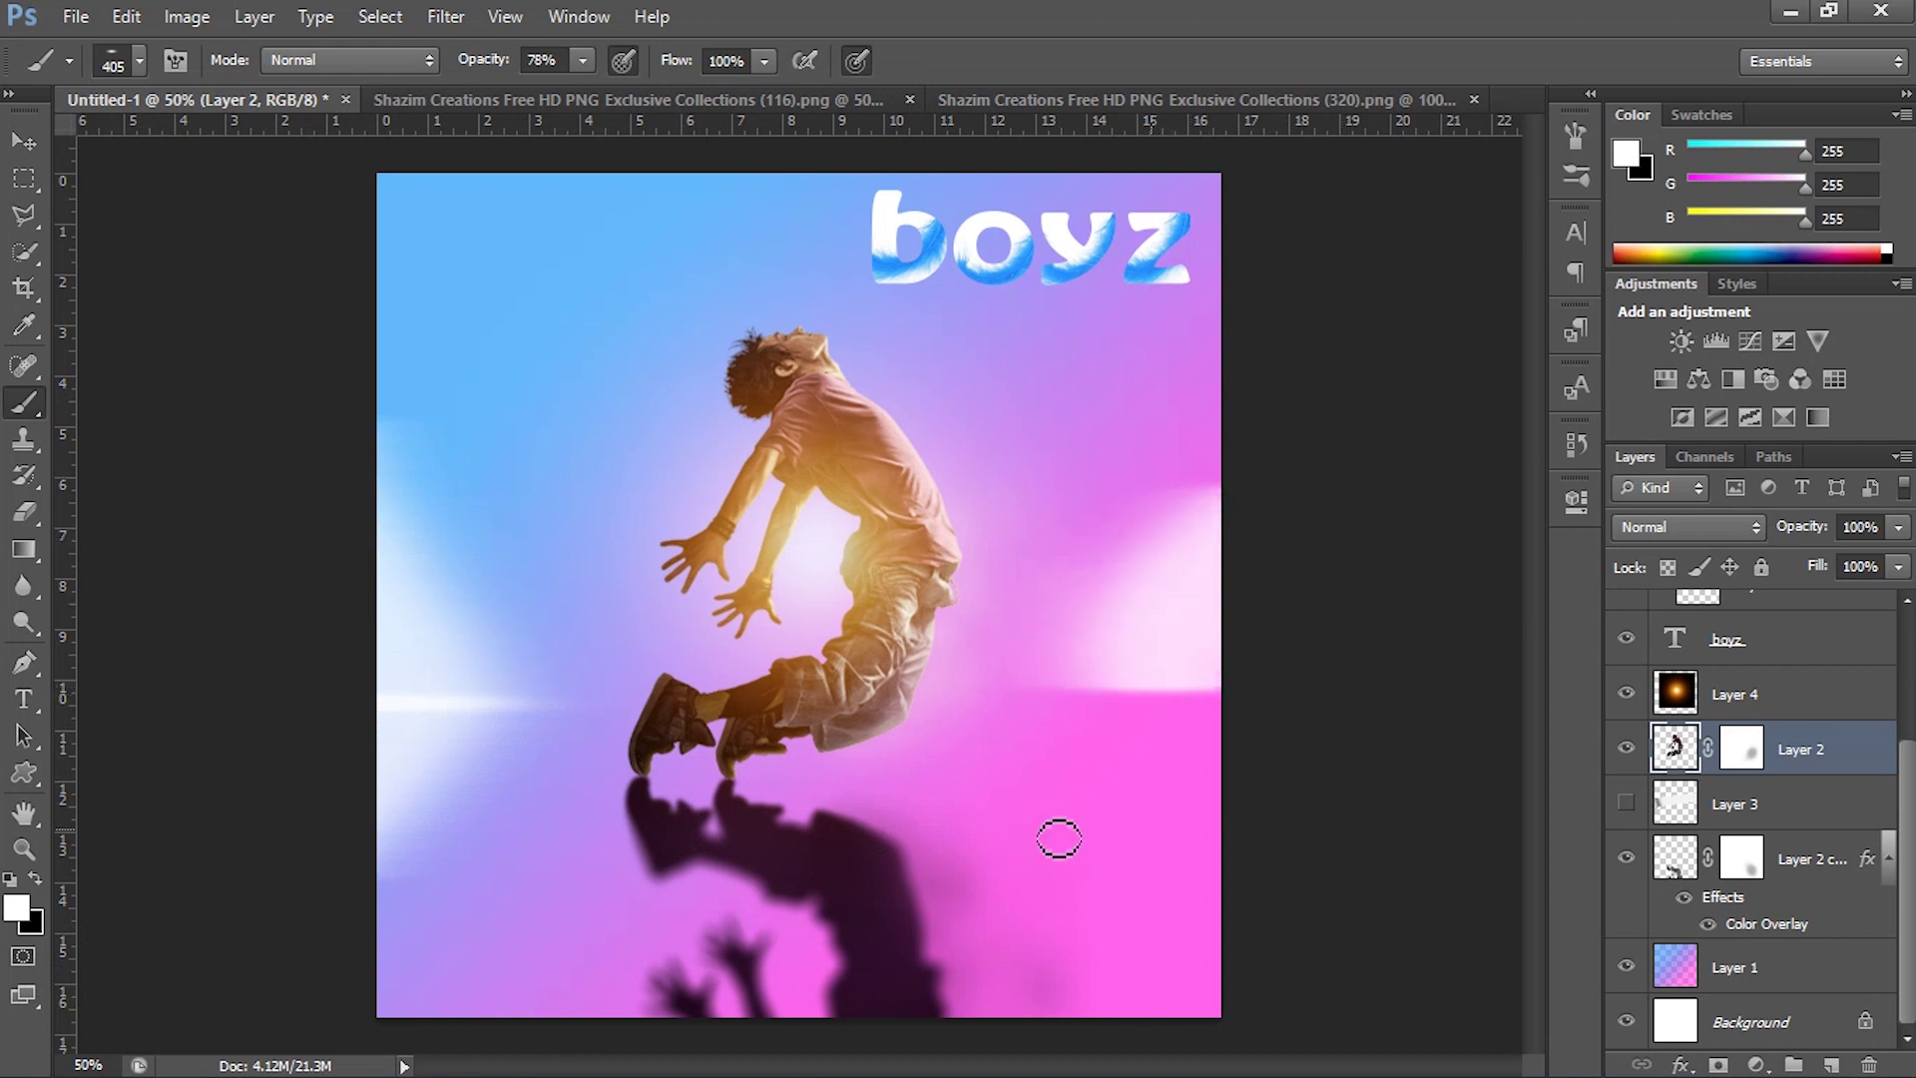
{"action": "left_click_drag", "start_coordinate": [1099, 693], "coordinate": [1317, 842]}
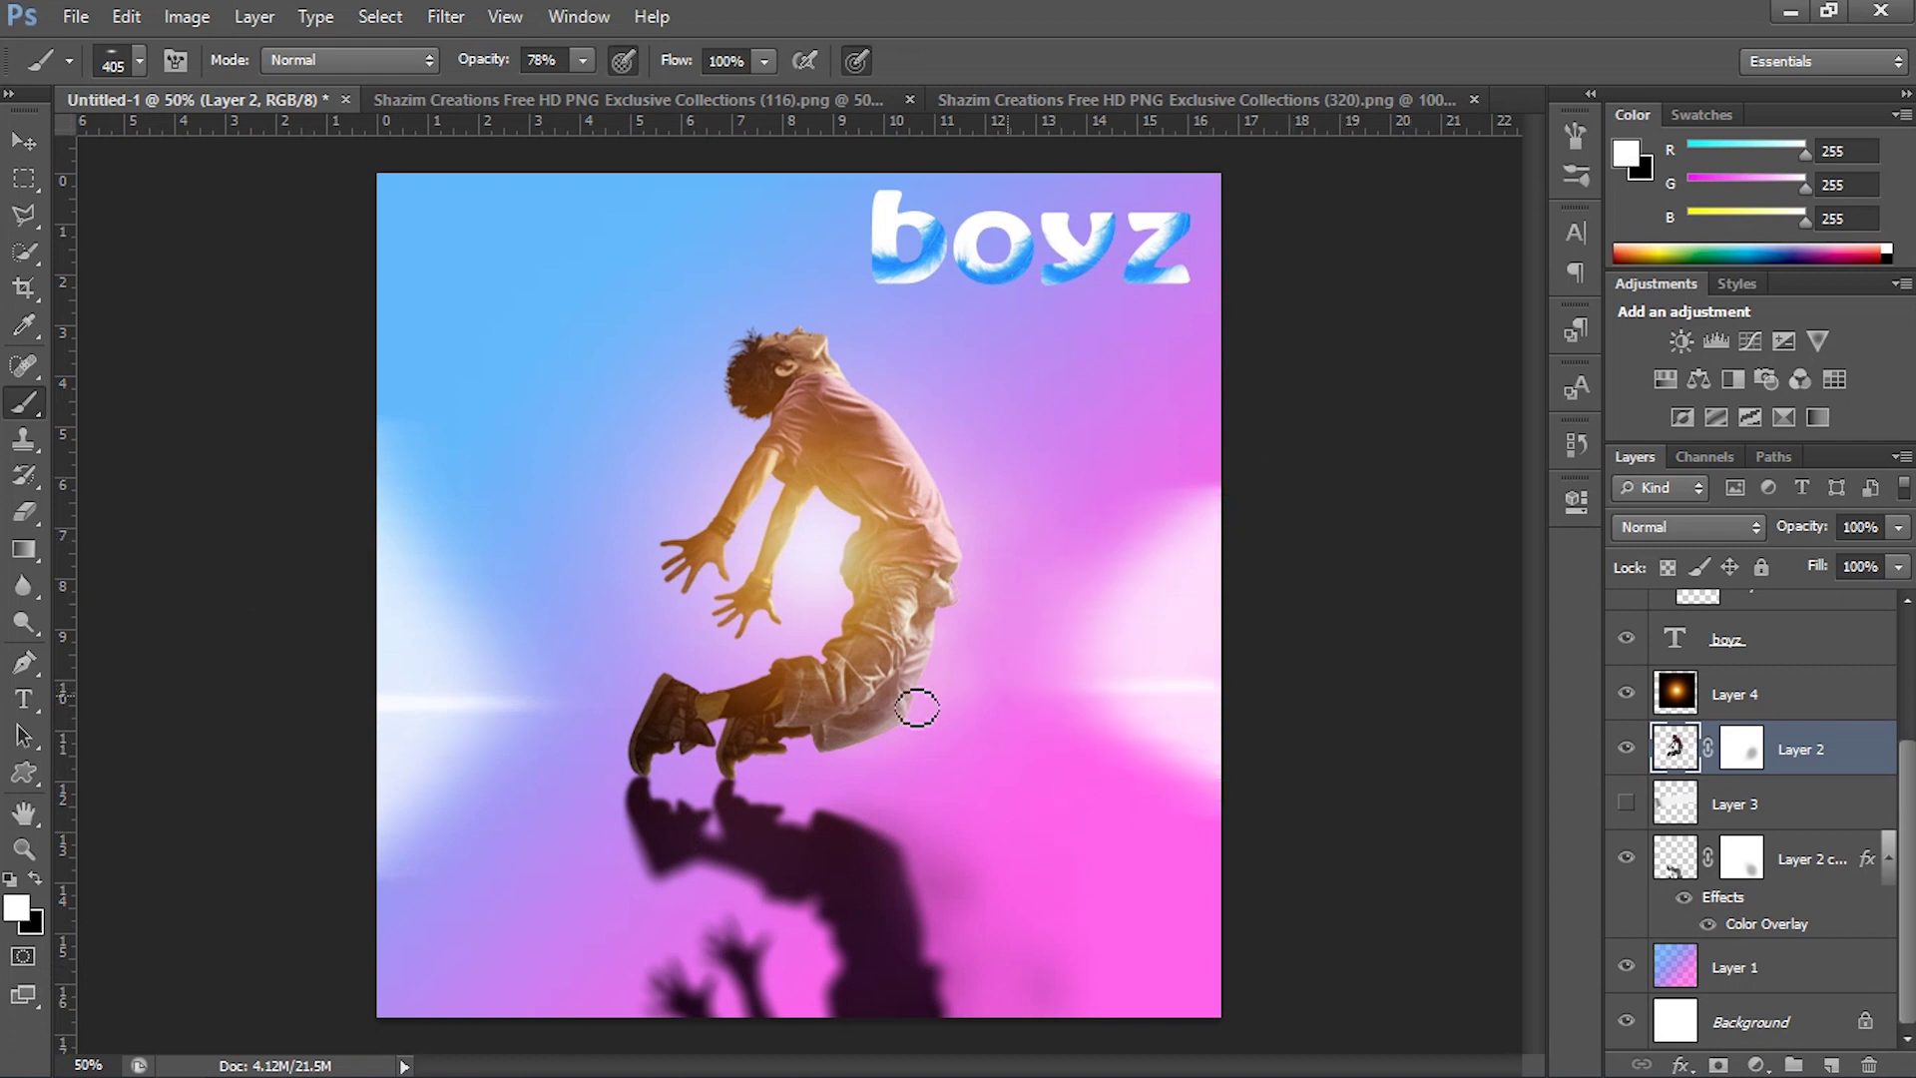
{"action": "left_click_drag", "start_coordinate": [941, 697], "coordinate": [530, 712]}
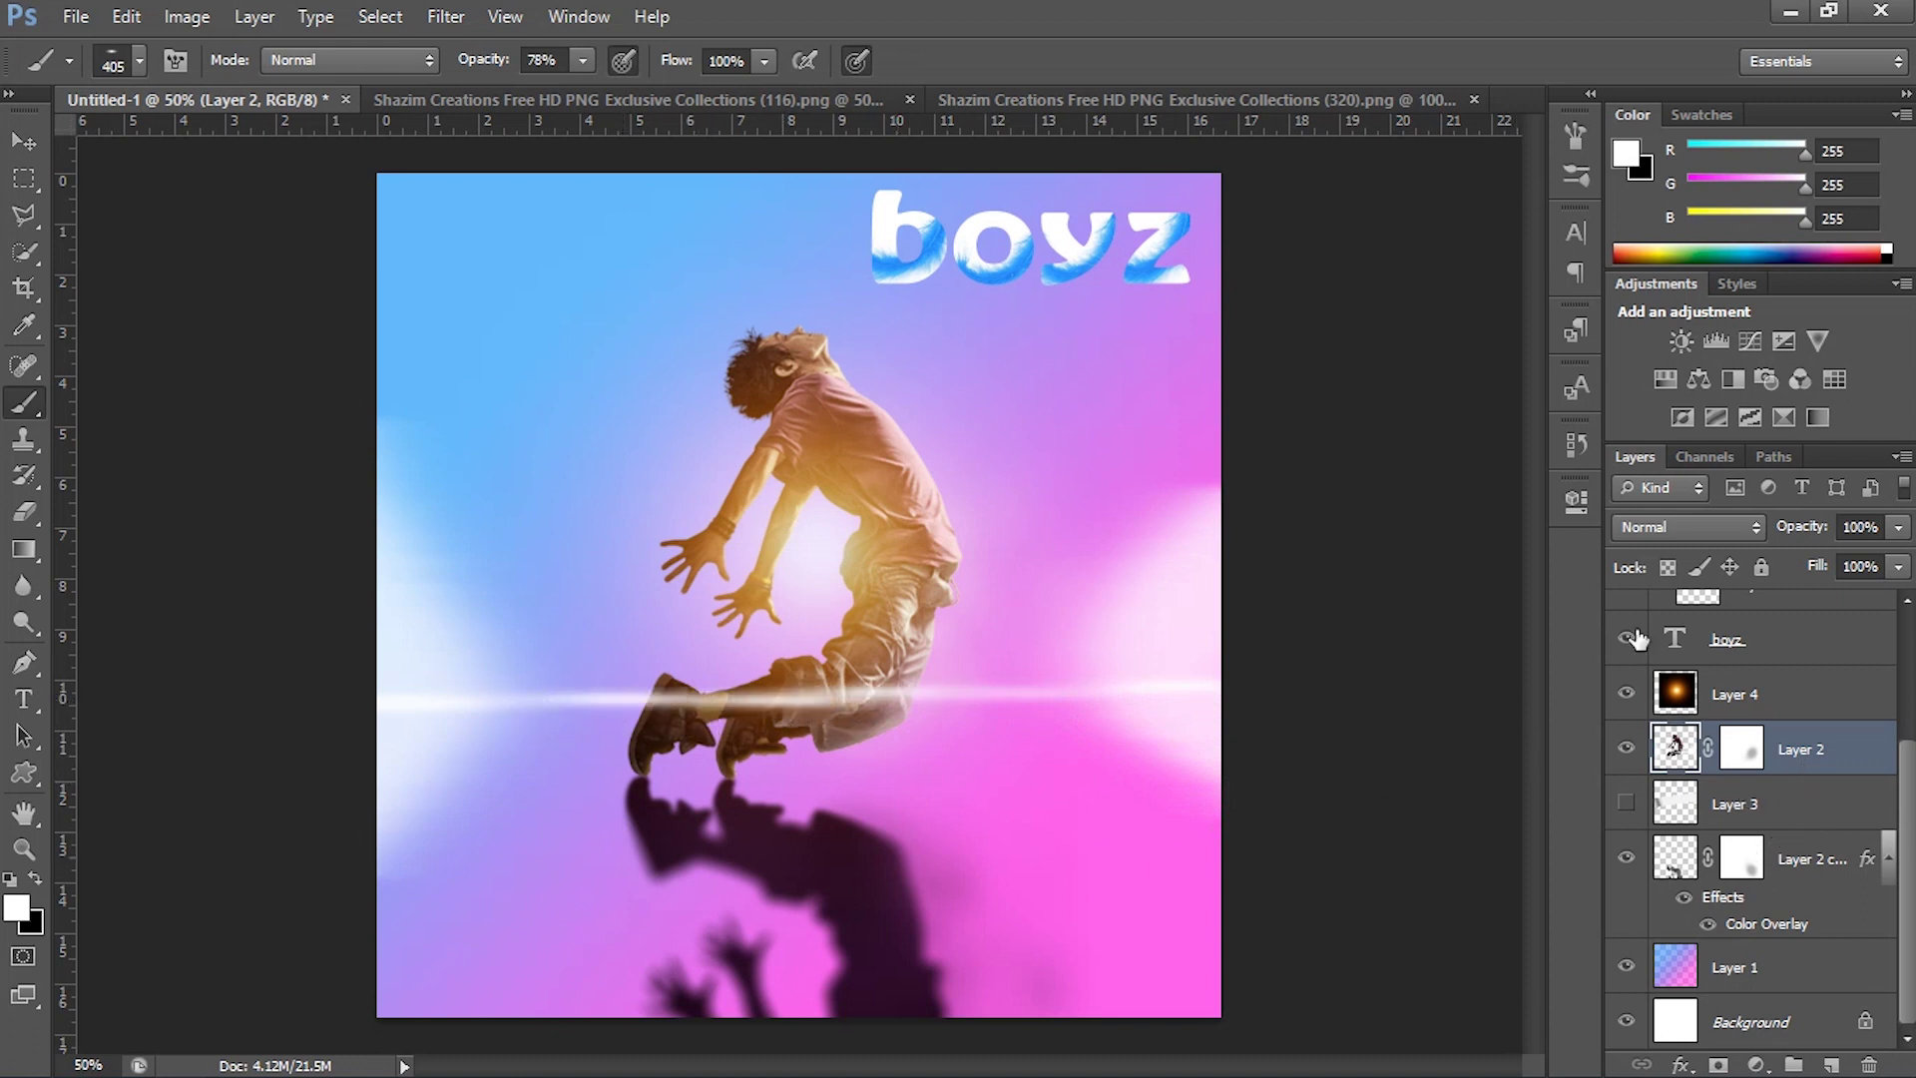
Step back in History to remove the last streak across the boy's legs.
{"action": "left_click", "coordinate": [1577, 445]}
{"action": "left_click", "coordinate": [1437, 513]}
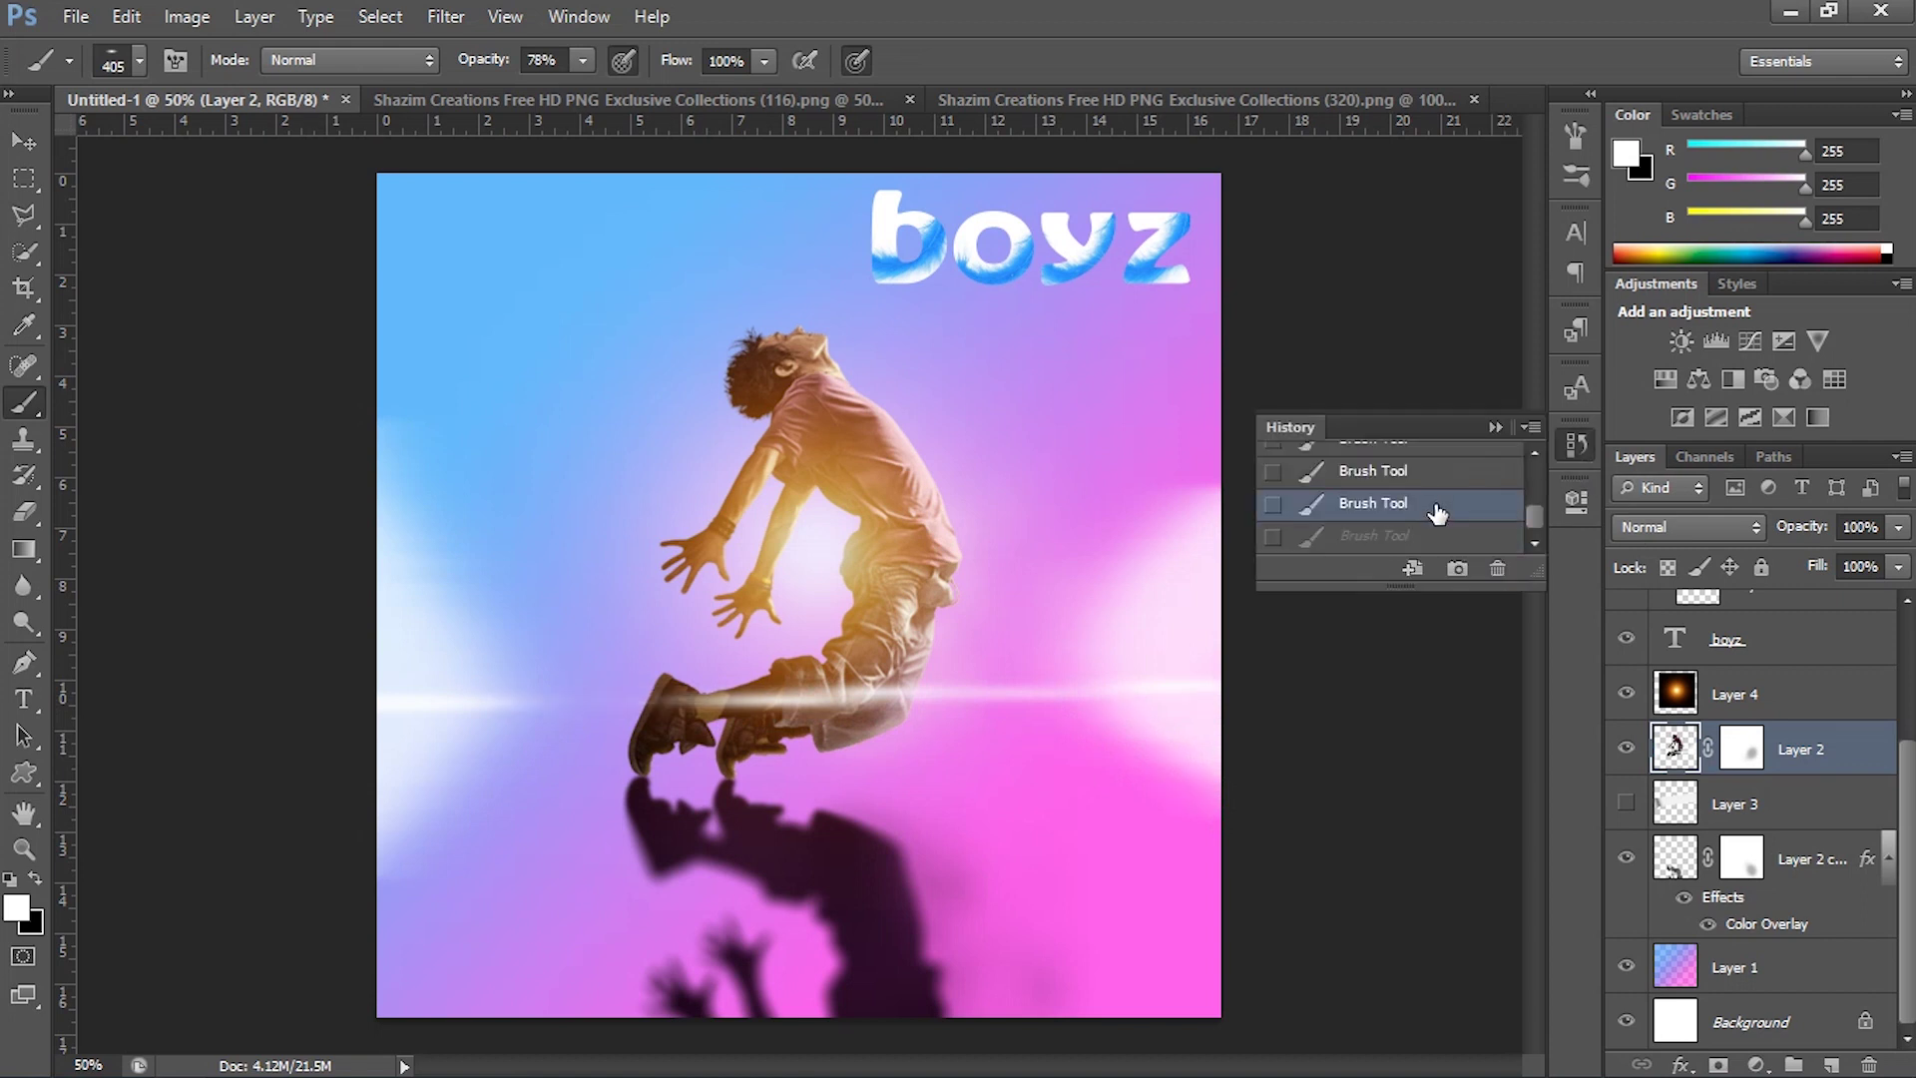
{"action": "left_click", "coordinate": [1428, 474]}
{"action": "scroll", "coordinate": [1438, 494], "scroll_direction": "up", "scroll_amount": 2}
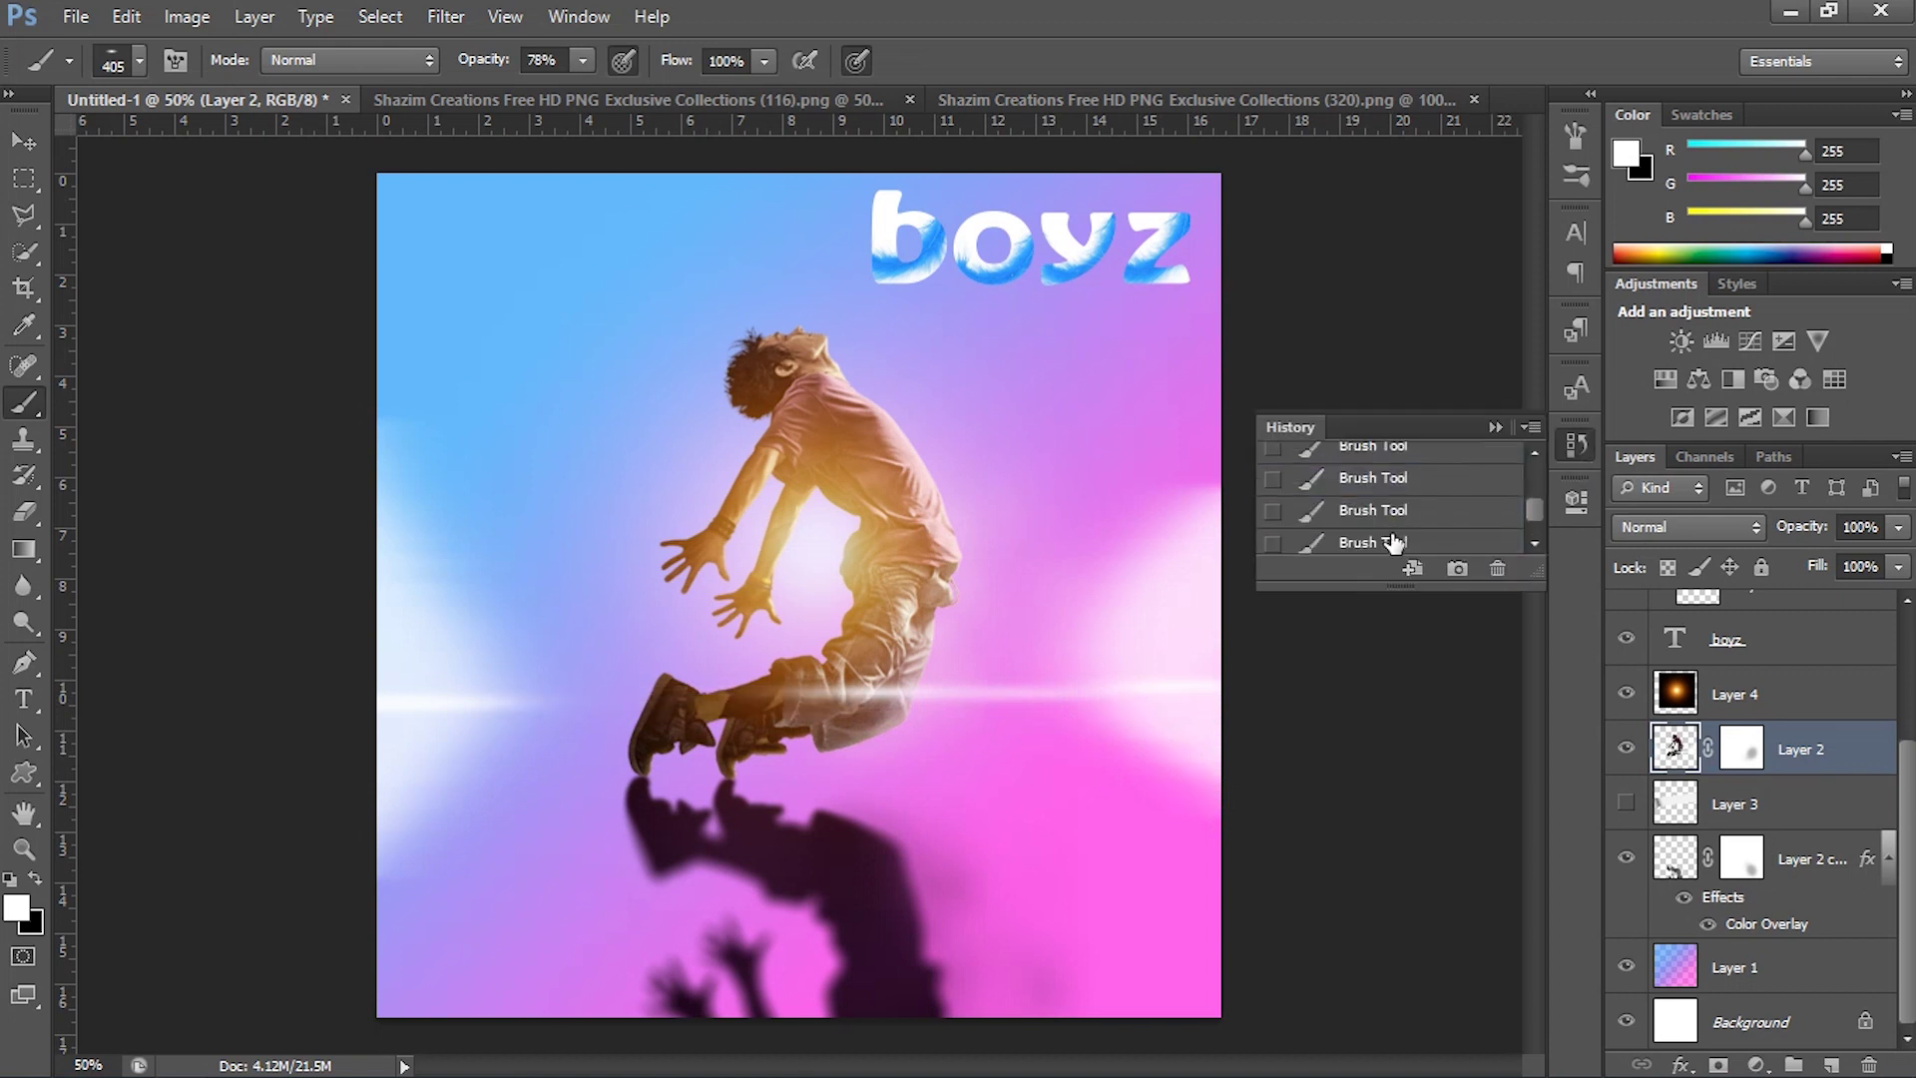
{"action": "left_click", "coordinate": [1395, 542]}
{"action": "left_click", "coordinate": [1410, 501]}
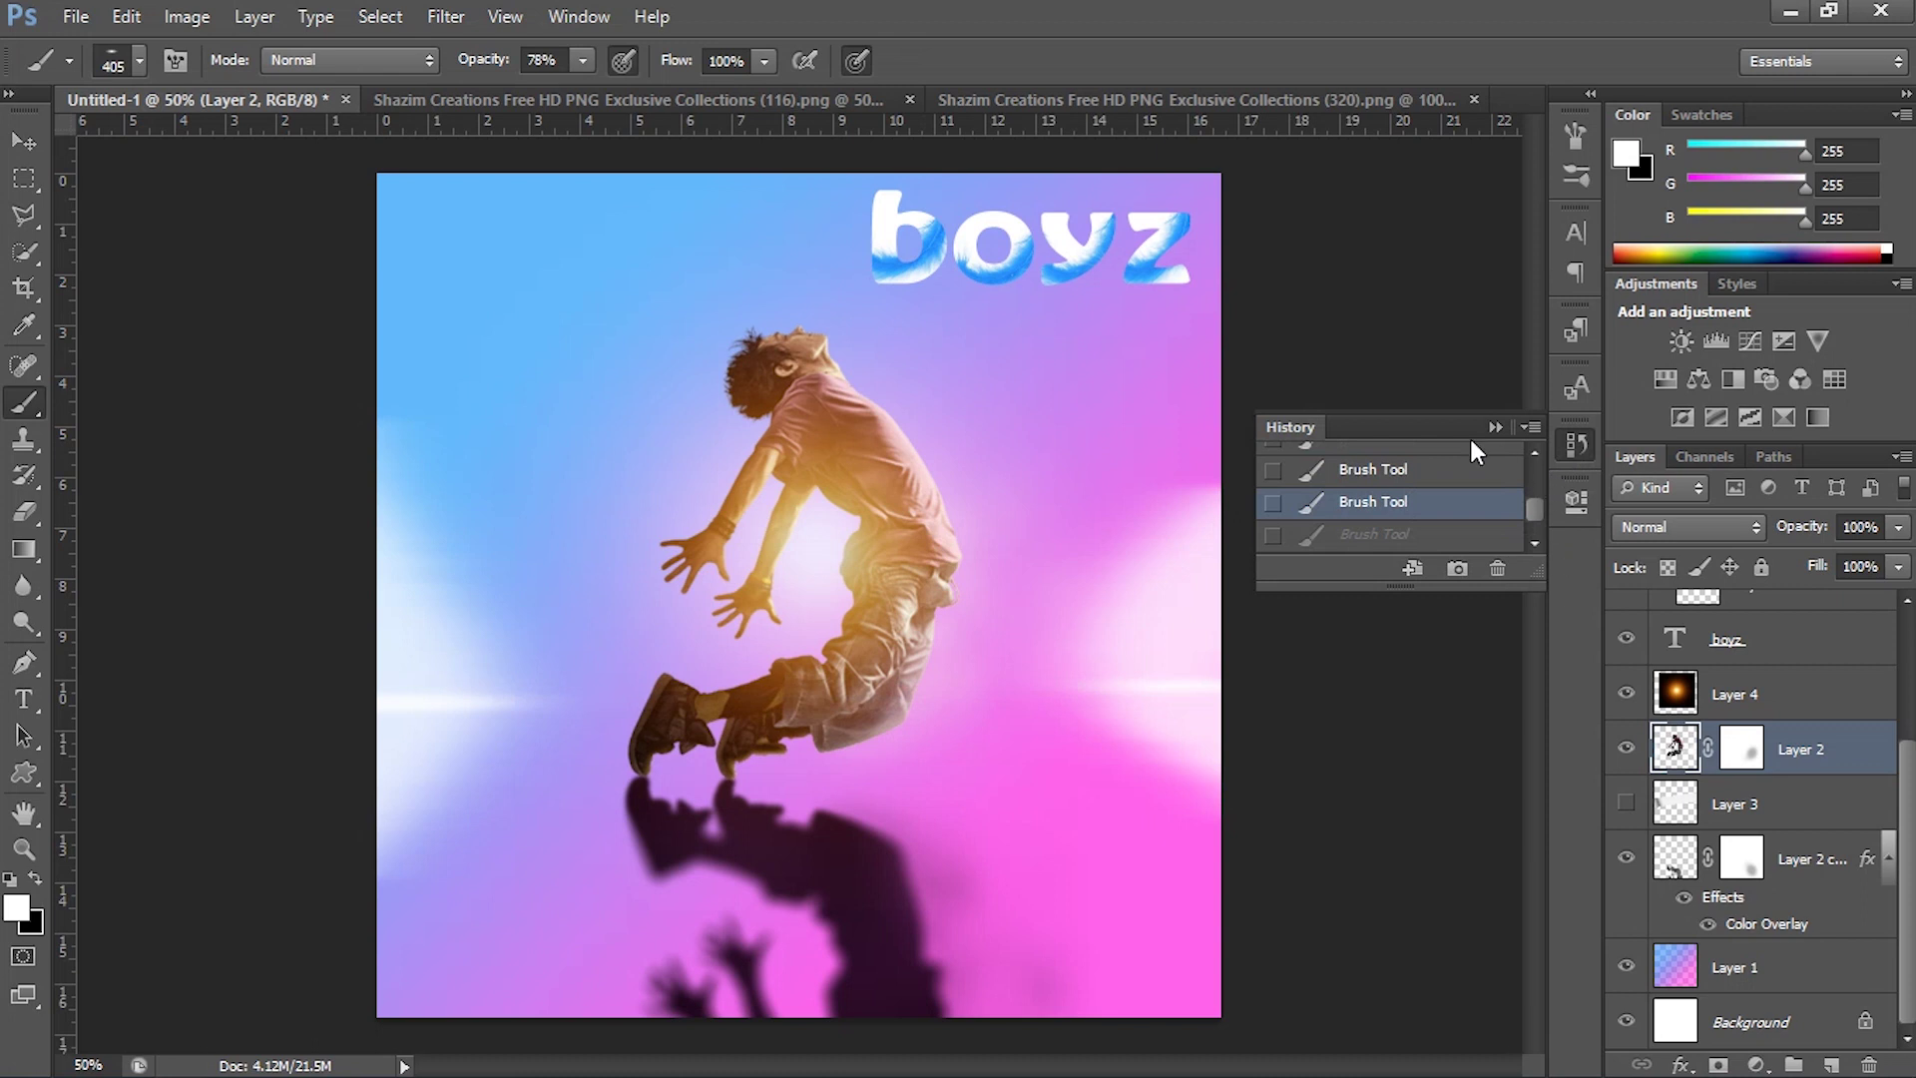
{"action": "left_click", "coordinate": [1491, 427]}
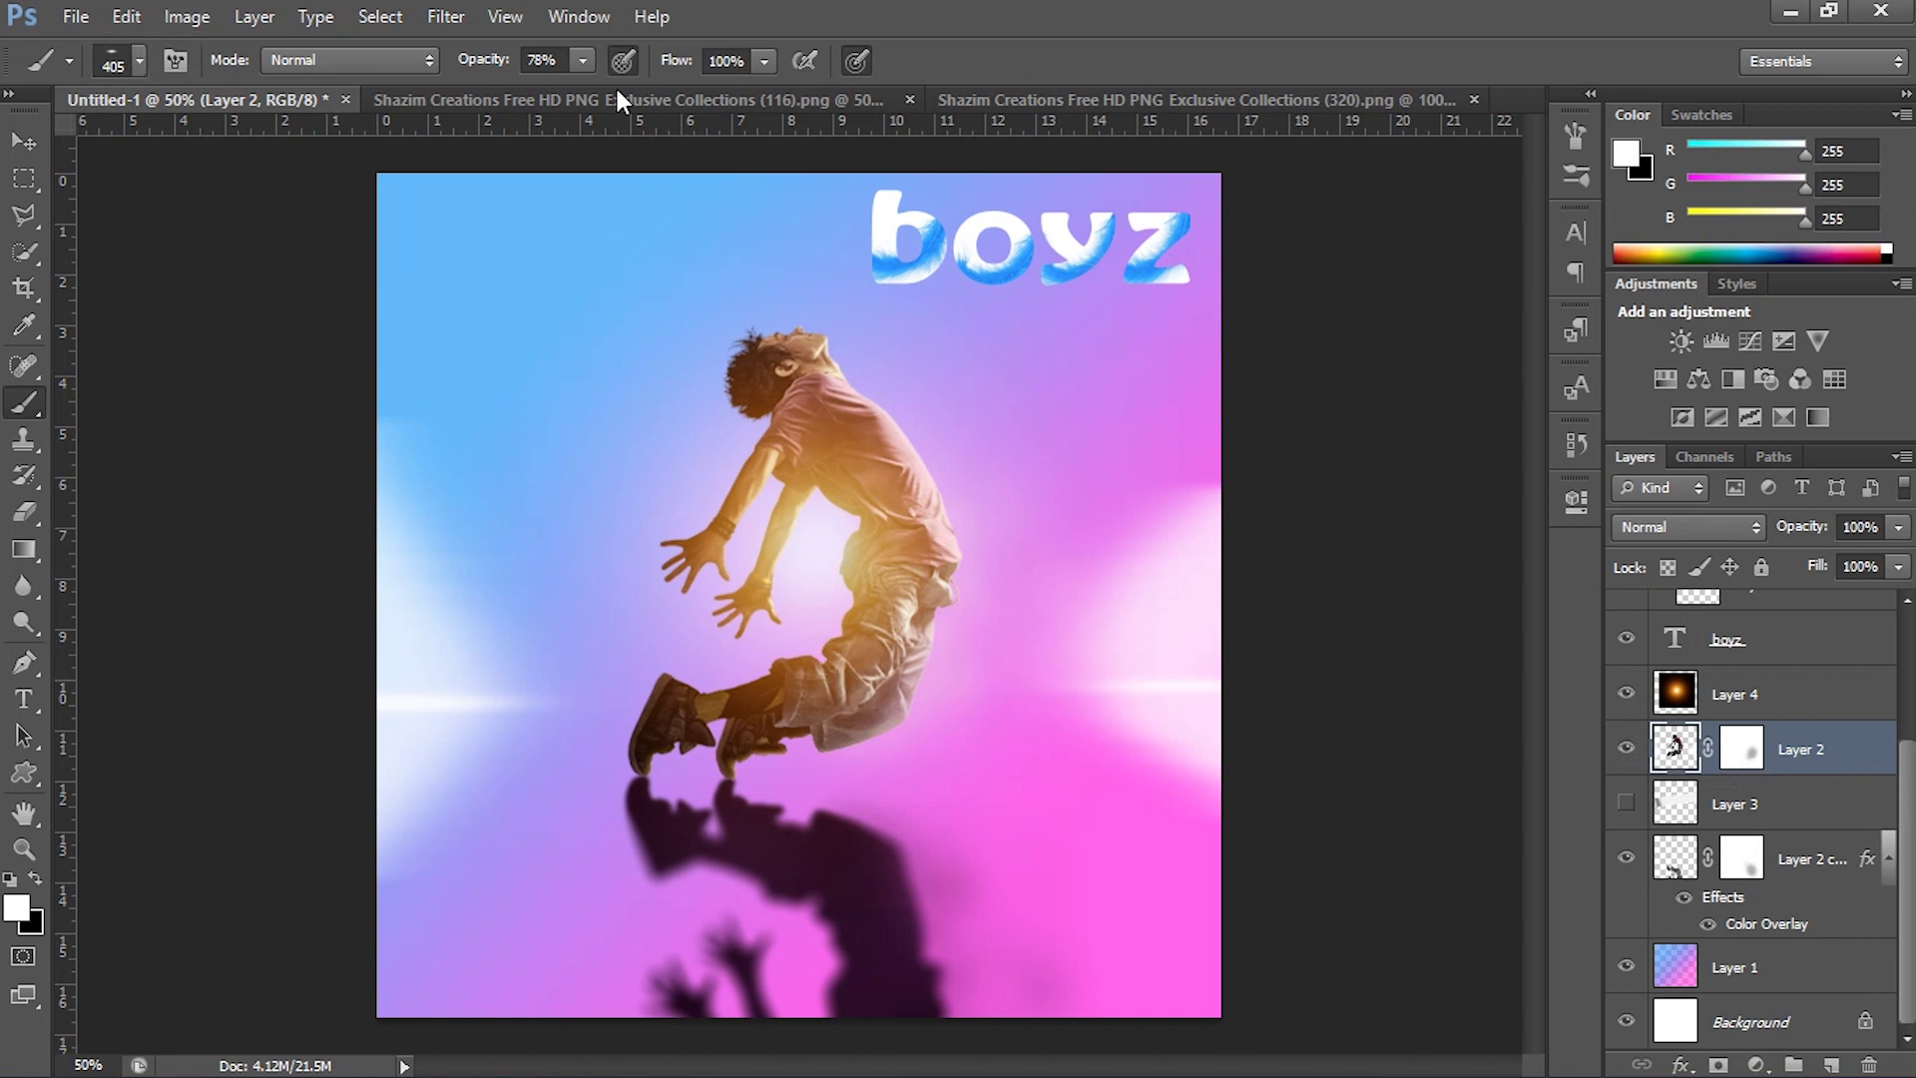
Drag the blue feather image onto the poster's lower right.
{"action": "left_click", "coordinate": [1022, 100]}
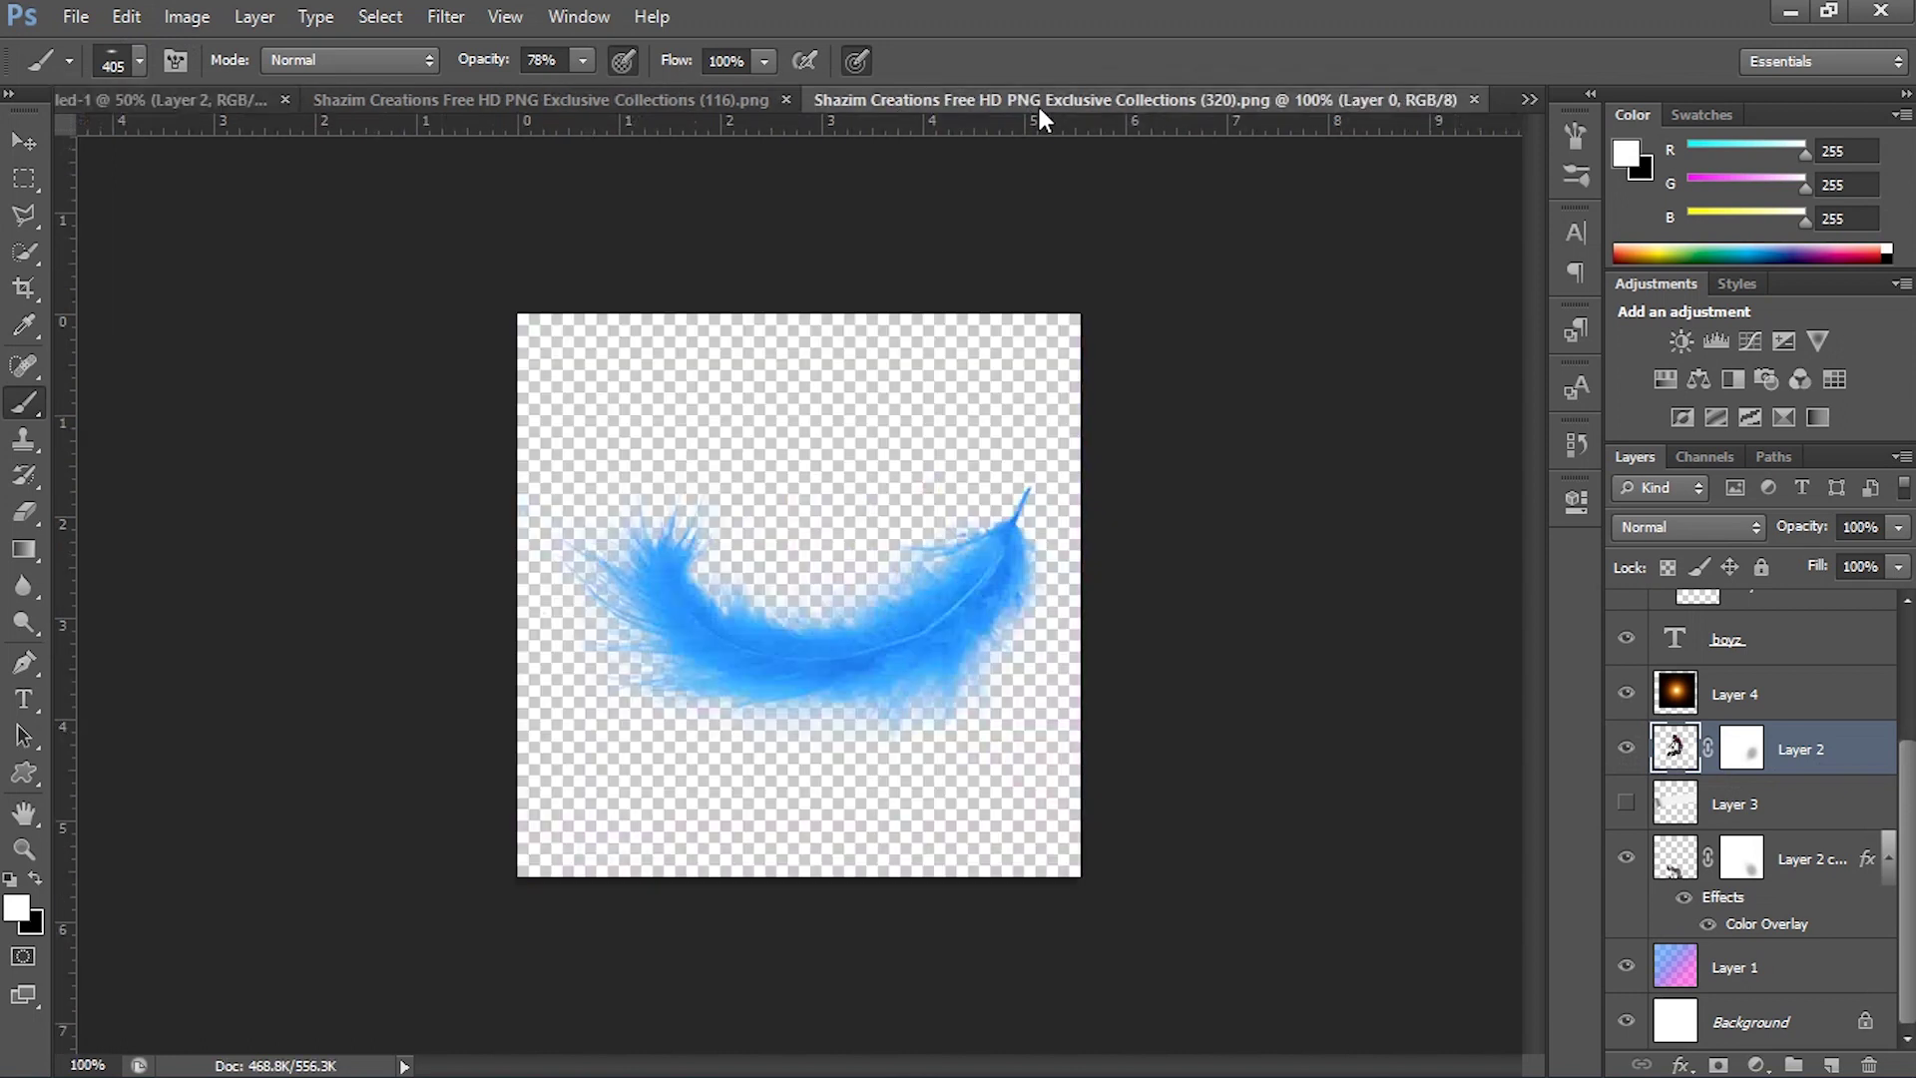
{"action": "left_click", "coordinate": [24, 141]}
{"action": "mouse_move", "coordinate": [859, 655]}
{"action": "left_mouse_down"}
{"action": "mouse_move", "coordinate": [97, 113]}
{"action": "mouse_move", "coordinate": [505, 319]}
{"action": "left_mouse_up"}
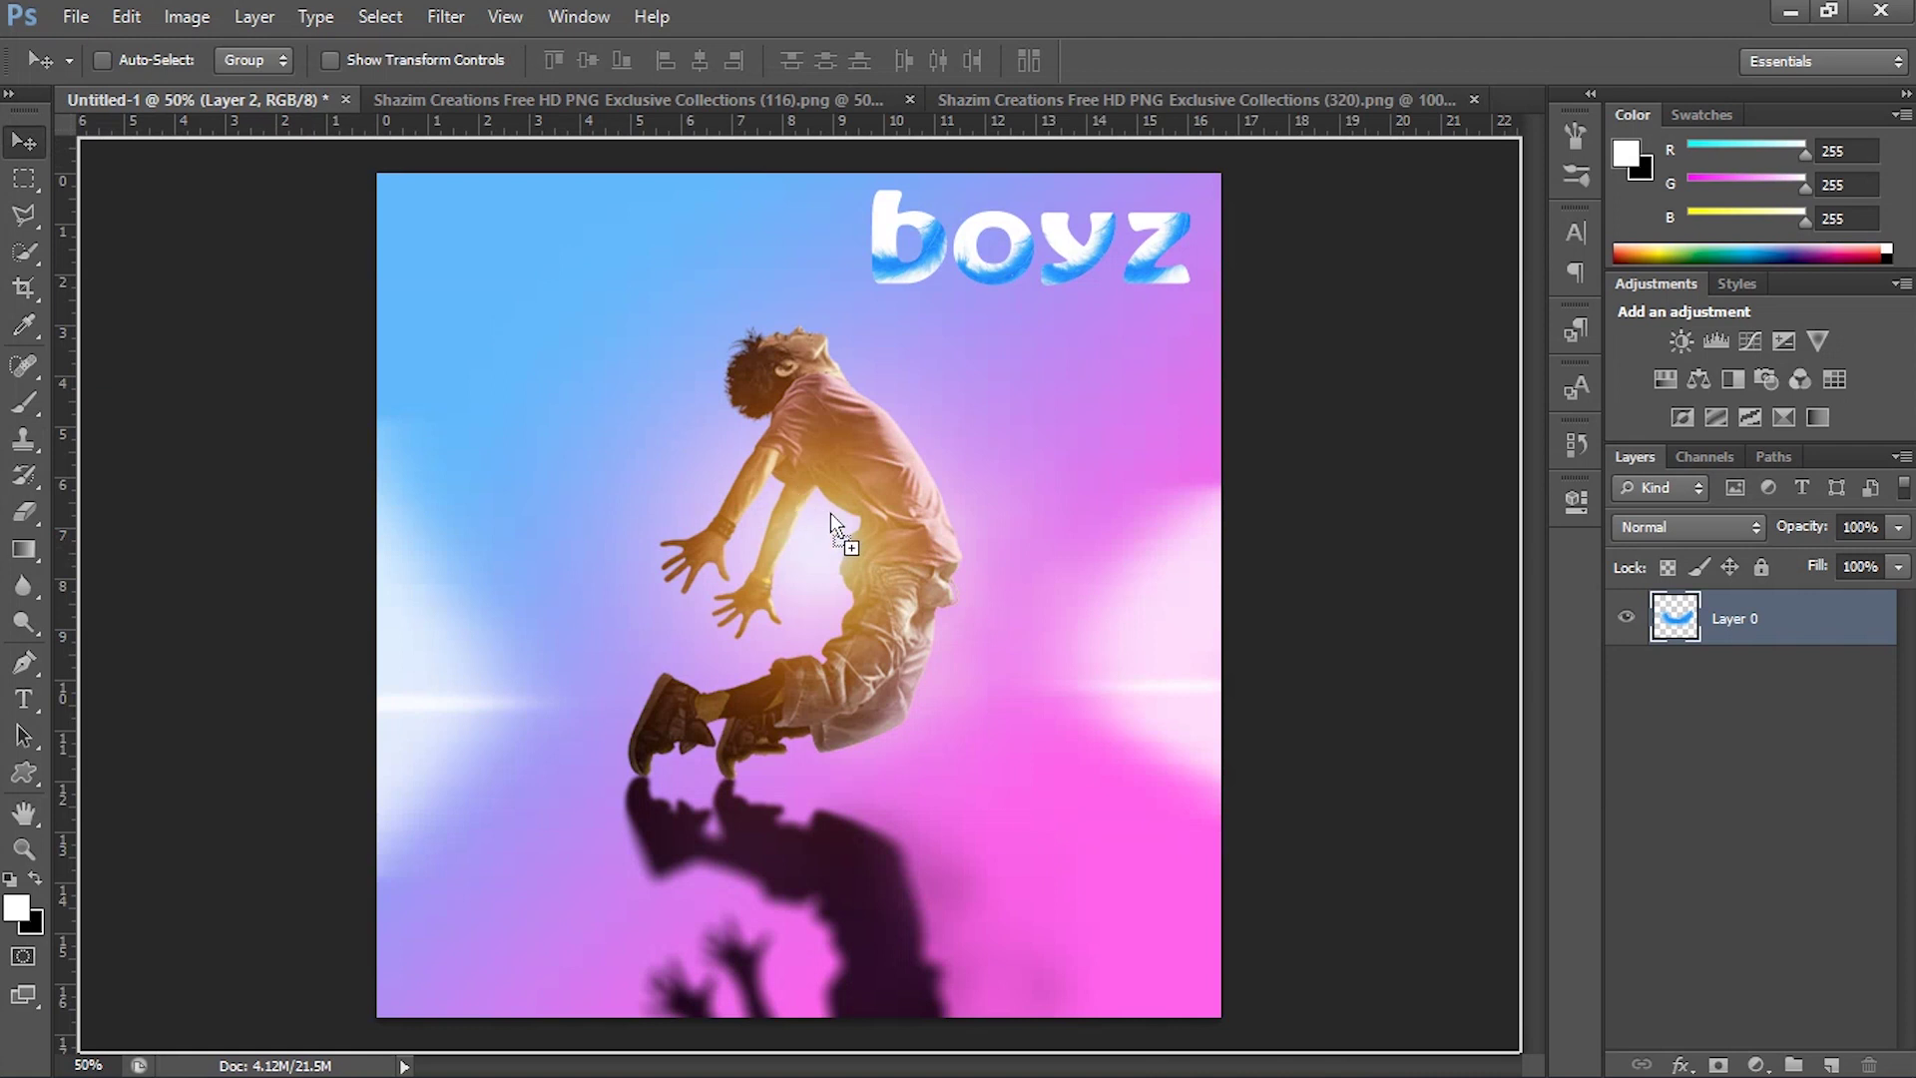
{"action": "mouse_move", "coordinate": [830, 512]}
{"action": "left_mouse_down"}
{"action": "mouse_move", "coordinate": [860, 495]}
{"action": "mouse_move", "coordinate": [1163, 901]}
{"action": "mouse_move", "coordinate": [1146, 865]}
{"action": "left_mouse_up"}
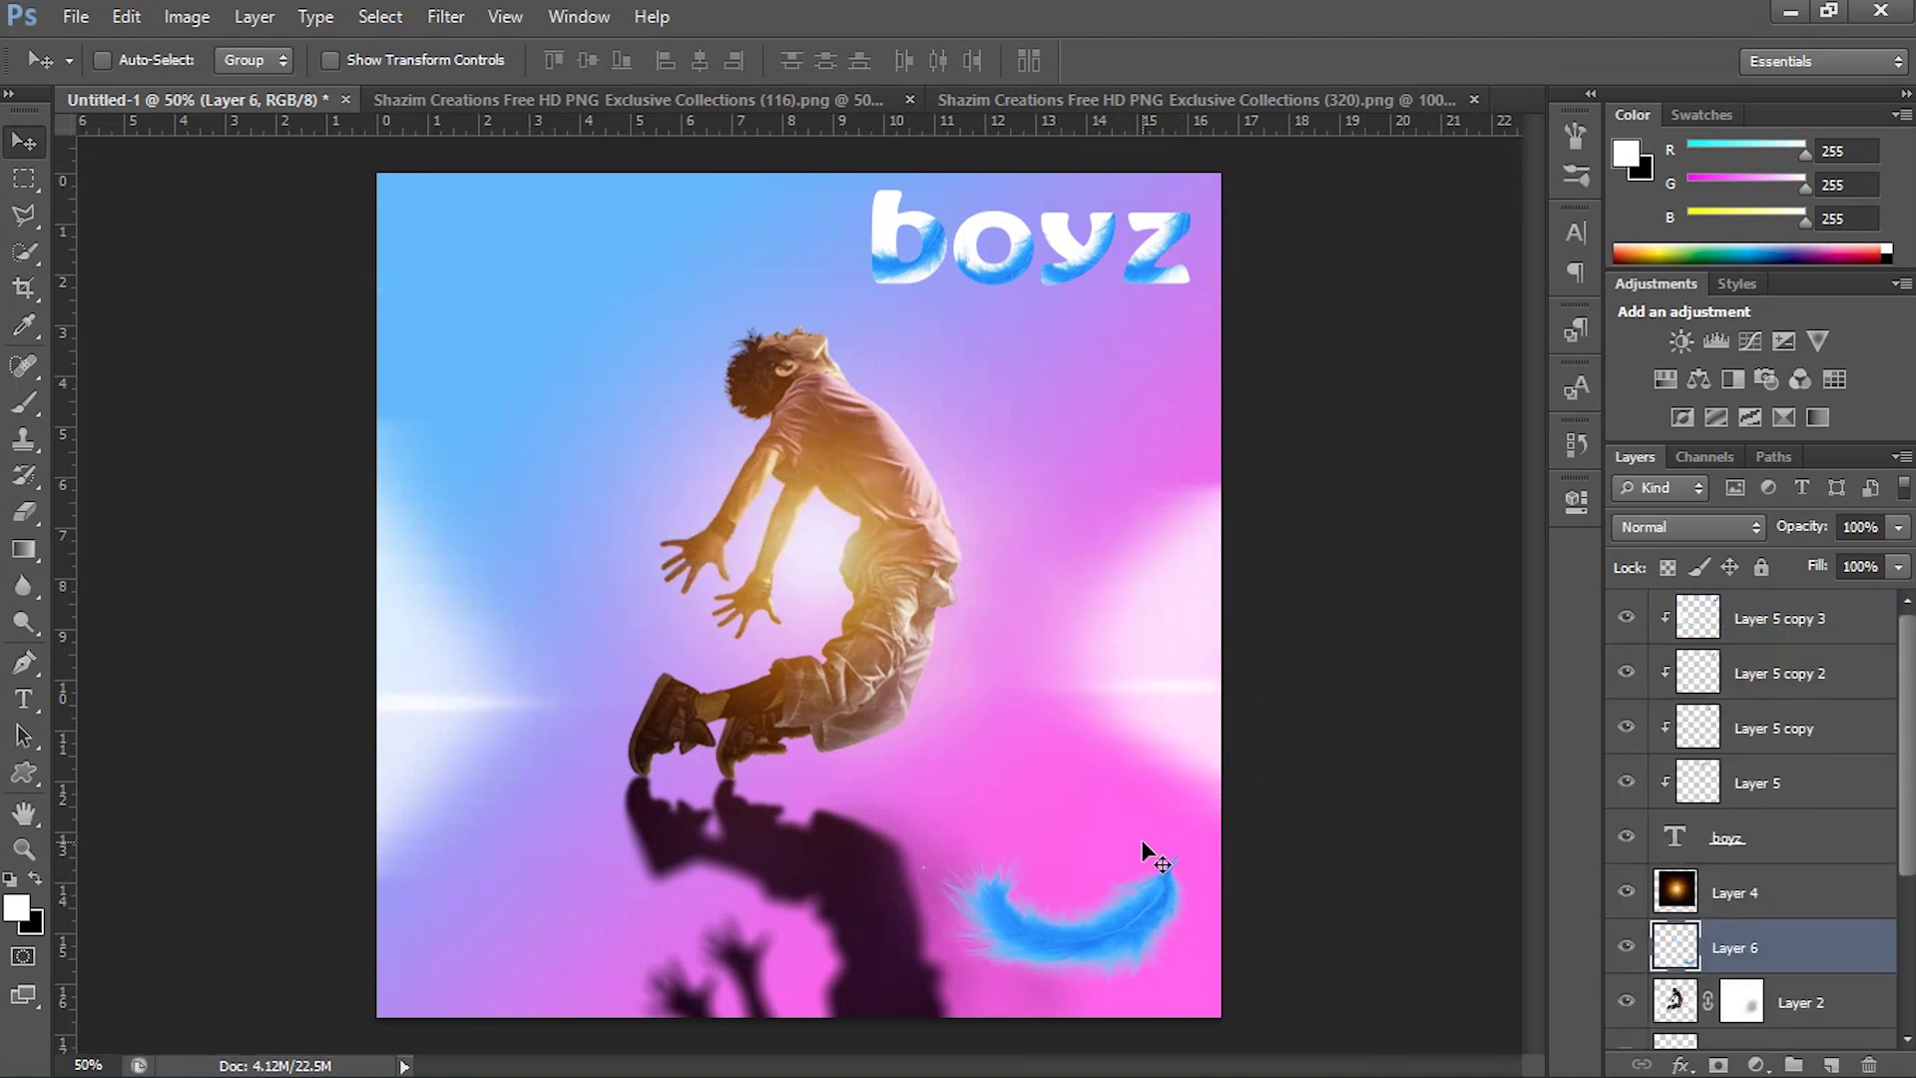
Tilt and enlarge the lower-right feather, then duplicate it.
{"action": "key", "text": "ctrl+t"}
{"action": "left_click_drag", "start_coordinate": [1208, 811], "coordinate": [1138, 689]}
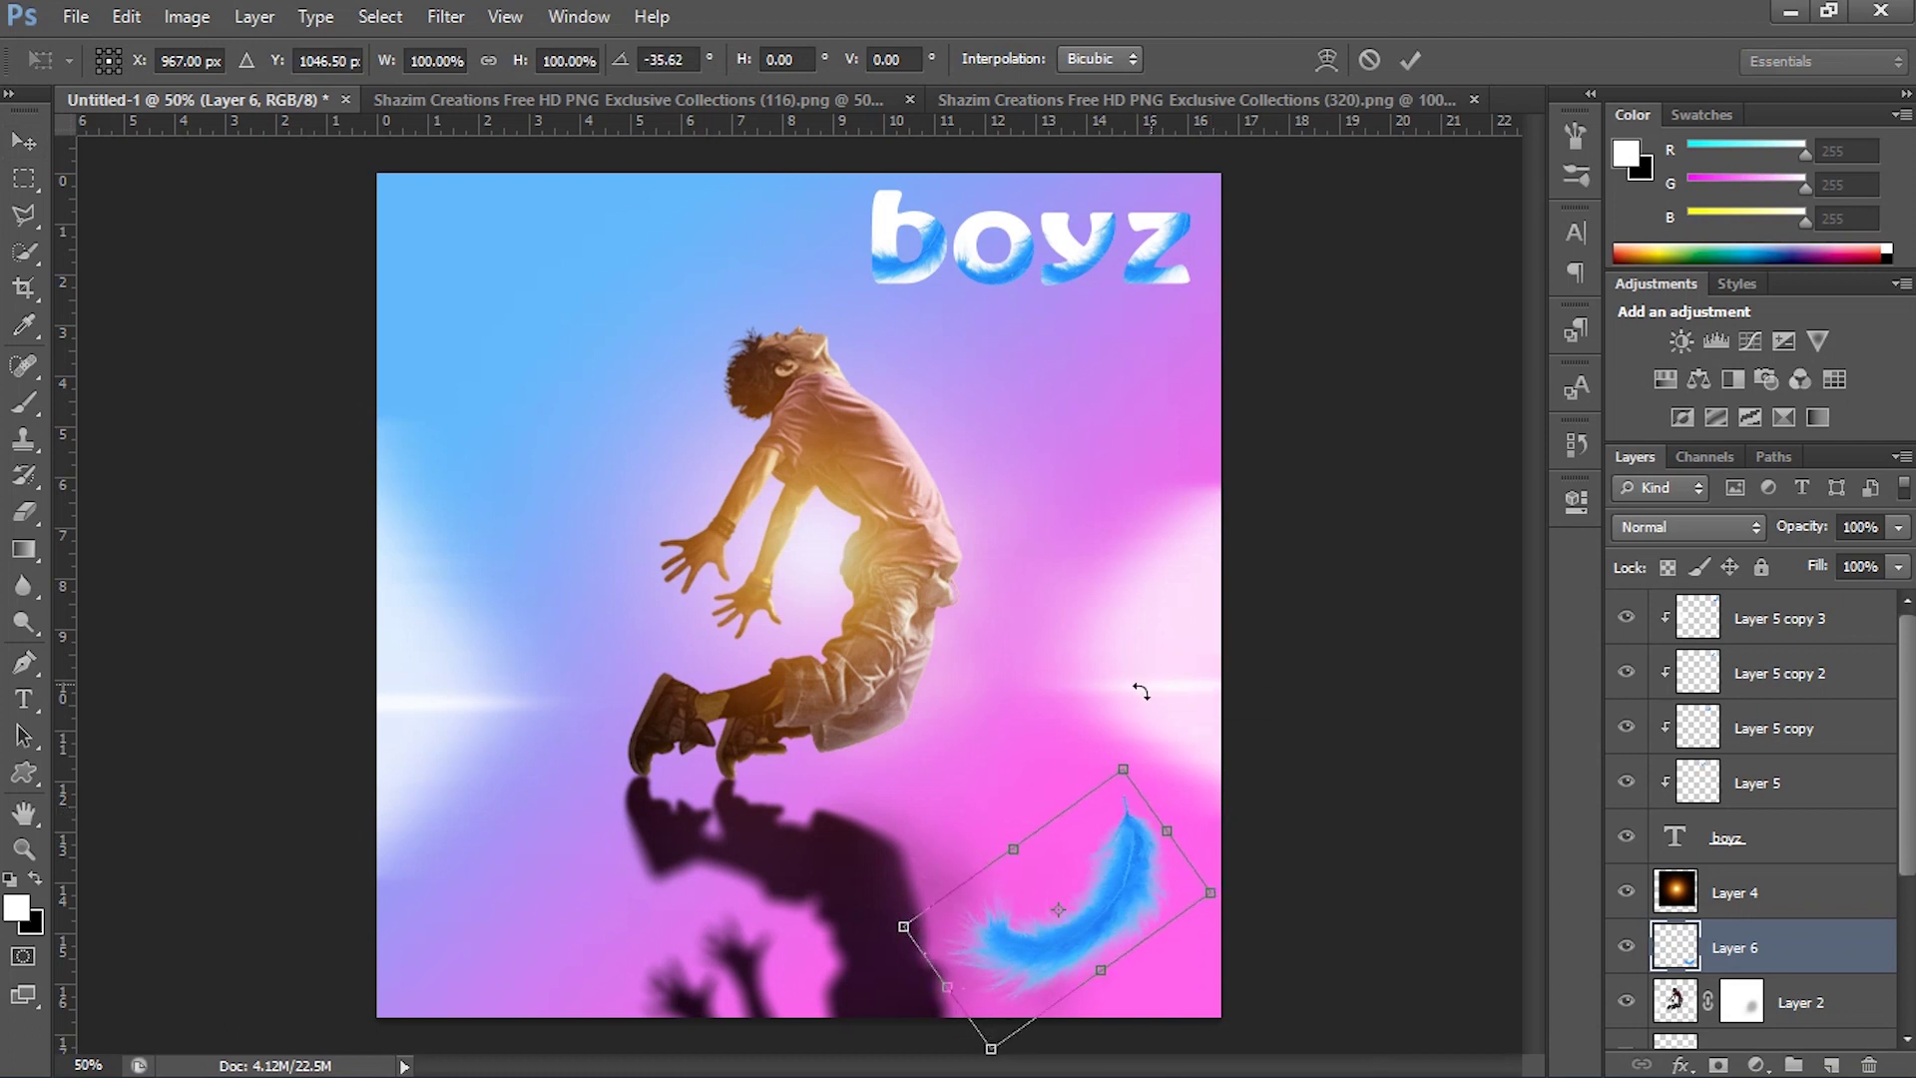
{"action": "left_click_drag", "start_coordinate": [1121, 761], "coordinate": [1163, 685]}
{"action": "left_click_drag", "start_coordinate": [1122, 844], "coordinate": [1098, 814]}
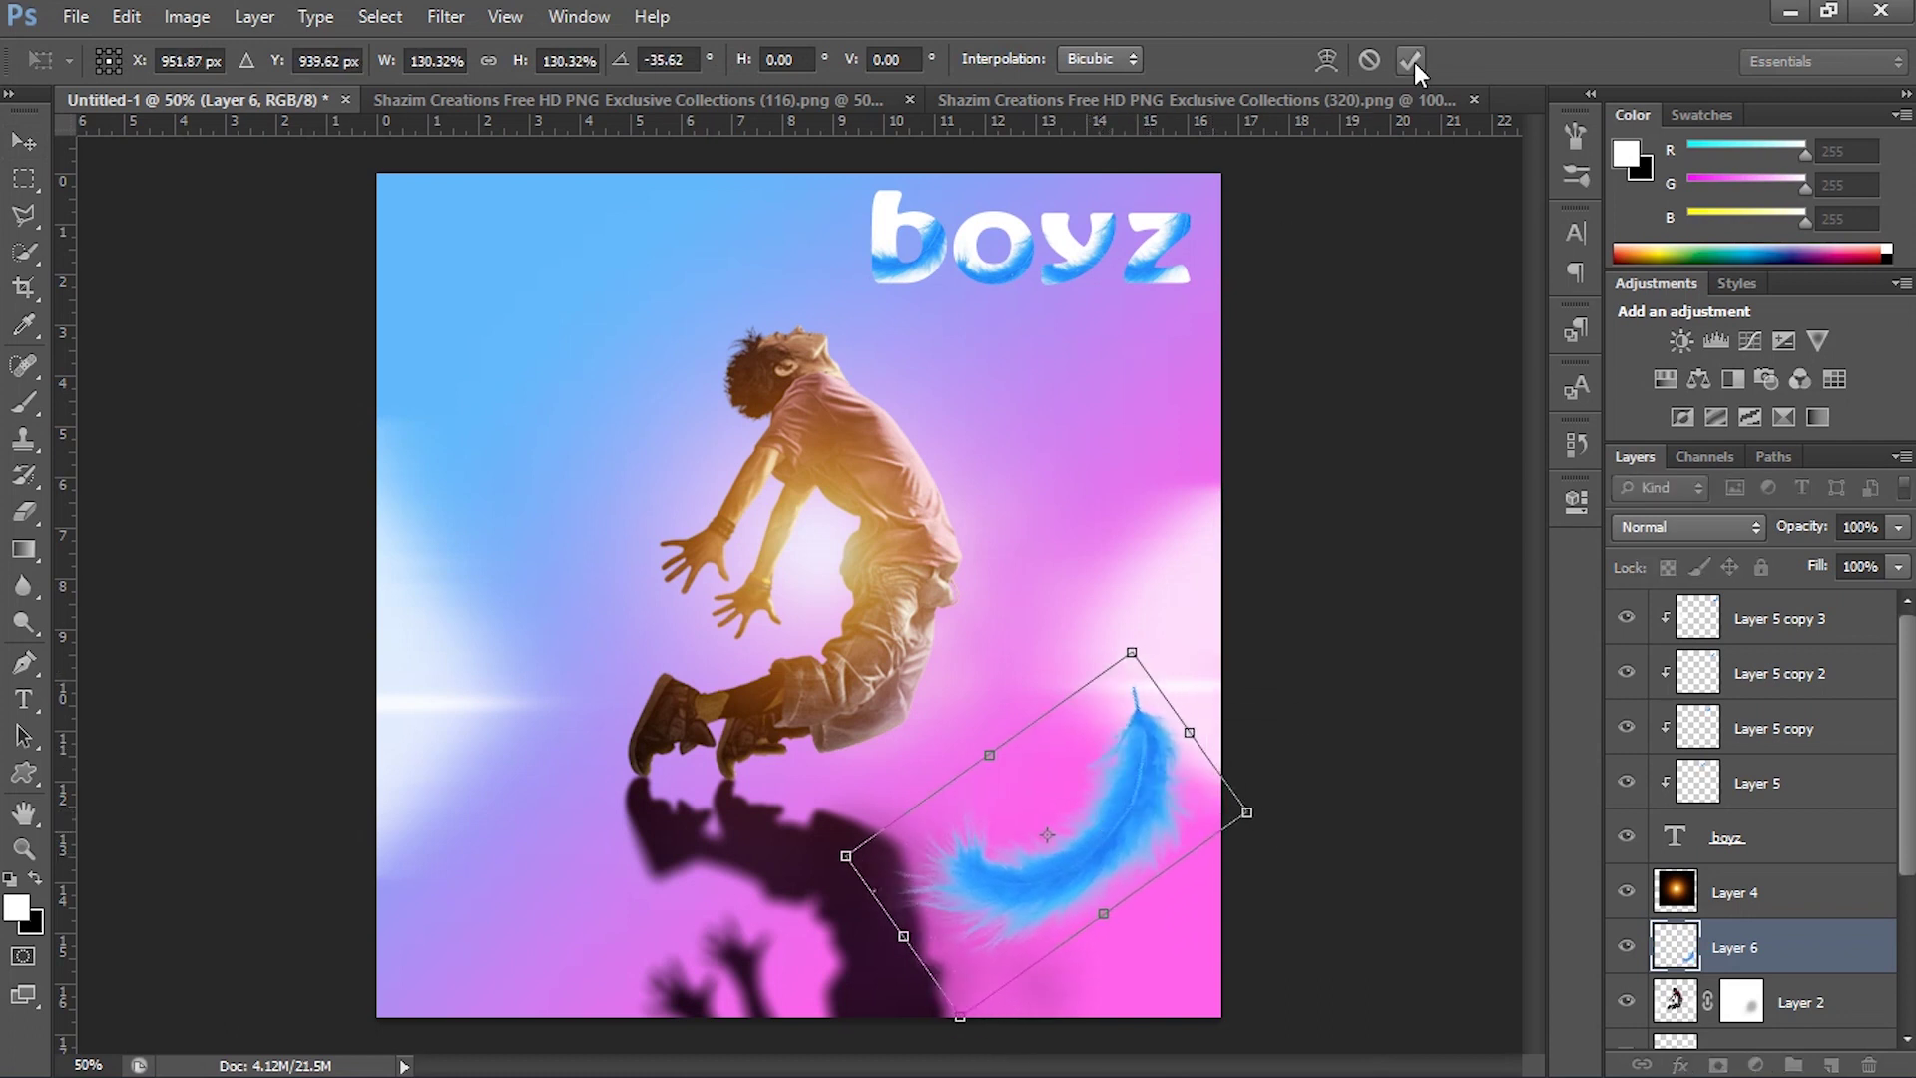
{"action": "left_click_drag", "start_coordinate": [1115, 863], "coordinate": [1068, 807]}
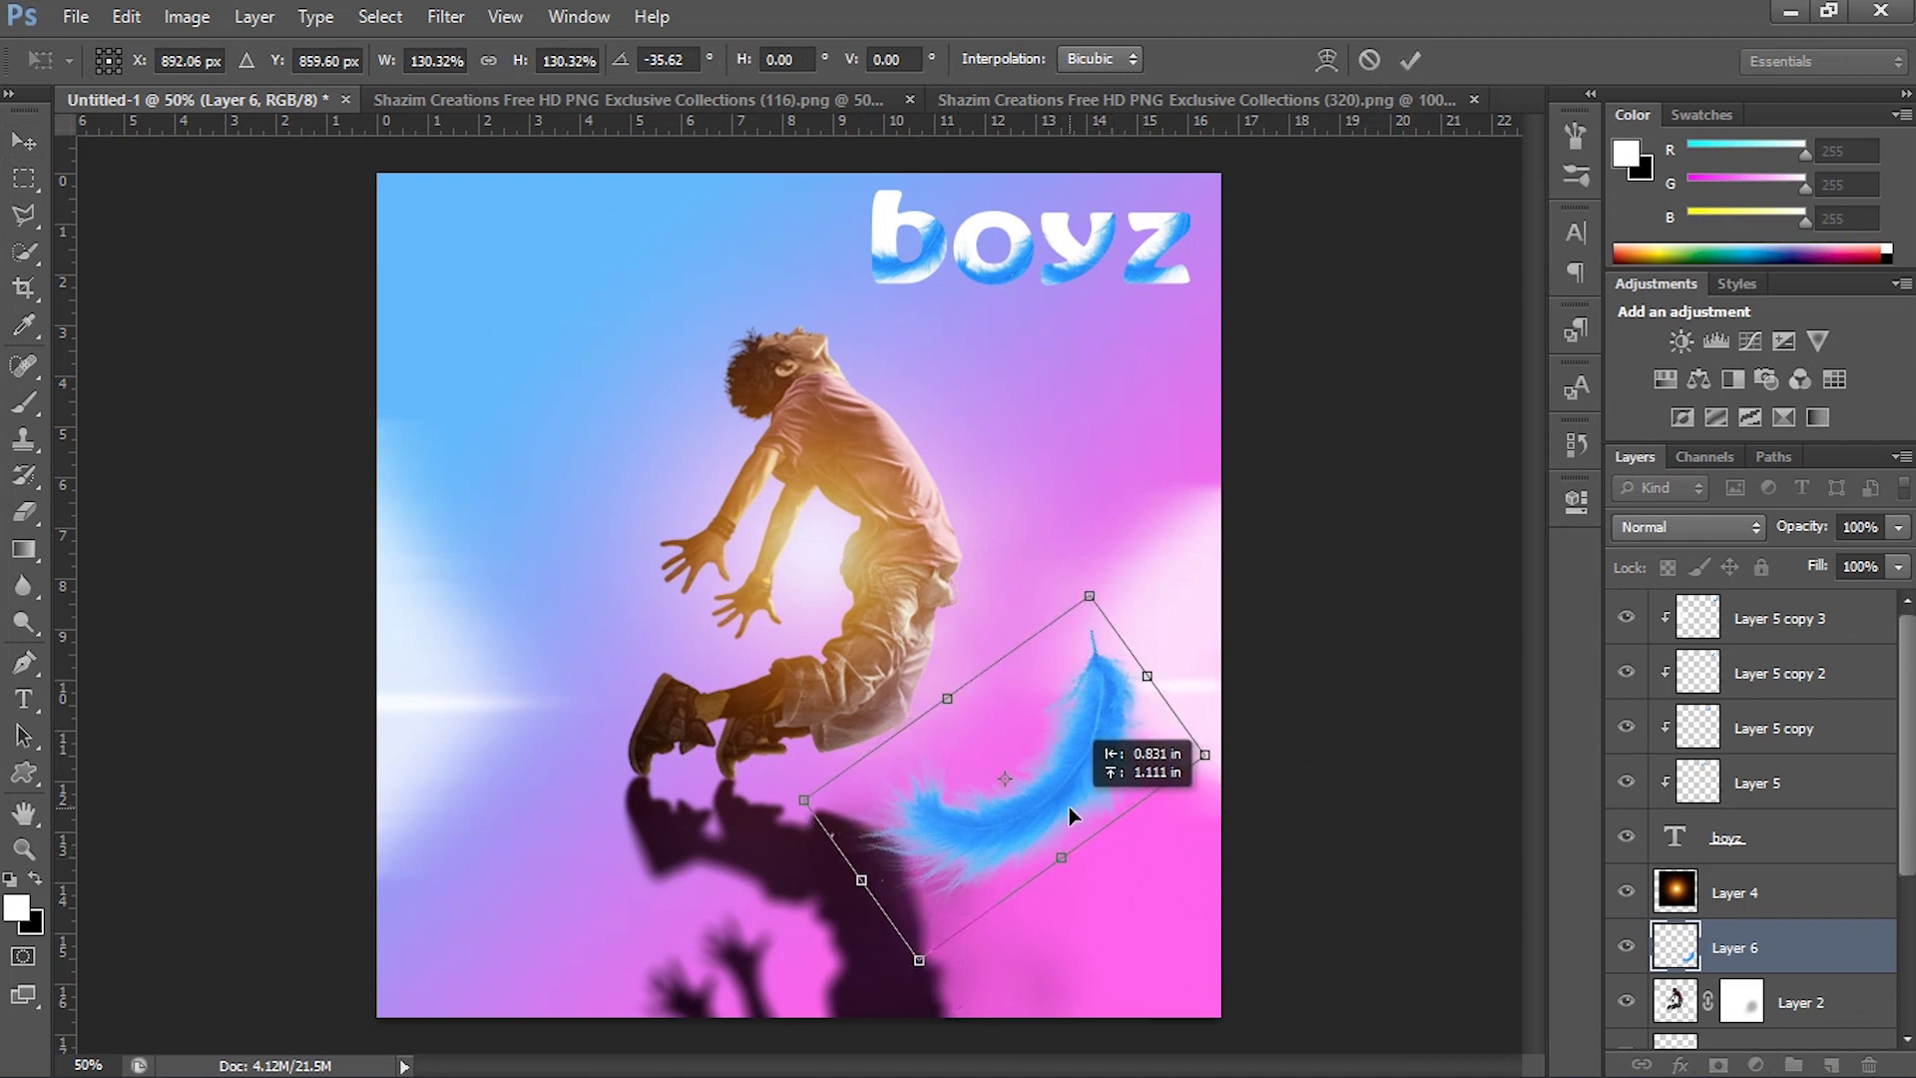
{"action": "left_click", "coordinate": [1410, 60]}
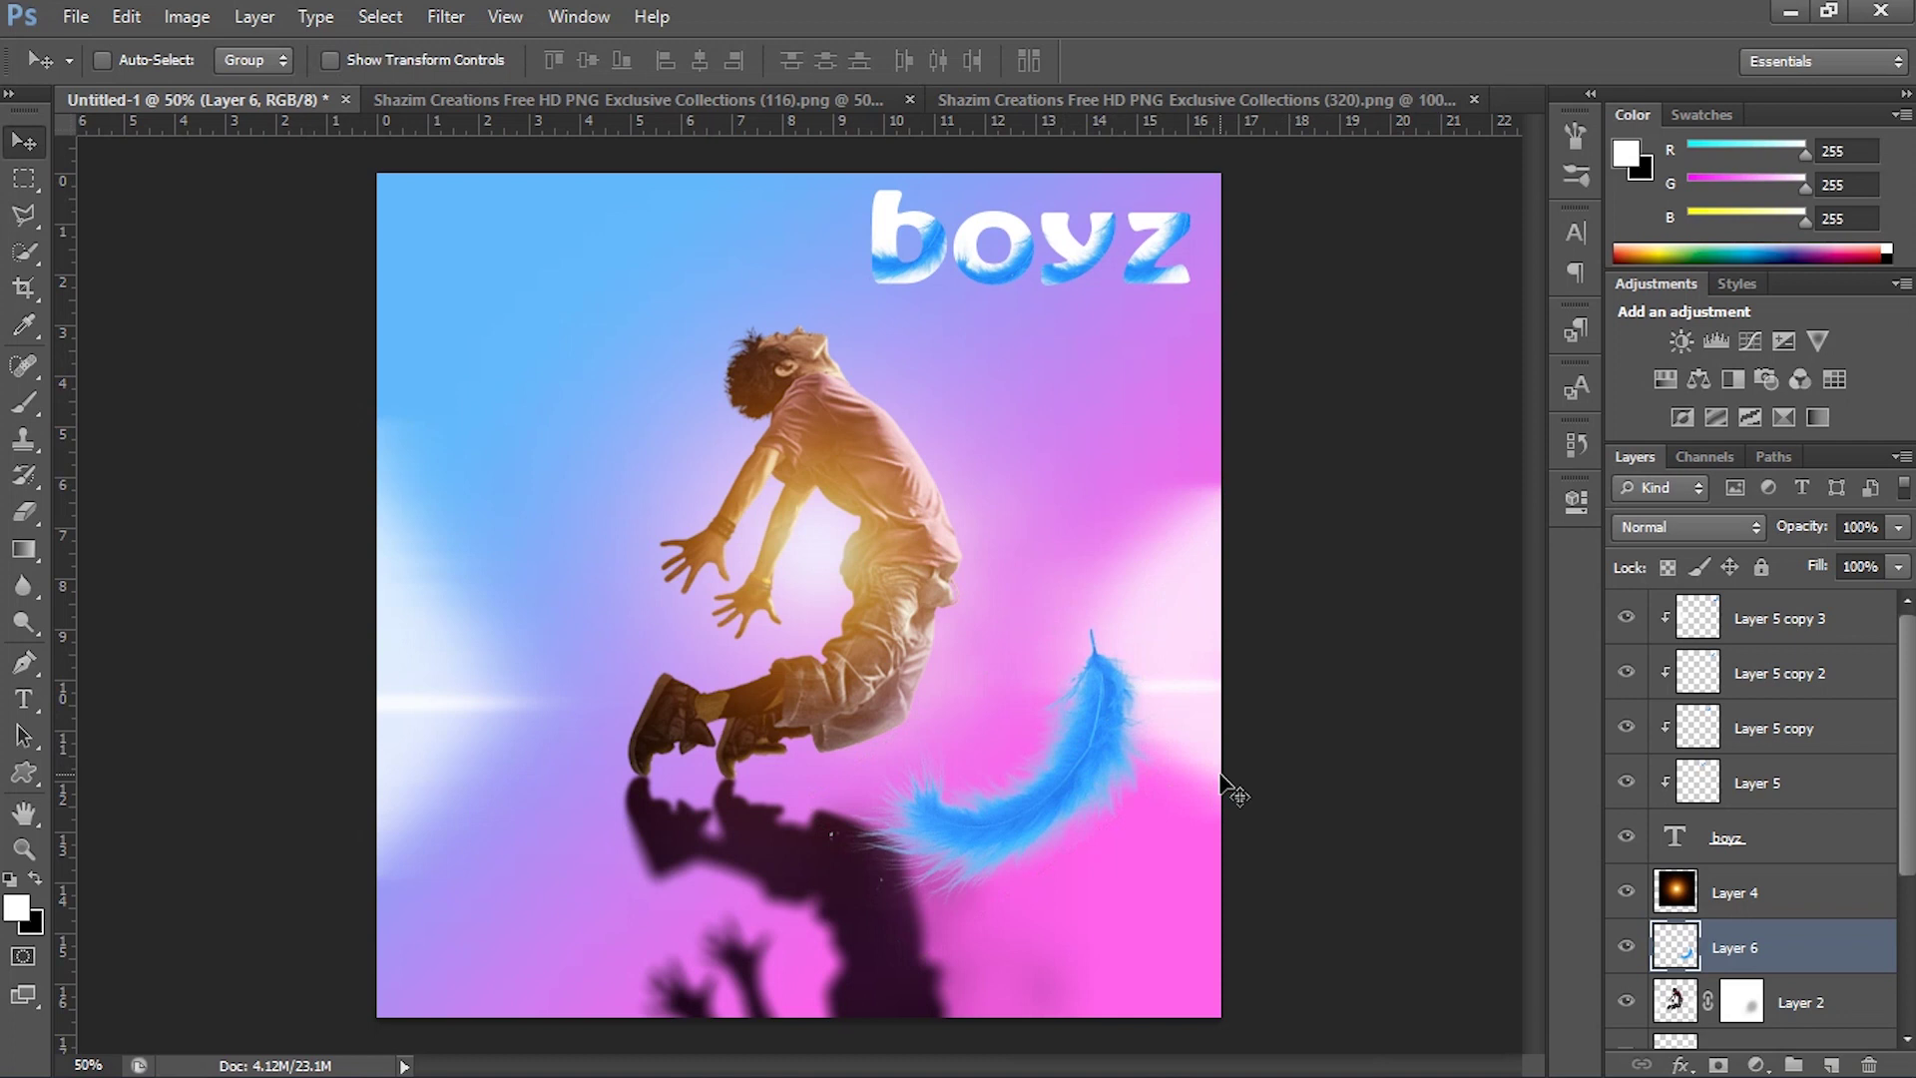
{"action": "key", "text": "ctrl+j"}
Move the feather copy to the top left, then rotate it, flip it vertically, and tuck it partly off the corner.
{"action": "mouse_move", "coordinate": [1063, 807]}
{"action": "left_mouse_down"}
{"action": "mouse_move", "coordinate": [1106, 819]}
{"action": "mouse_move", "coordinate": [836, 620]}
{"action": "mouse_move", "coordinate": [650, 364]}
{"action": "mouse_move", "coordinate": [654, 397]}
{"action": "mouse_move", "coordinate": [678, 400]}
{"action": "left_mouse_up"}
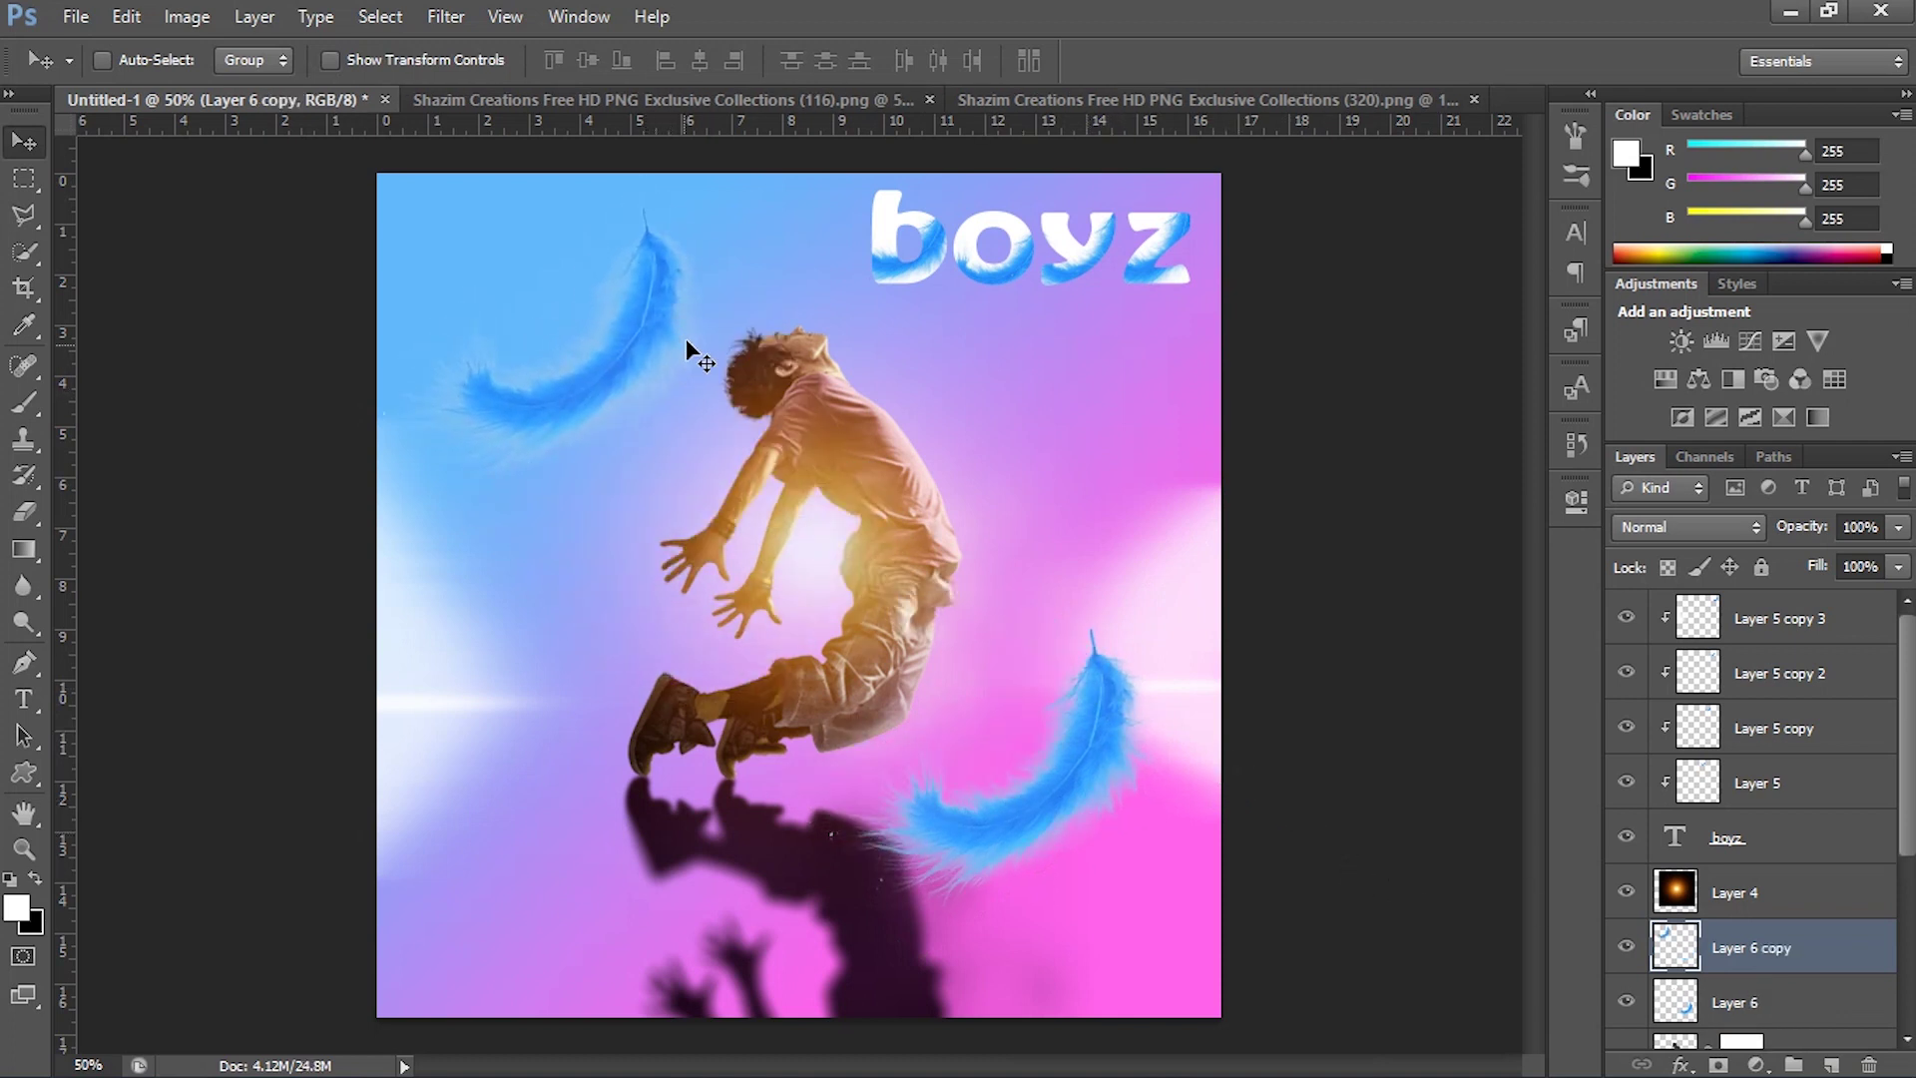
{"action": "key", "text": "ctrl+t"}
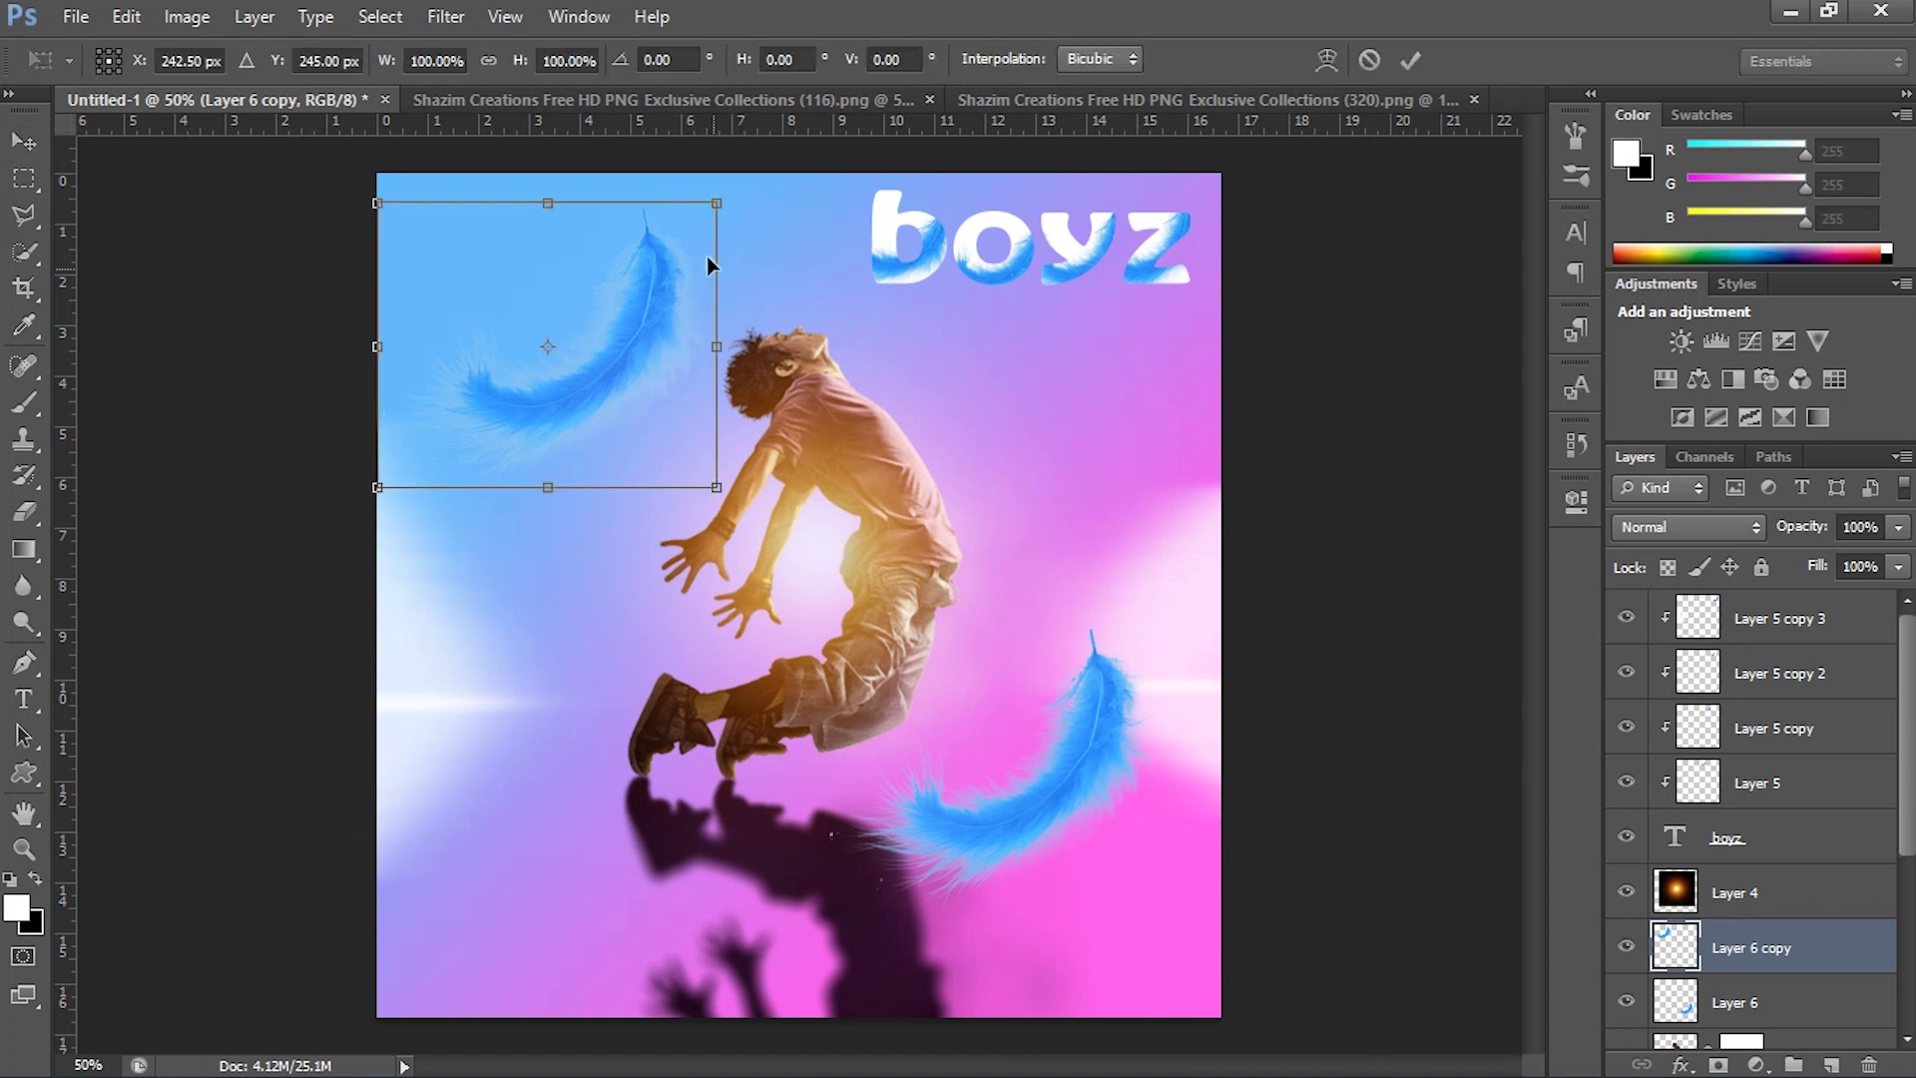
{"action": "left_click_drag", "start_coordinate": [755, 178], "coordinate": [688, 119]}
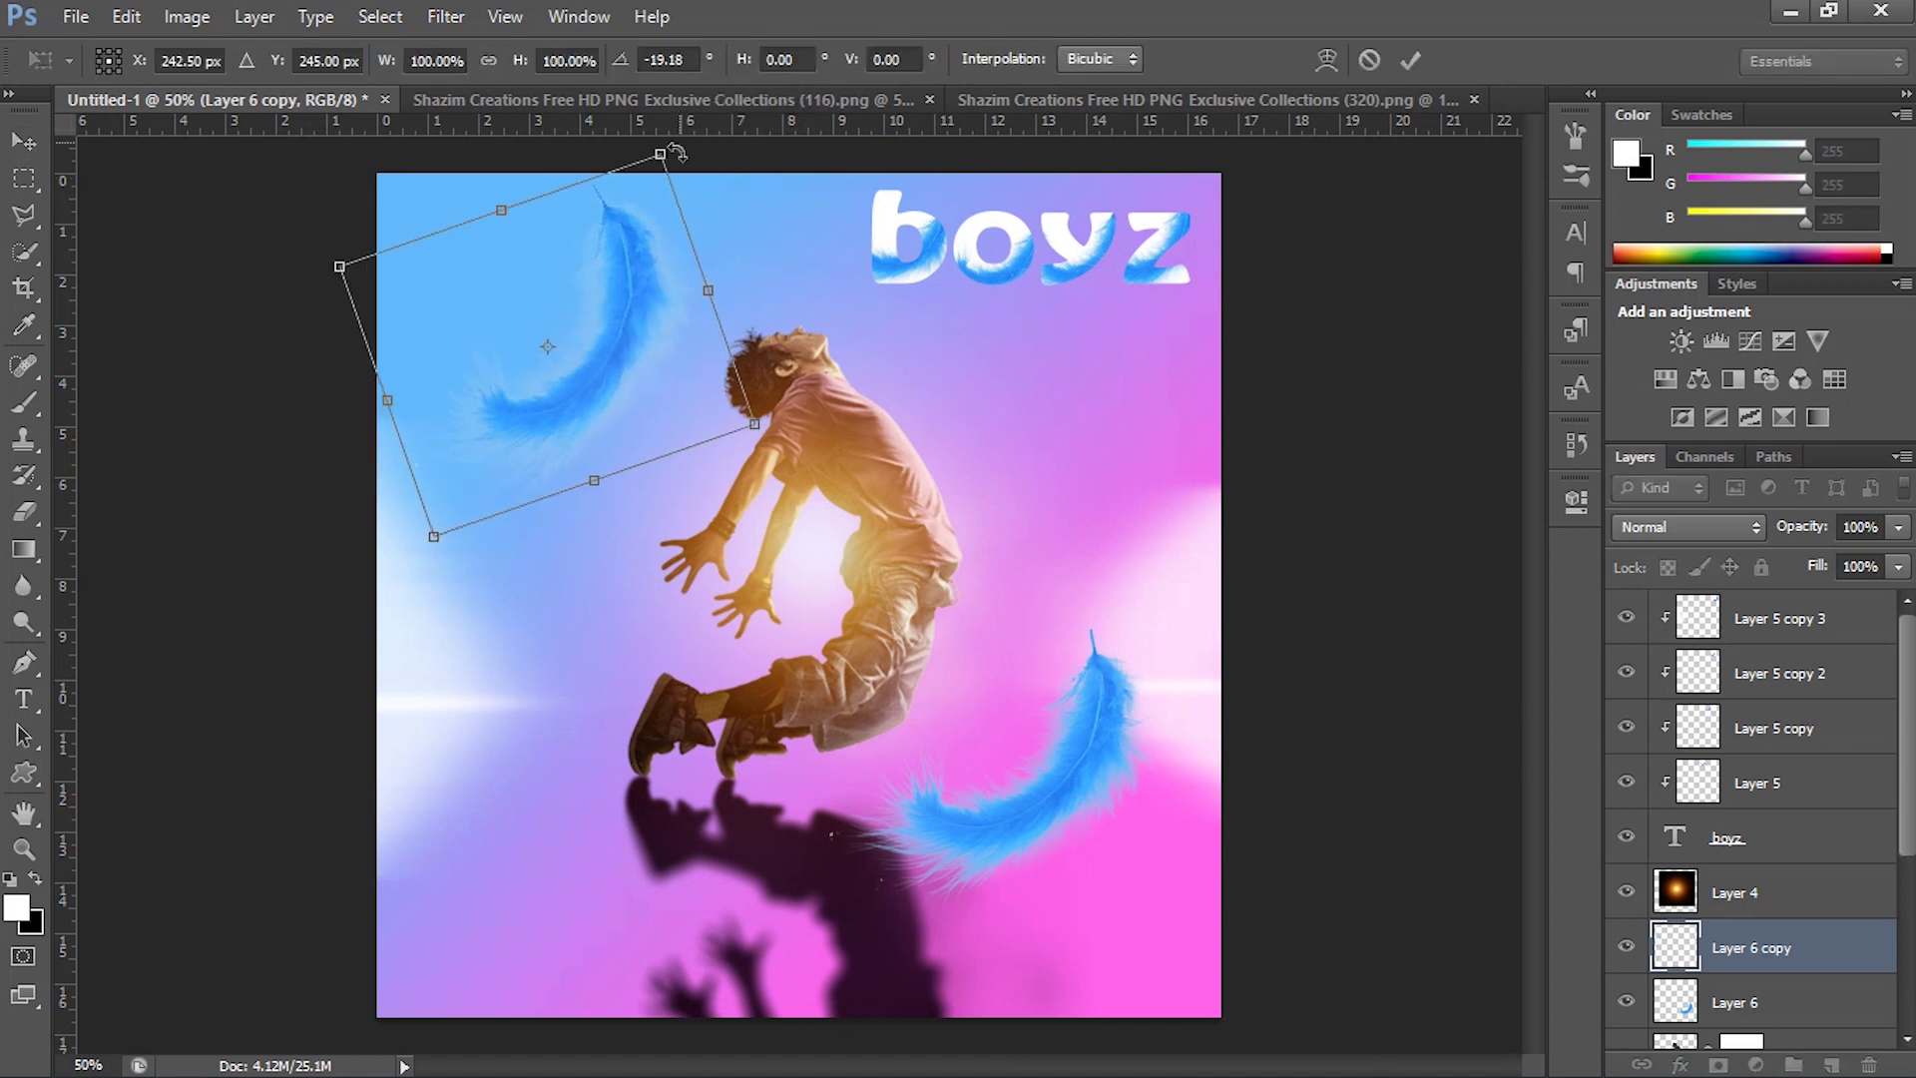
{"action": "right_click", "coordinate": [625, 312]}
{"action": "left_click", "coordinate": [754, 757]}
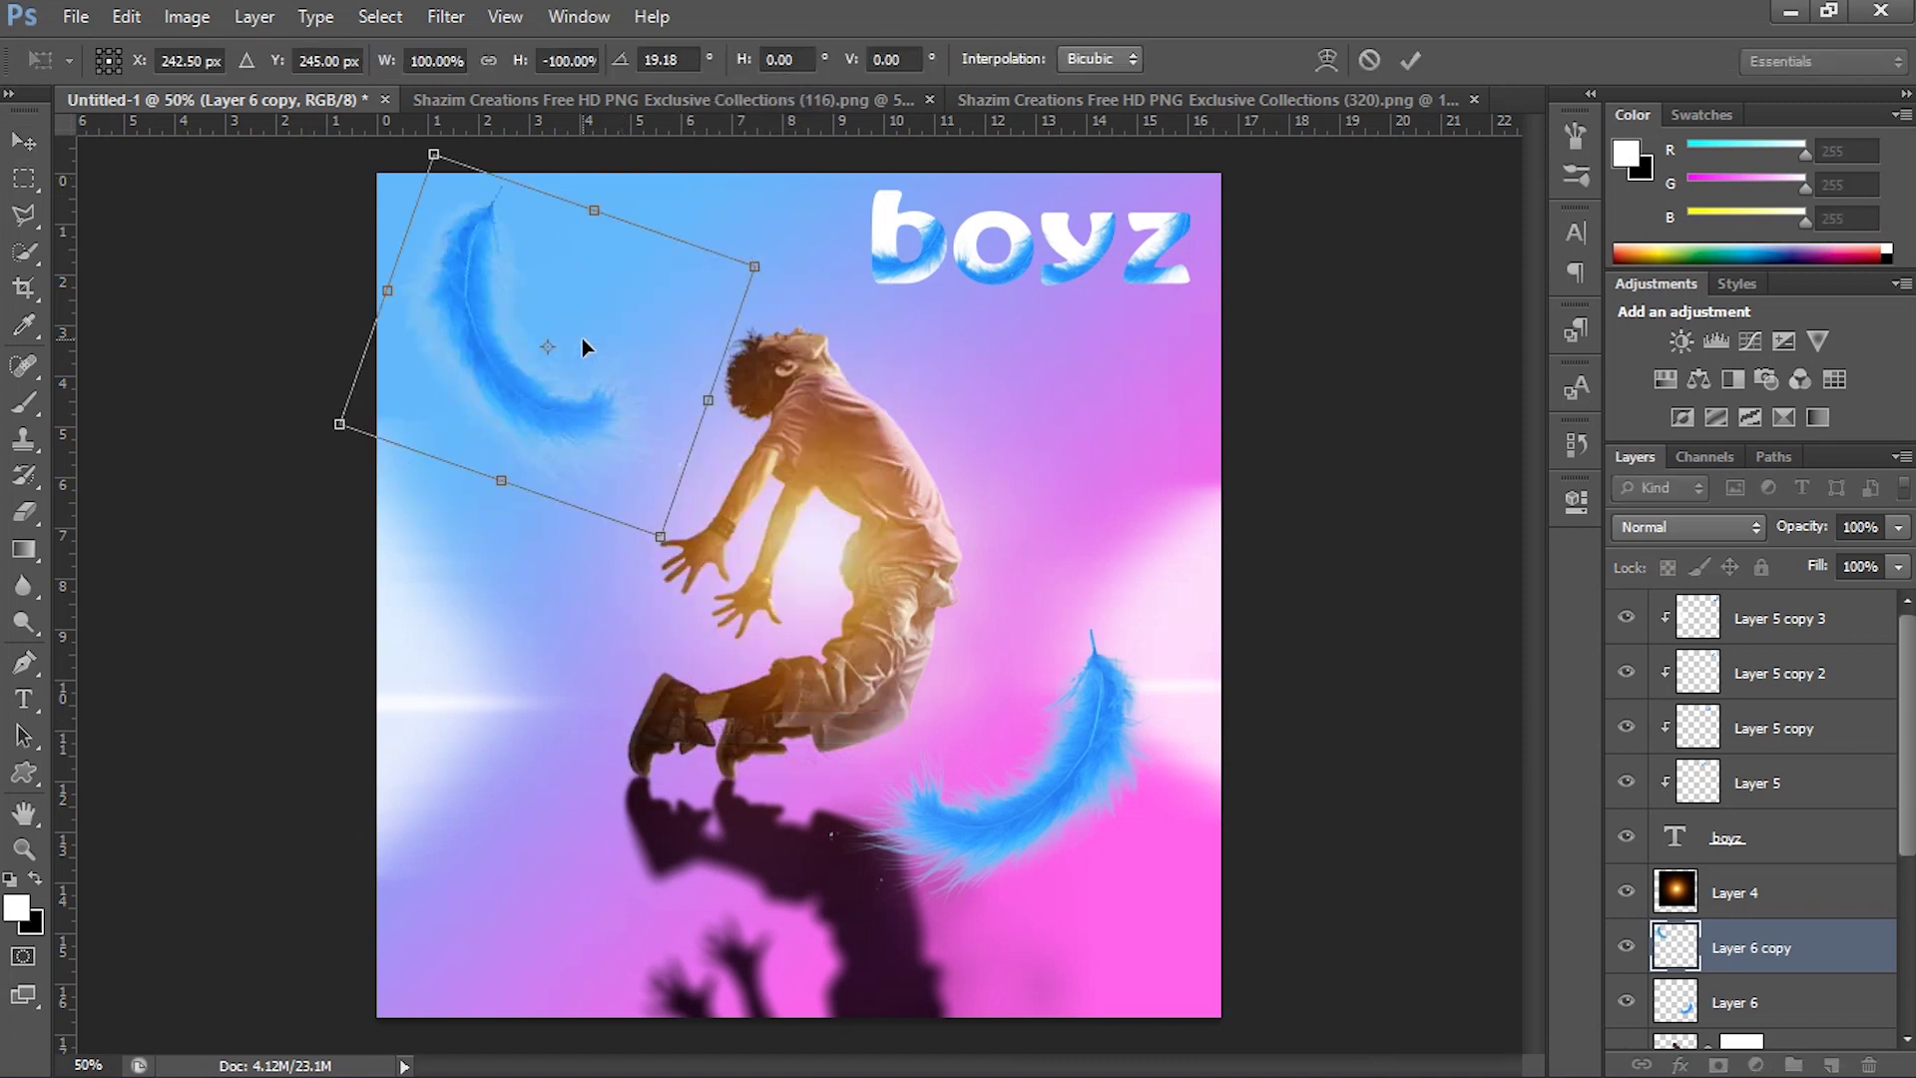
{"action": "mouse_move", "coordinate": [523, 412]}
{"action": "left_mouse_down"}
{"action": "mouse_move", "coordinate": [561, 435]}
{"action": "mouse_move", "coordinate": [401, 313]}
{"action": "mouse_move", "coordinate": [415, 320]}
{"action": "left_mouse_up"}
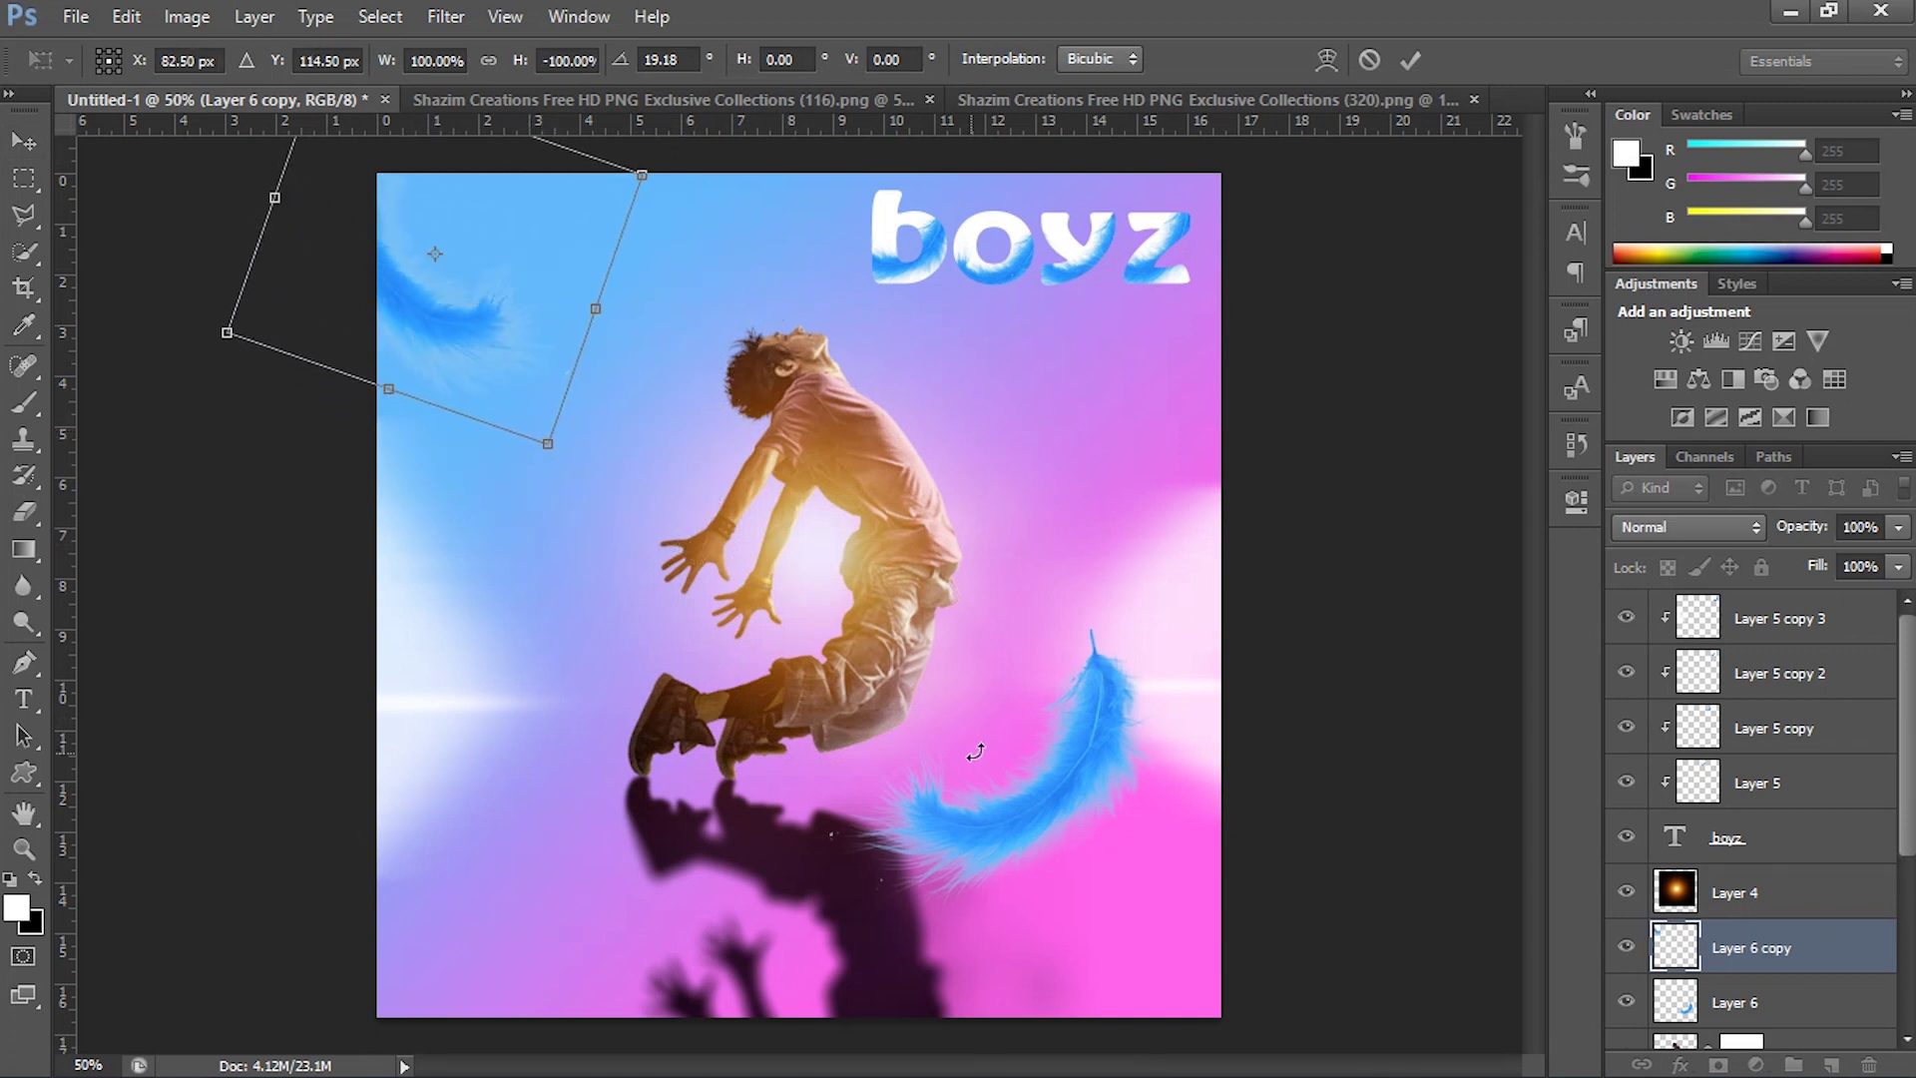
{"action": "left_click", "coordinate": [1410, 59]}
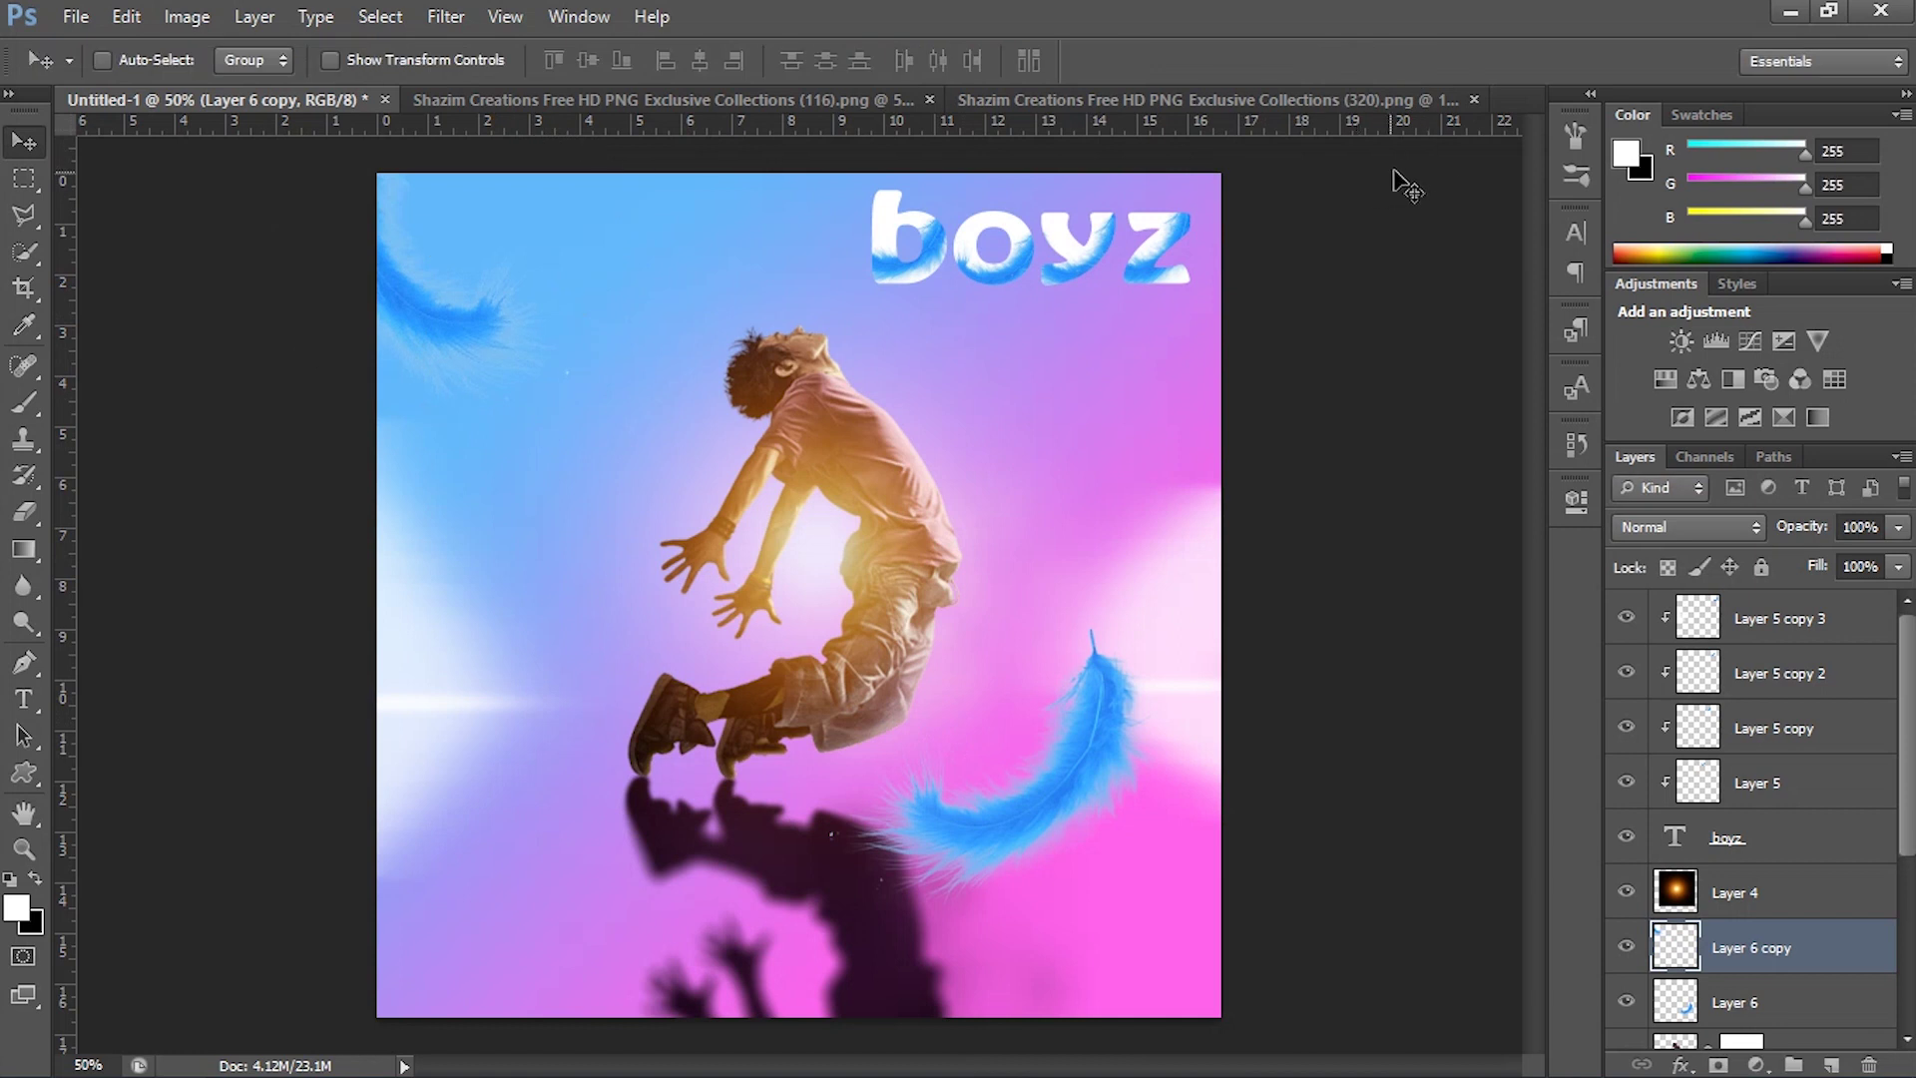